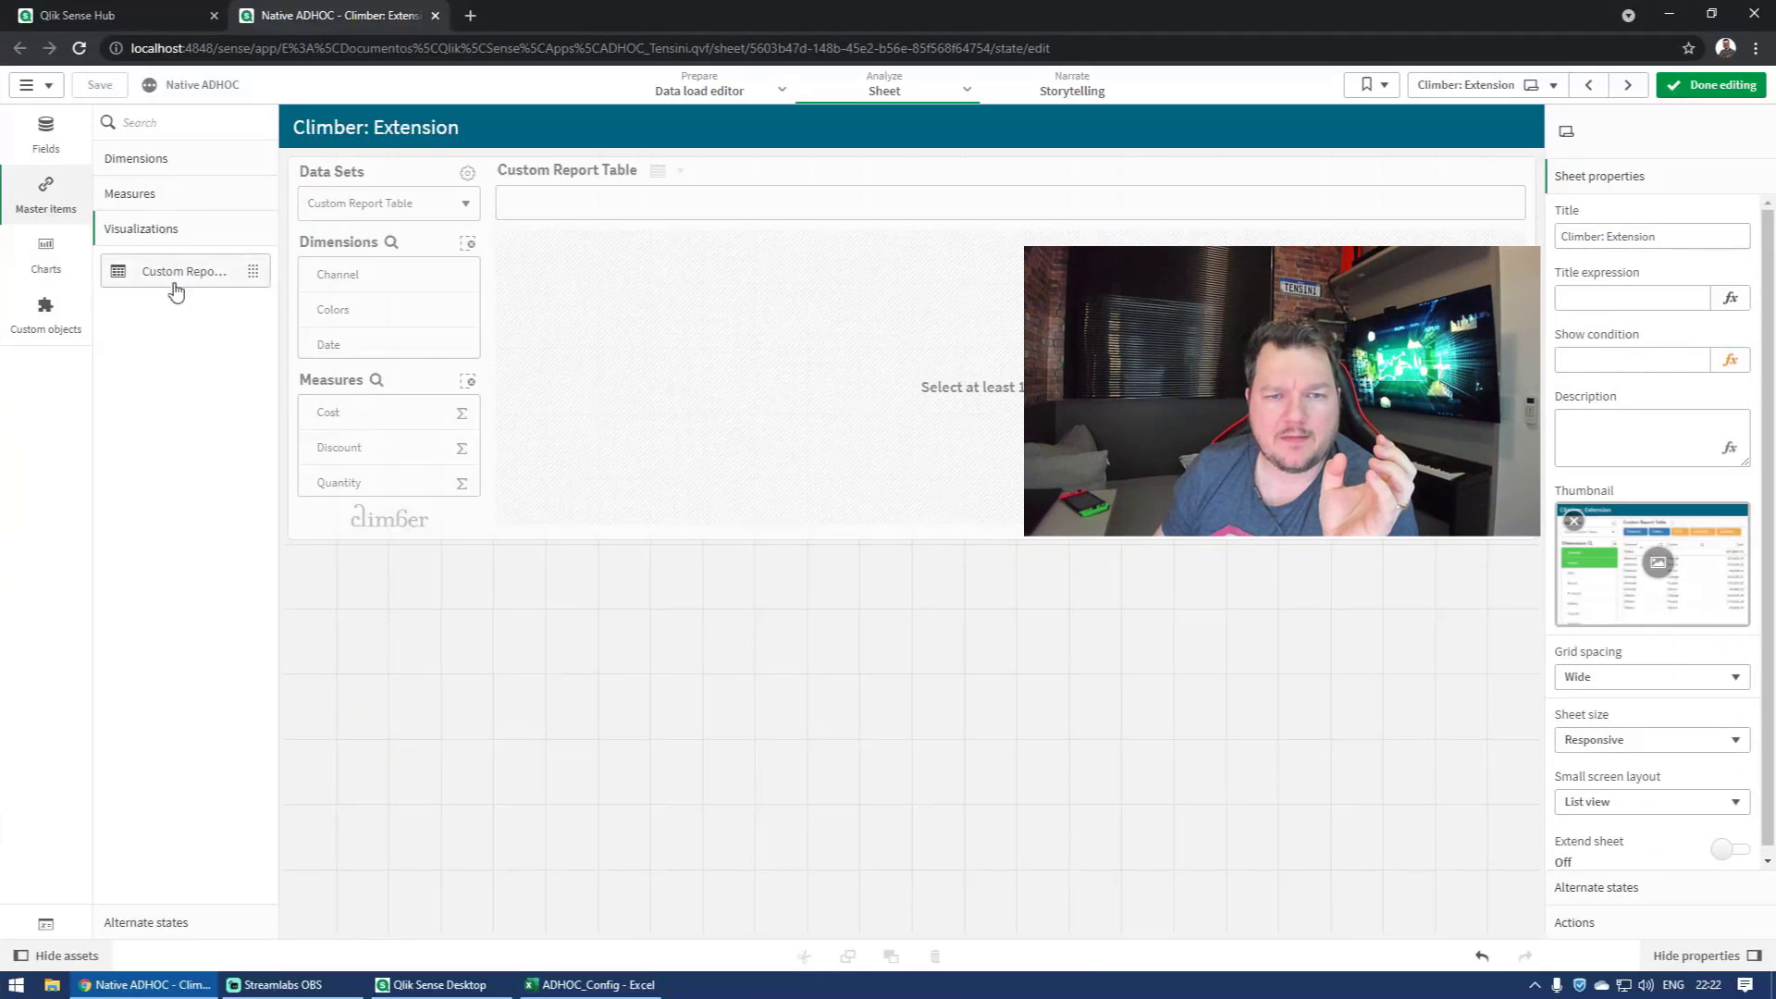
Step: Place the Custom Report master visualization across the empty lower half of the sheet and finish editing
{"action": "left_click_drag", "start_coordinate": [908, 736], "coordinate": [1540, 736]}
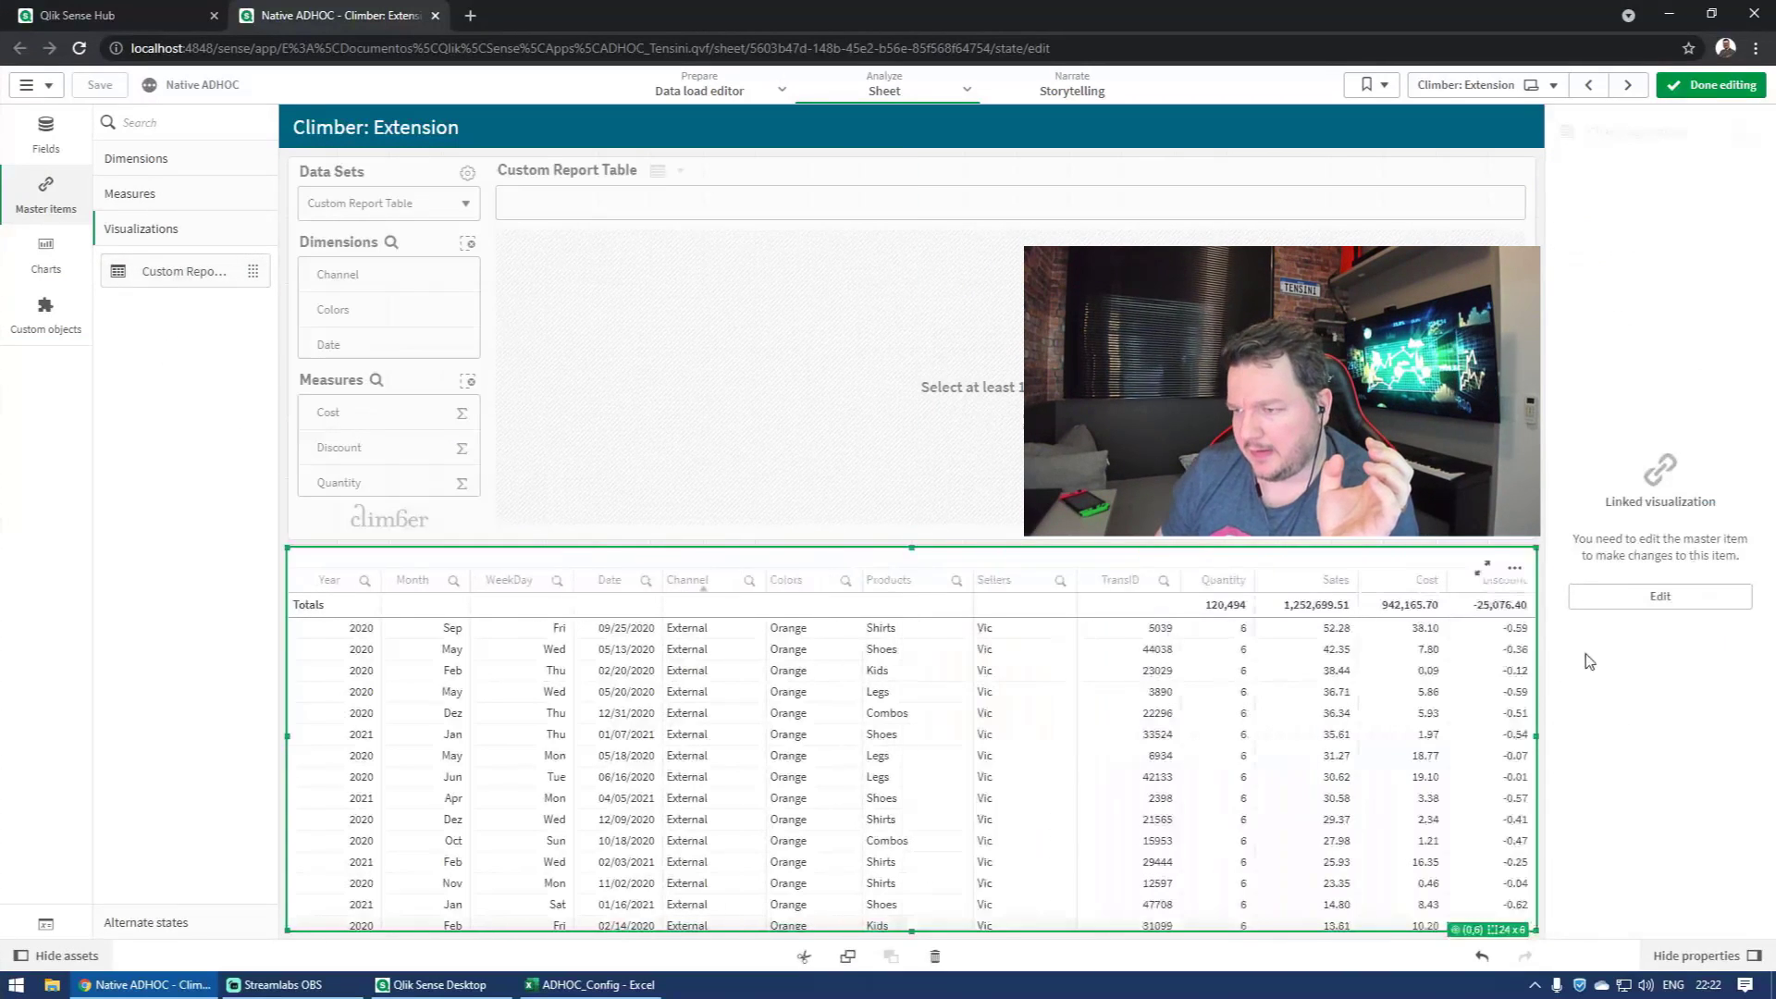
{"action": "left_click", "coordinate": [1711, 84]}
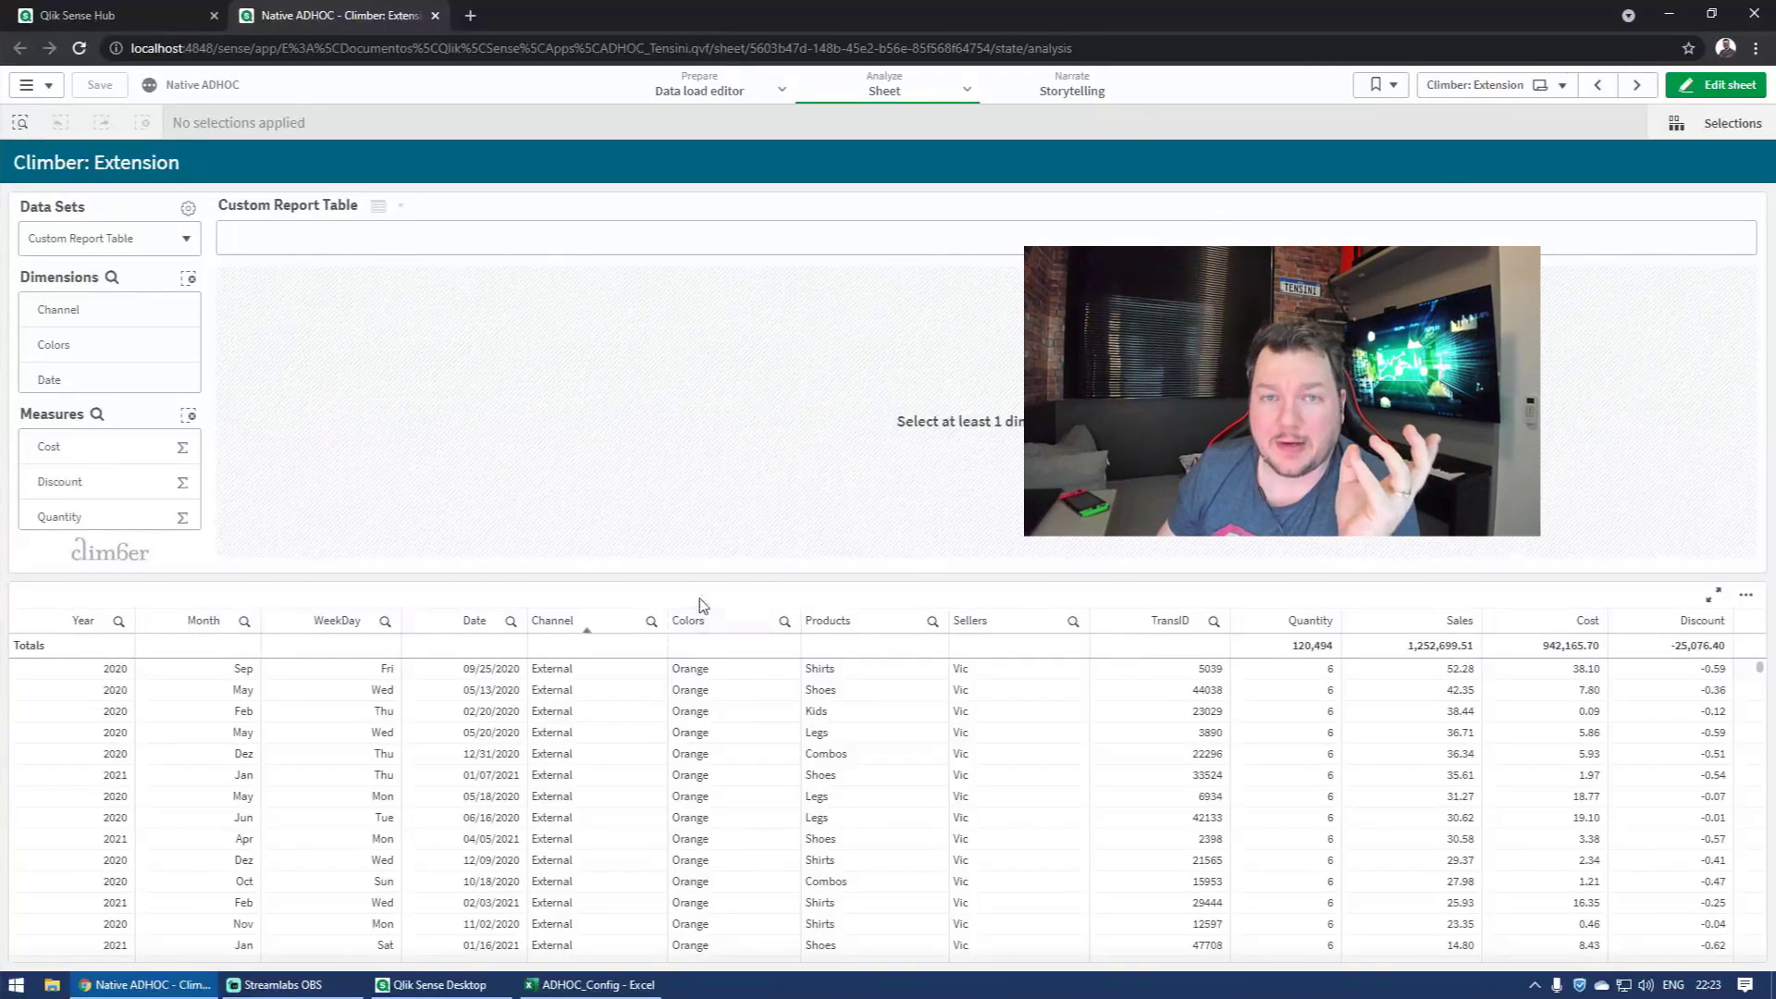
Step: Reopen the sheet for editing and delete the linked table from its lower half
{"action": "key", "text": "ctrl+e"}
{"action": "left_click", "coordinate": [860, 642]}
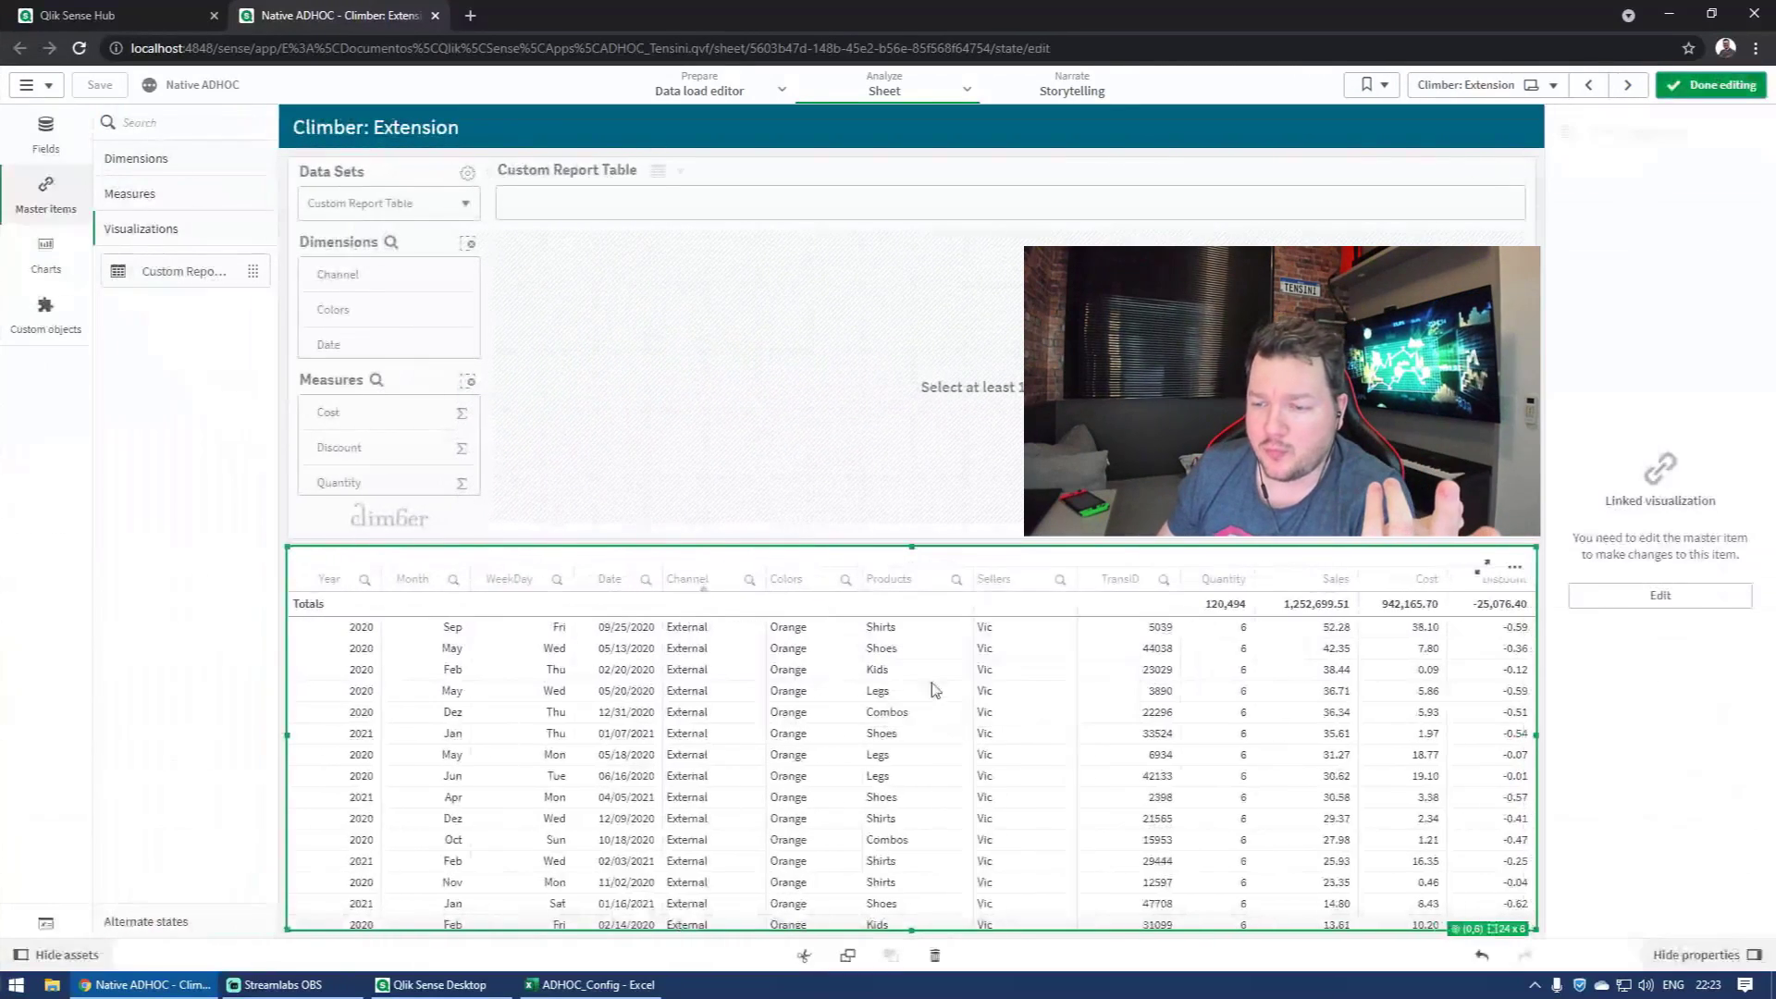
{"action": "right_click", "coordinate": [936, 594]}
{"action": "left_click", "coordinate": [971, 682]}
Step: Stretch the Climber custom report to fill the sheet at 24 x 12 cells, expand its Custom Report Table data set, and finish editing
{"action": "left_click", "coordinate": [963, 519]}
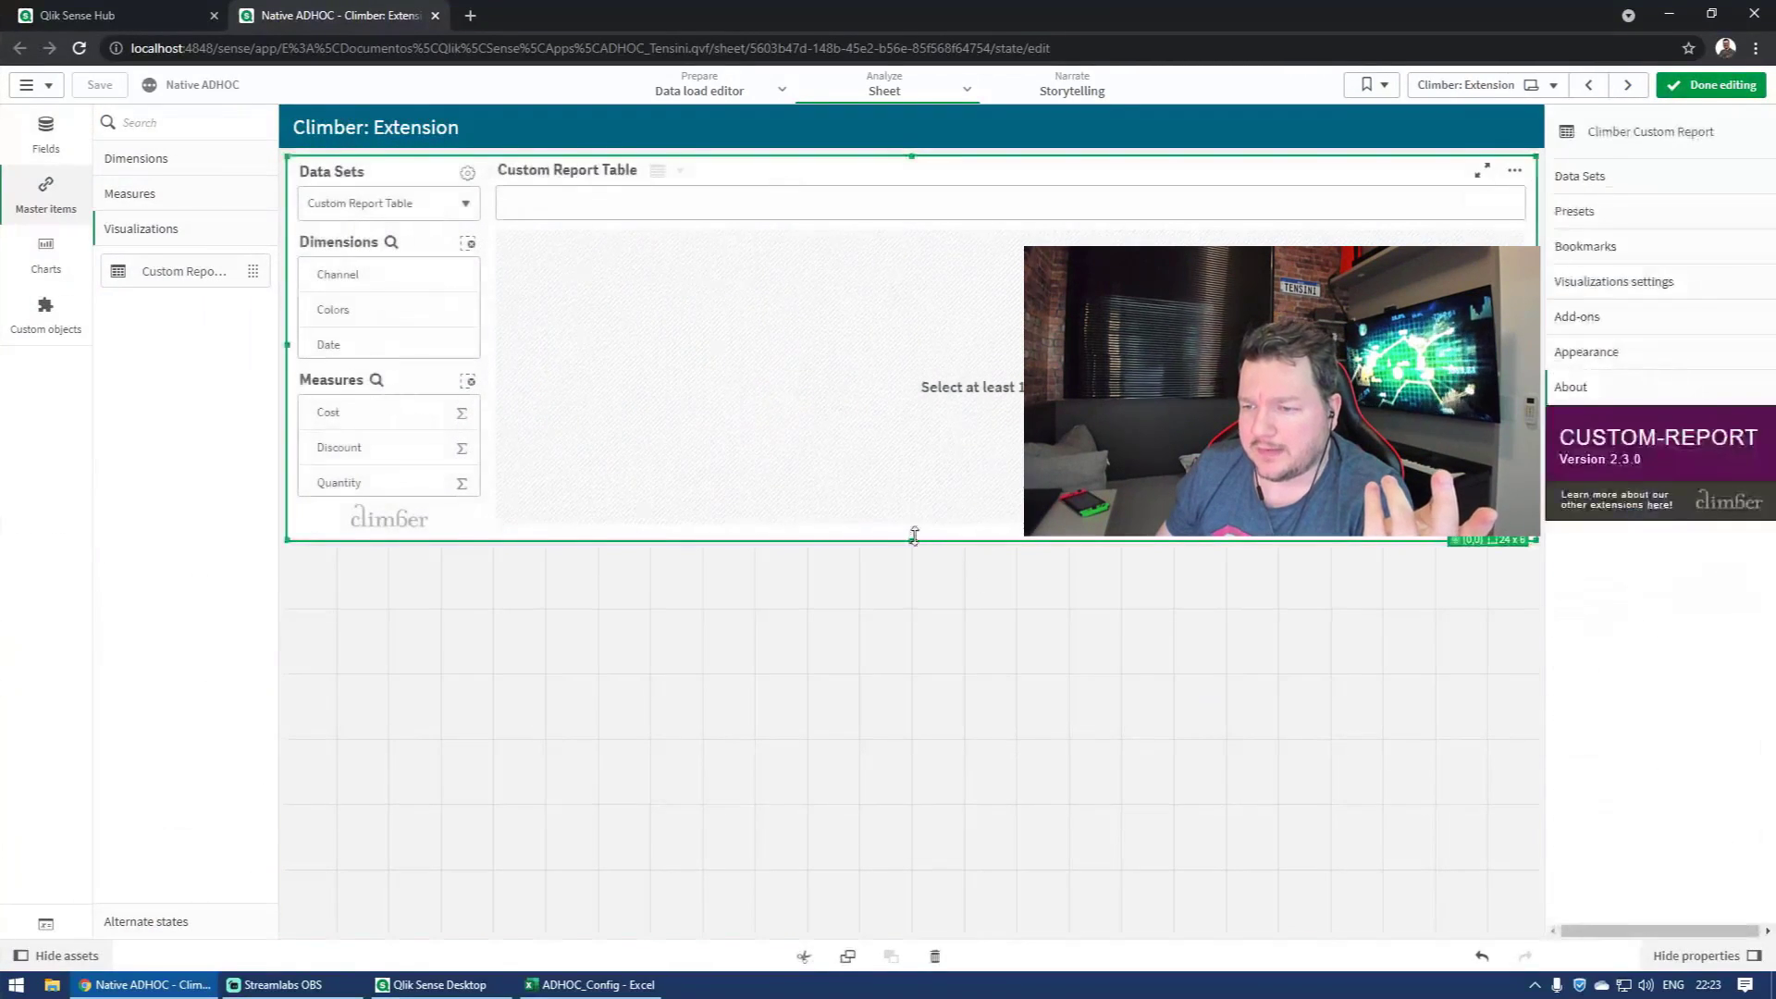
{"action": "left_click_drag", "start_coordinate": [914, 538], "coordinate": [913, 939]}
{"action": "left_click", "coordinate": [1623, 174]}
{"action": "left_click", "coordinate": [1626, 250]}
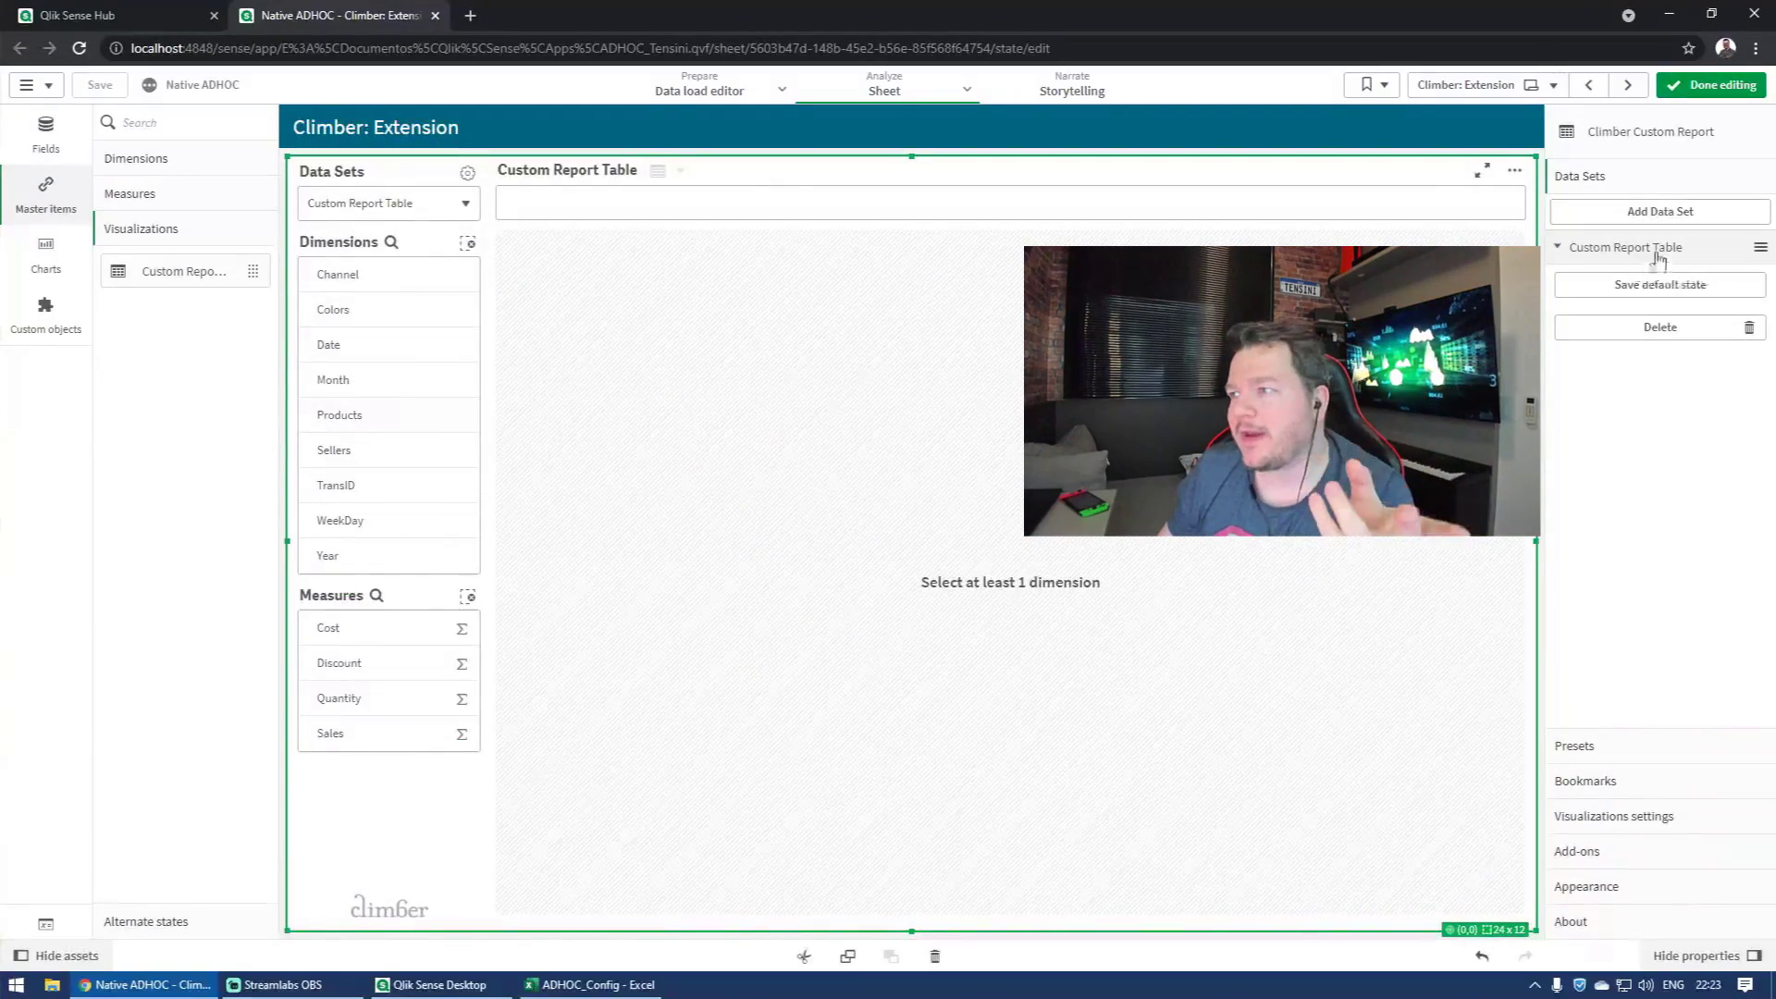
{"action": "left_click", "coordinate": [1711, 84]}
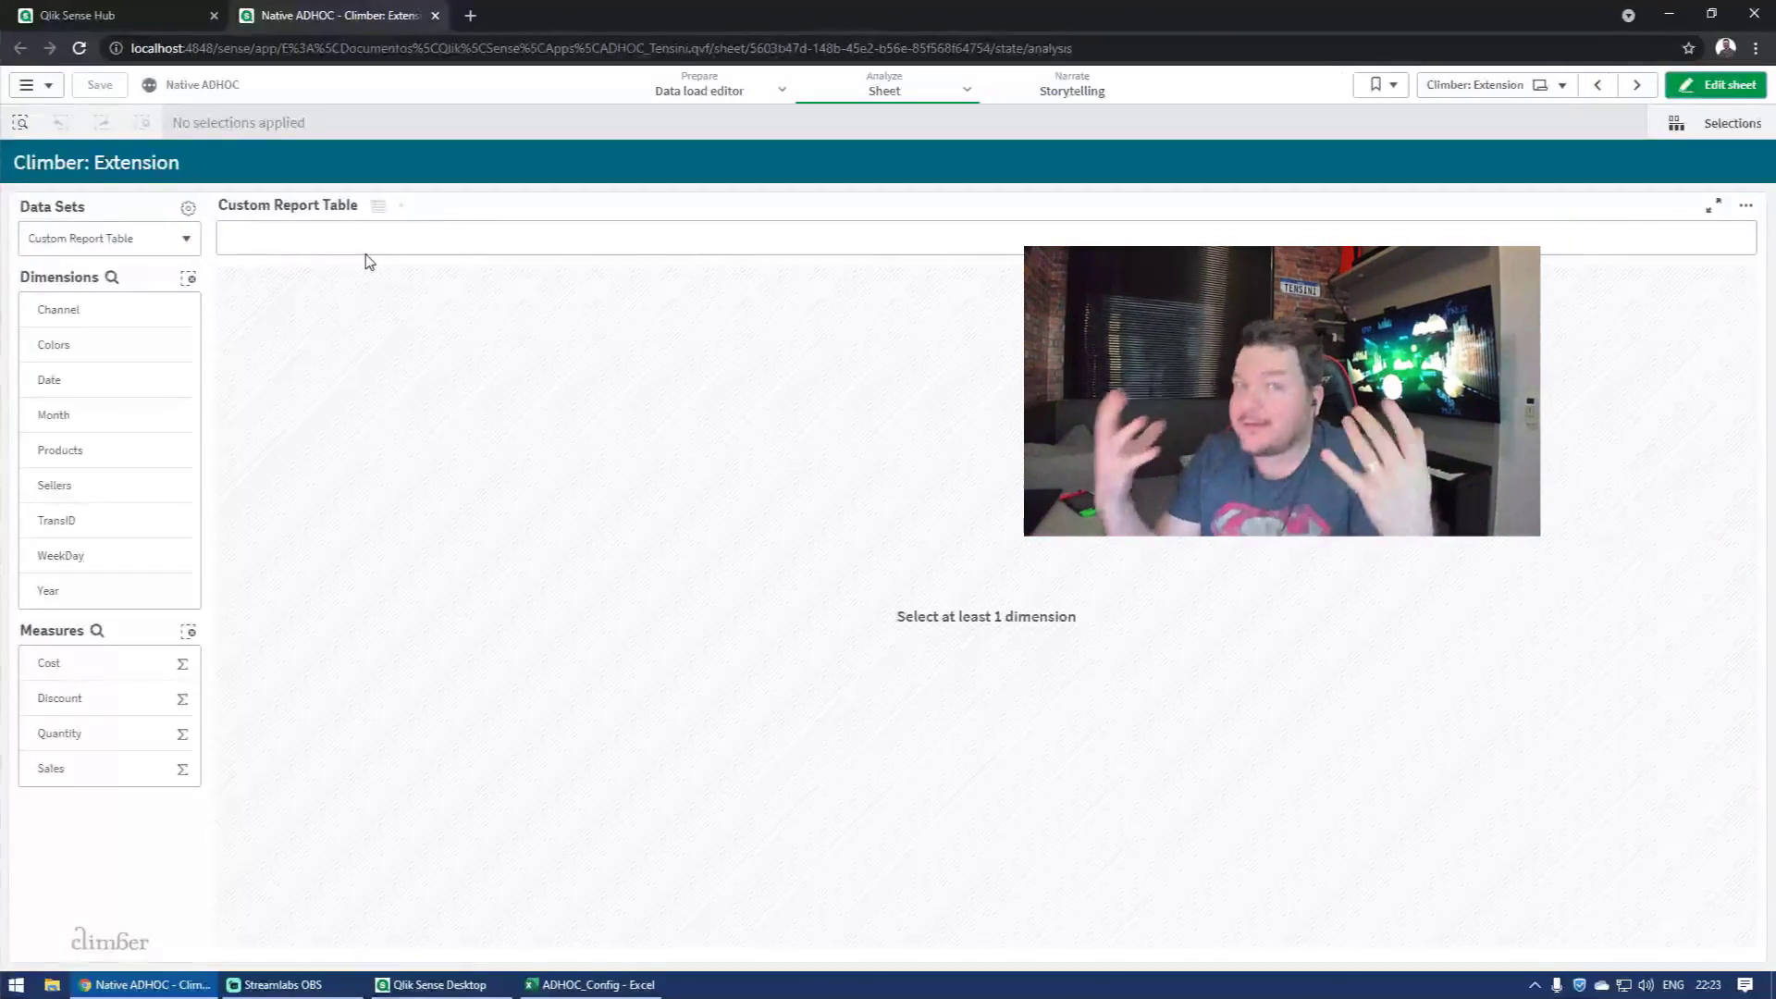
Step: Build a custom report from the Channel and Colors dimensions and the Cost and Discount measures, and try reordering its columns
{"action": "left_click", "coordinate": [153, 313]}
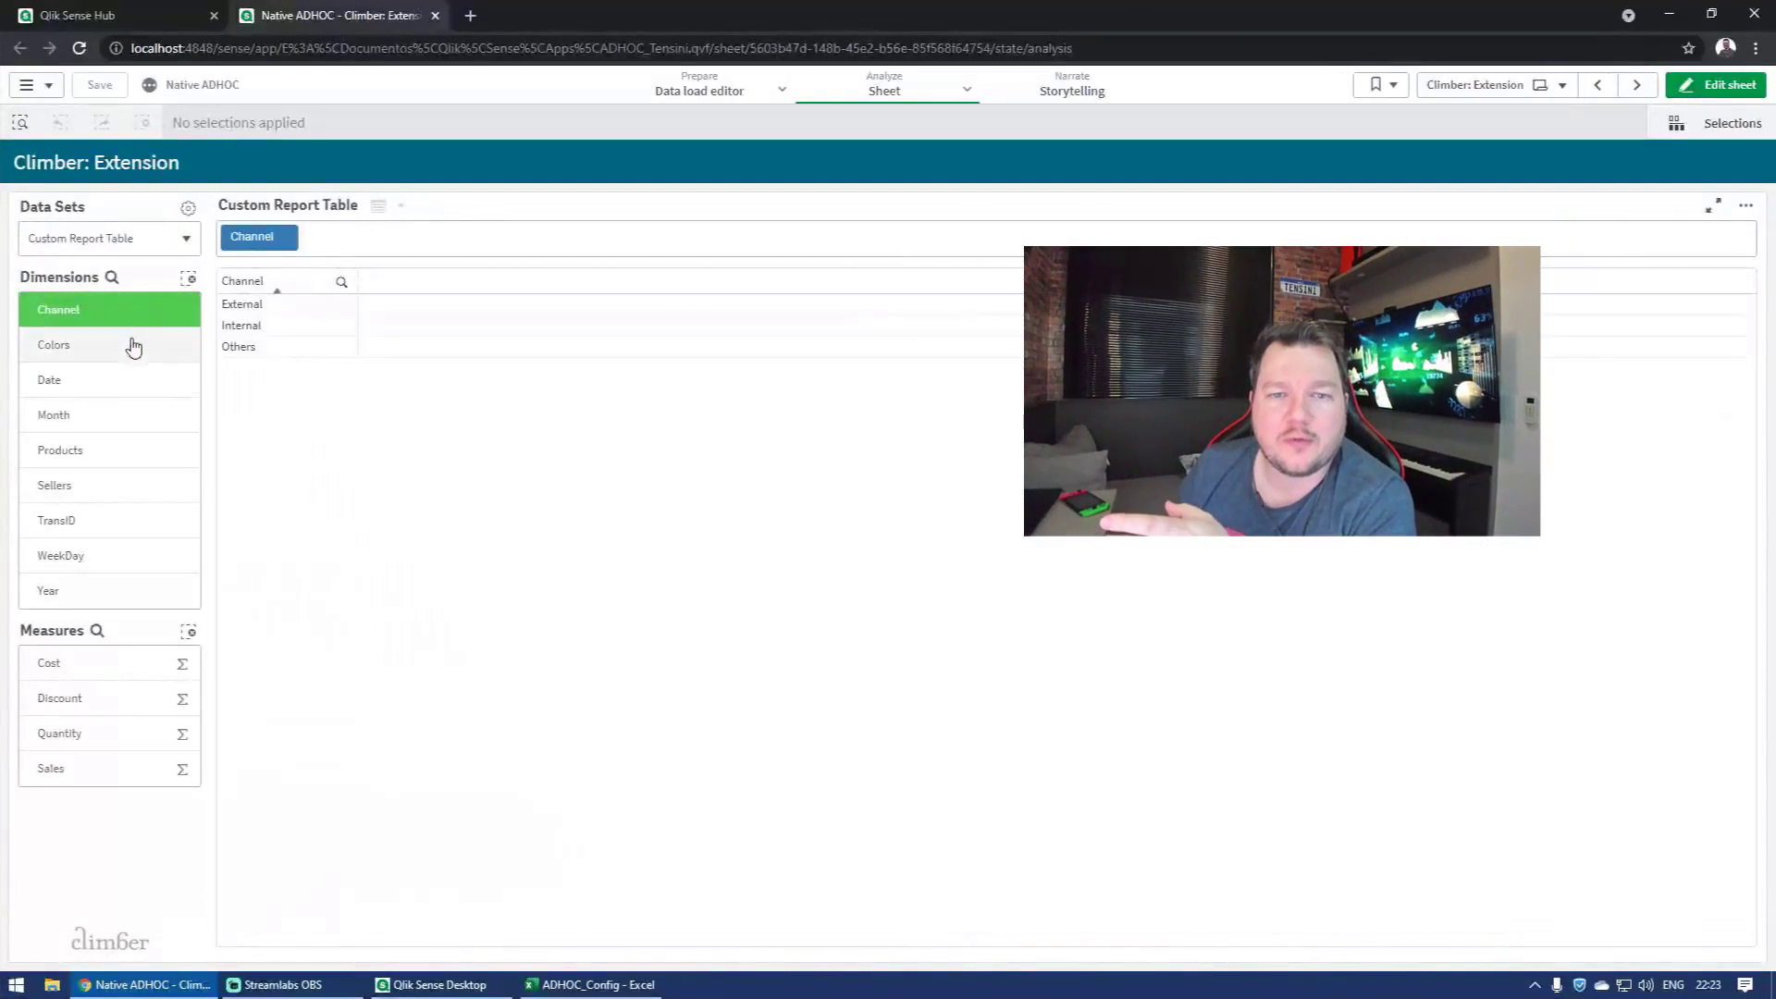
{"action": "left_click", "coordinate": [132, 346]}
{"action": "left_click", "coordinate": [107, 672]}
{"action": "left_click", "coordinate": [125, 700]}
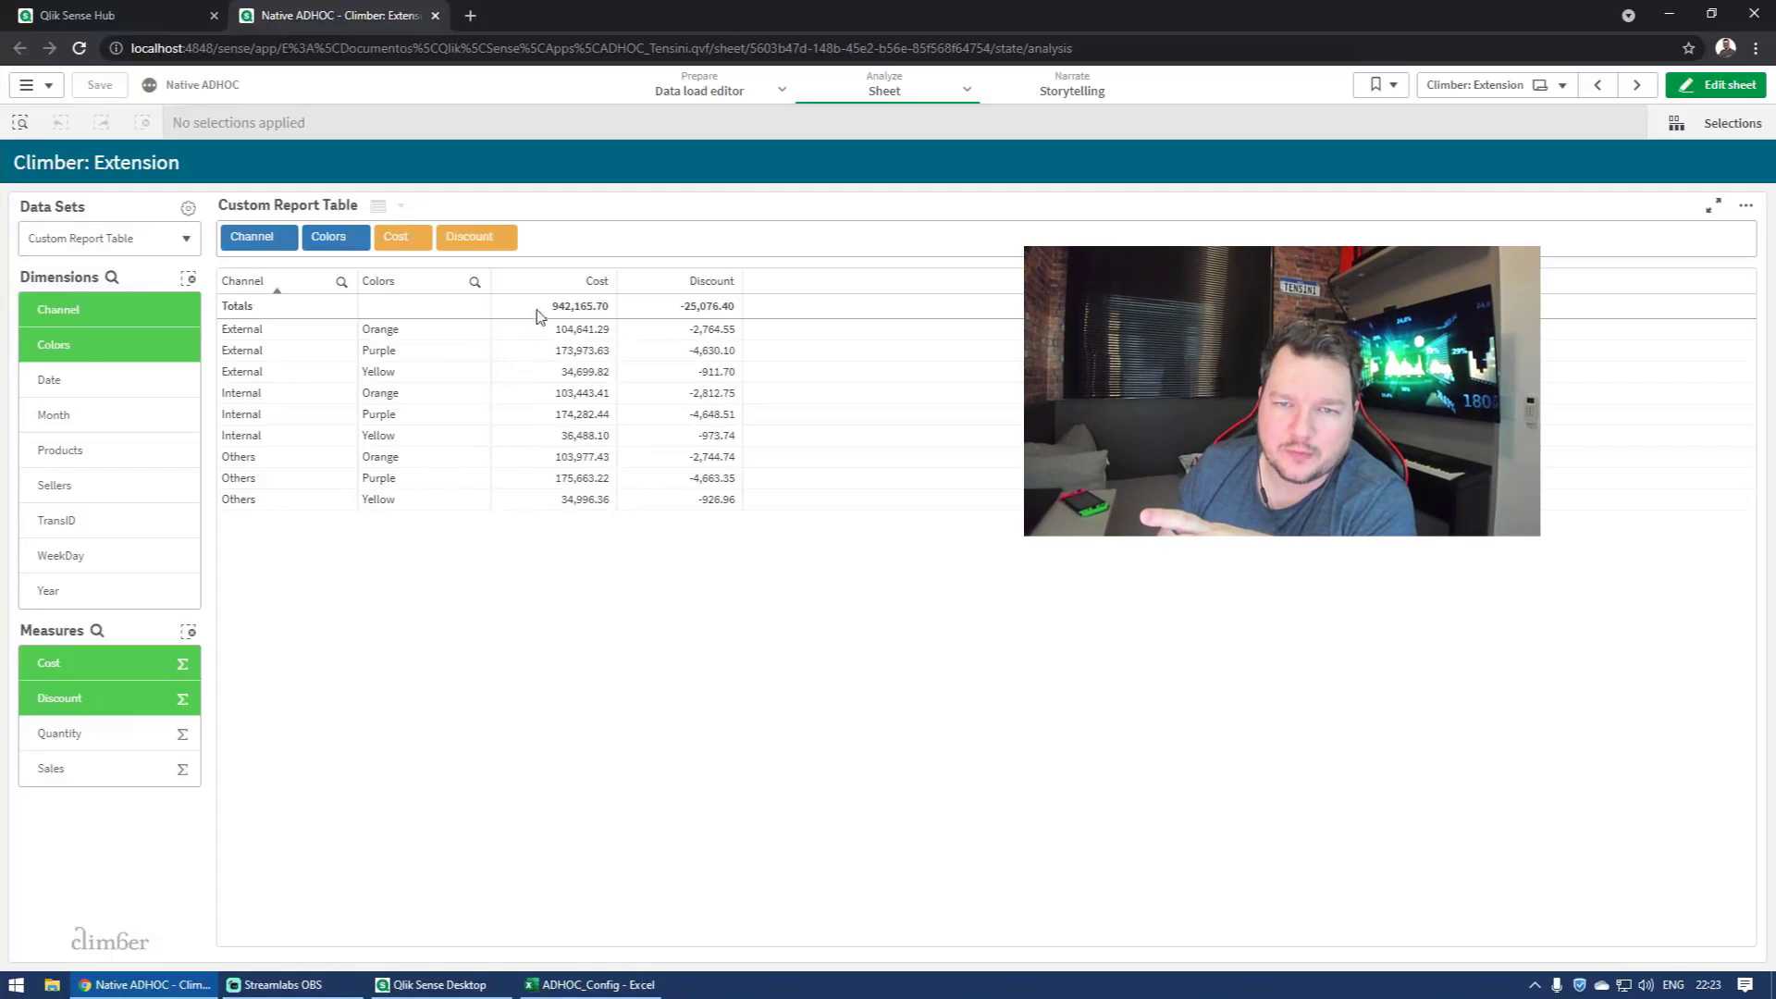
{"action": "left_click_drag", "start_coordinate": [399, 250], "coordinate": [322, 248]}
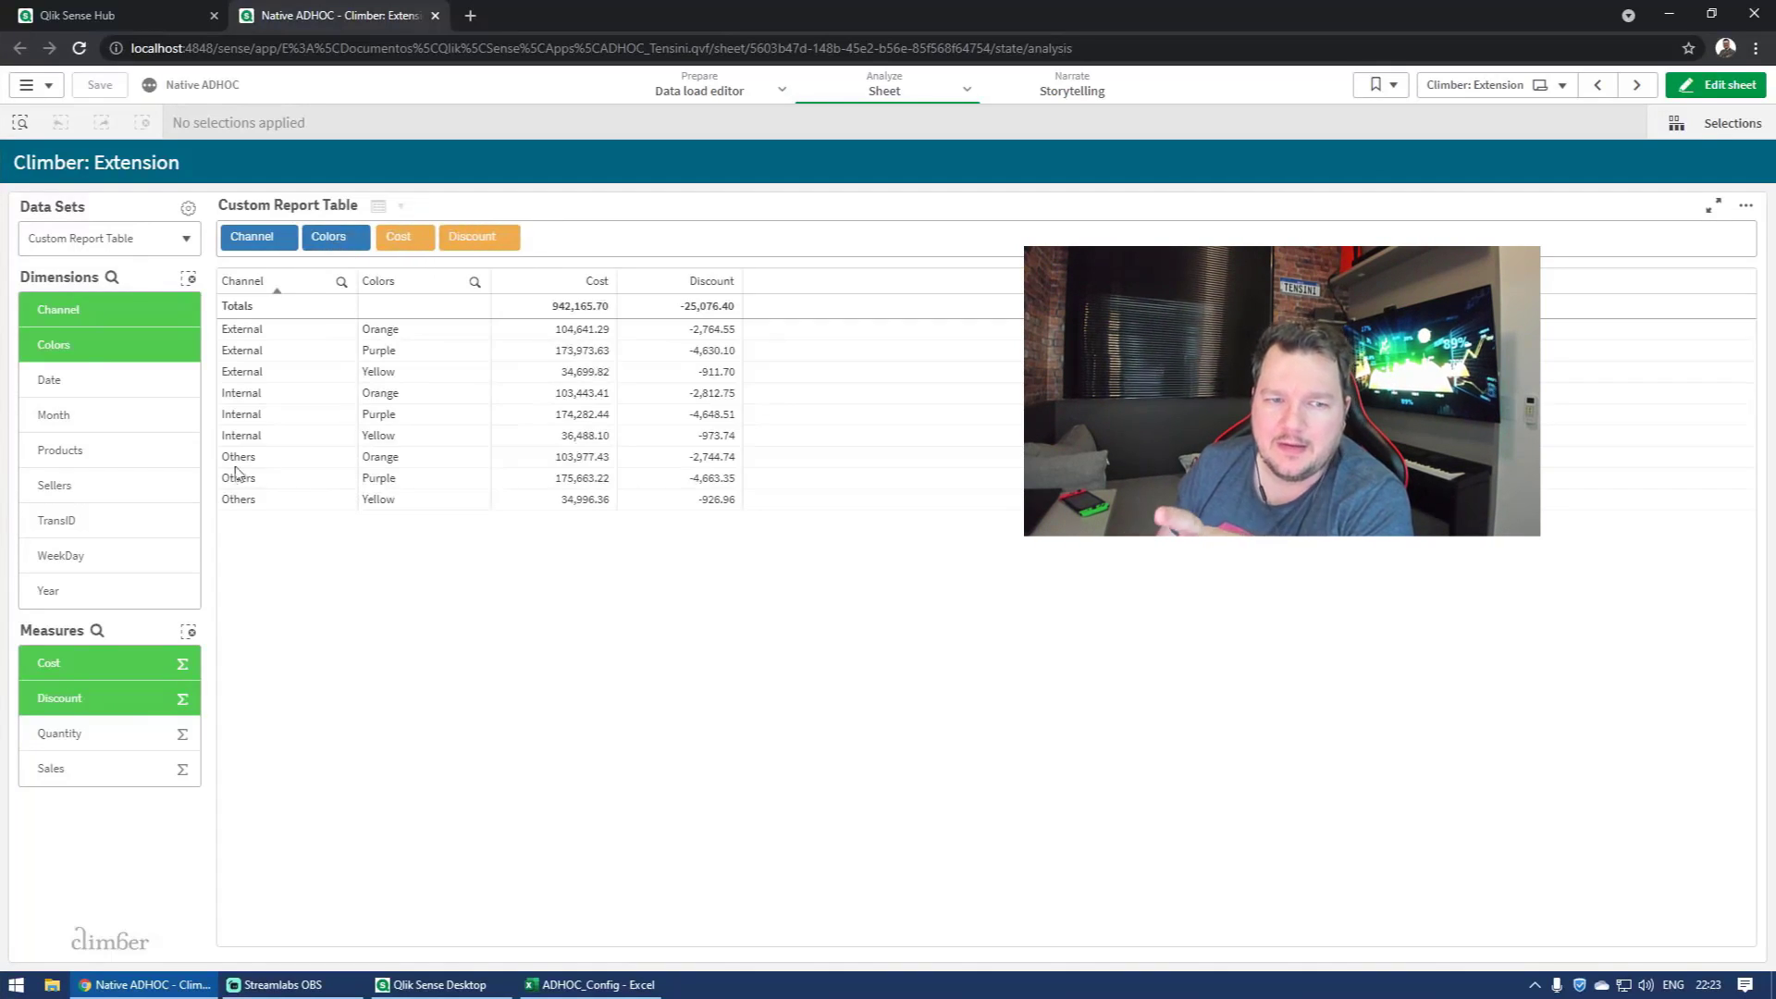
Step: Add the Date, Month and Products dimensions to the custom report
{"action": "left_click", "coordinate": [107, 387]}
{"action": "left_click", "coordinate": [111, 414]}
{"action": "left_click", "coordinate": [116, 450]}
Step: Clear the custom report by removing all of its selected dimensions and measures
{"action": "left_click", "coordinate": [111, 309]}
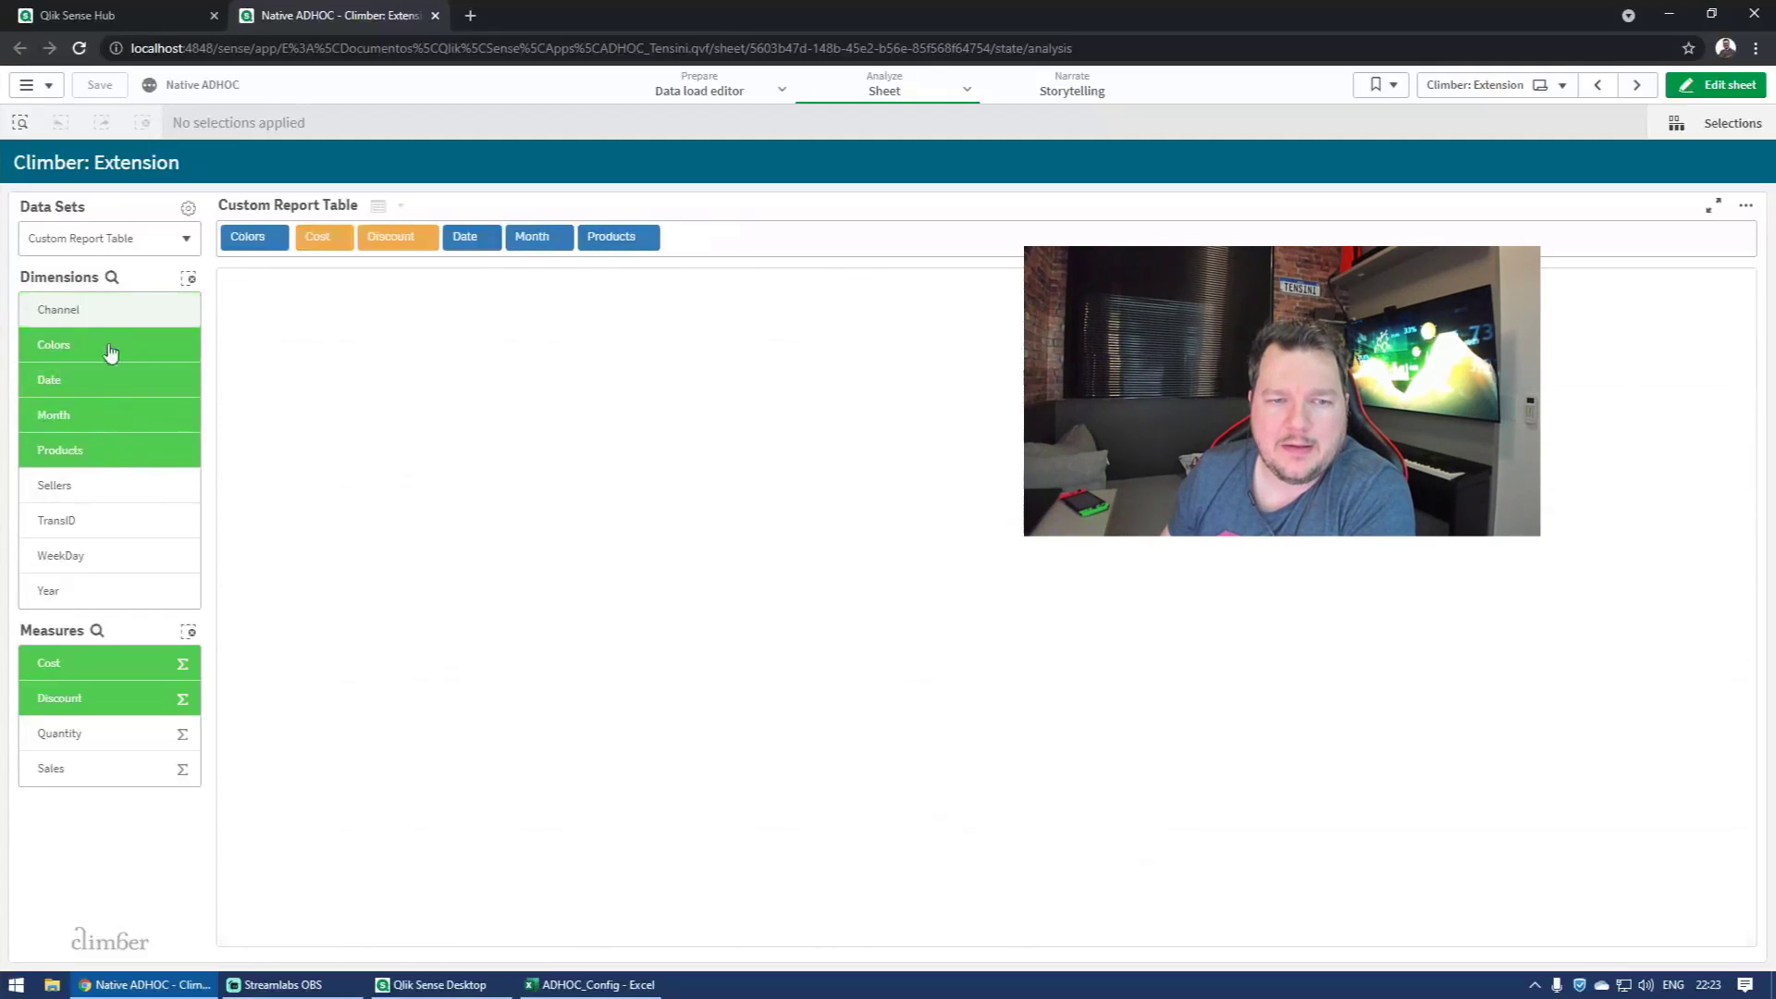
{"action": "left_click", "coordinate": [113, 344]}
{"action": "left_click", "coordinate": [102, 381]}
{"action": "left_click", "coordinate": [102, 414]}
{"action": "left_click", "coordinate": [107, 449]}
{"action": "left_click", "coordinate": [120, 662]}
{"action": "left_click", "coordinate": [125, 698]}
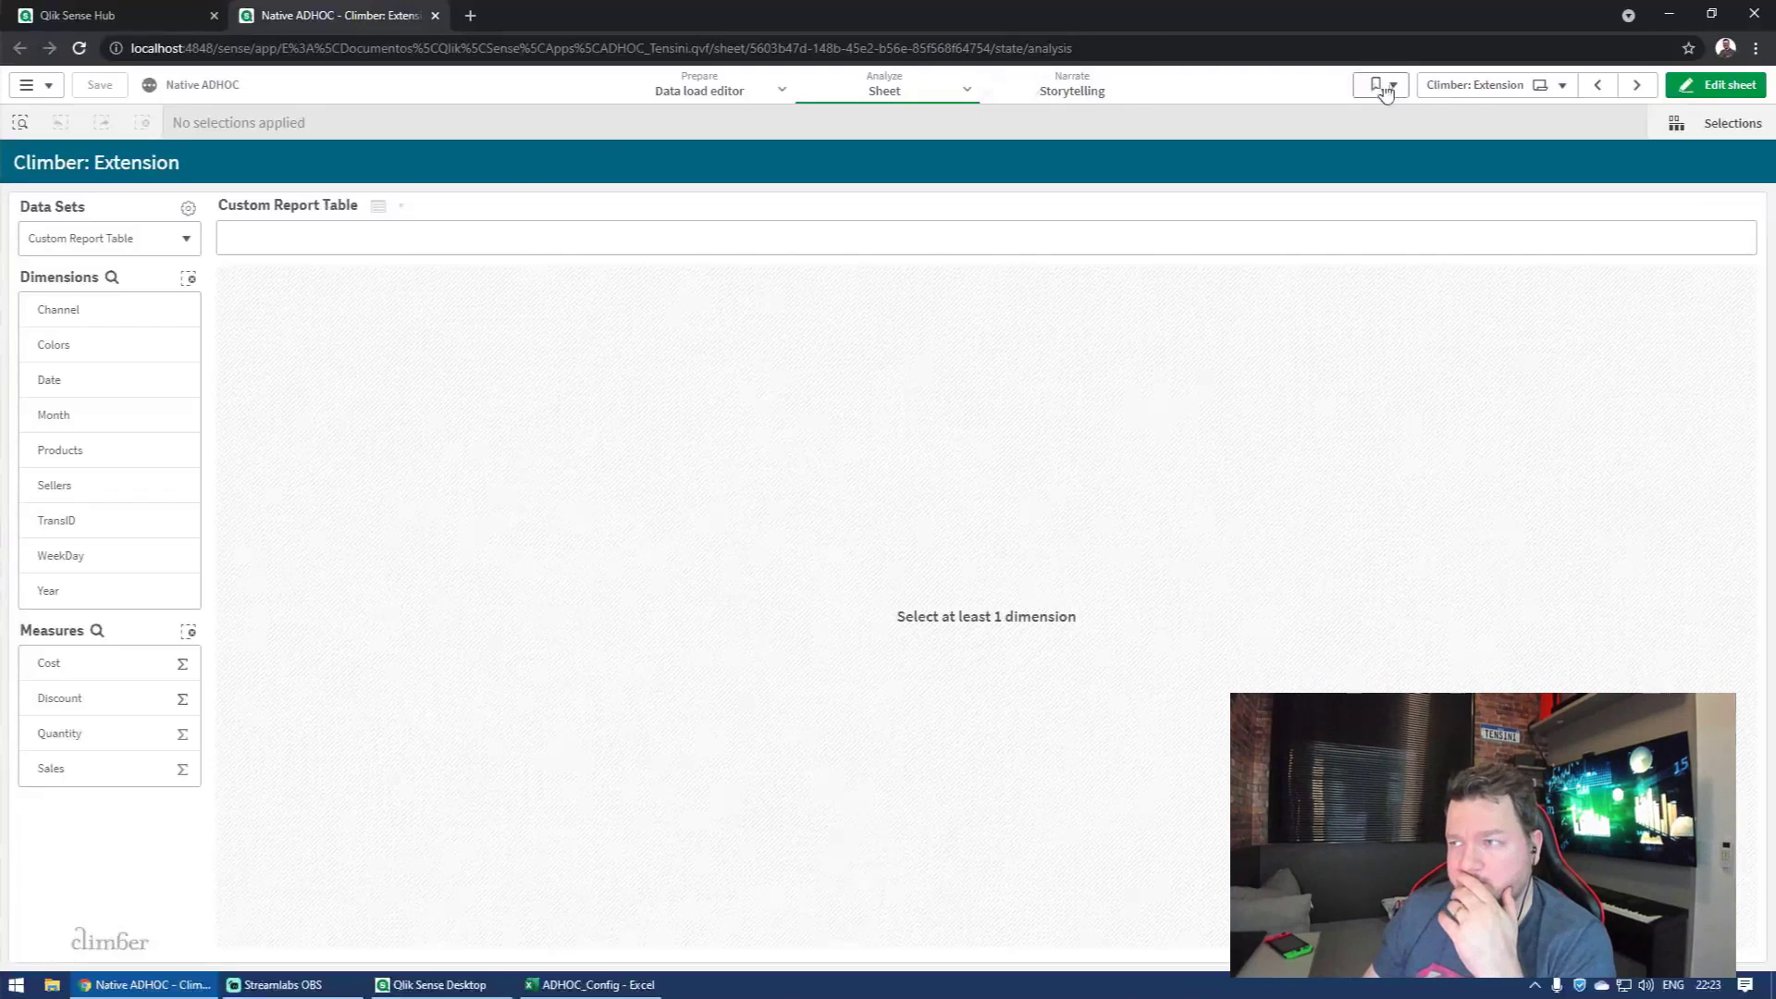
Step: Open the Native "IF > SubStringCount" Method sheet and show its Config: ADHOC (IF SubStringCount) section in the data load editor
{"action": "left_click", "coordinate": [1485, 87]}
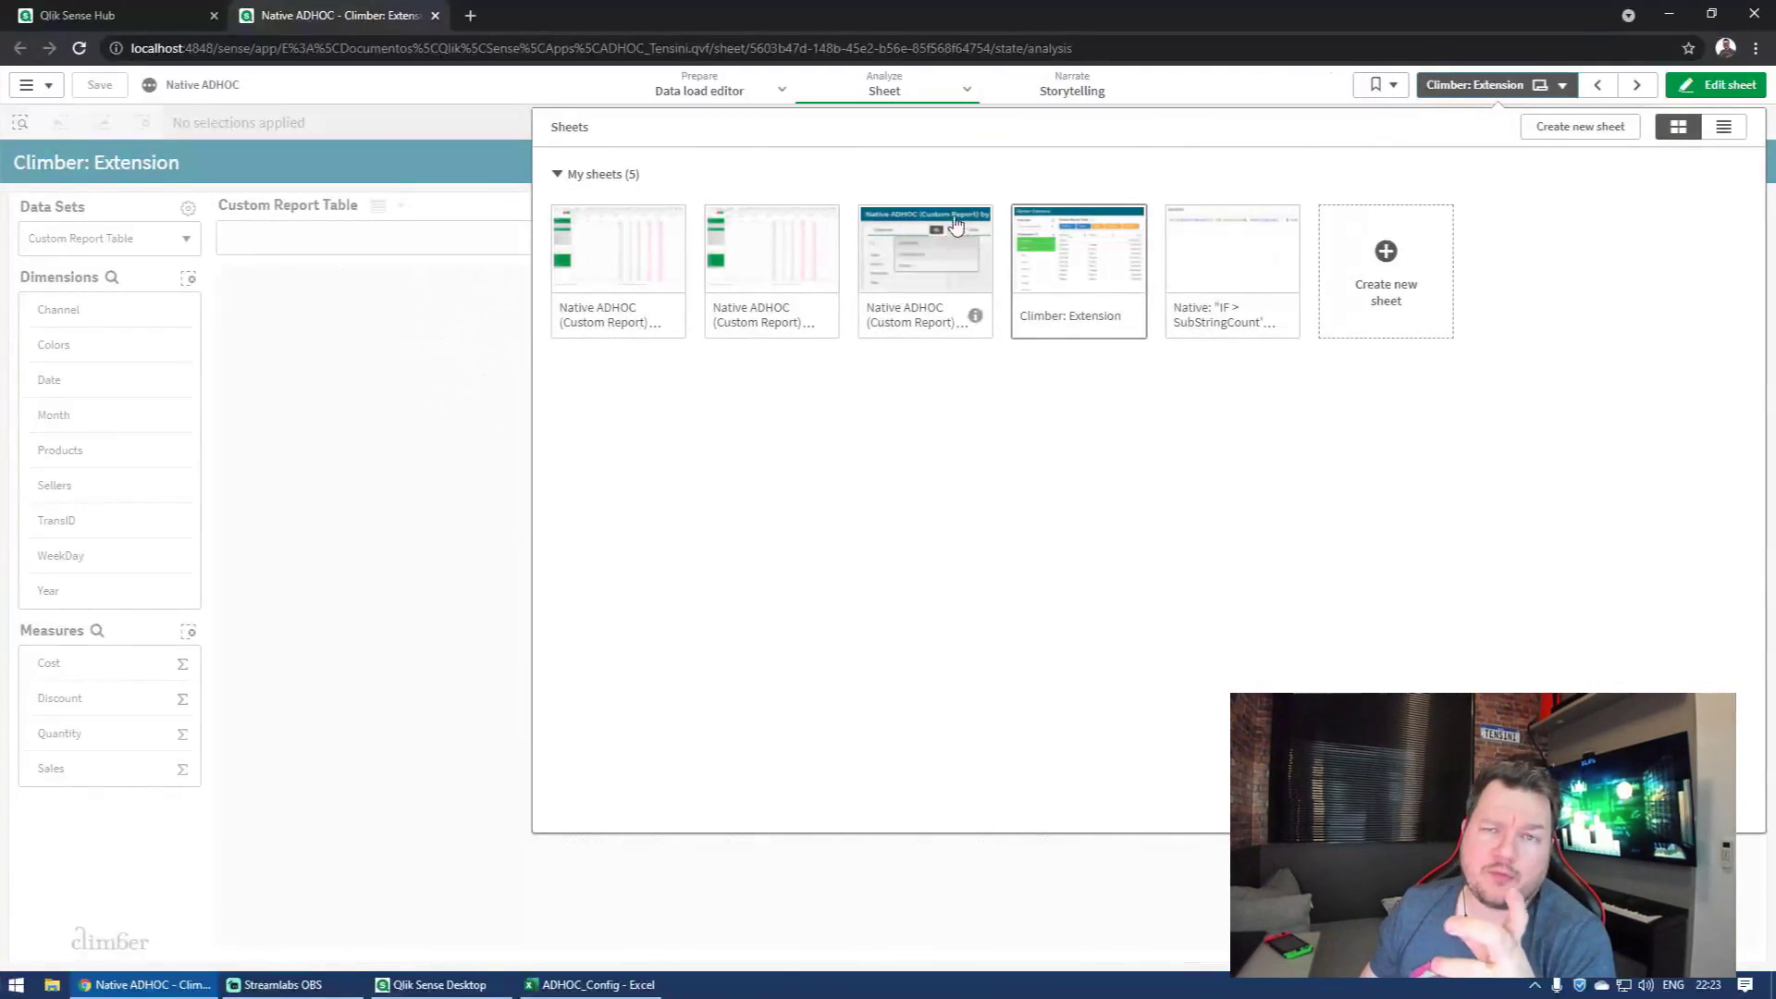
{"action": "left_click", "coordinate": [1226, 238]}
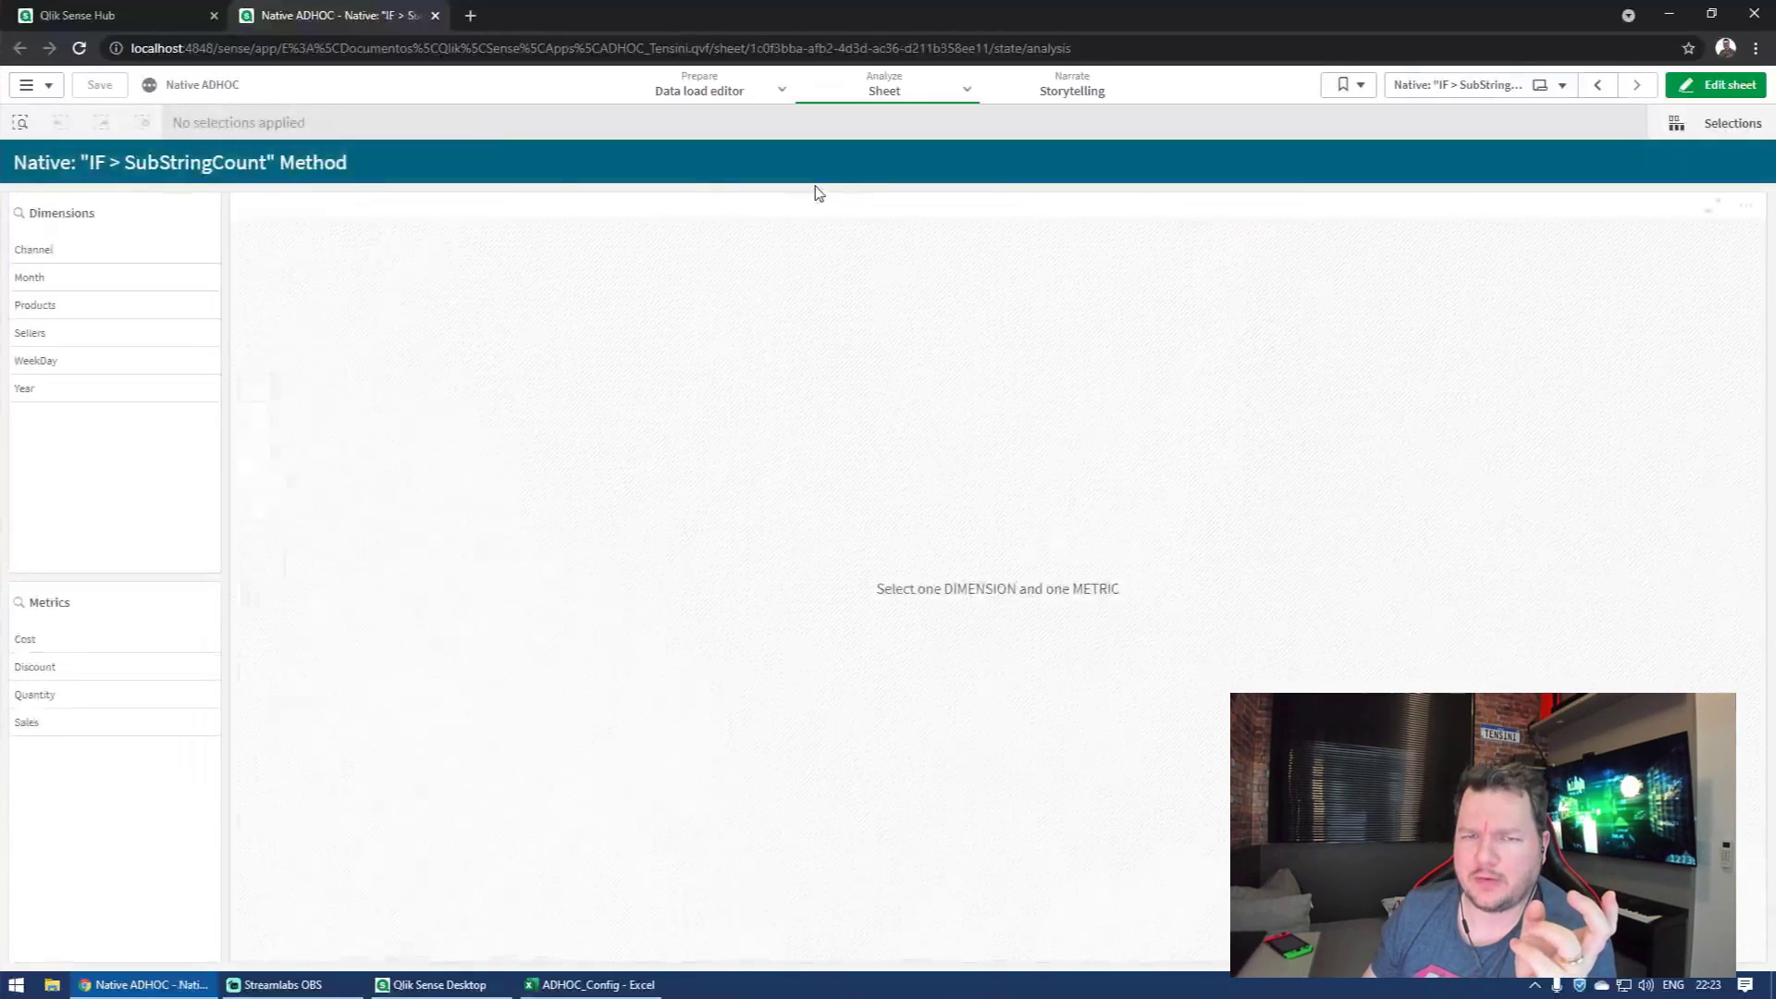
{"action": "left_click", "coordinate": [783, 87]}
{"action": "left_click", "coordinate": [723, 166]}
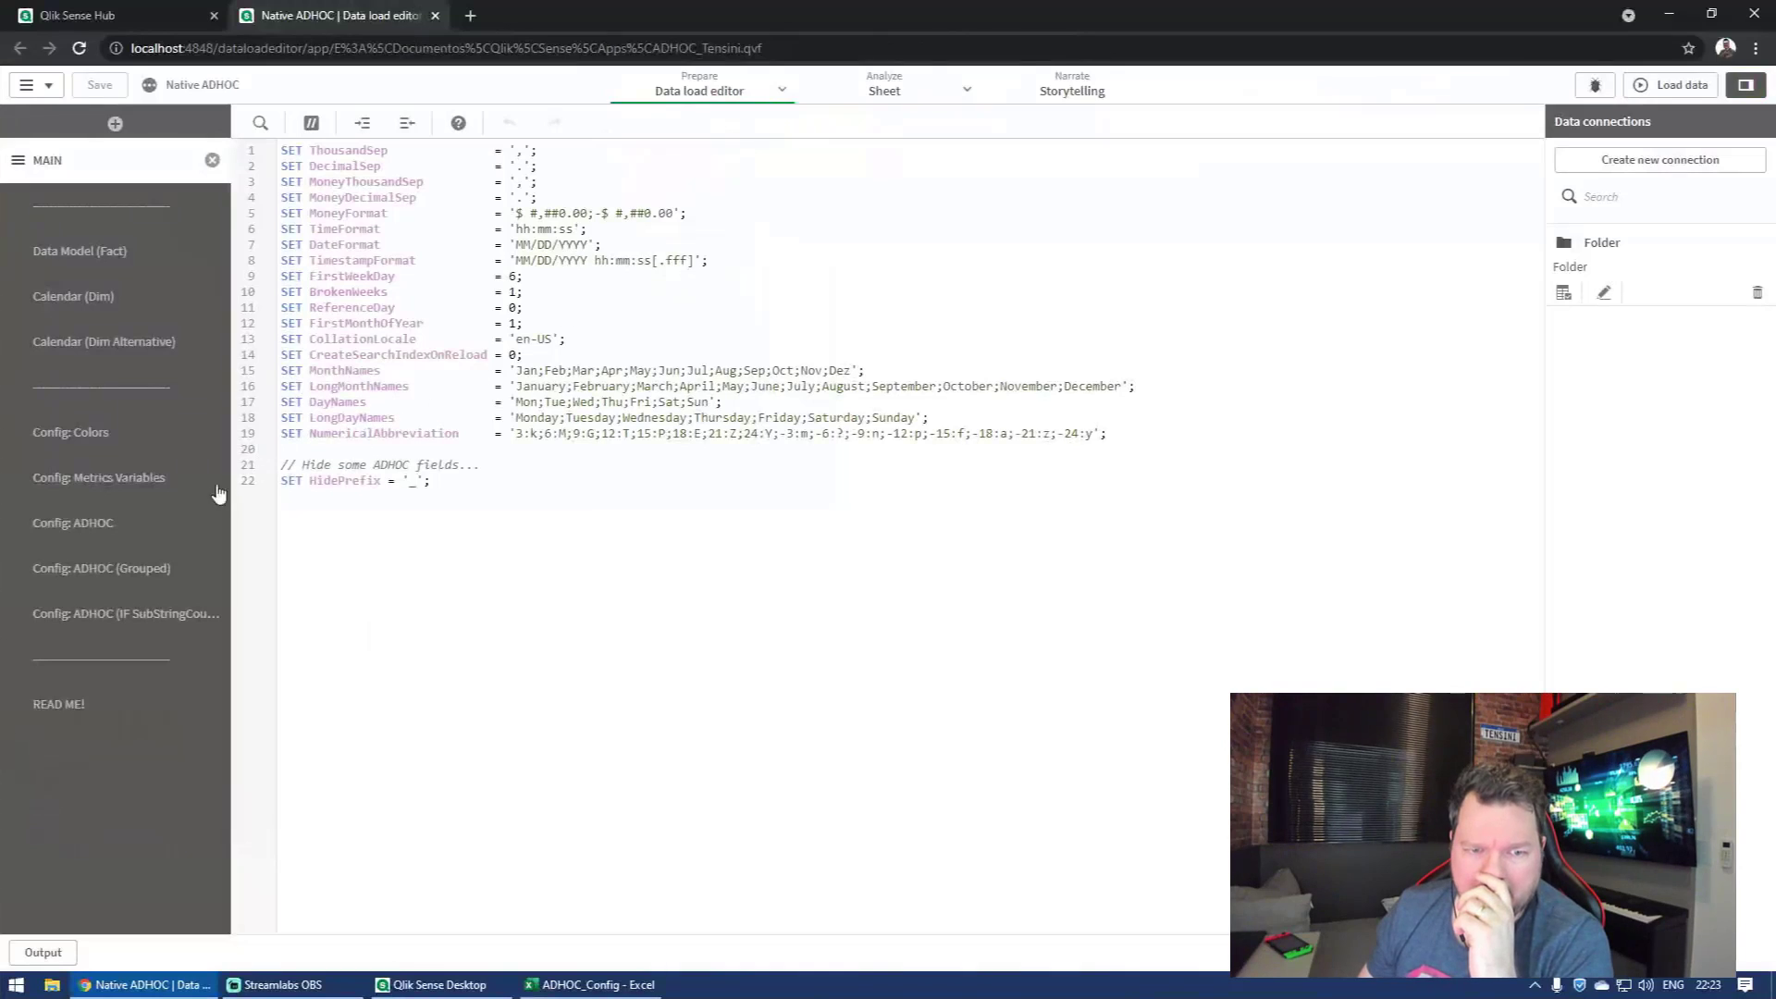
{"action": "left_click", "coordinate": [37, 614]}
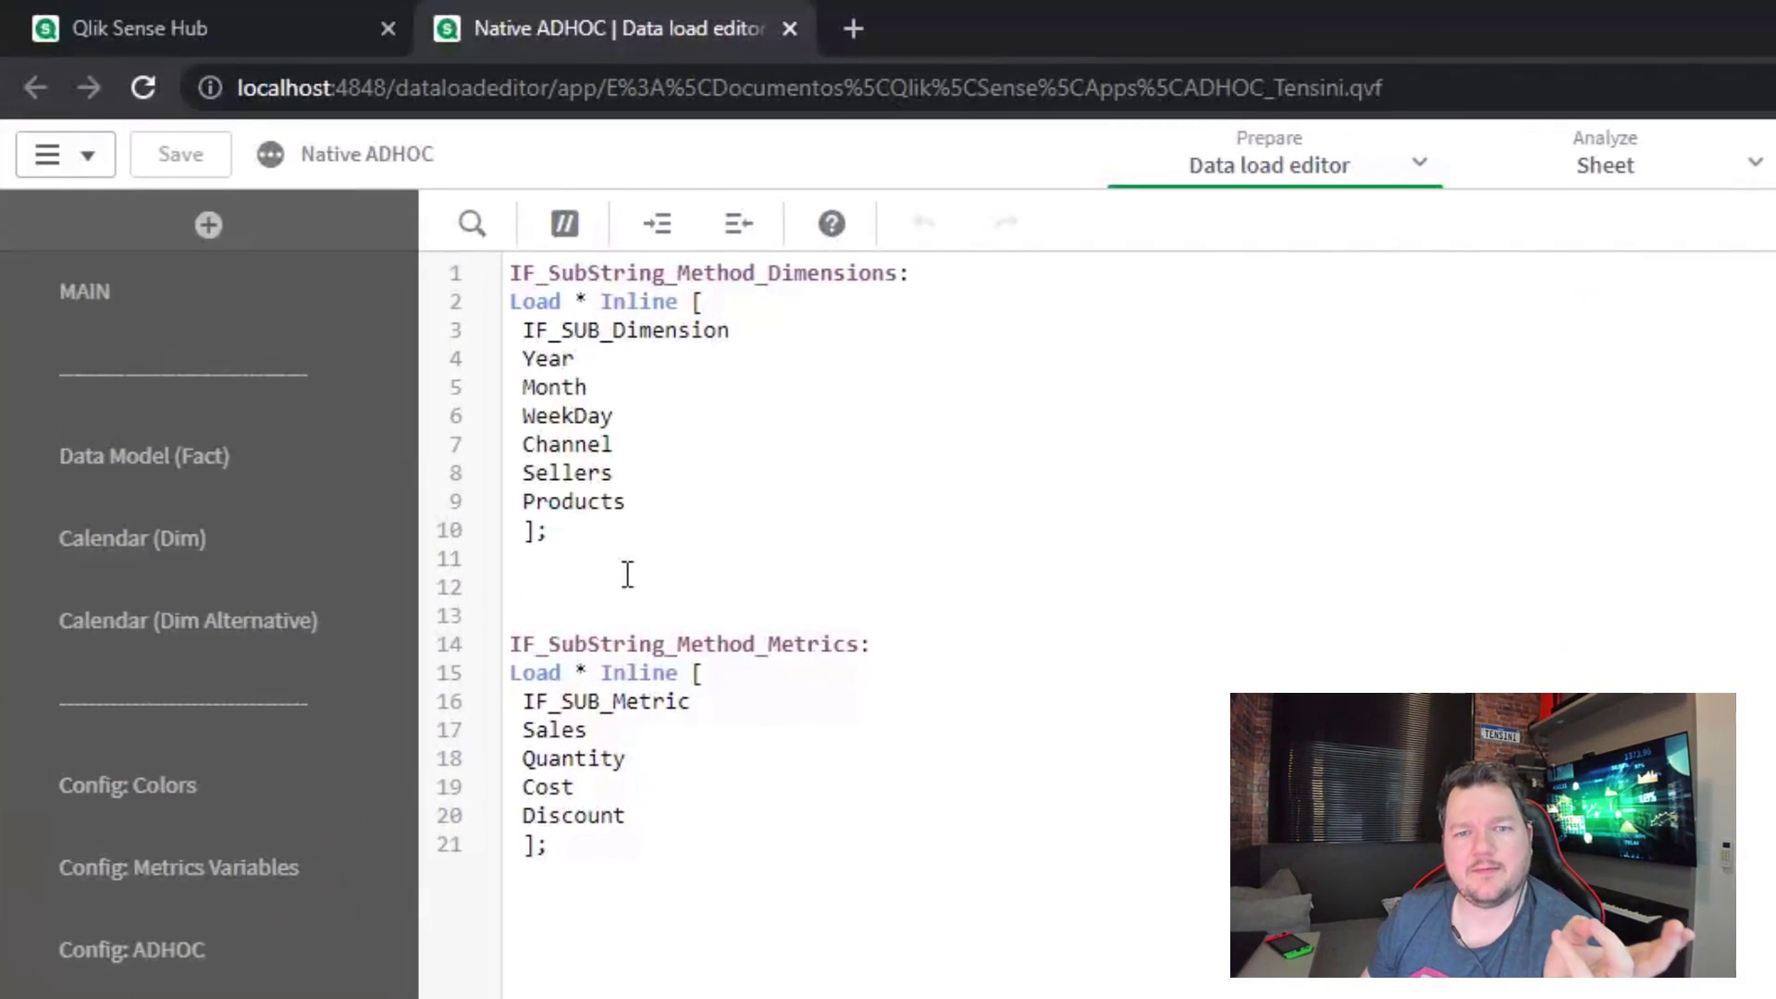
Step: Examine the inline field lists in the IF_SubString_Method_Dimensions and IF_SubString_Method_Metrics tables of the load script
{"action": "left_click_drag", "start_coordinate": [550, 532], "coordinate": [475, 349]}
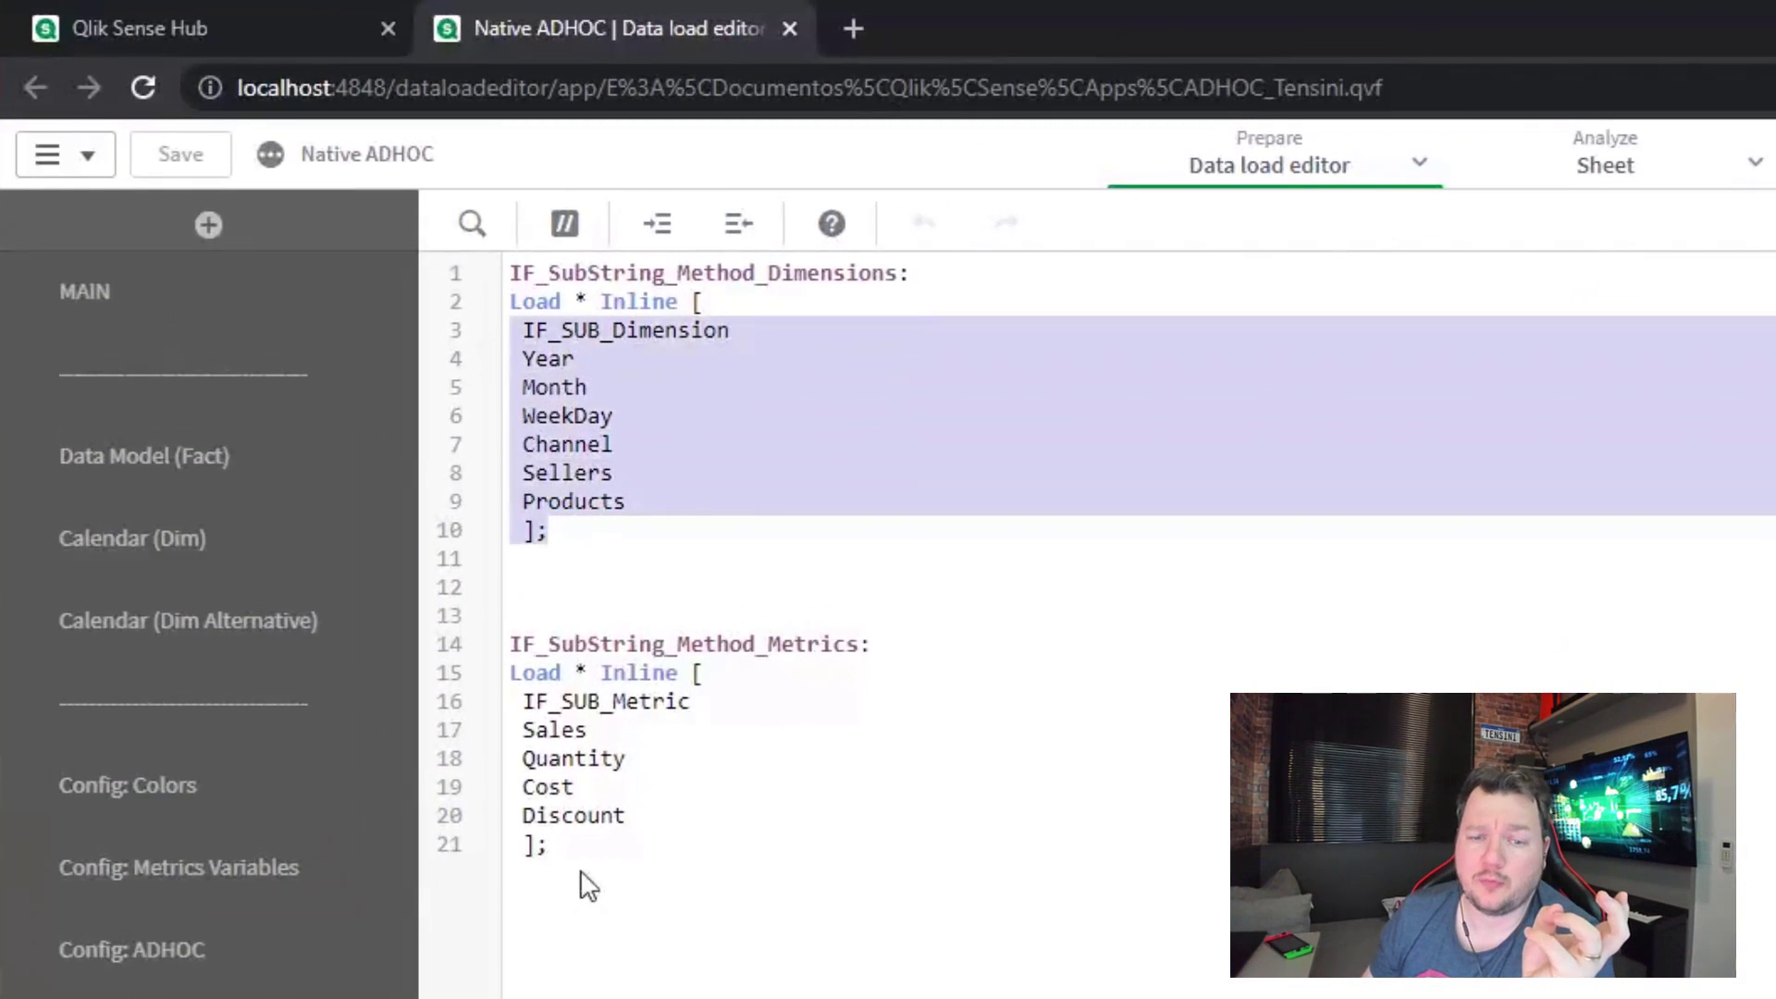
{"action": "left_click_drag", "start_coordinate": [587, 888], "coordinate": [514, 701]}
{"action": "left_click", "coordinate": [555, 615]}
{"action": "left_click_drag", "start_coordinate": [626, 500], "coordinate": [589, 387]}
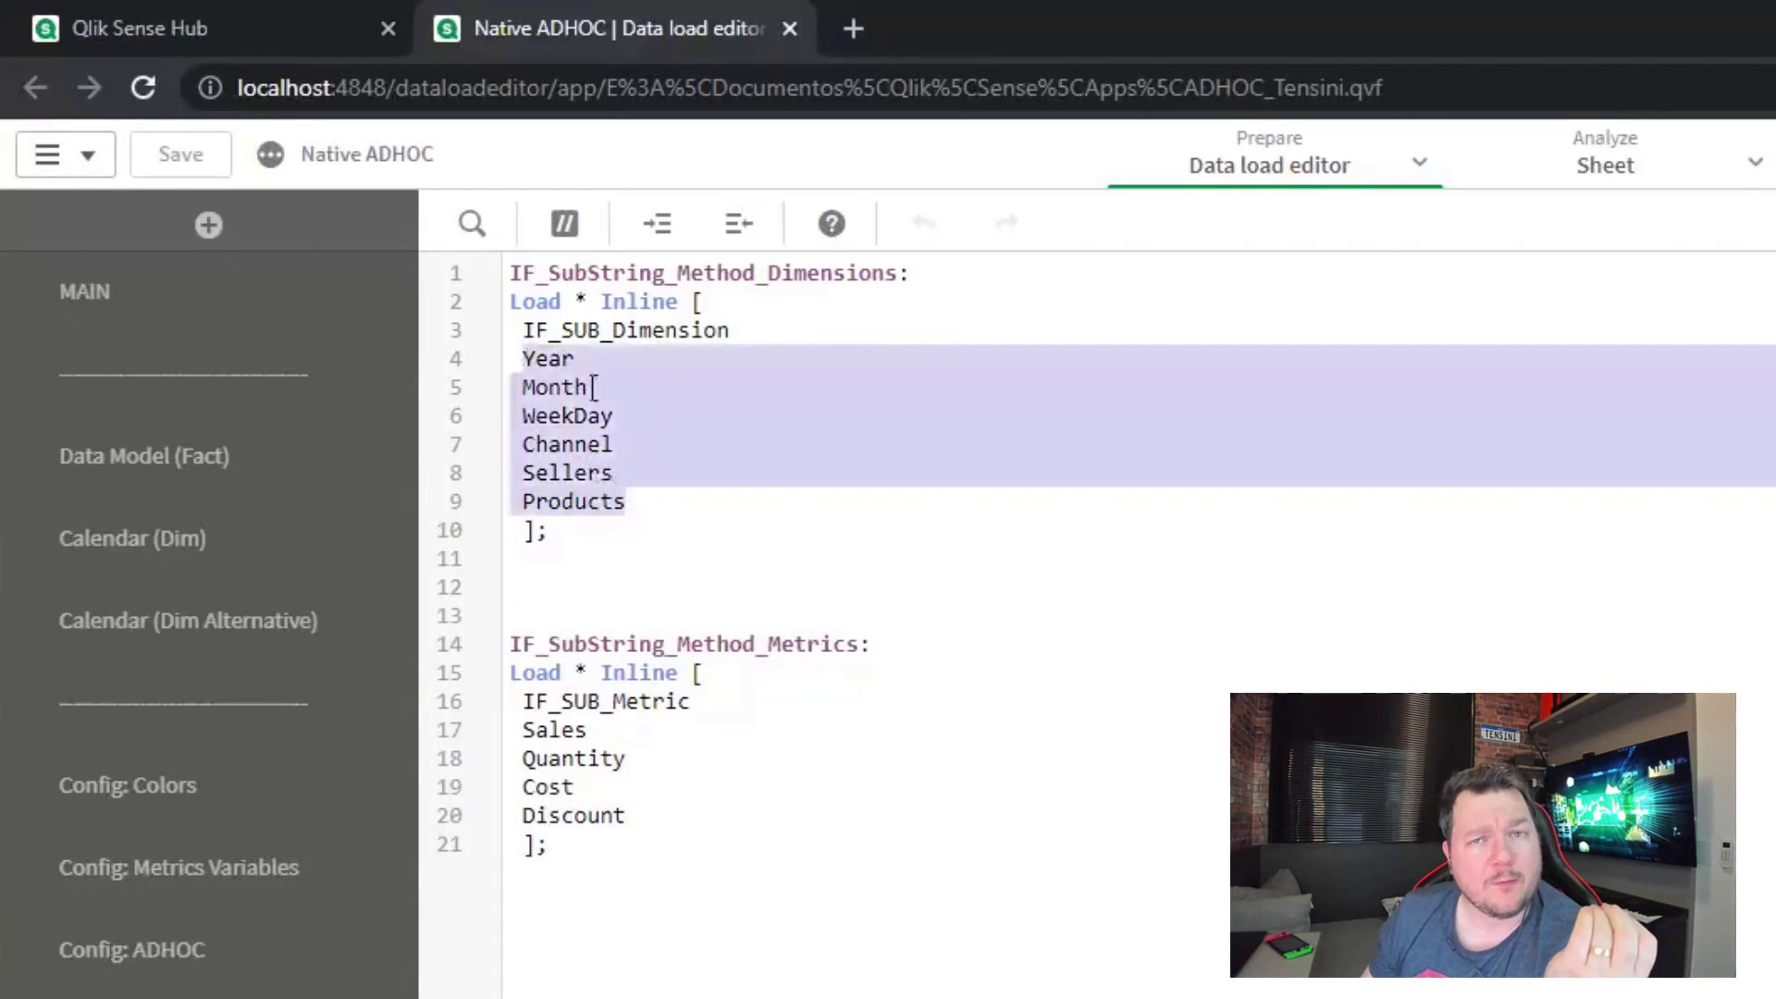
{"action": "left_click", "coordinate": [658, 516]}
{"action": "left_click_drag", "start_coordinate": [627, 500], "coordinate": [520, 363]}
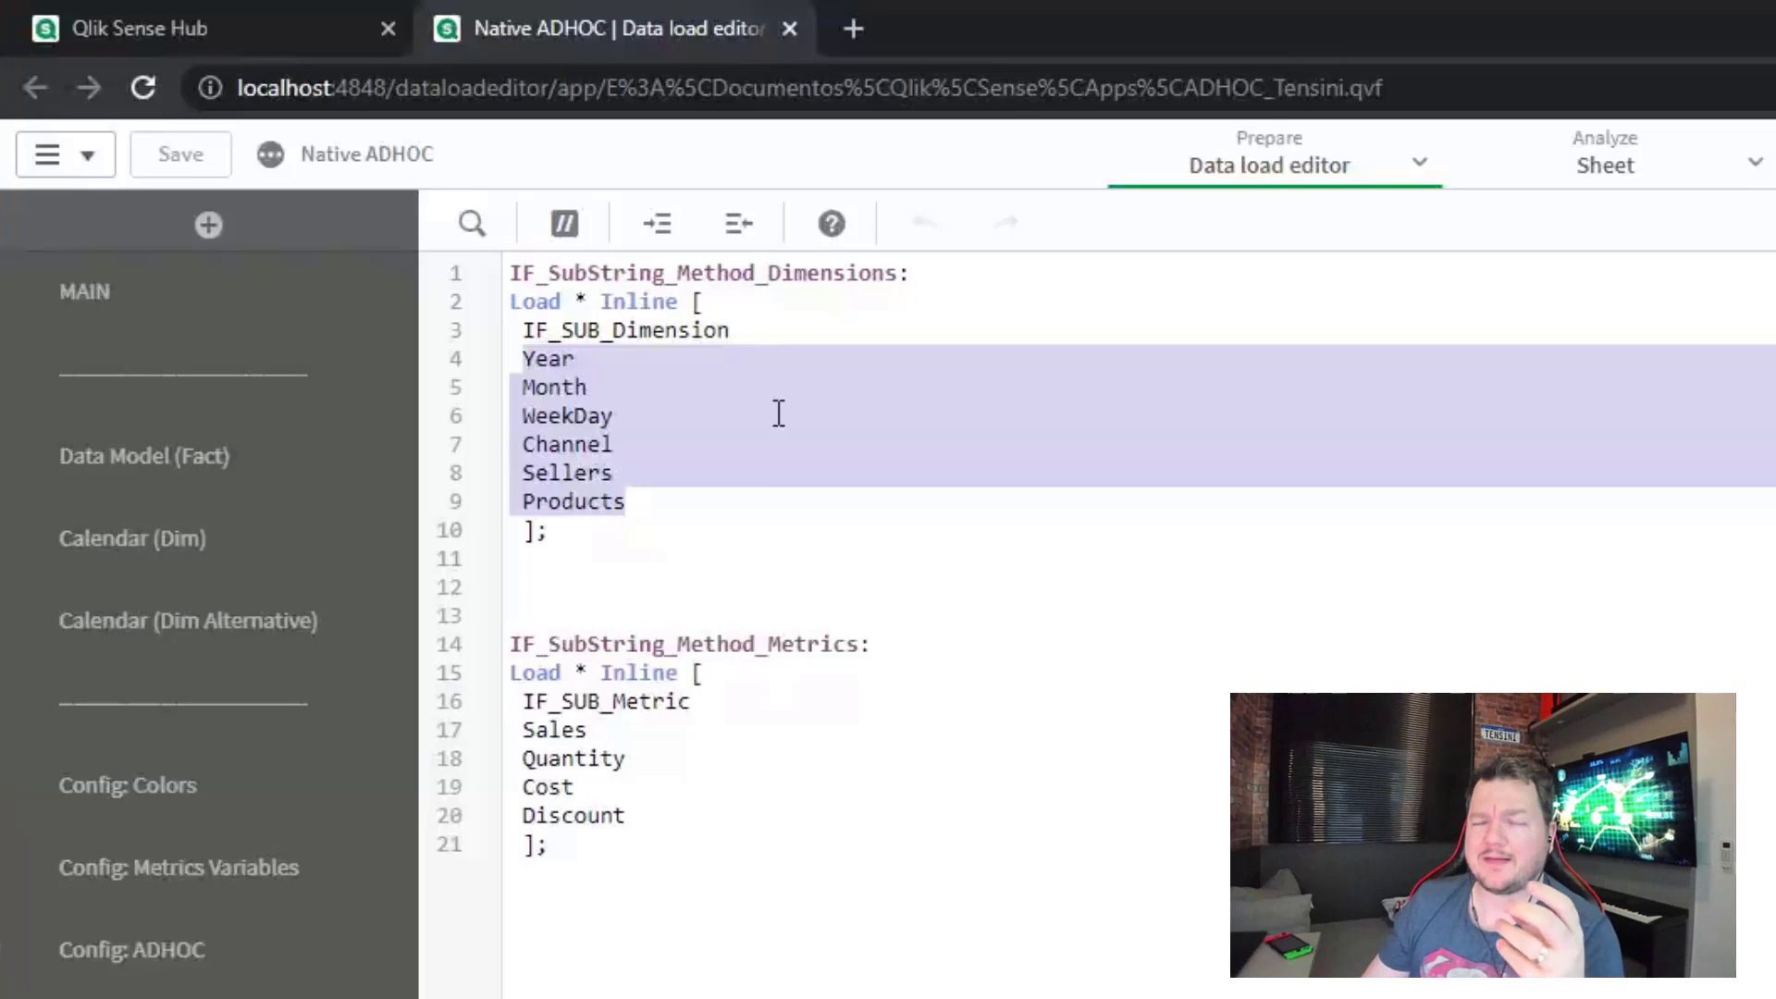
{"action": "left_click", "coordinate": [824, 422]}
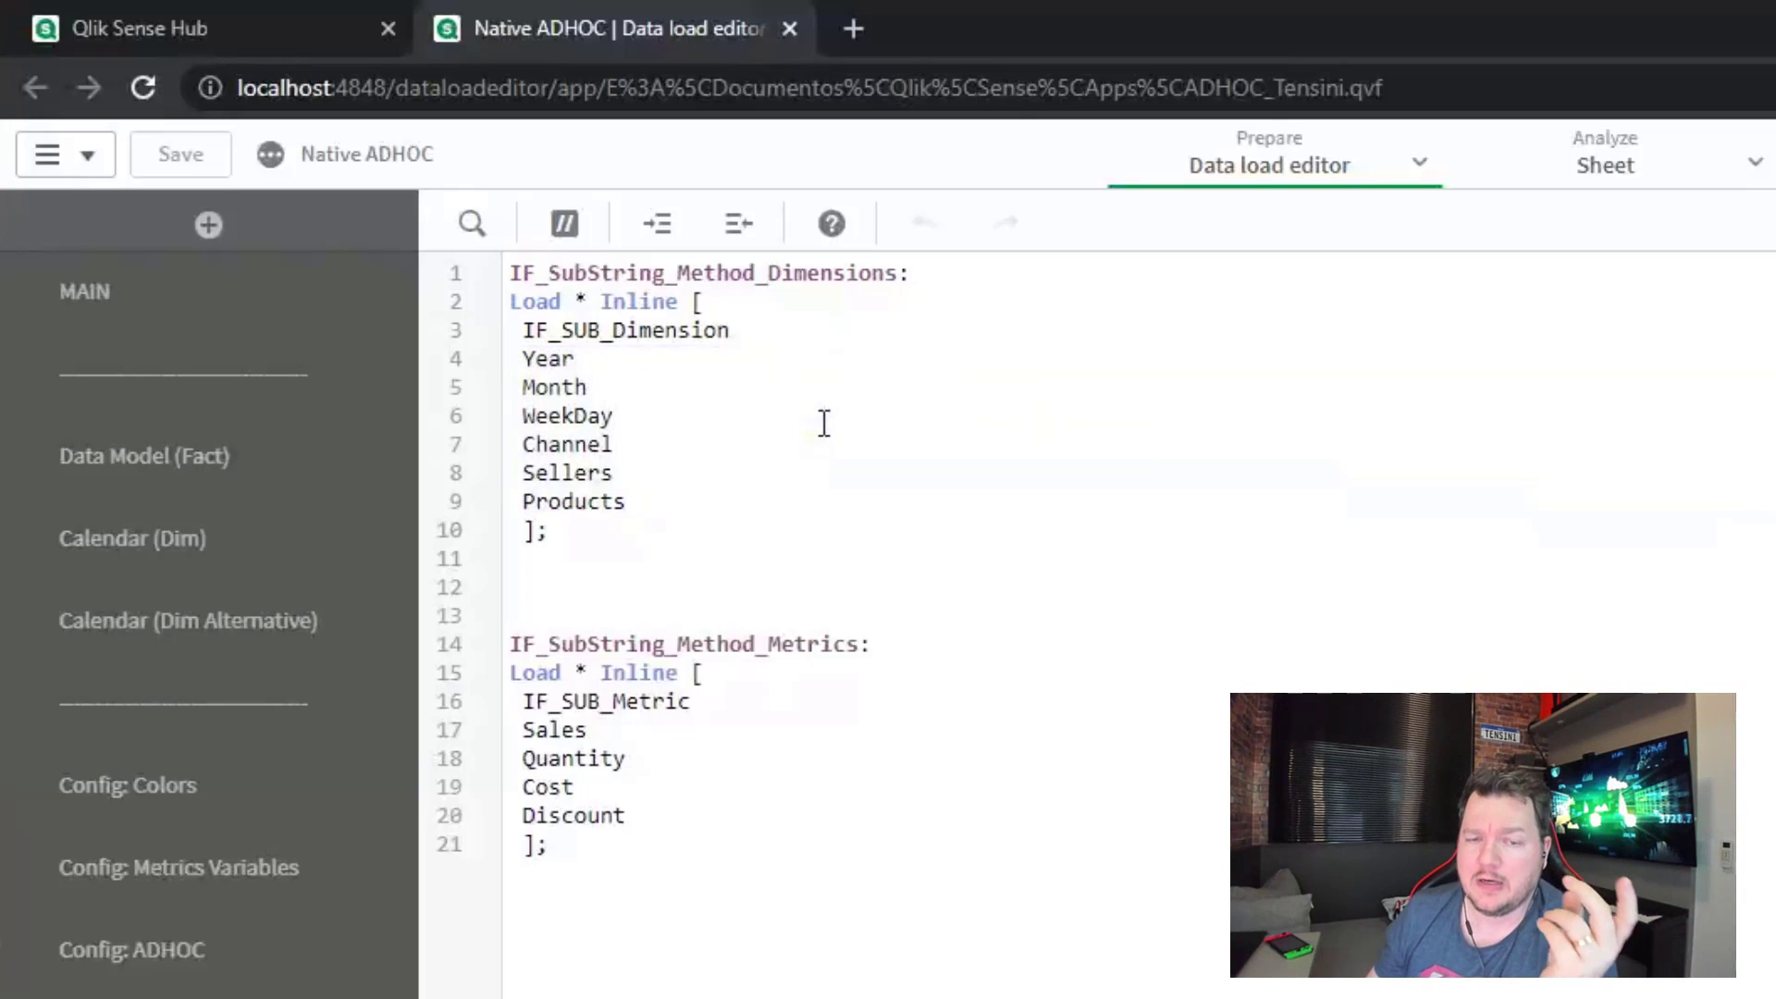
{"action": "left_click_drag", "start_coordinate": [629, 538], "coordinate": [519, 356]}
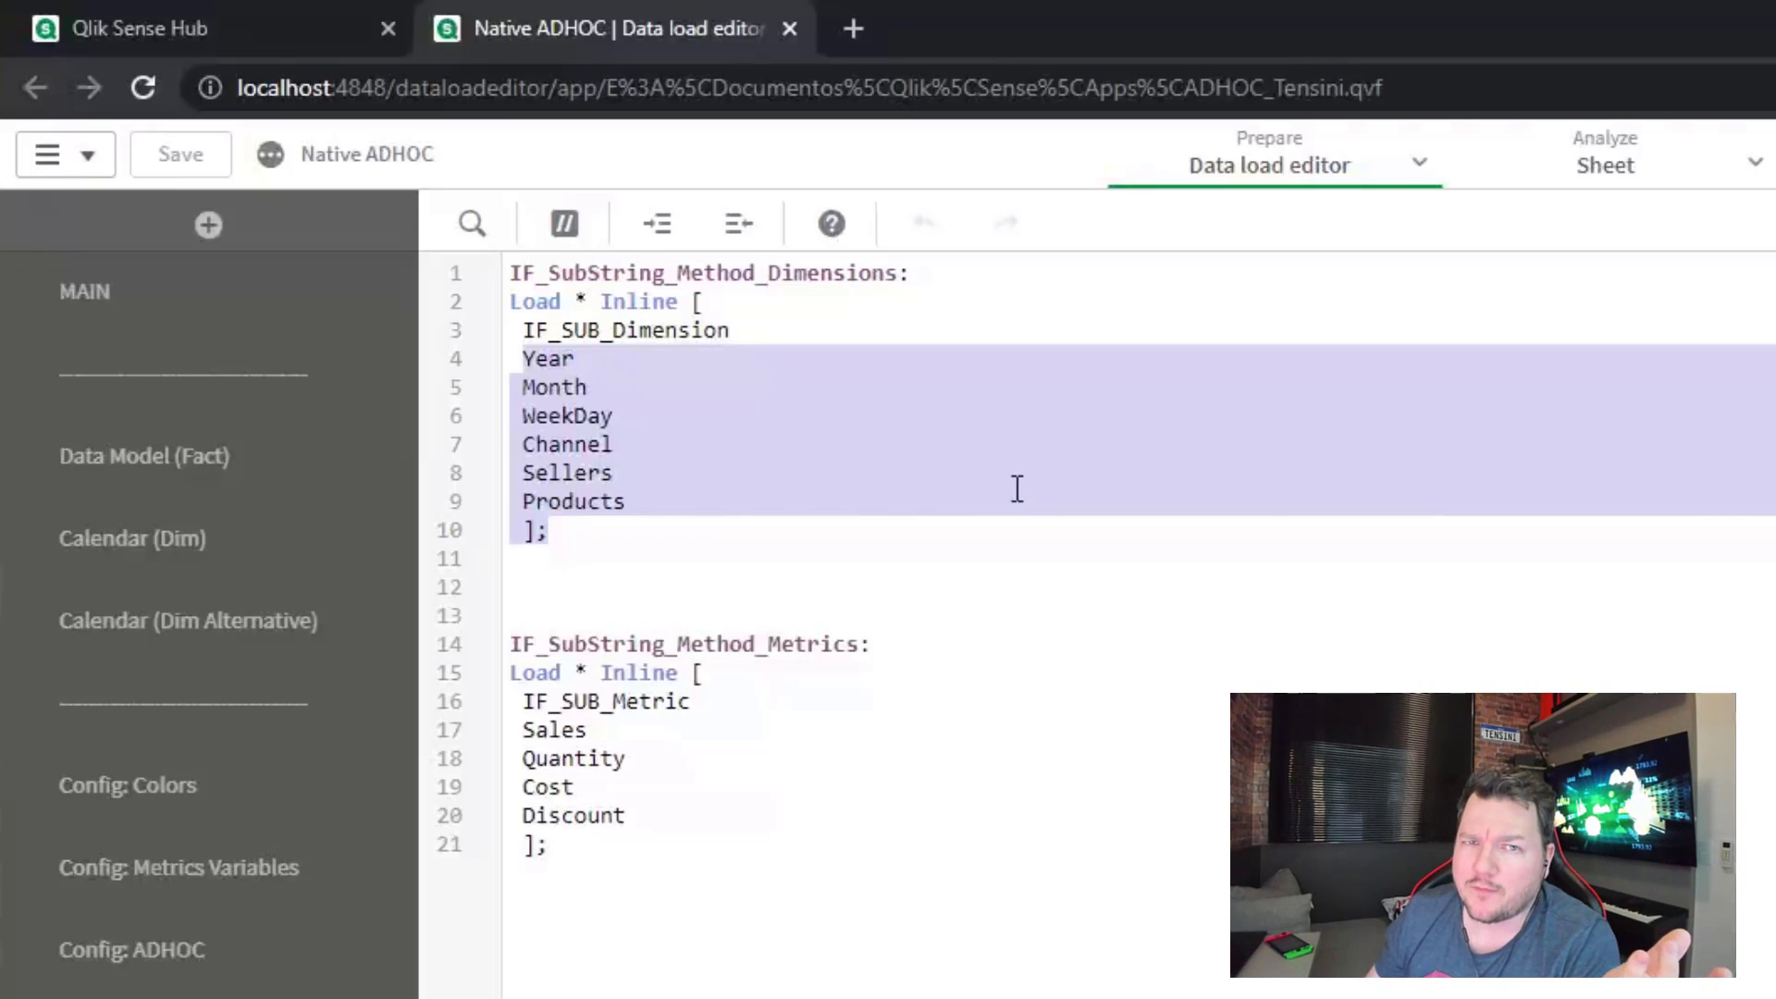
{"action": "left_click", "coordinate": [1003, 522]}
{"action": "left_click_drag", "start_coordinate": [669, 558], "coordinate": [496, 338]}
{"action": "left_click", "coordinate": [658, 445]}
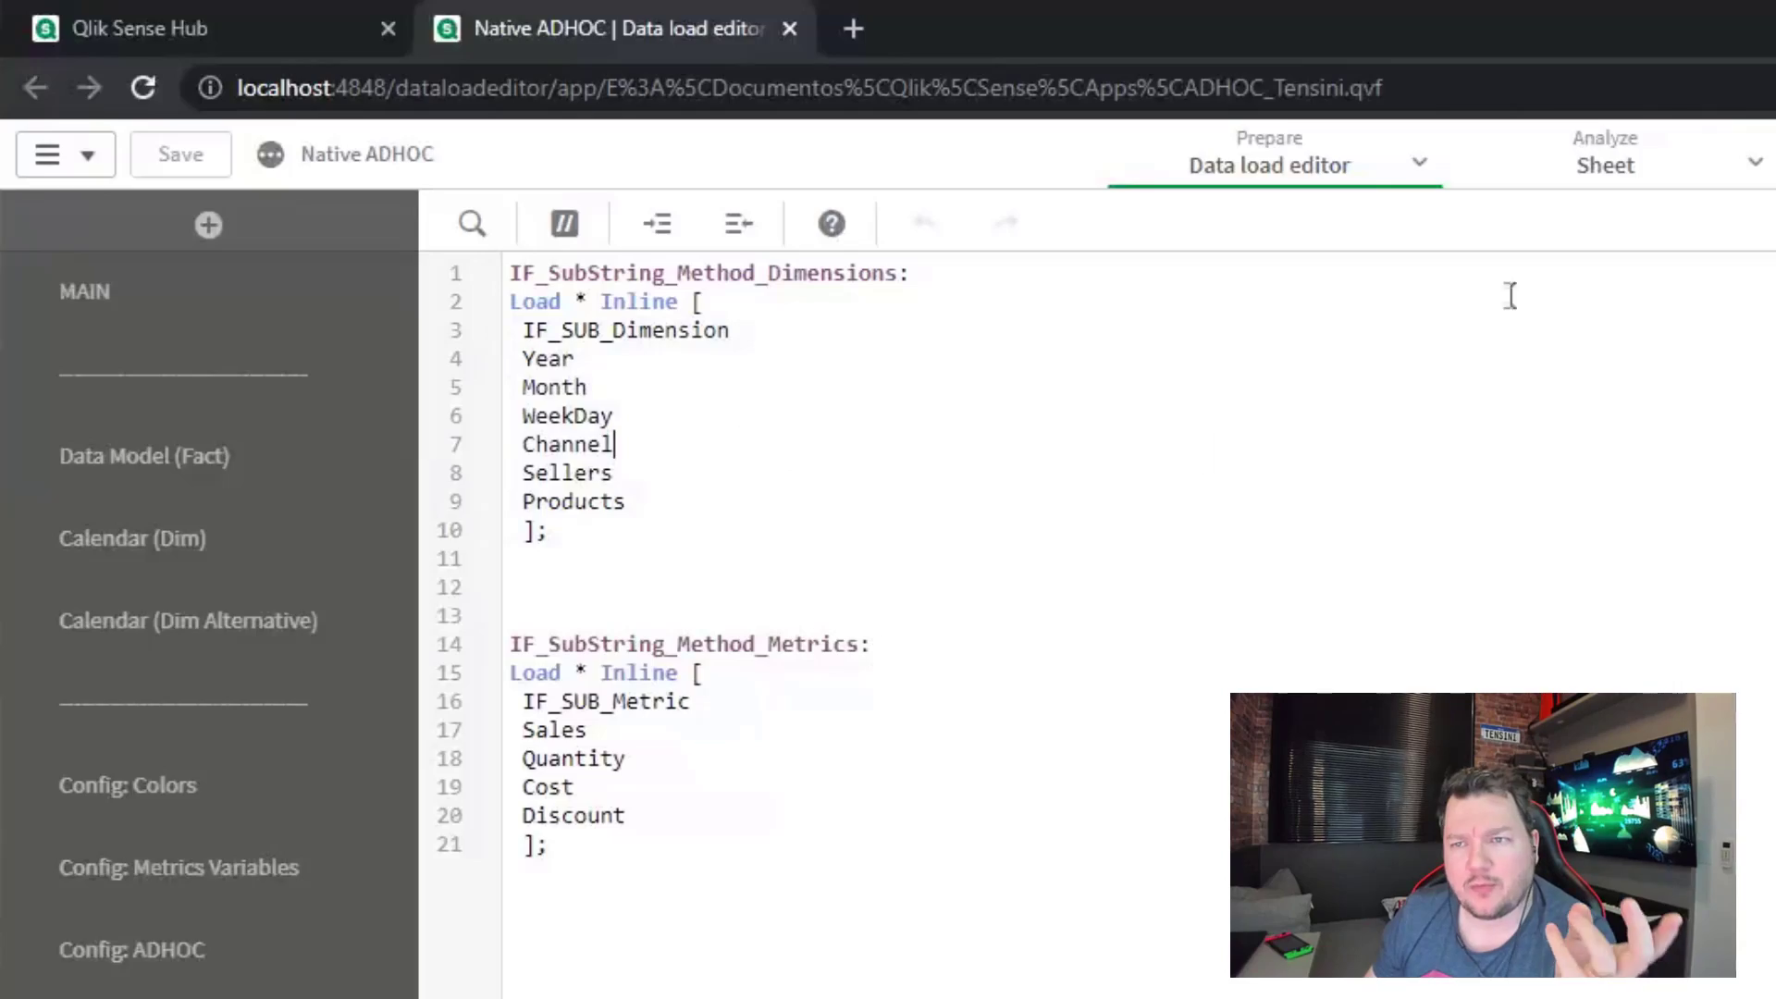
Step: Return to the sheet in edit mode and expand the Year column in the table's data properties
{"action": "left_click", "coordinate": [1643, 167]}
{"action": "left_click", "coordinate": [1712, 83]}
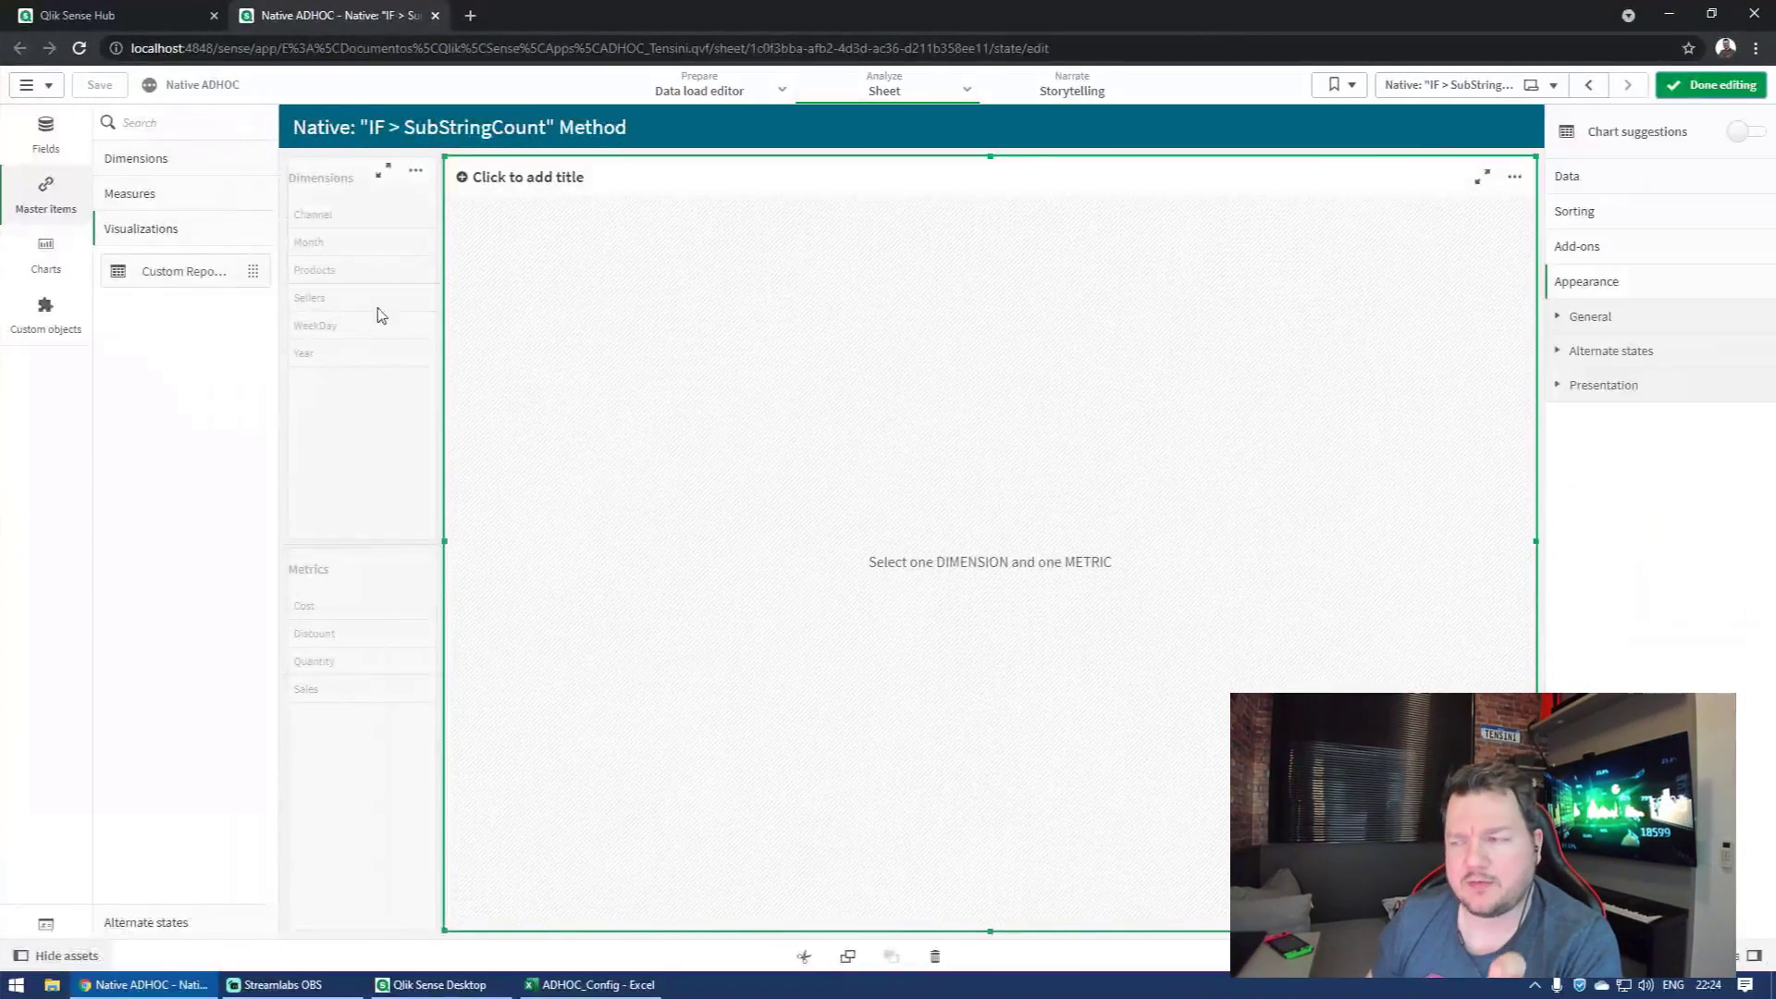
{"action": "left_click", "coordinate": [1566, 176]}
{"action": "left_click", "coordinate": [1616, 253]}
{"action": "left_click", "coordinate": [1620, 257]}
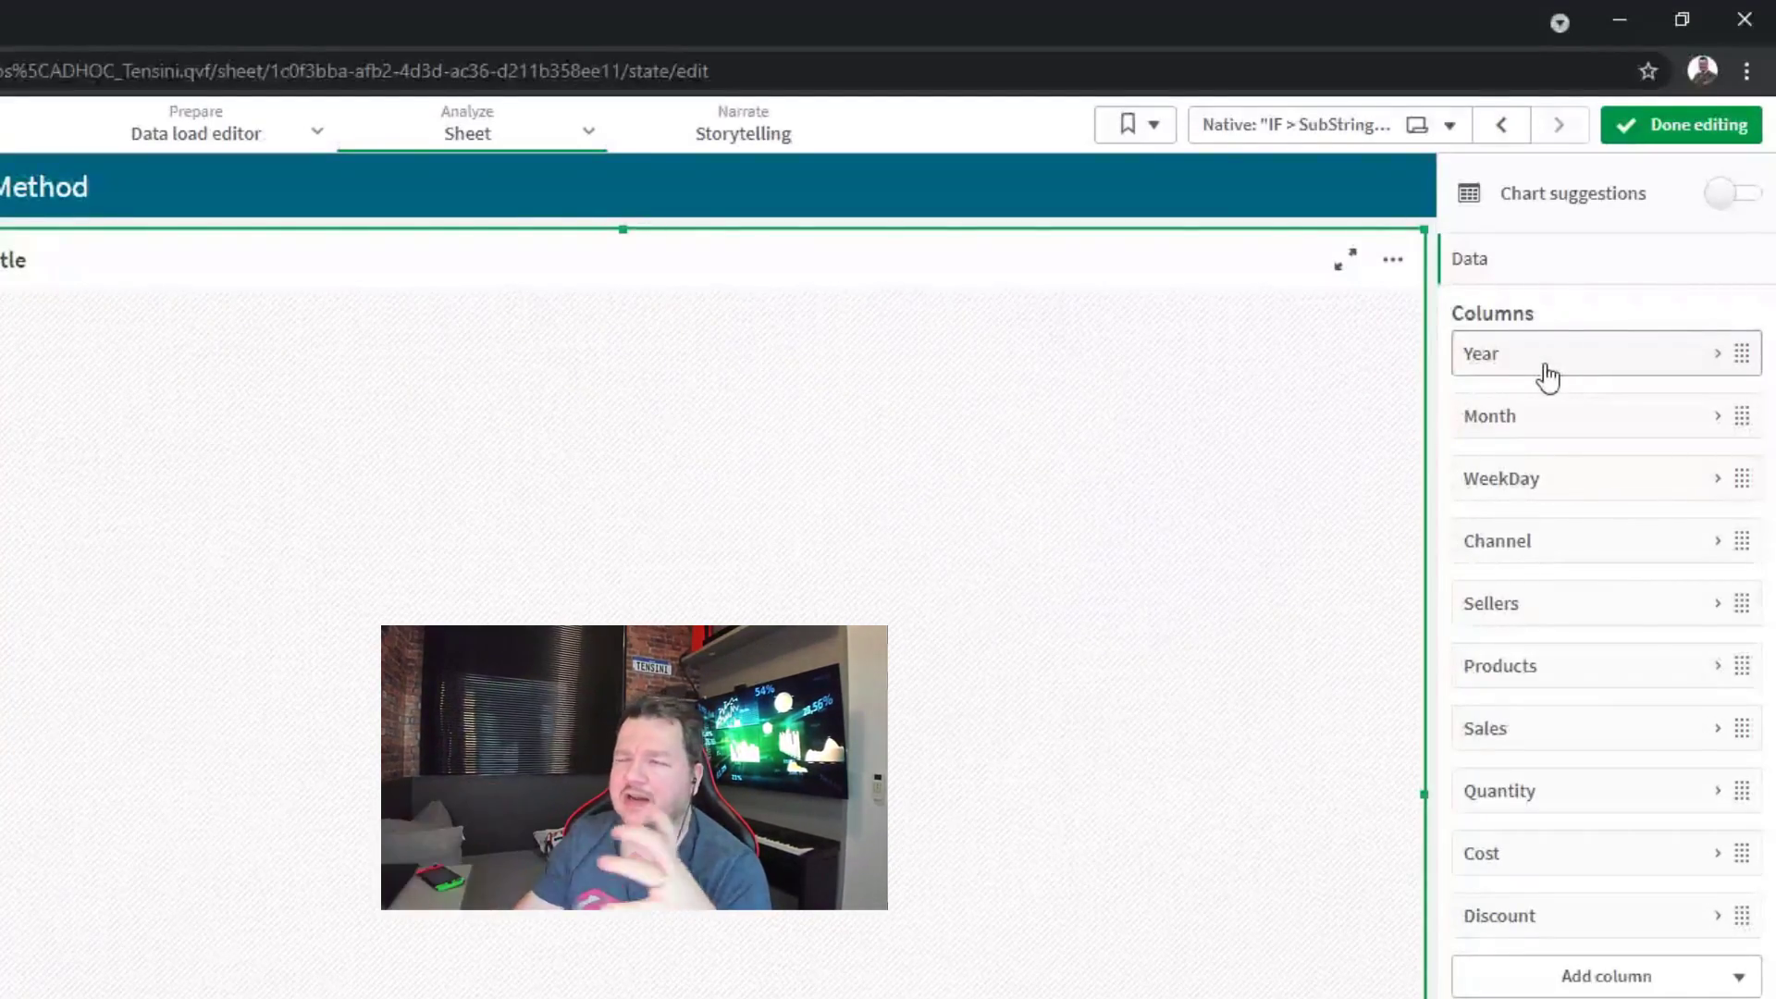
{"action": "left_click", "coordinate": [1544, 374]}
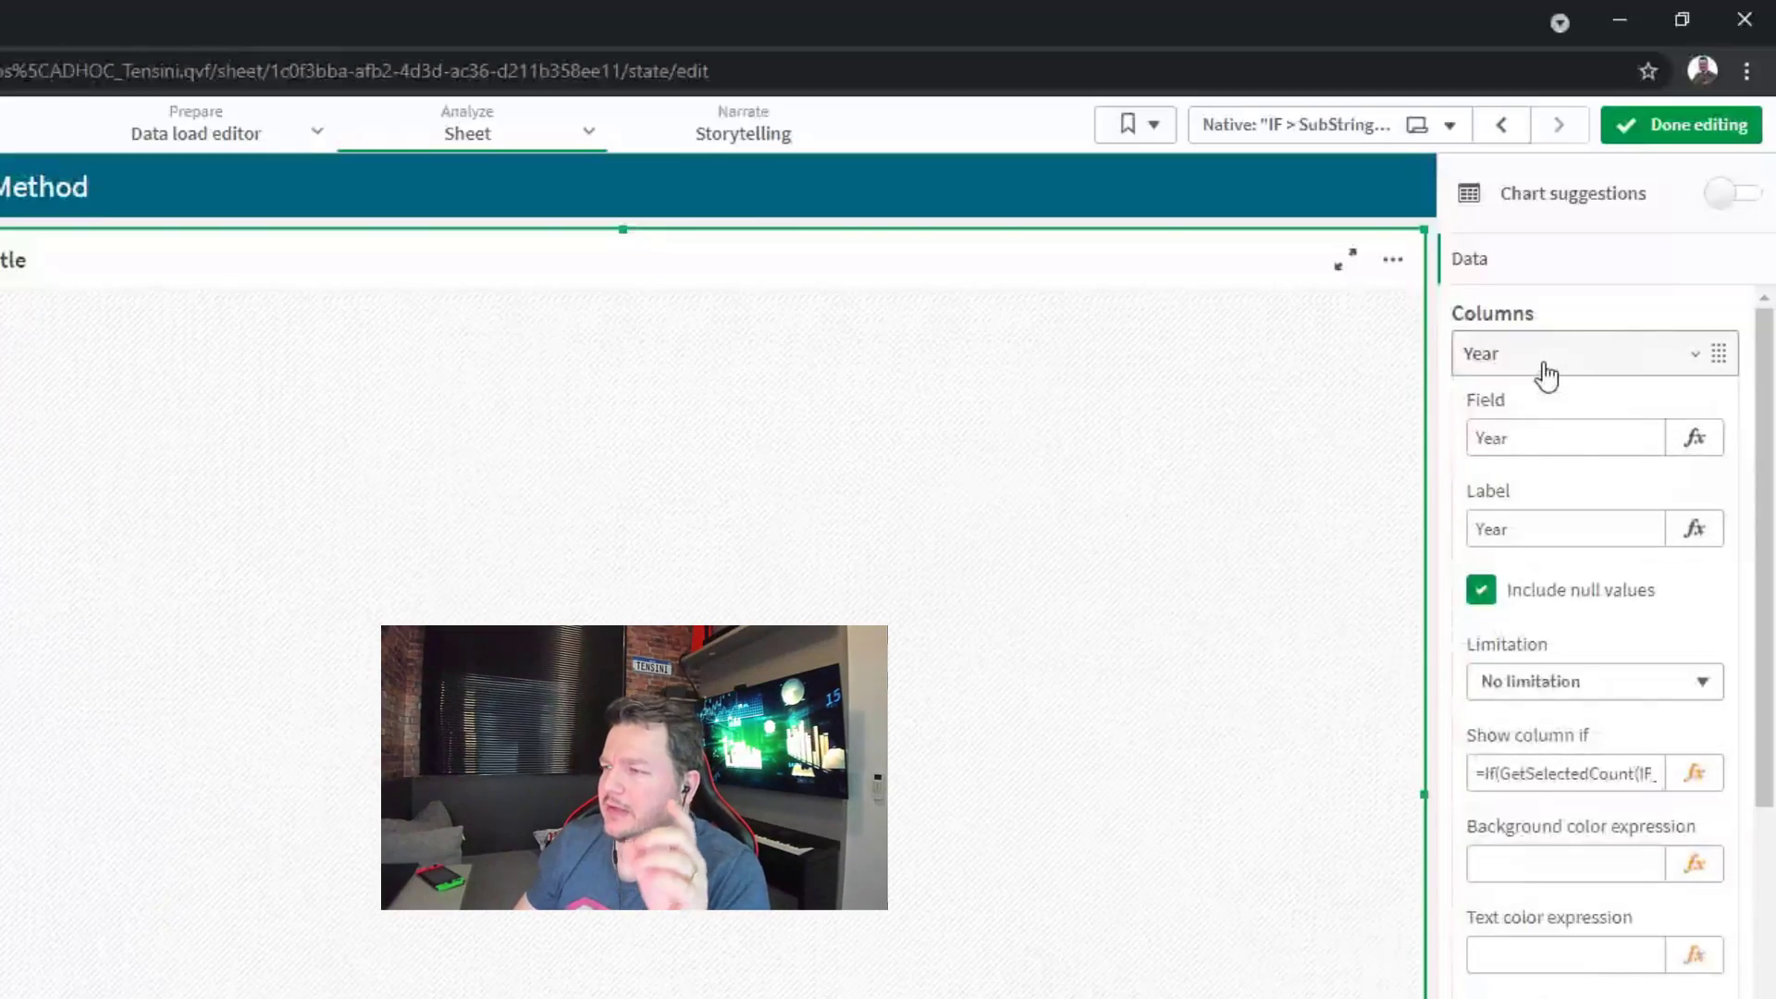
Step: Check the Year column's field and open its "Show column if" condition in the expression editor
{"action": "left_click_drag", "start_coordinate": [1553, 440], "coordinate": [1436, 438]}
{"action": "left_click", "coordinate": [1528, 430]}
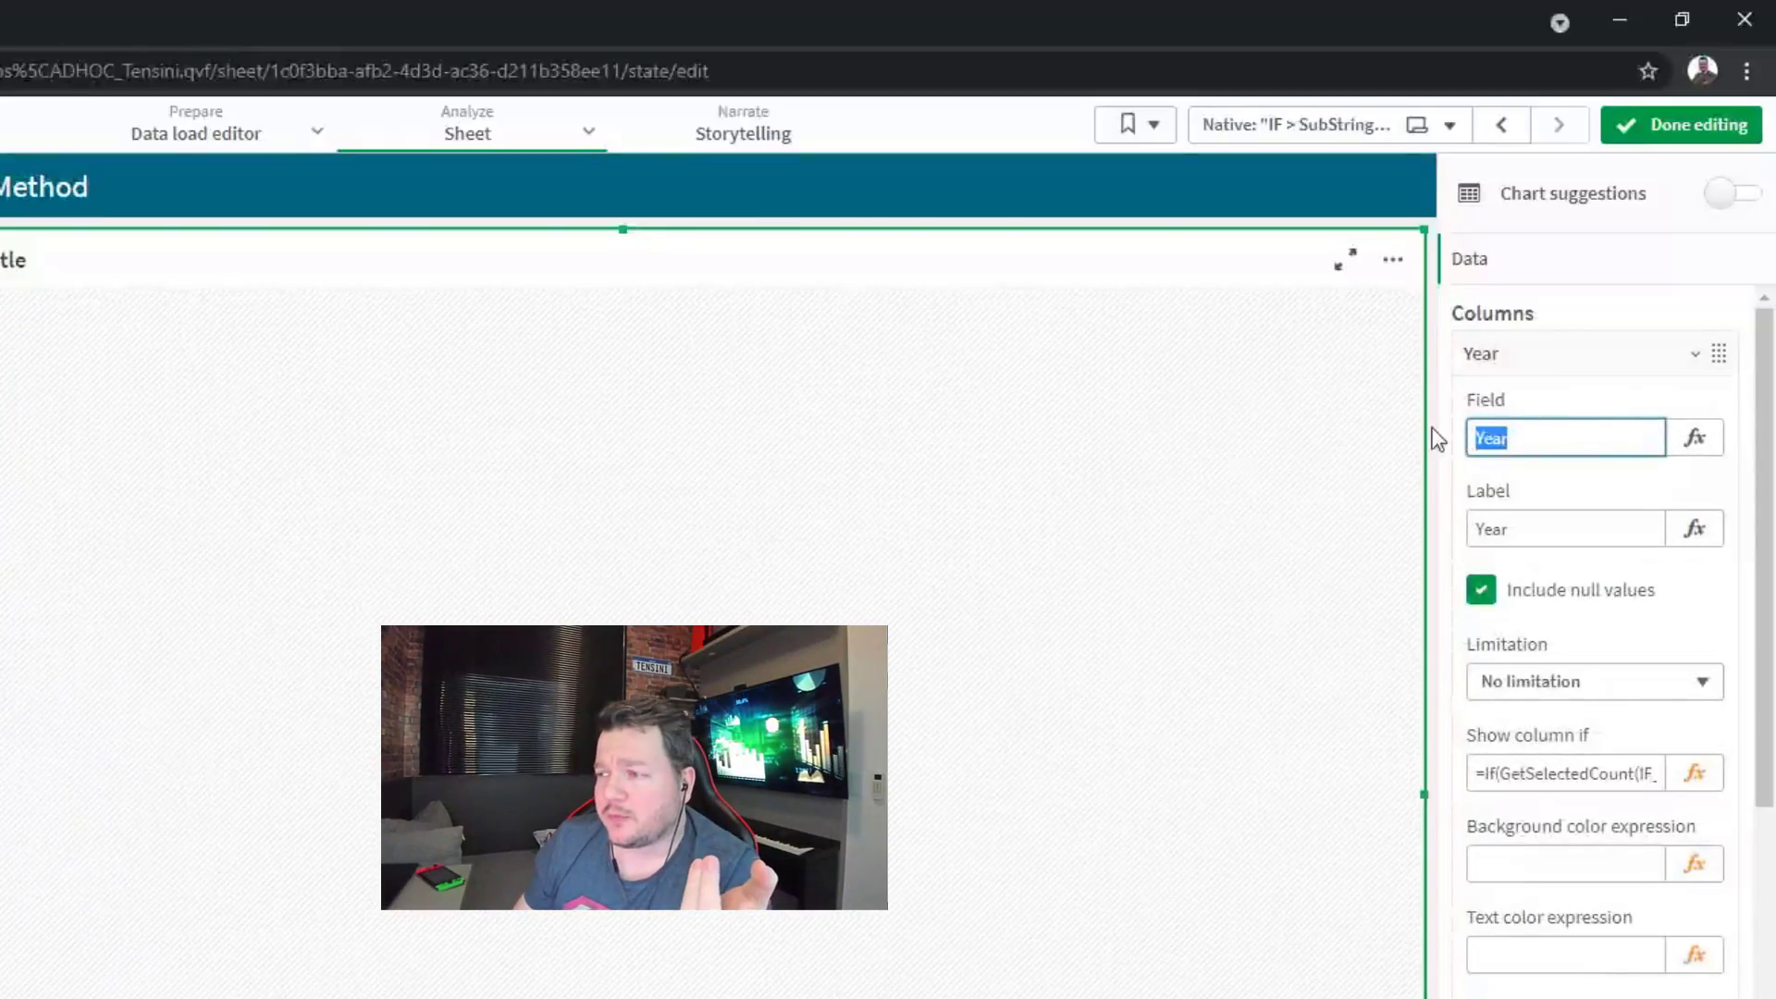
{"action": "left_click", "coordinate": [1545, 767]}
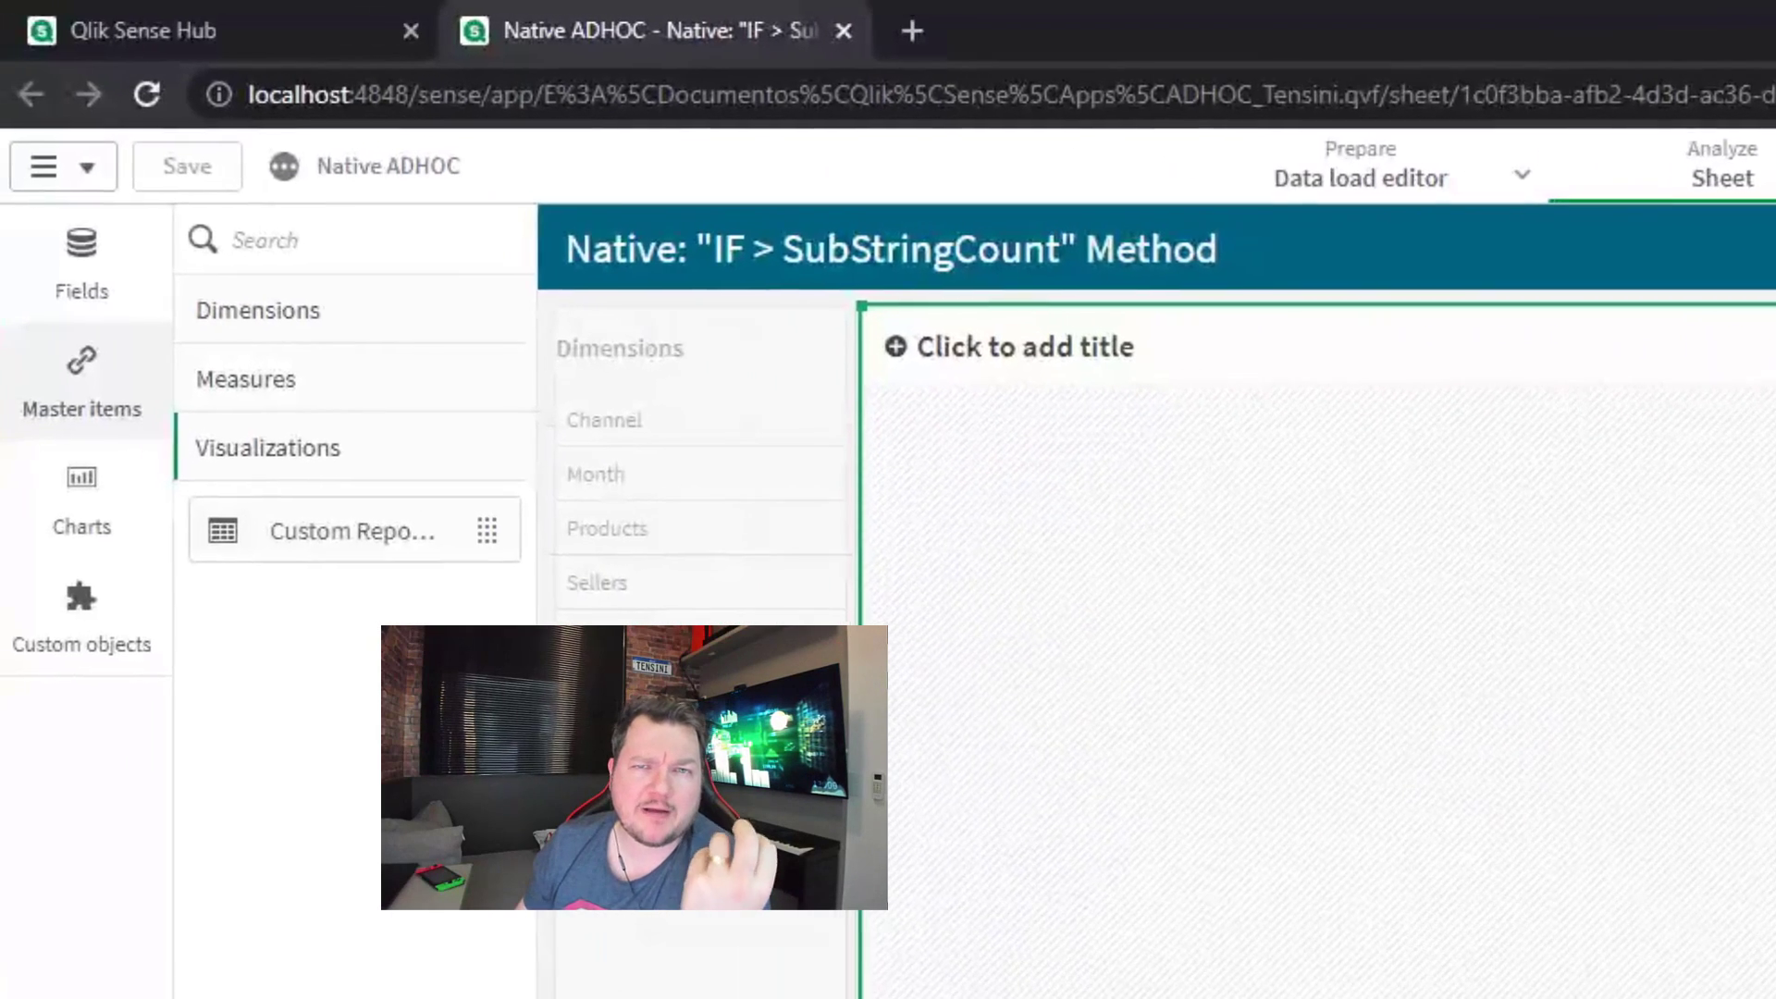
{"action": "left_click", "coordinate": [1762, 584]}
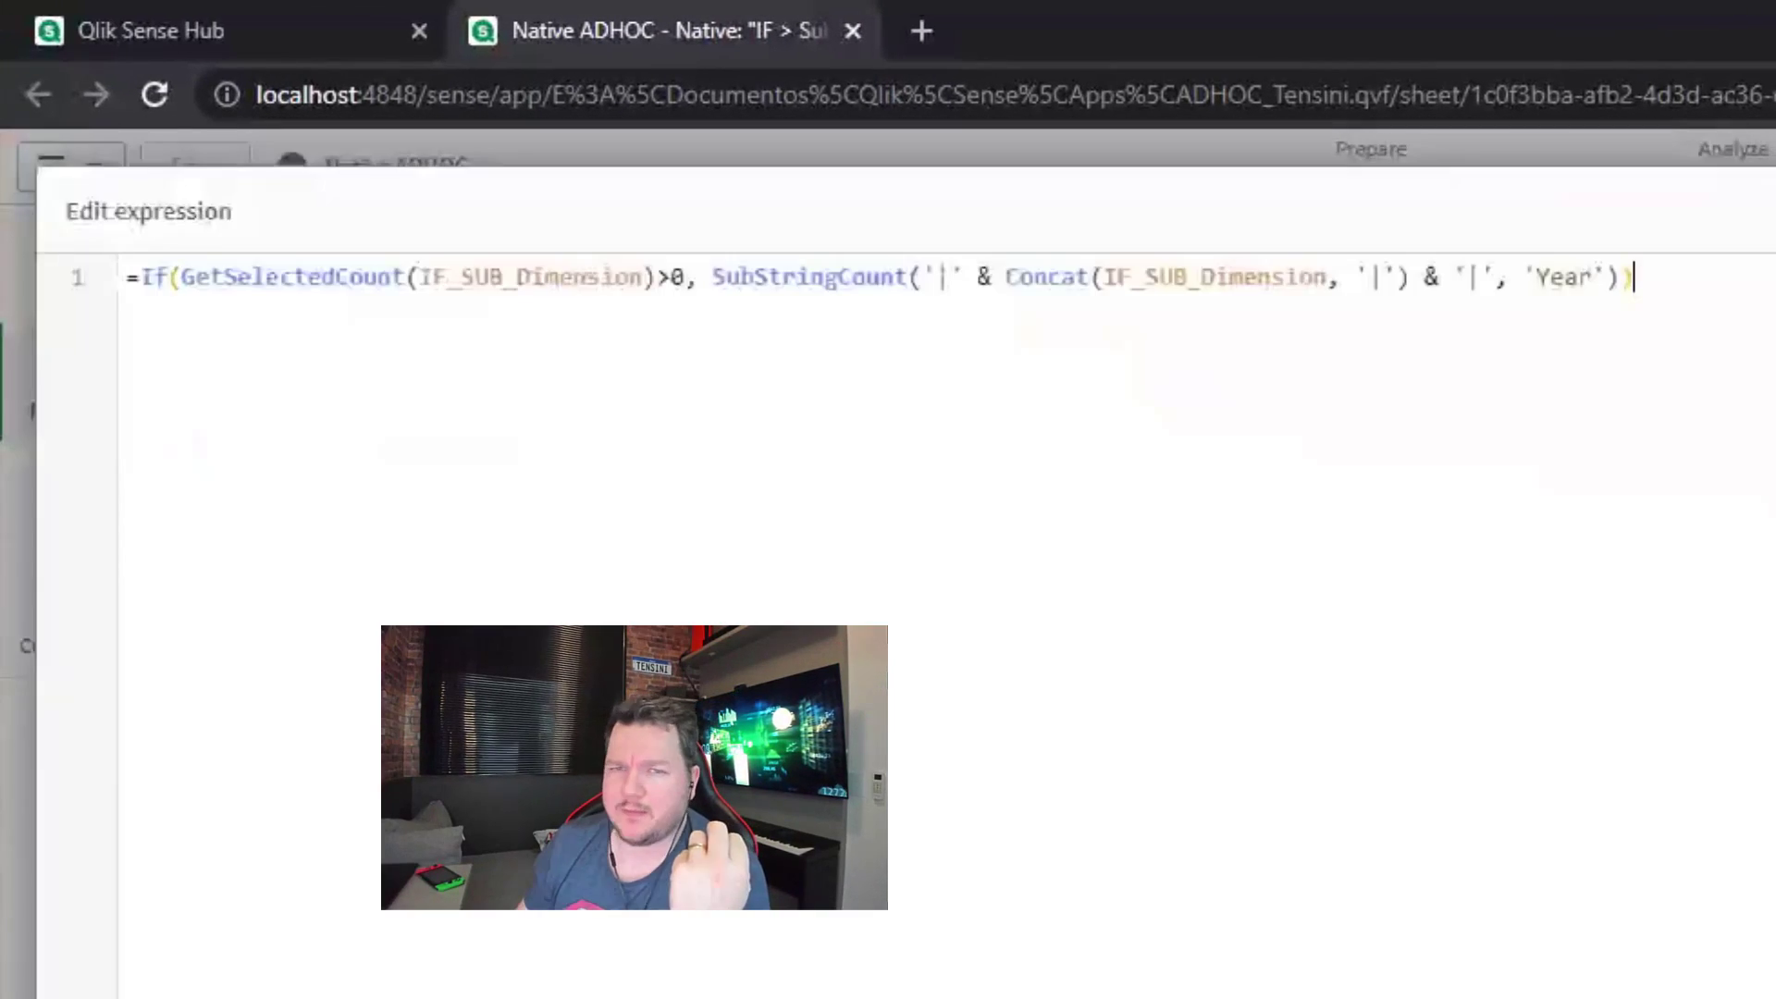
Step: Examine the GetSelectedCount and SubStringCount parts of the Year column's condition, and close the expression without changing it
{"action": "left_click_drag", "start_coordinate": [181, 281], "coordinate": [597, 294]}
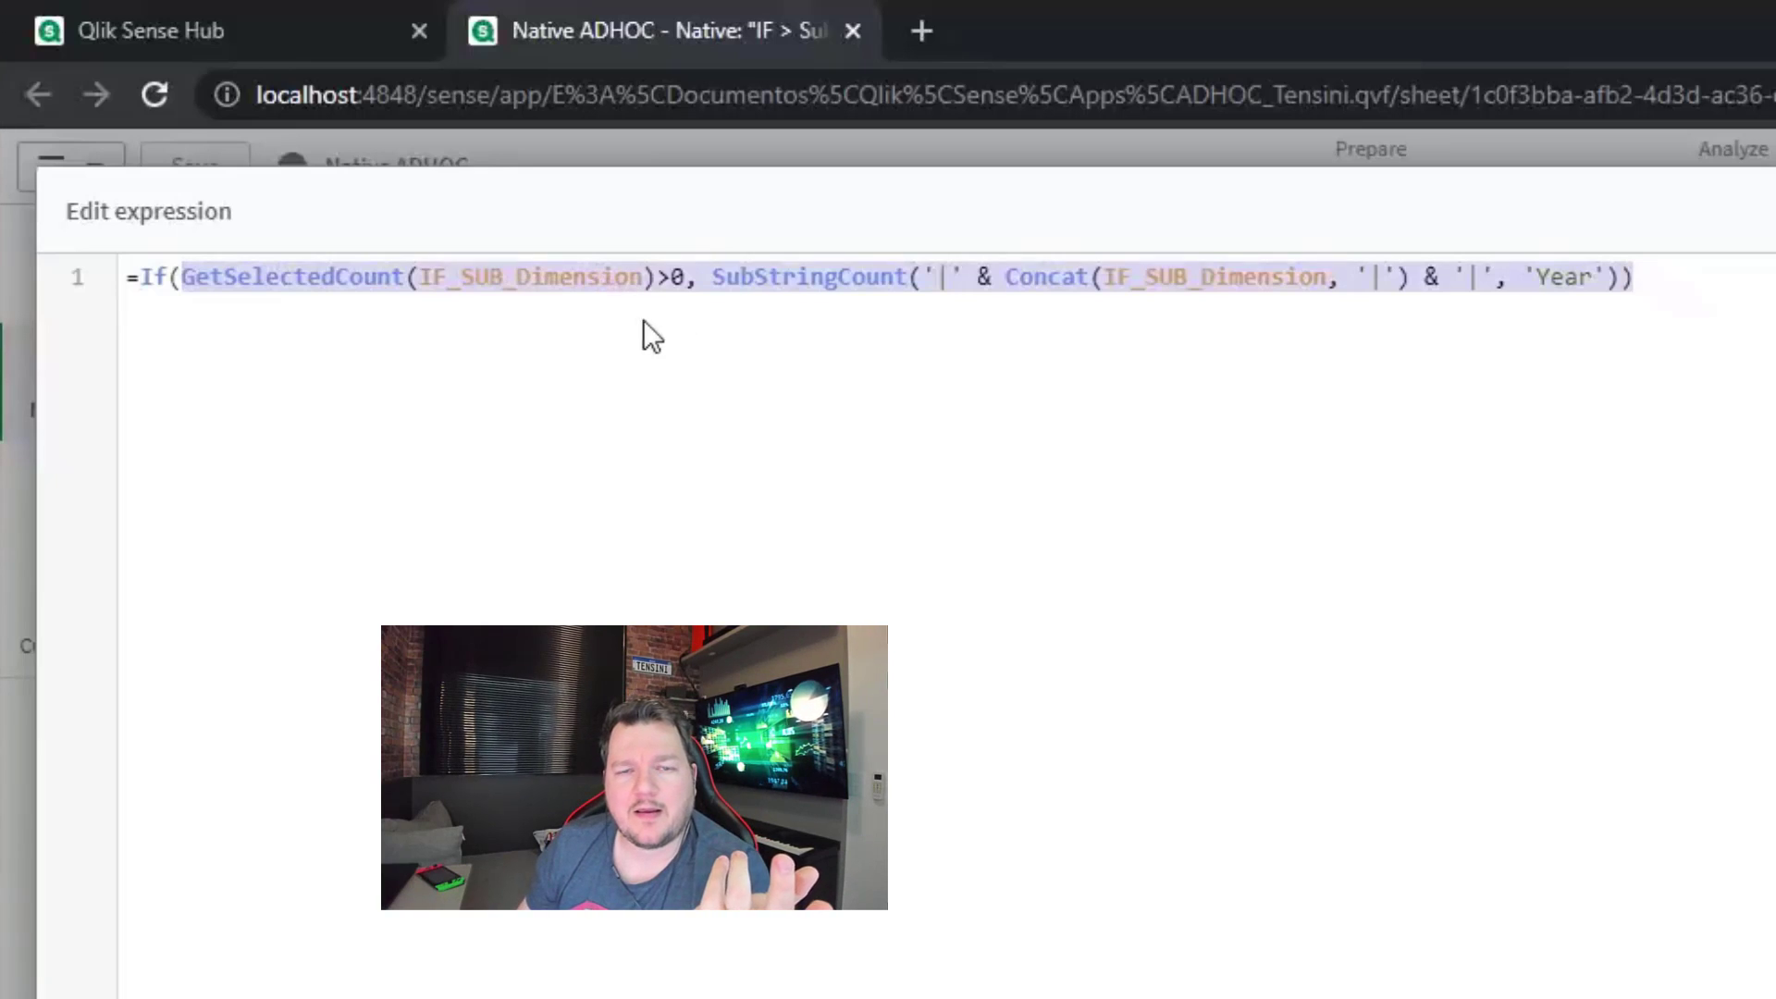
{"action": "left_click", "coordinate": [647, 319]}
{"action": "double_click", "coordinate": [575, 277]}
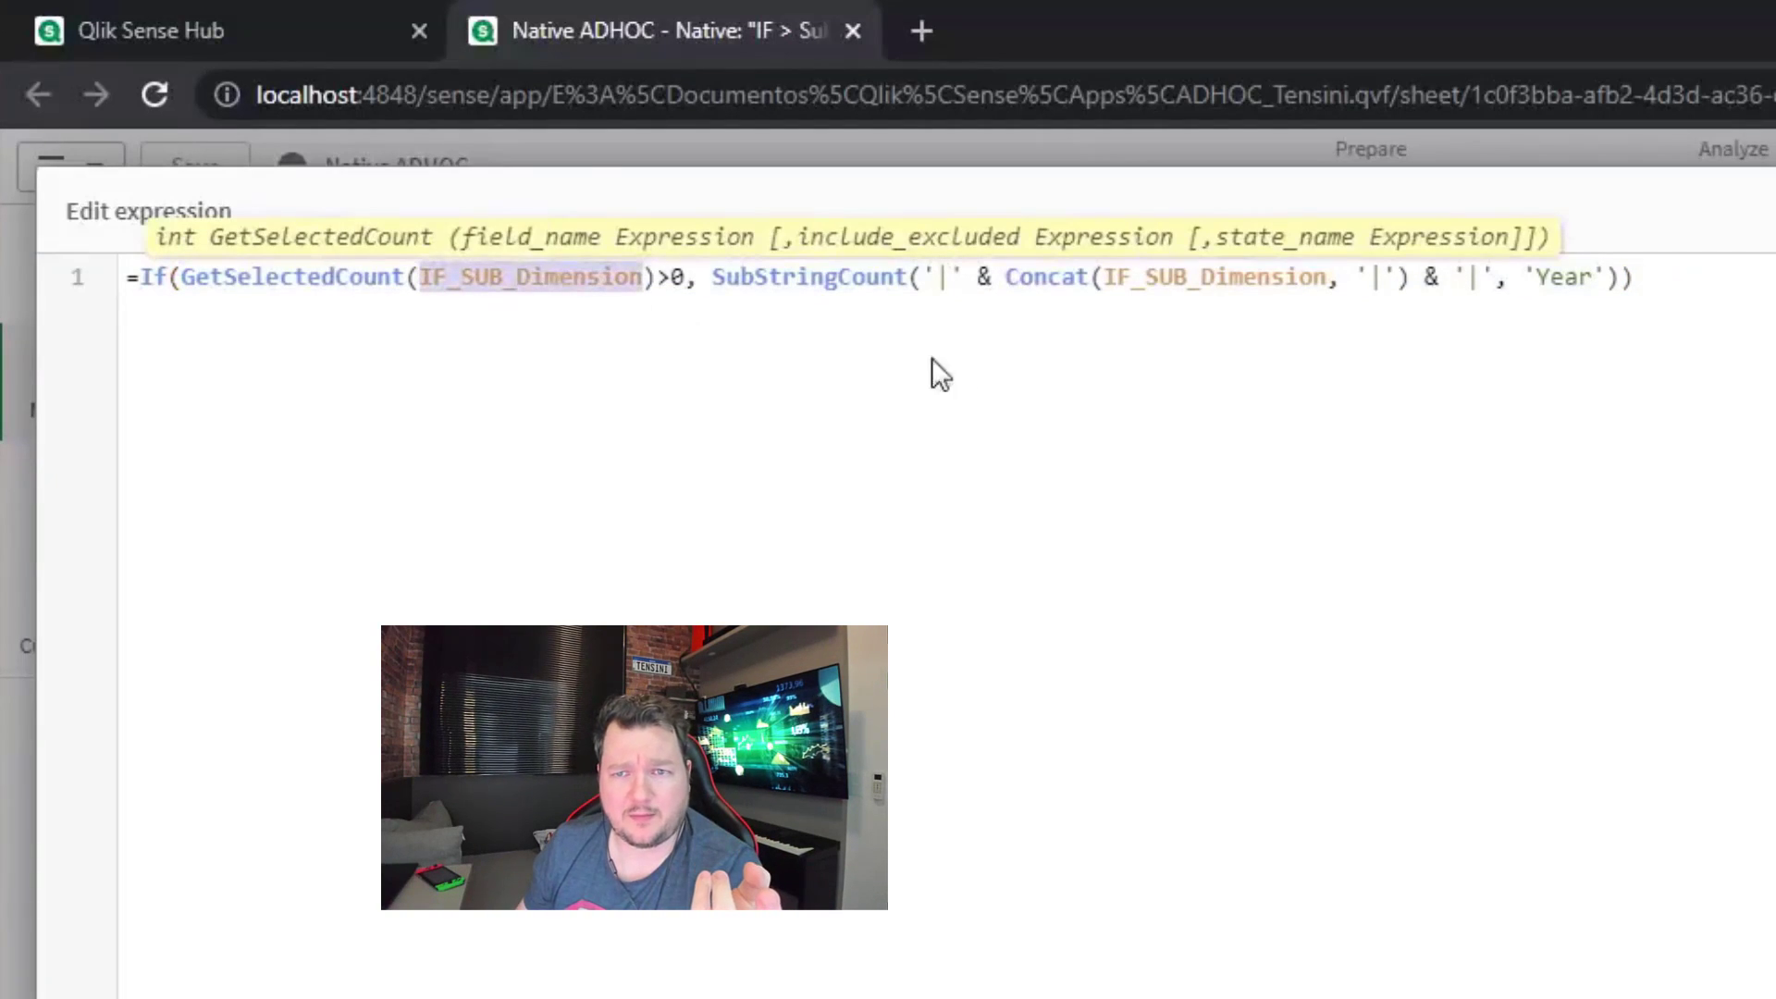
{"action": "left_click", "coordinate": [1077, 304]}
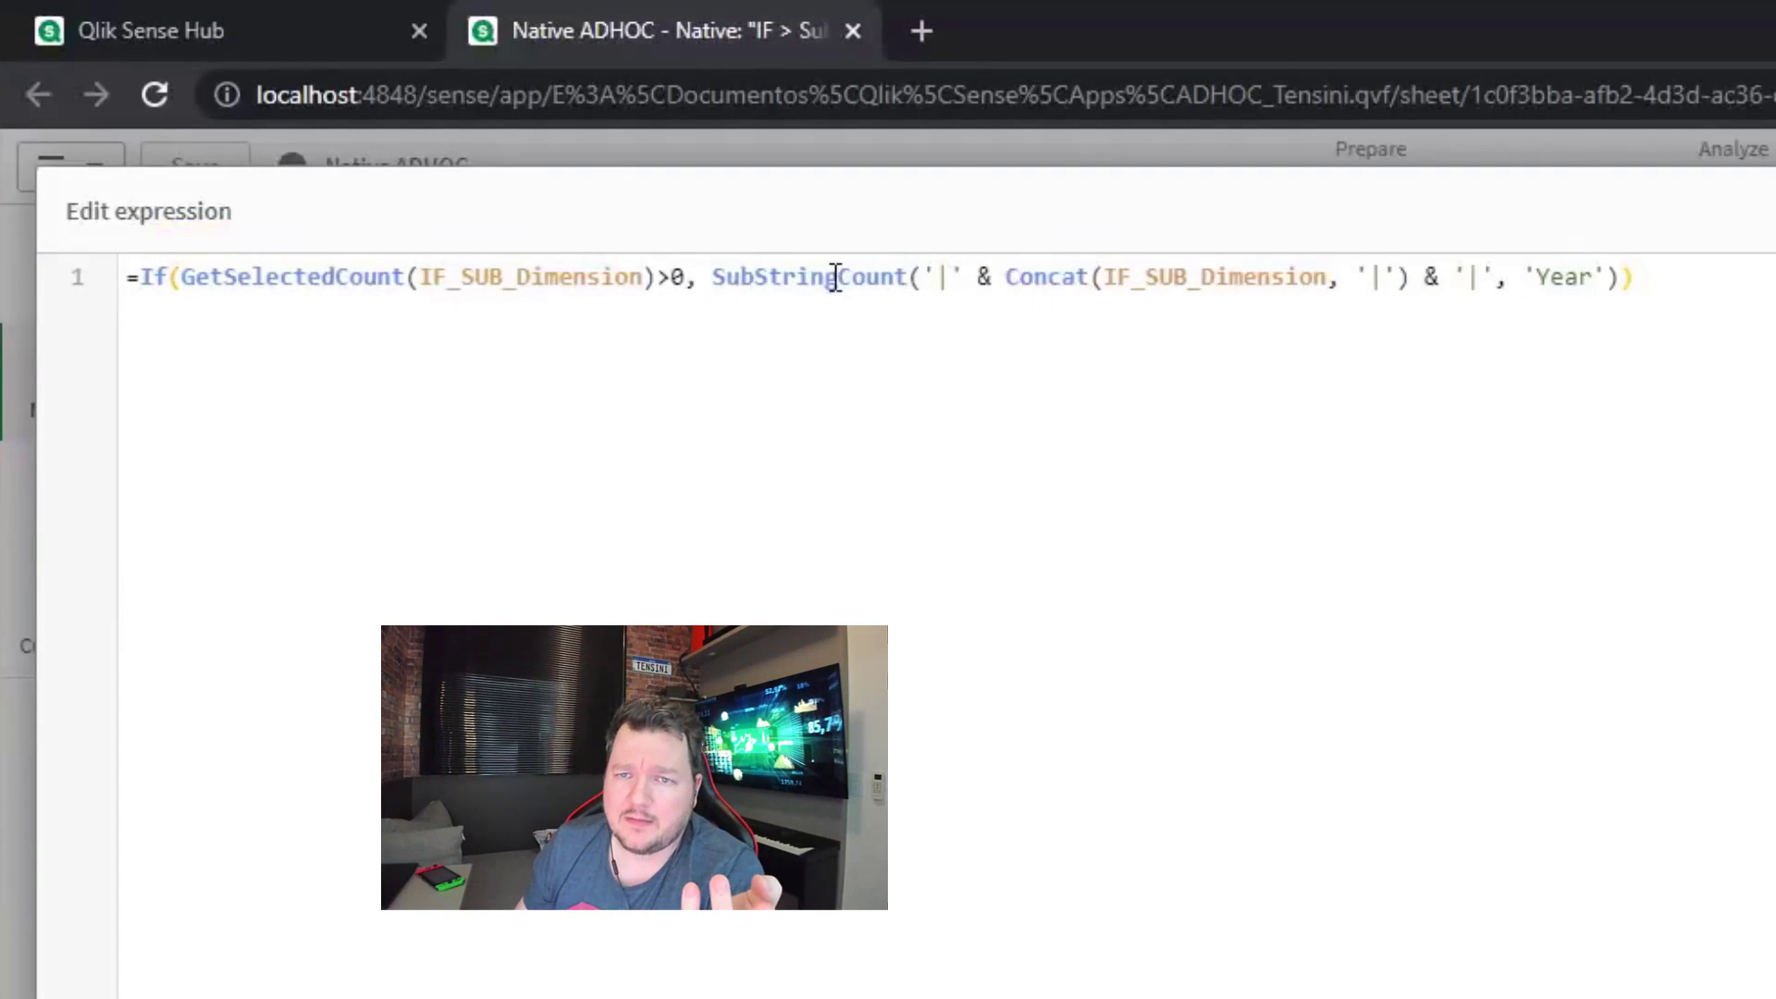
{"action": "left_click", "coordinate": [1541, 277]}
{"action": "key", "text": "Escape"}
{"action": "key", "text": "Escape"}
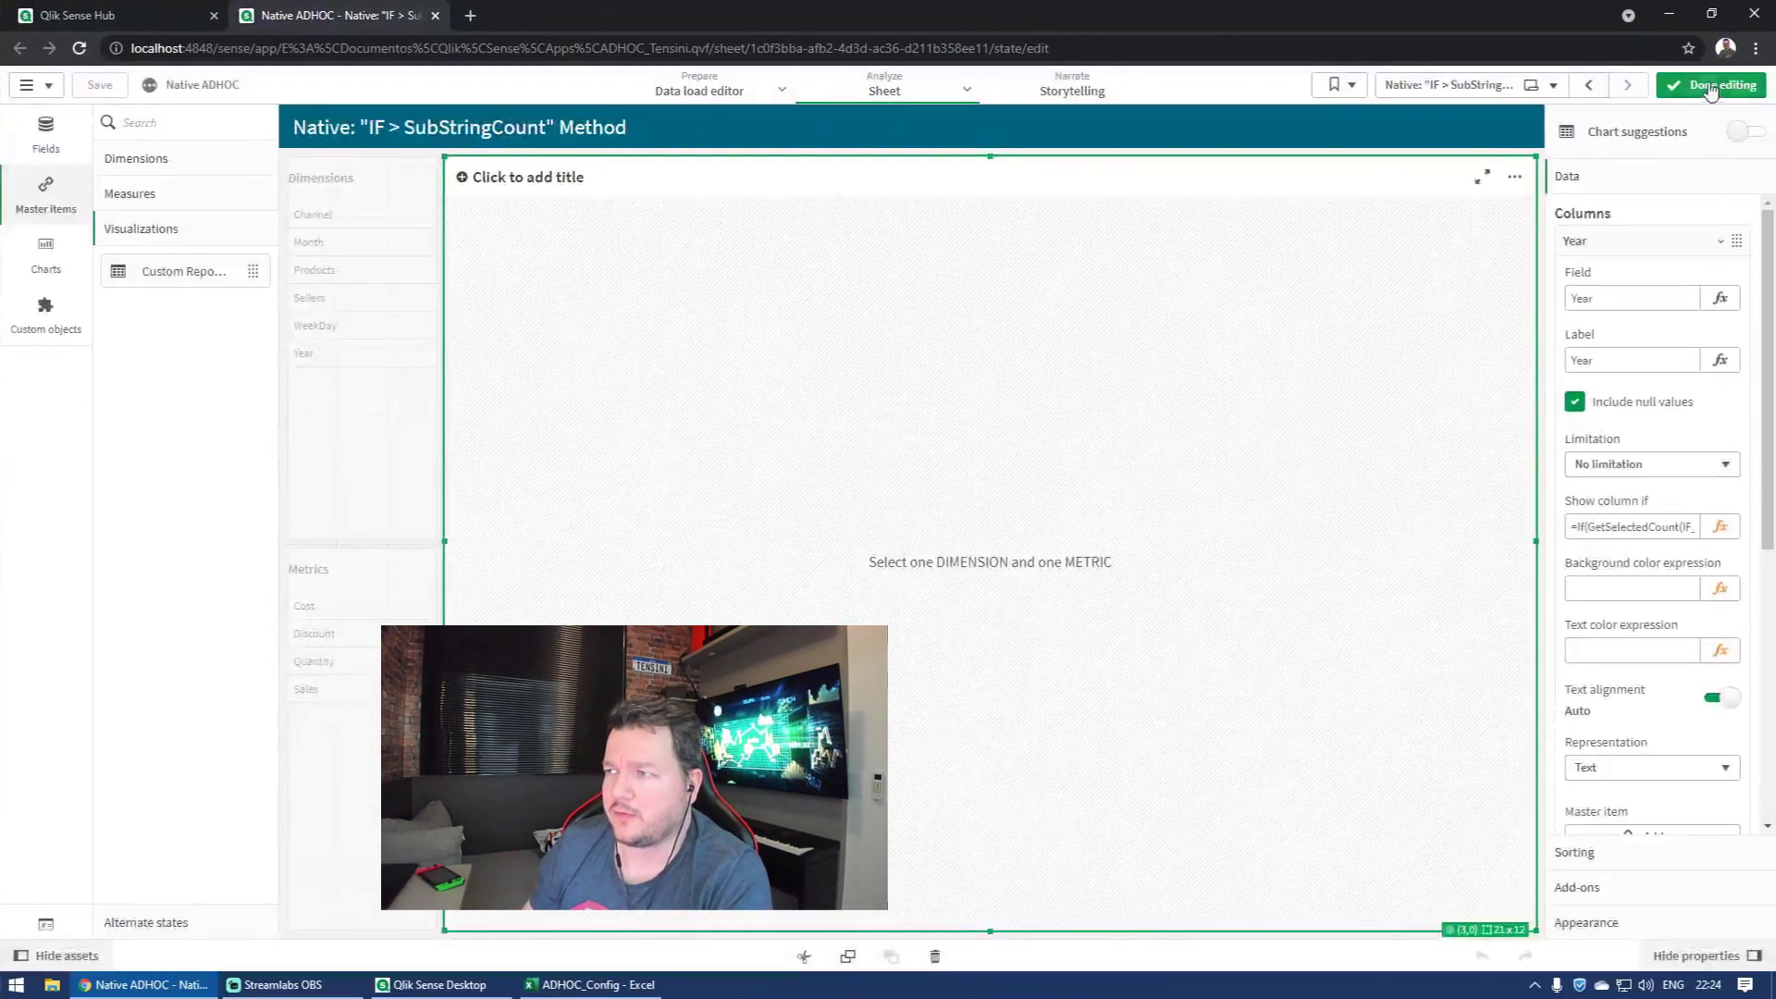
Step: Finish editing and select the Channel and Month dimensions with the Cost and Discount metrics to build the table
{"action": "left_click", "coordinate": [1709, 85]}
{"action": "left_click", "coordinate": [77, 255]}
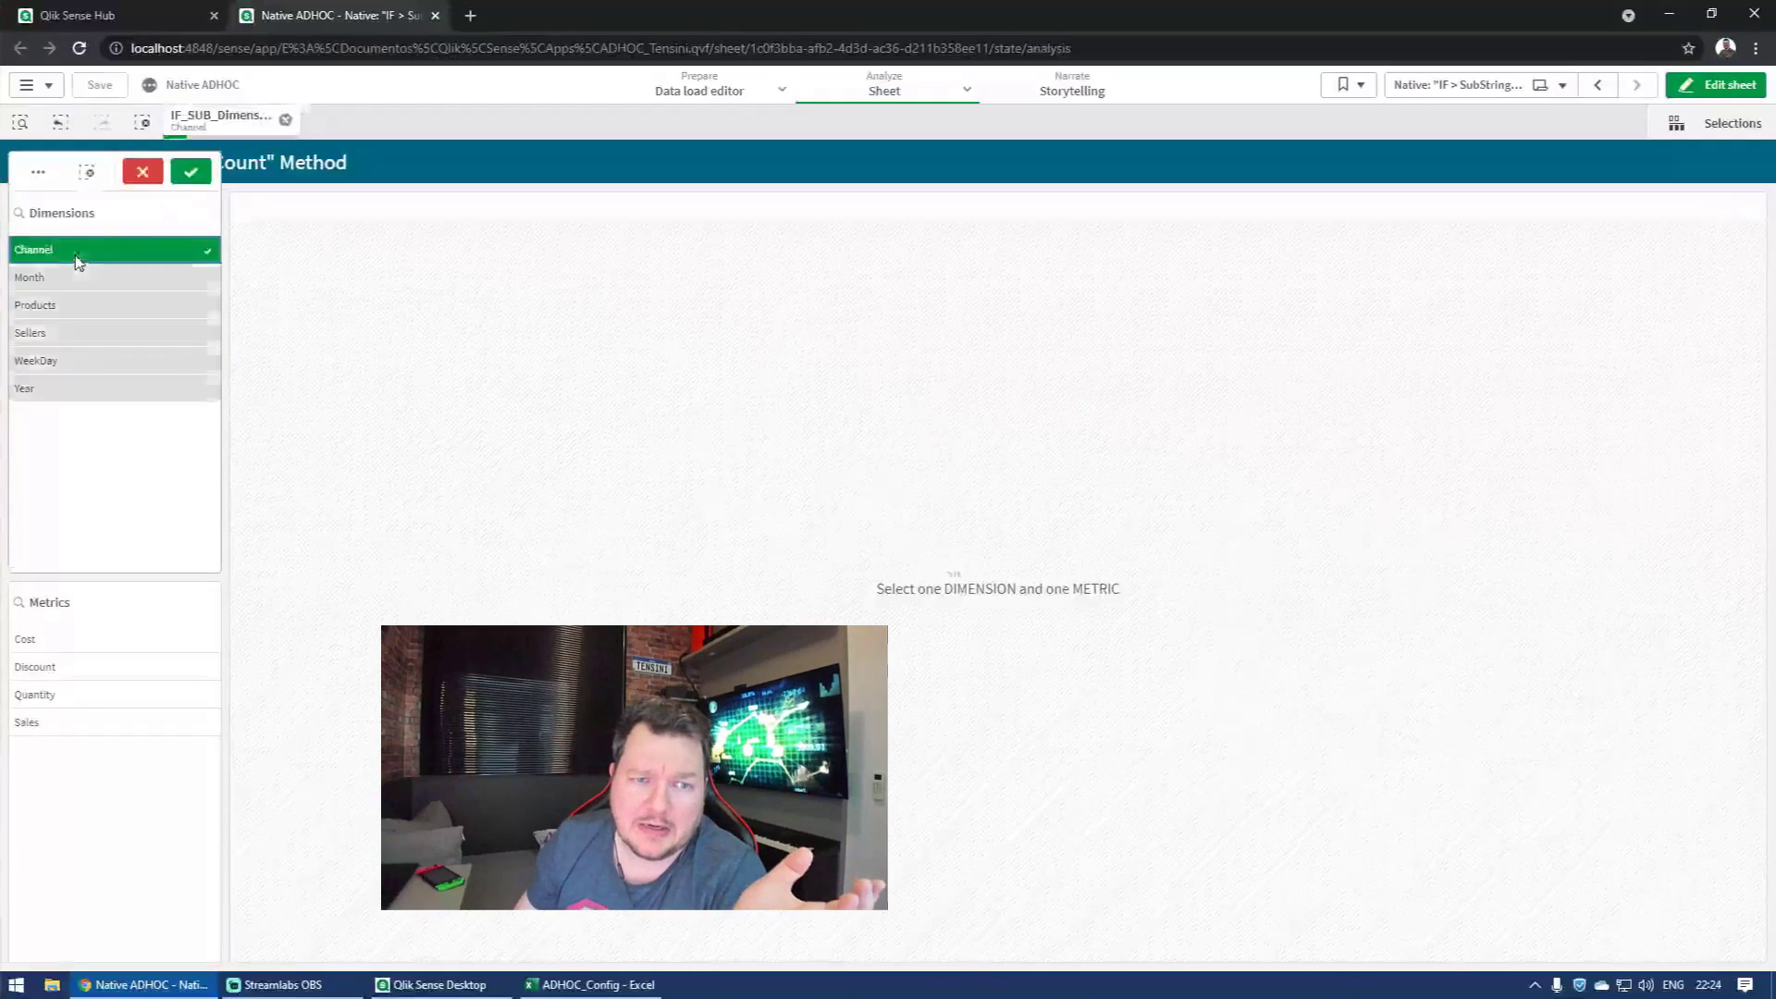
{"action": "left_click", "coordinate": [77, 277]}
{"action": "left_click", "coordinate": [89, 647]}
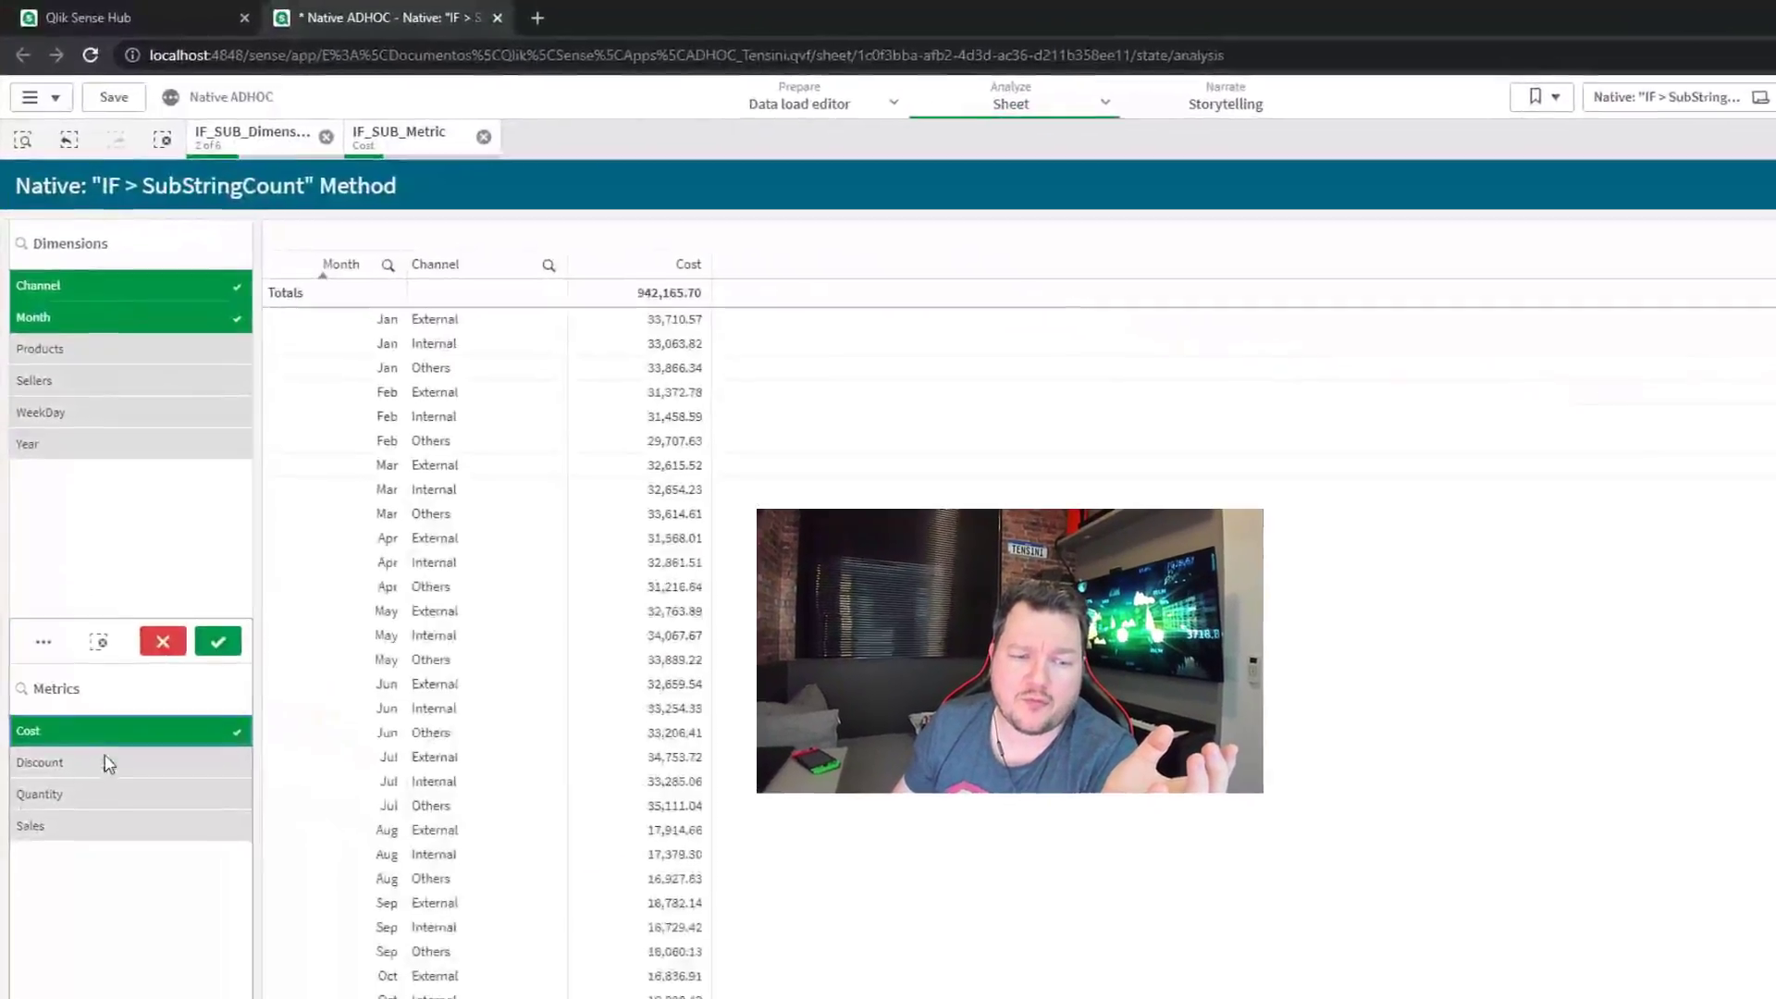
{"action": "left_click", "coordinate": [108, 756]}
{"action": "left_click", "coordinate": [216, 635]}
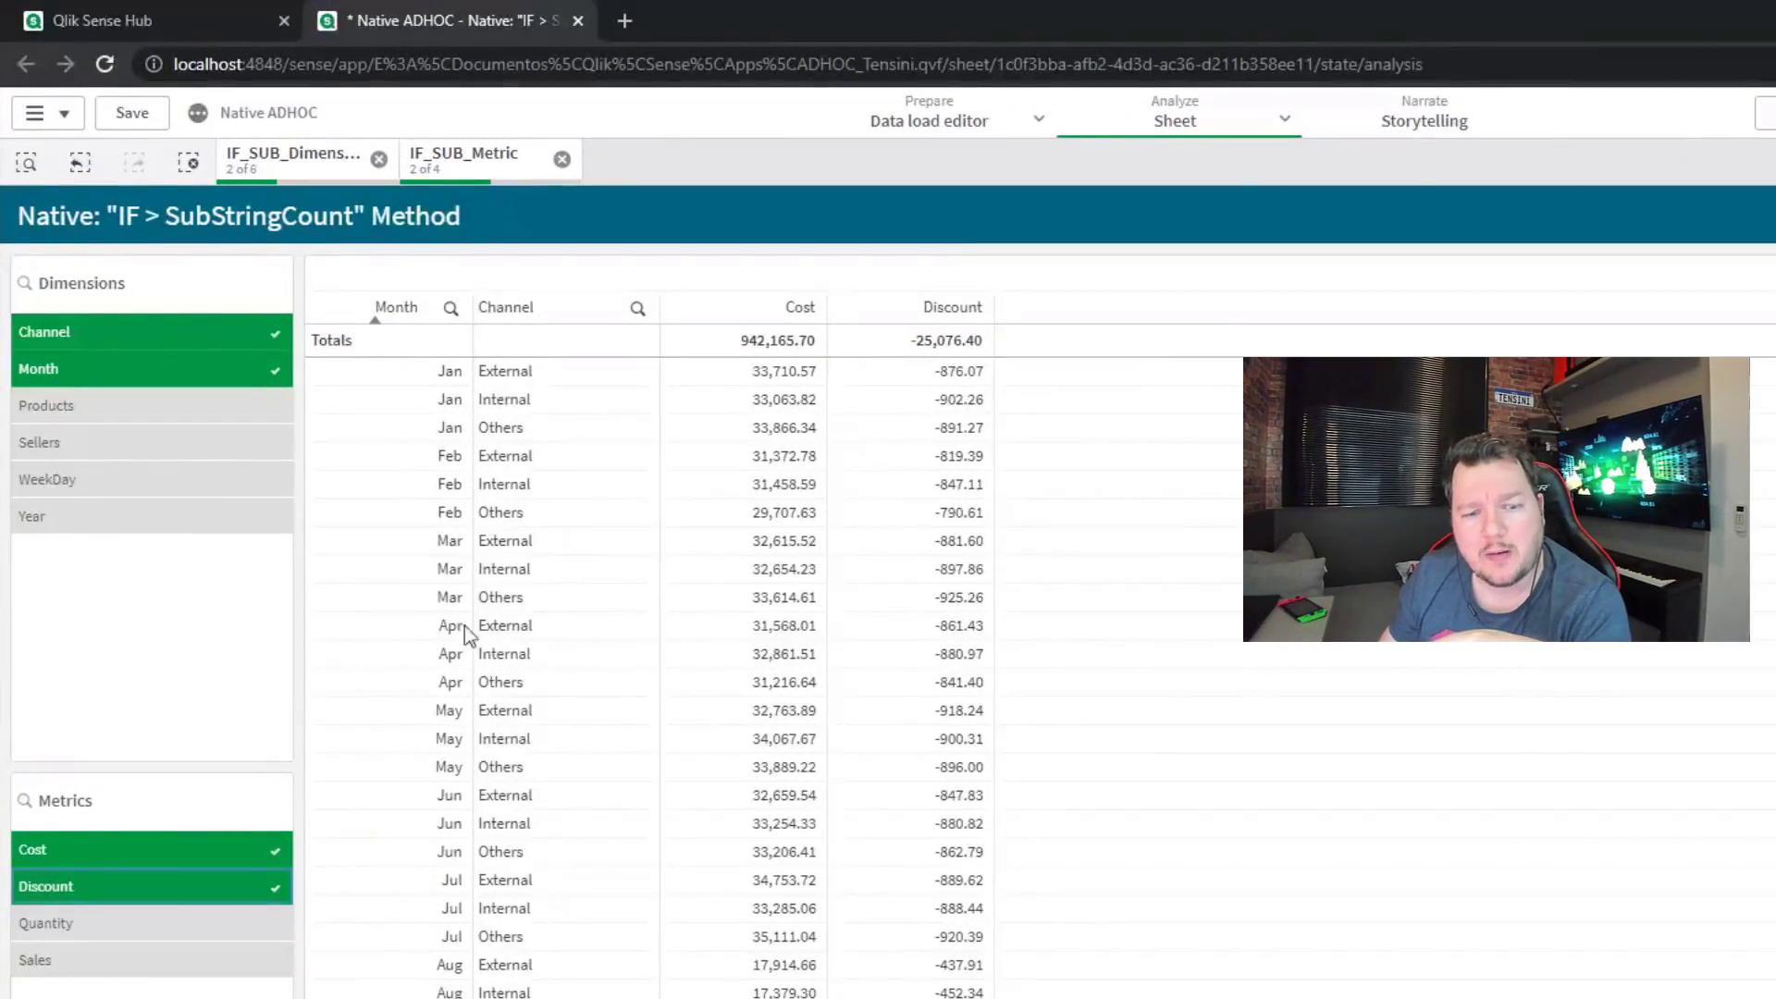
Step: Remove and restore the Discount metric, and add the Products dimension to the table
{"action": "left_click", "coordinate": [158, 888]}
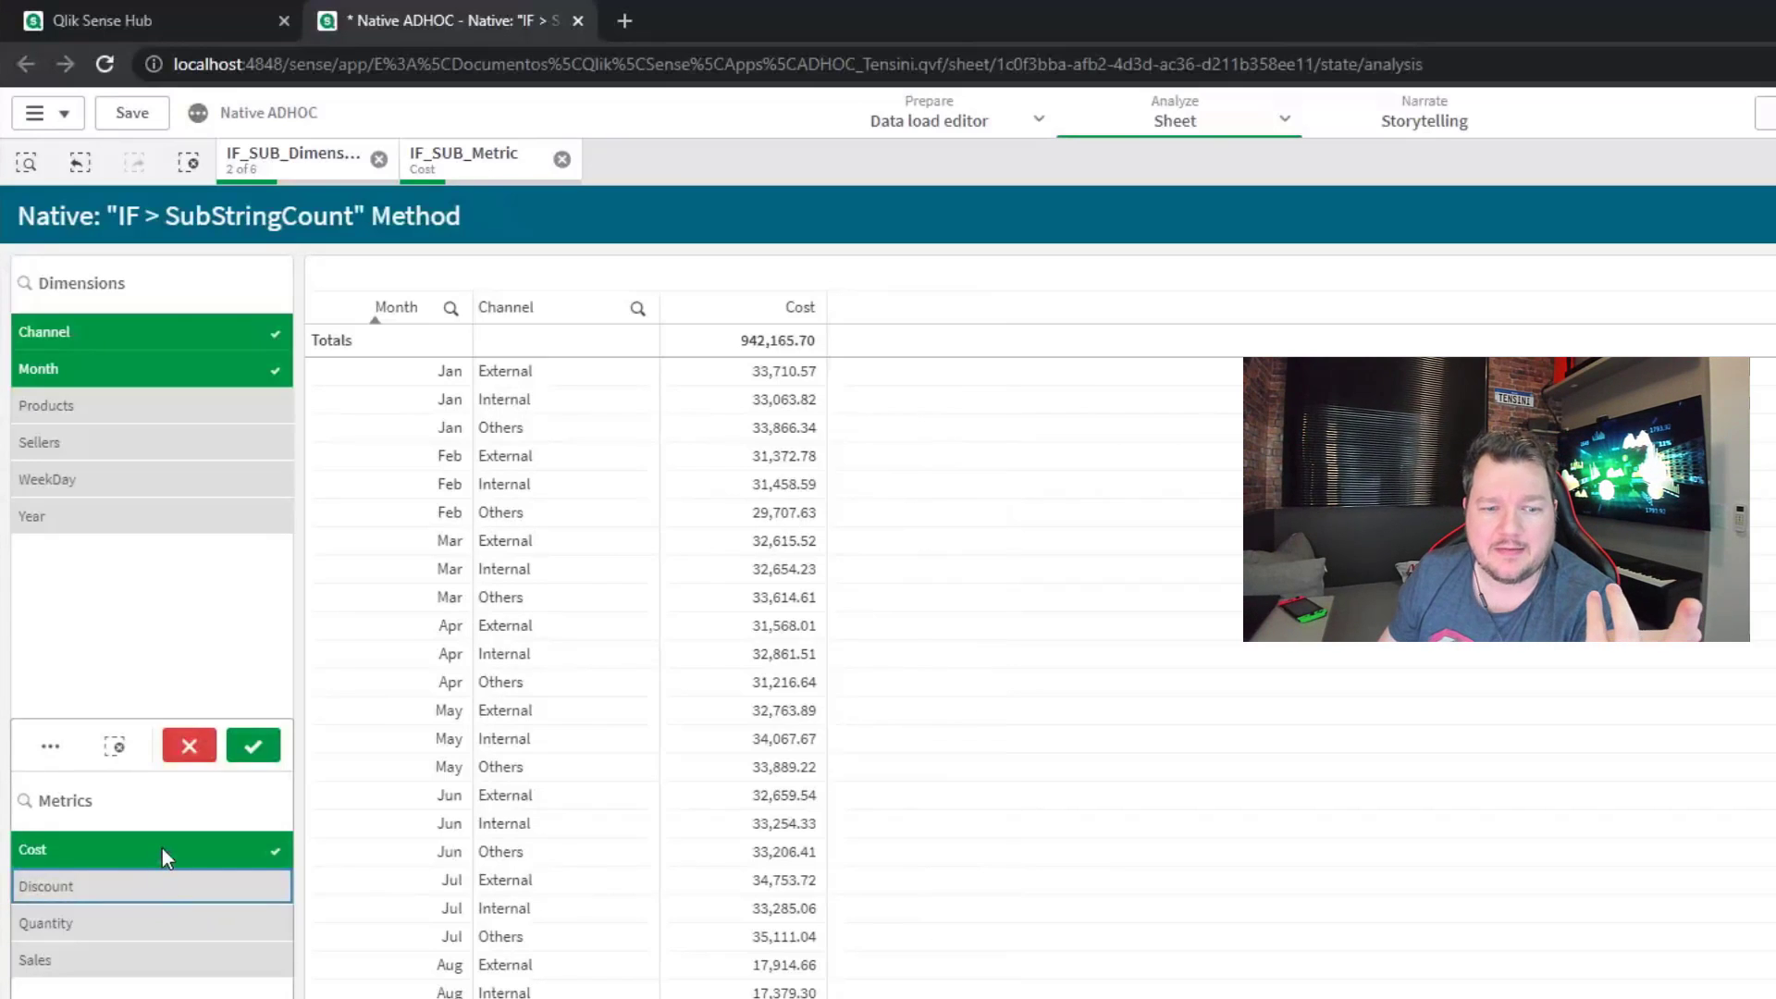
{"action": "left_click", "coordinate": [120, 407]}
{"action": "left_click", "coordinate": [128, 888]}
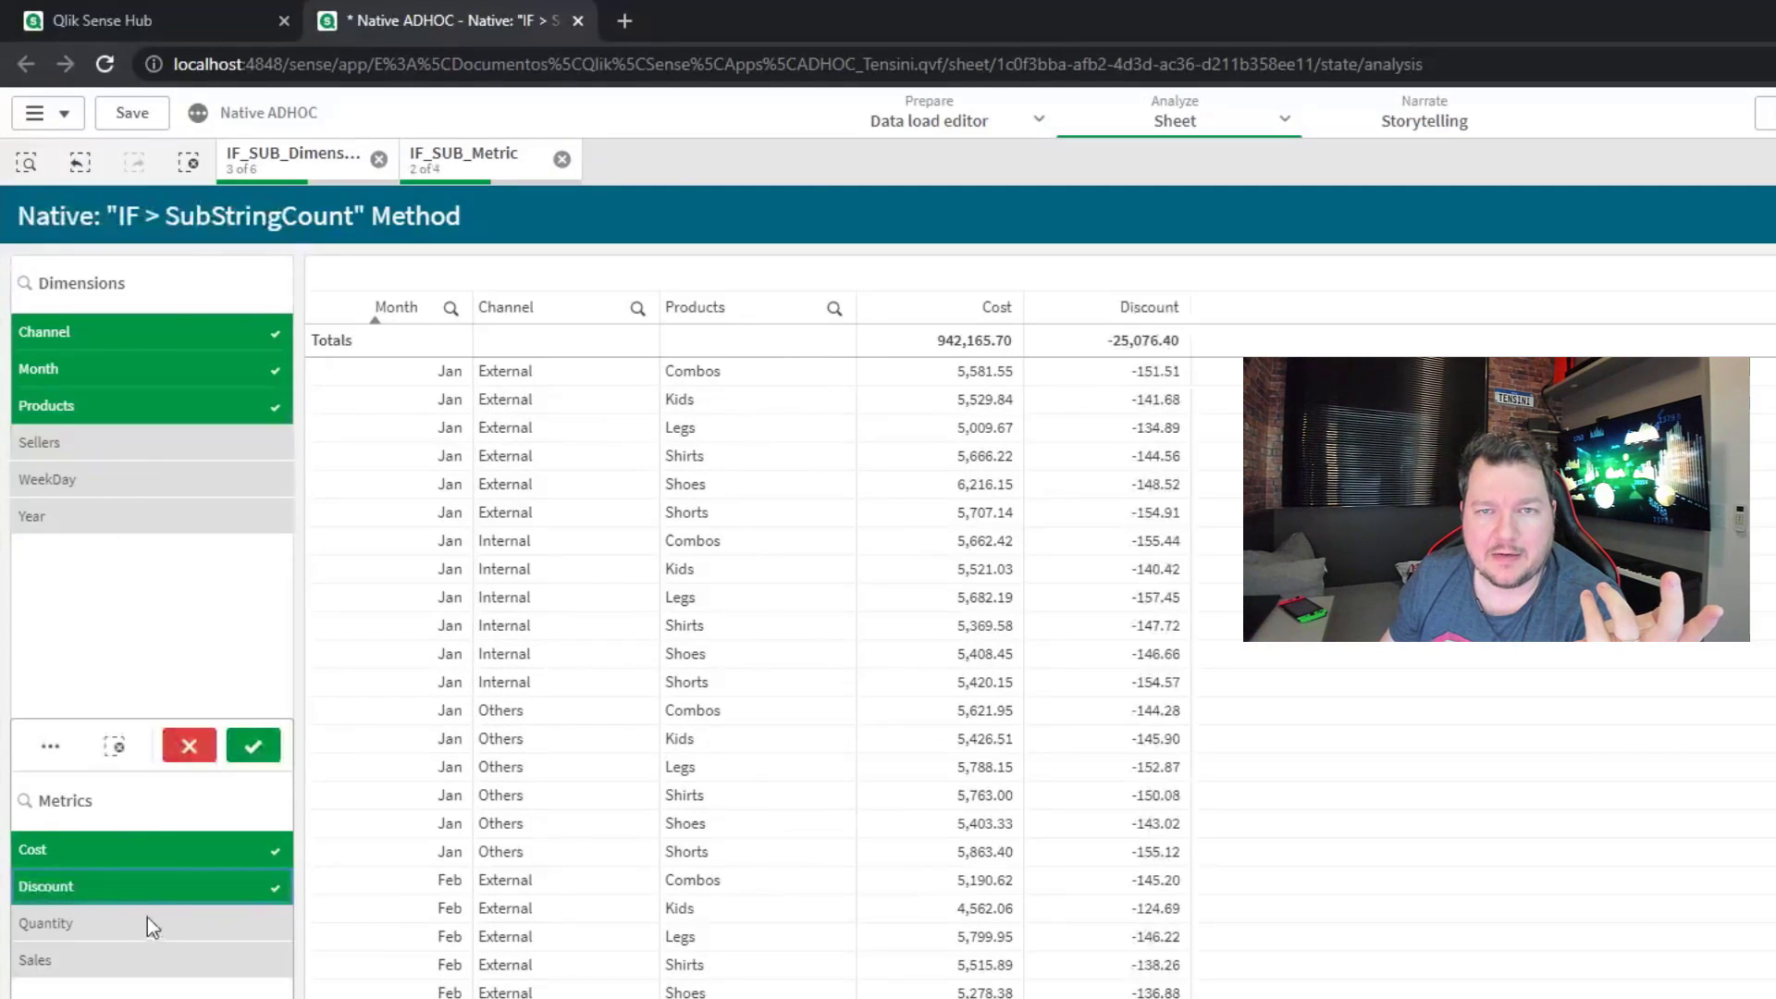
Step: Deselect the Discount and Cost metrics and the Products, Channel and Month dimensions to empty the table
{"action": "left_click", "coordinate": [158, 883]}
{"action": "left_click", "coordinate": [175, 849]}
{"action": "left_click", "coordinate": [125, 405]}
{"action": "left_click", "coordinate": [111, 331]}
{"action": "left_click", "coordinate": [138, 362]}
{"action": "left_click", "coordinate": [259, 231]}
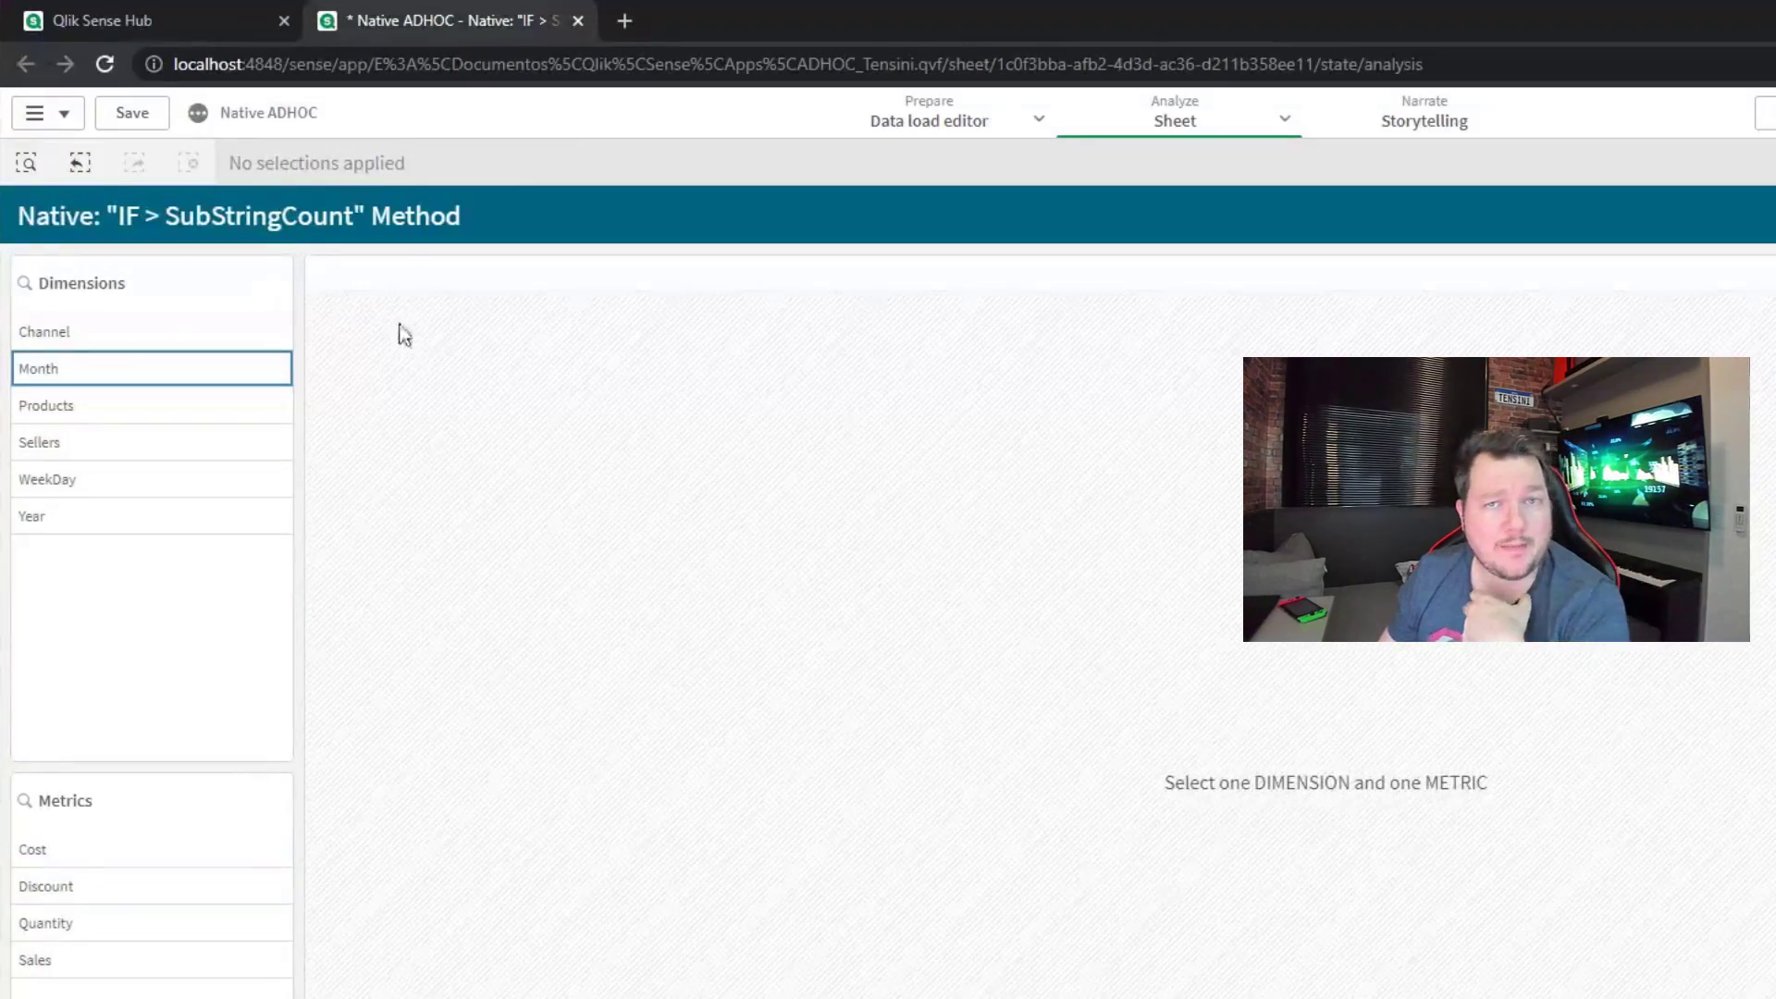
Step: Build the table from the Products dimension and the Cost metric, and confirm the selection
{"action": "left_click", "coordinate": [131, 403]}
{"action": "left_click", "coordinate": [119, 852]}
{"action": "left_click", "coordinate": [249, 740]}
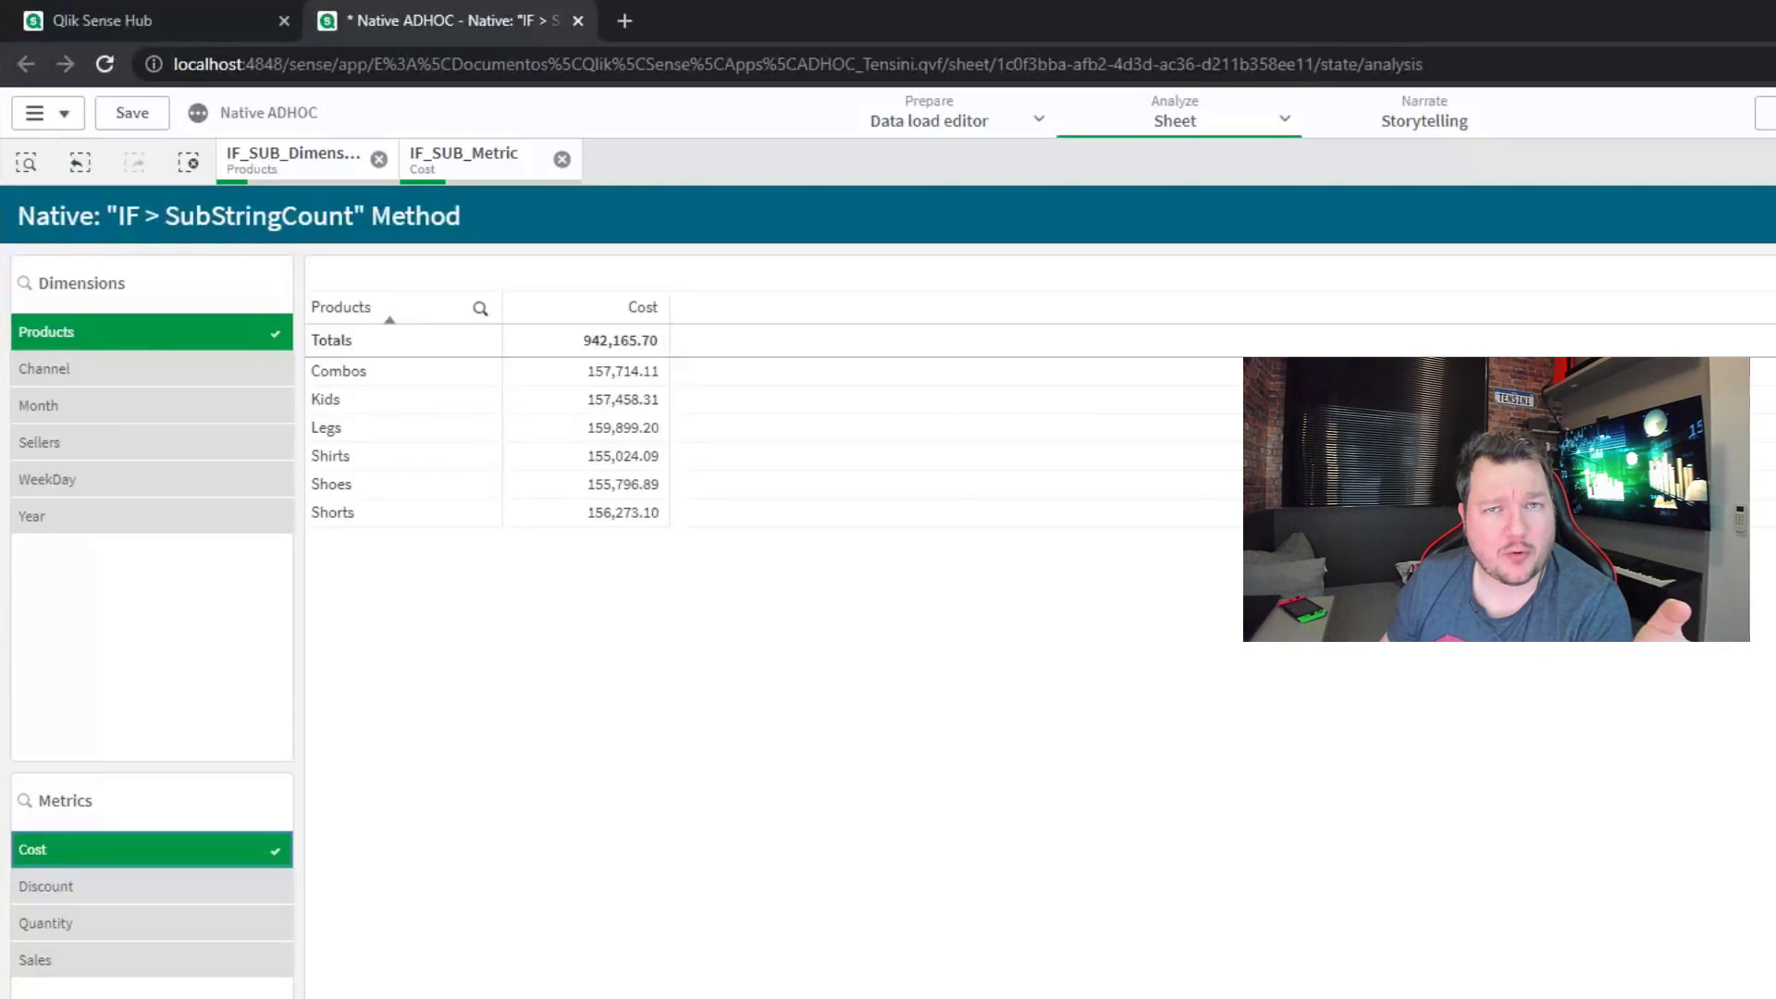
Step: Edit the sheet to examine the hidden Sellers column's show condition, and finish editing without changing it
{"action": "key", "text": "ctrl+e"}
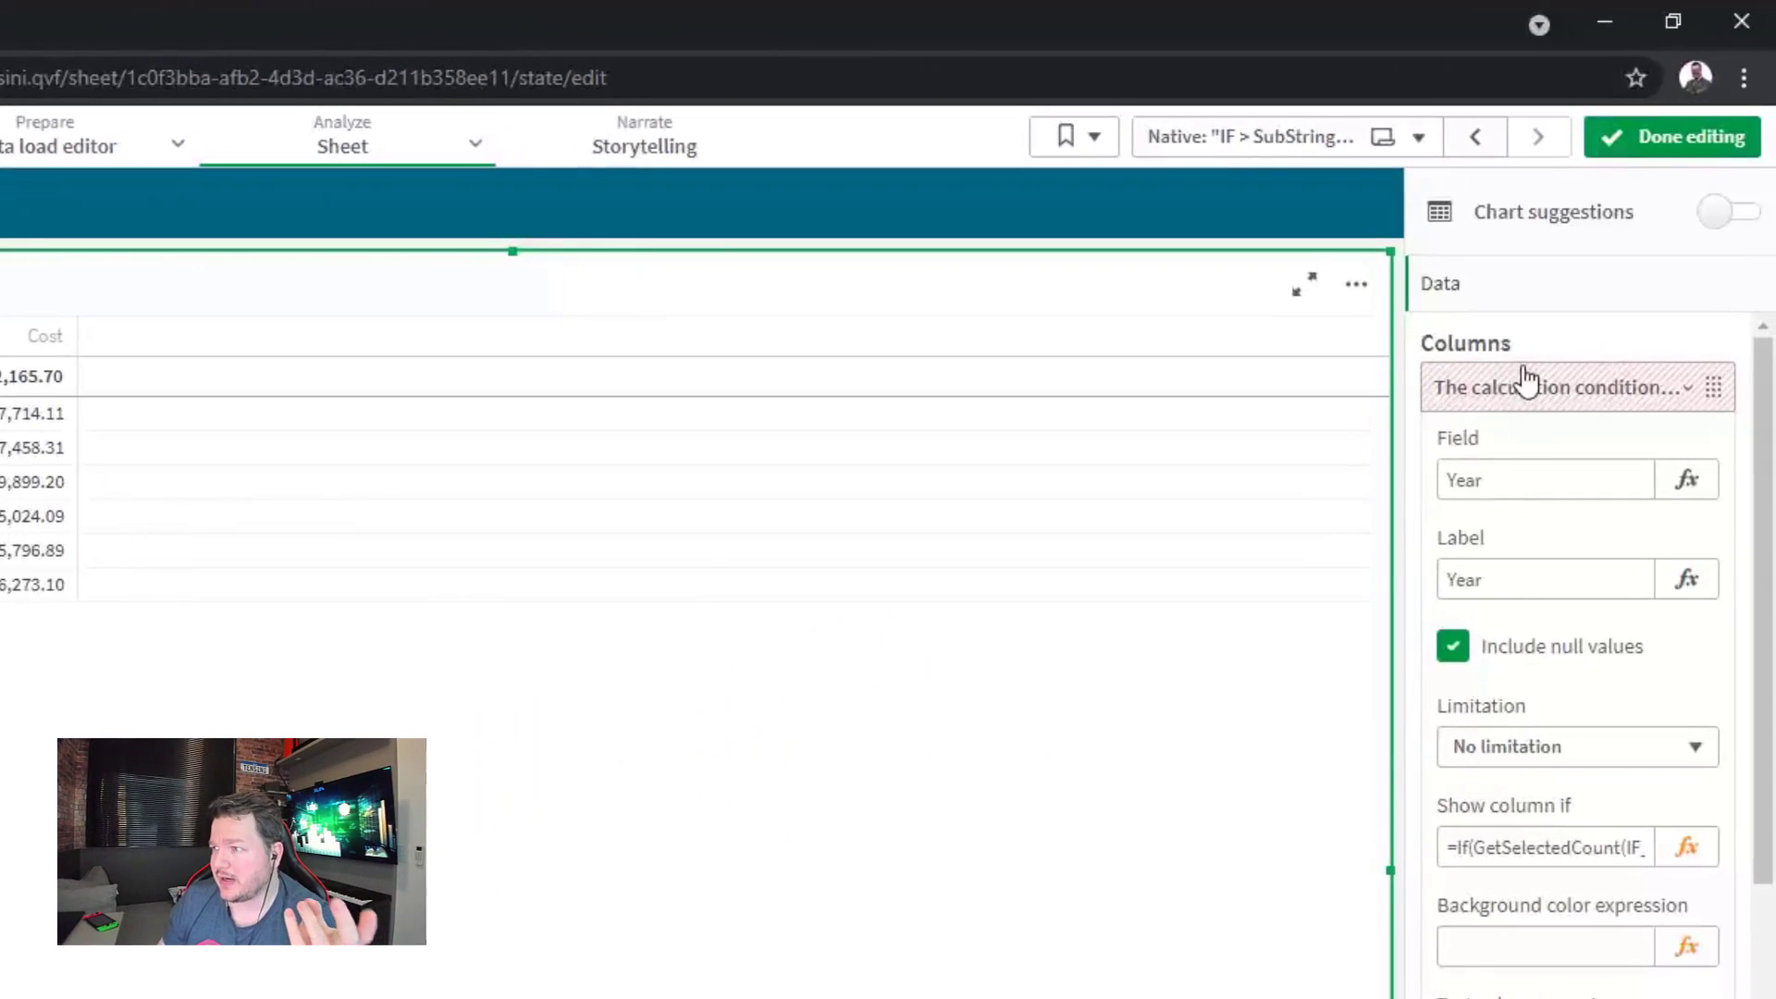
{"action": "left_click", "coordinate": [1563, 386]}
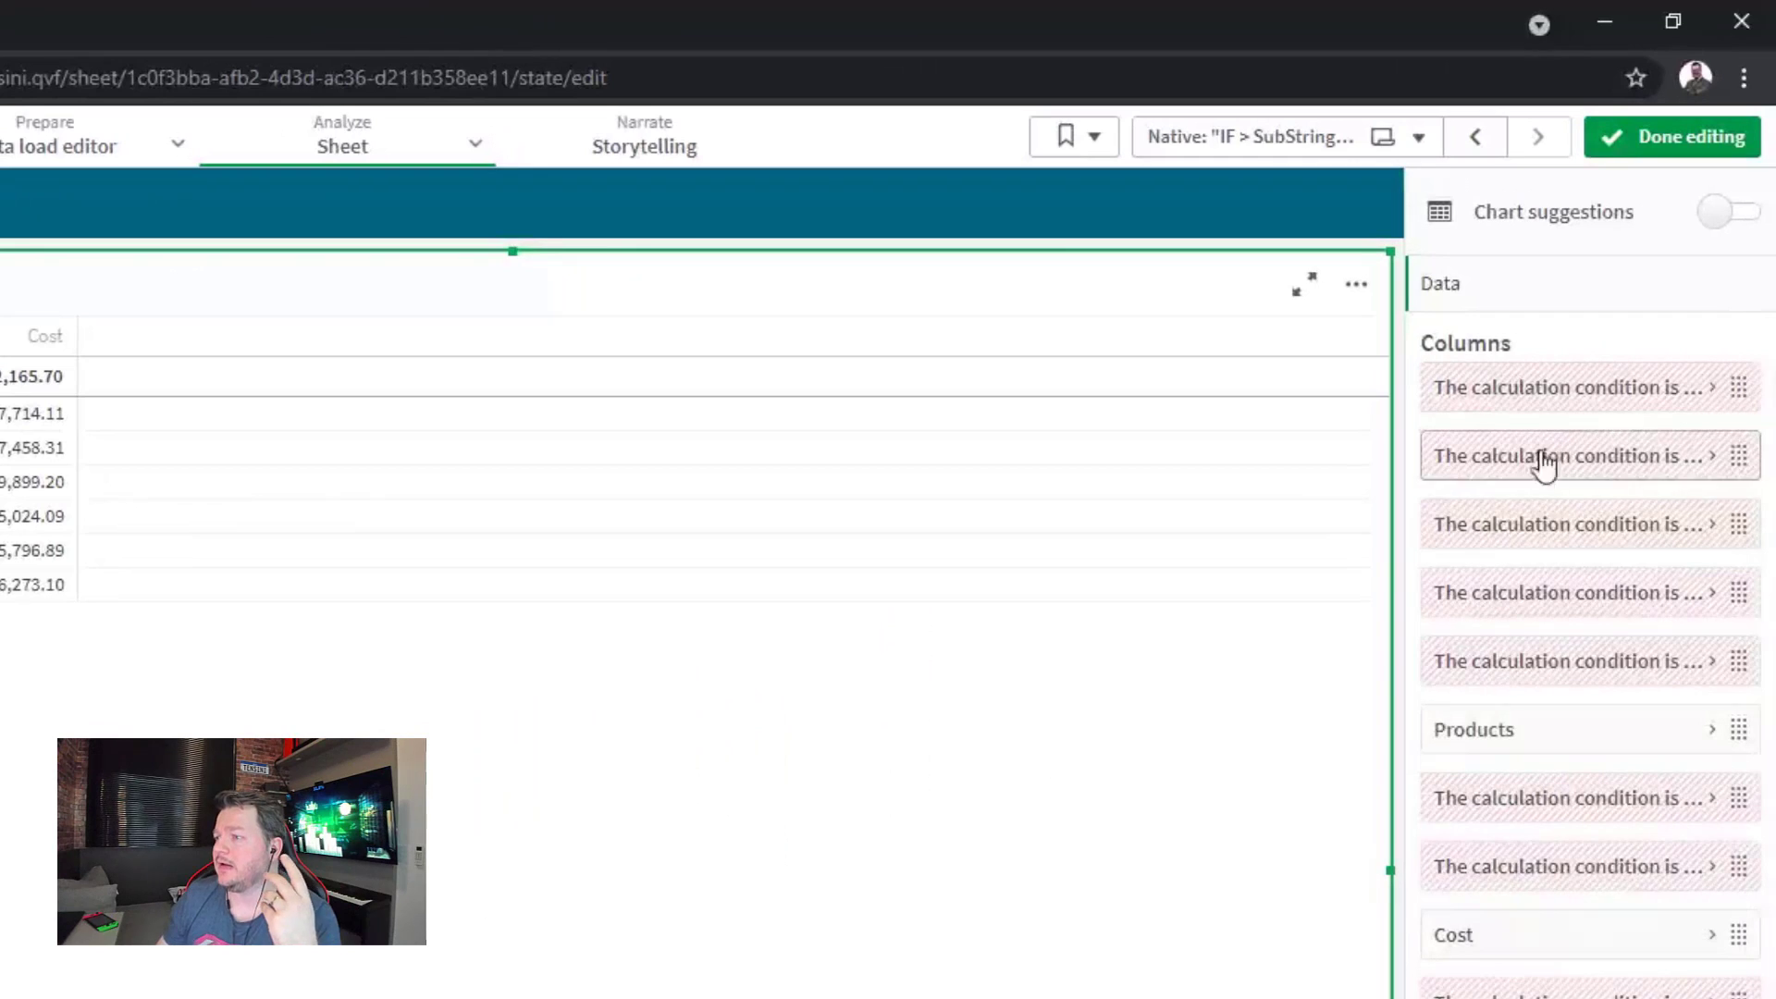
{"action": "left_click", "coordinate": [1553, 662]}
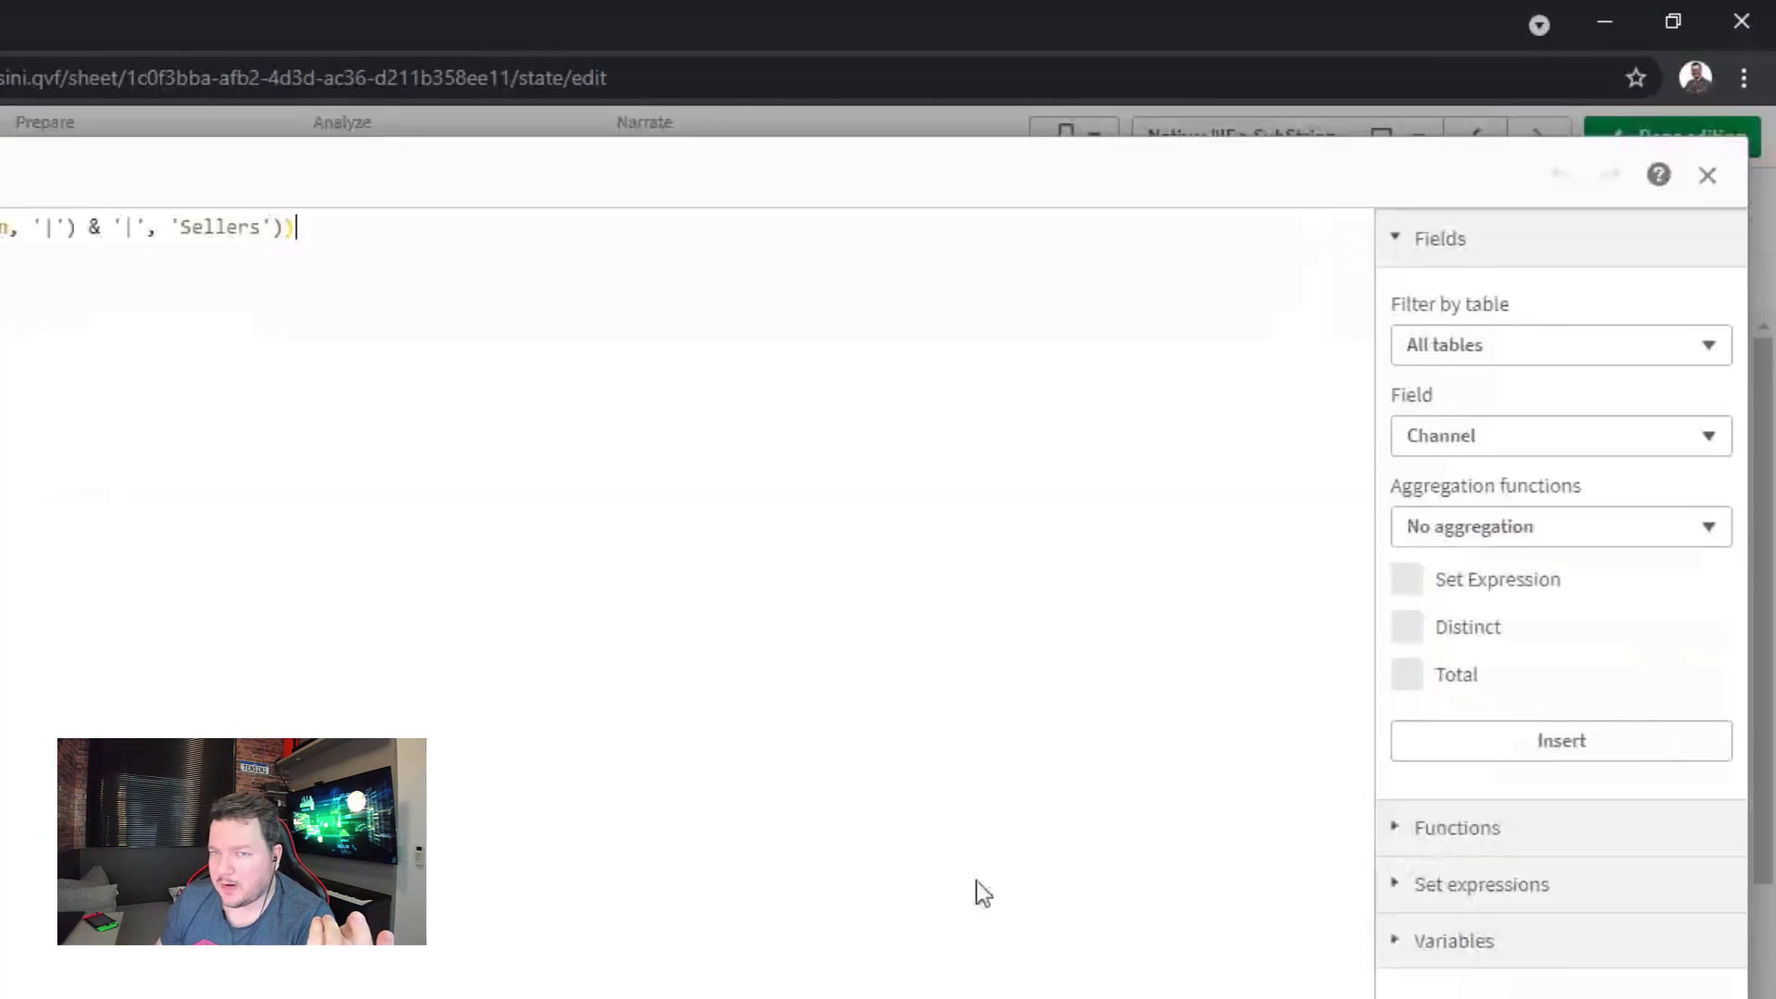
{"action": "double_click", "coordinate": [208, 232]}
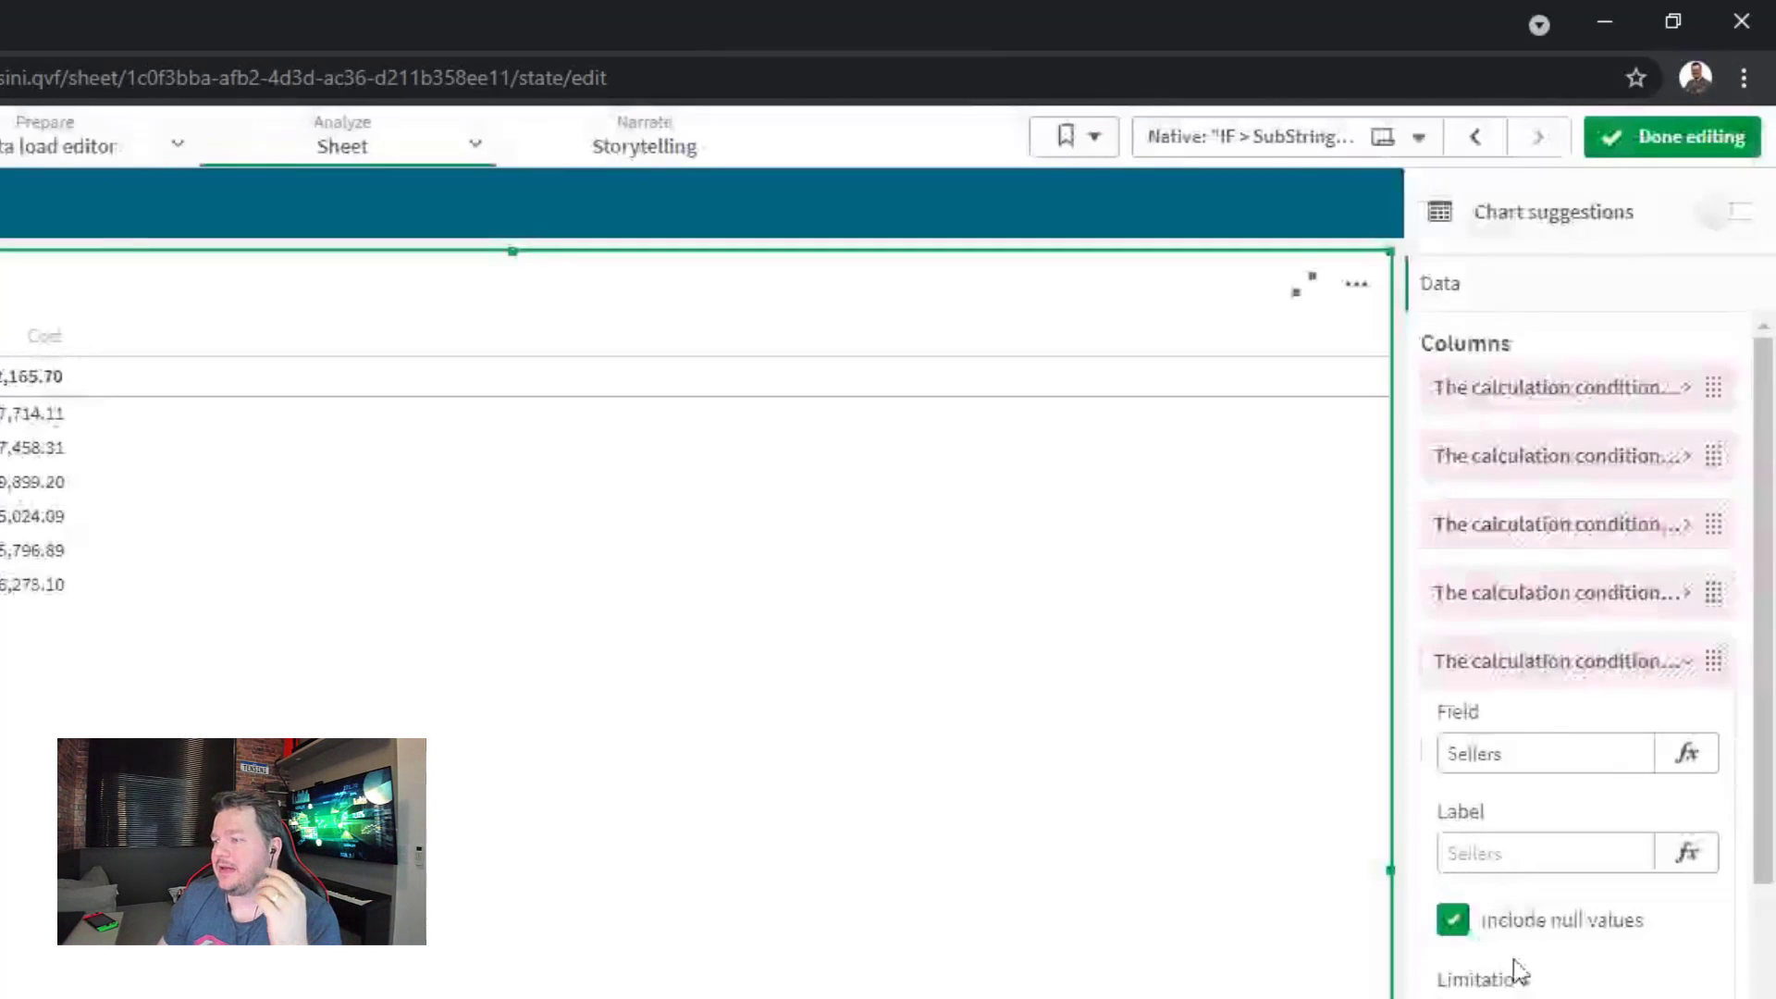
{"action": "left_click", "coordinate": [1517, 657]}
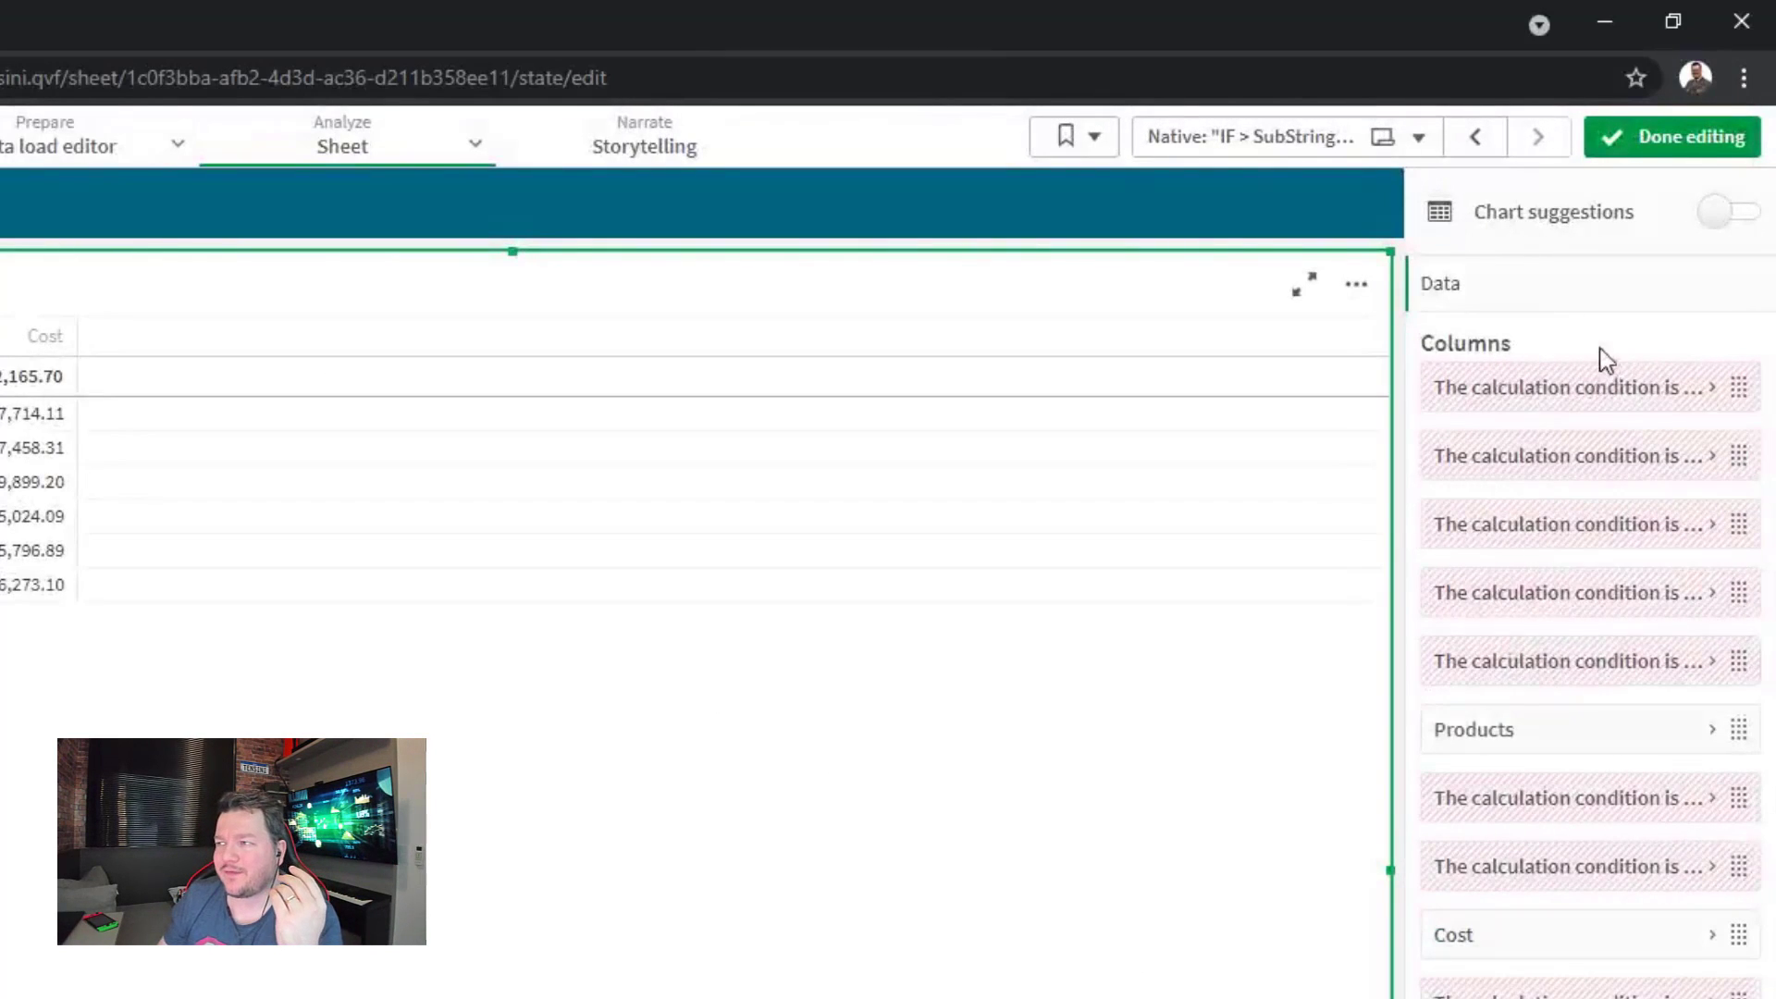
{"action": "left_click", "coordinate": [1663, 140]}
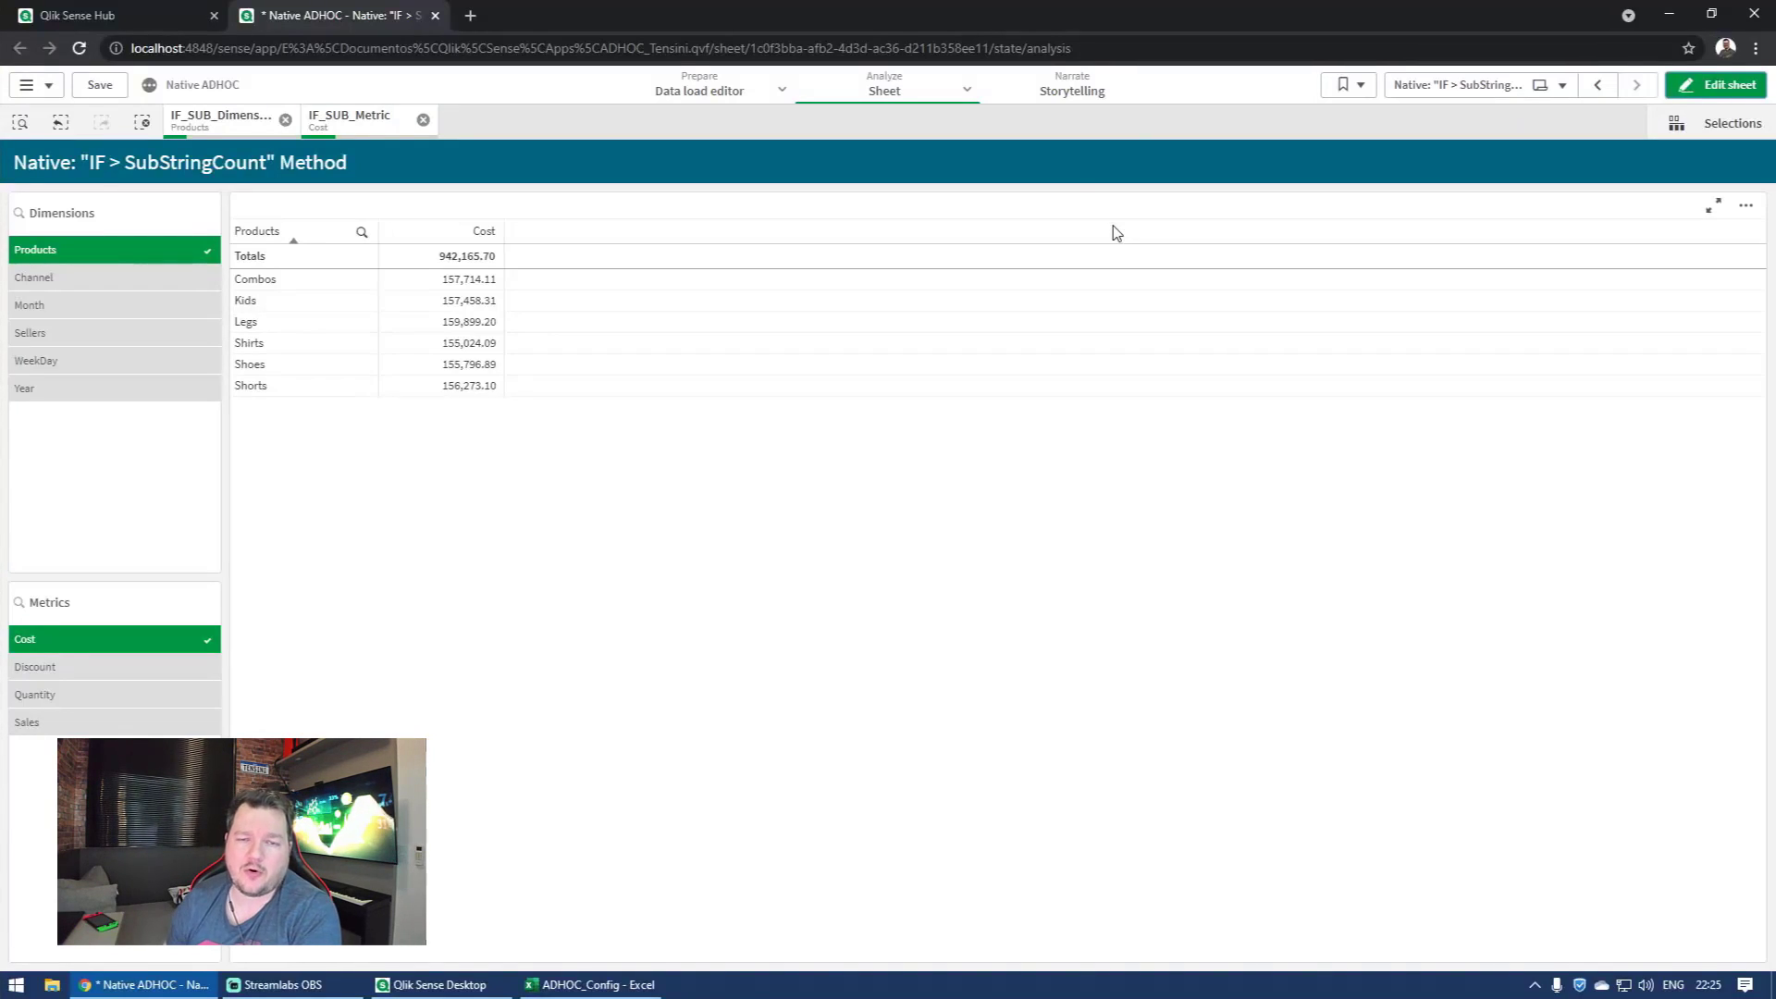
Step: Clear all selections and open the second Native ADHOC (Custom Report) sheet
{"action": "left_click", "coordinate": [142, 122]}
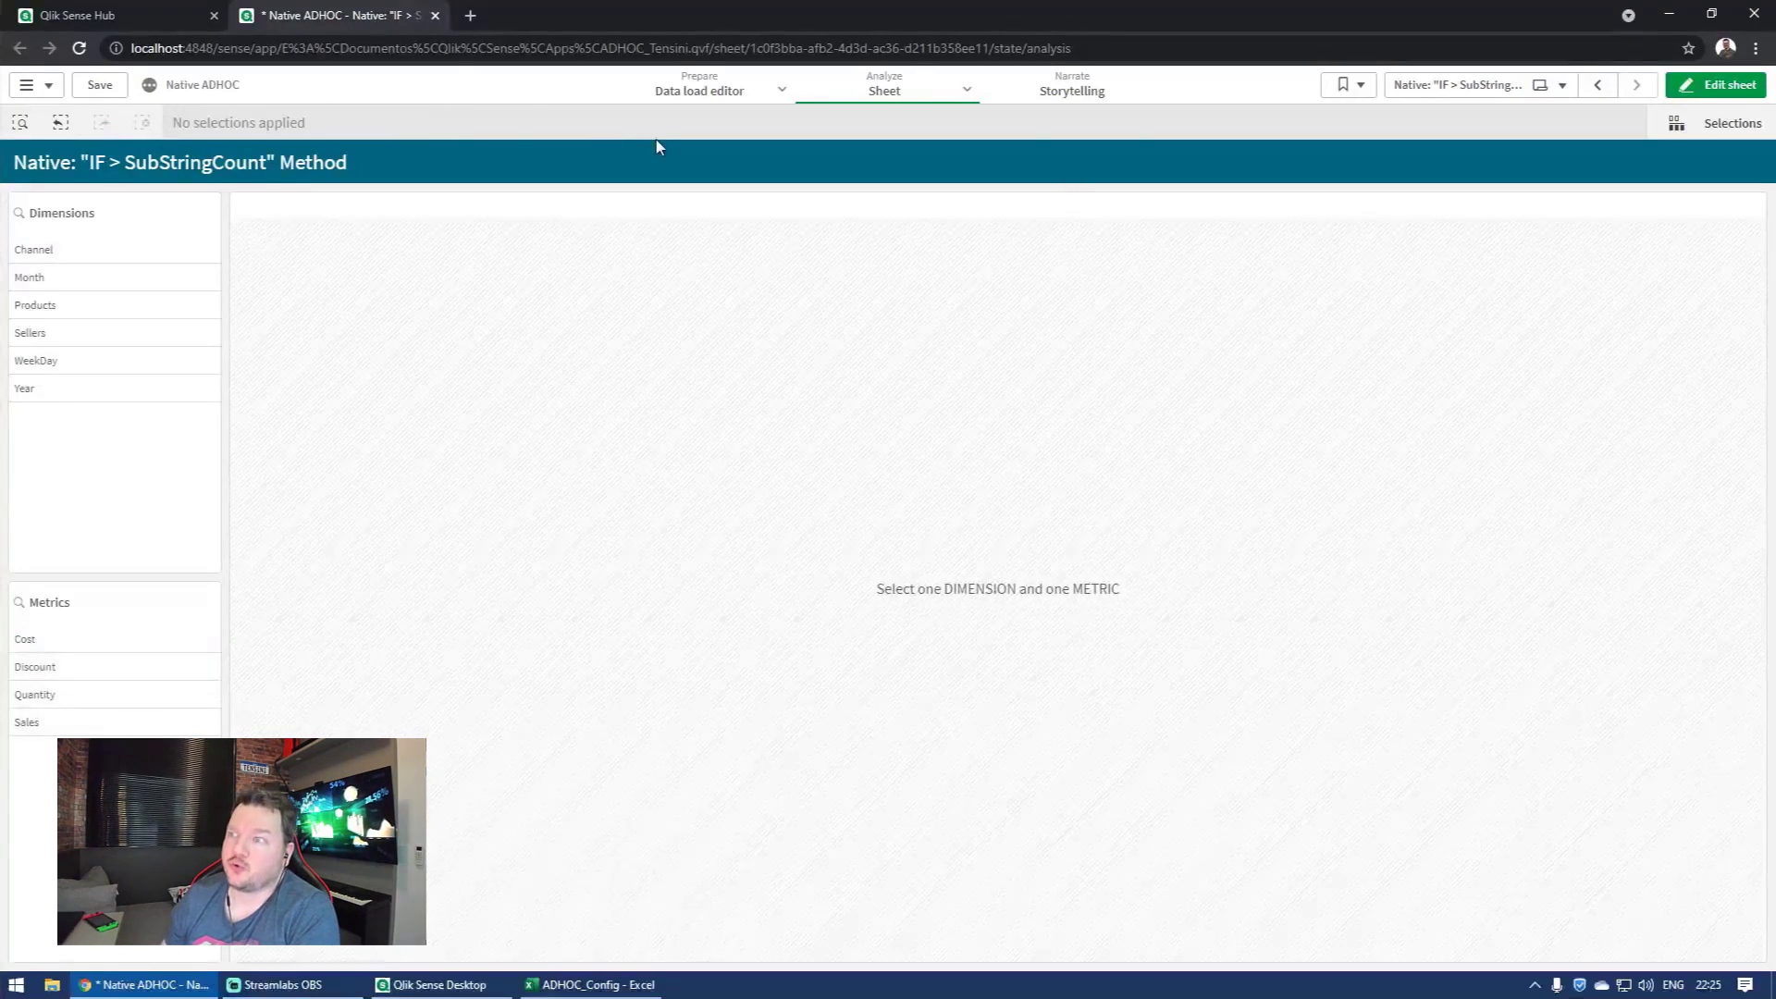
{"action": "left_click", "coordinate": [1475, 85]}
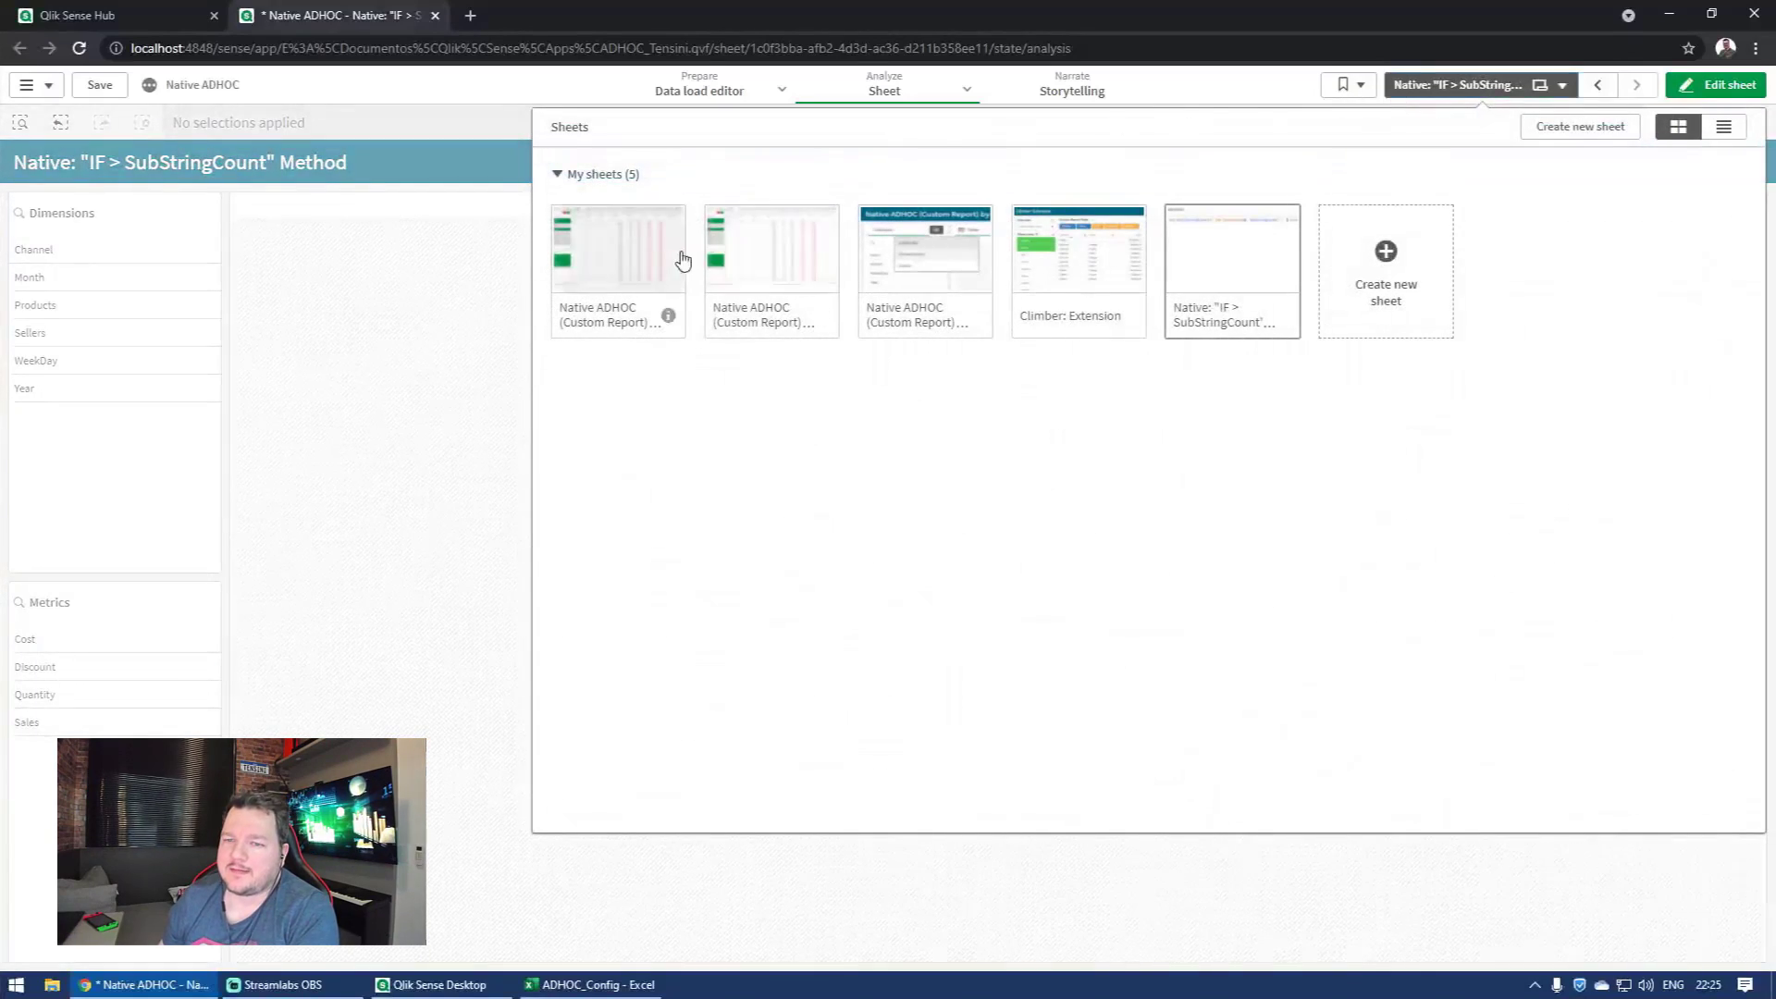
{"action": "left_click", "coordinate": [762, 255]}
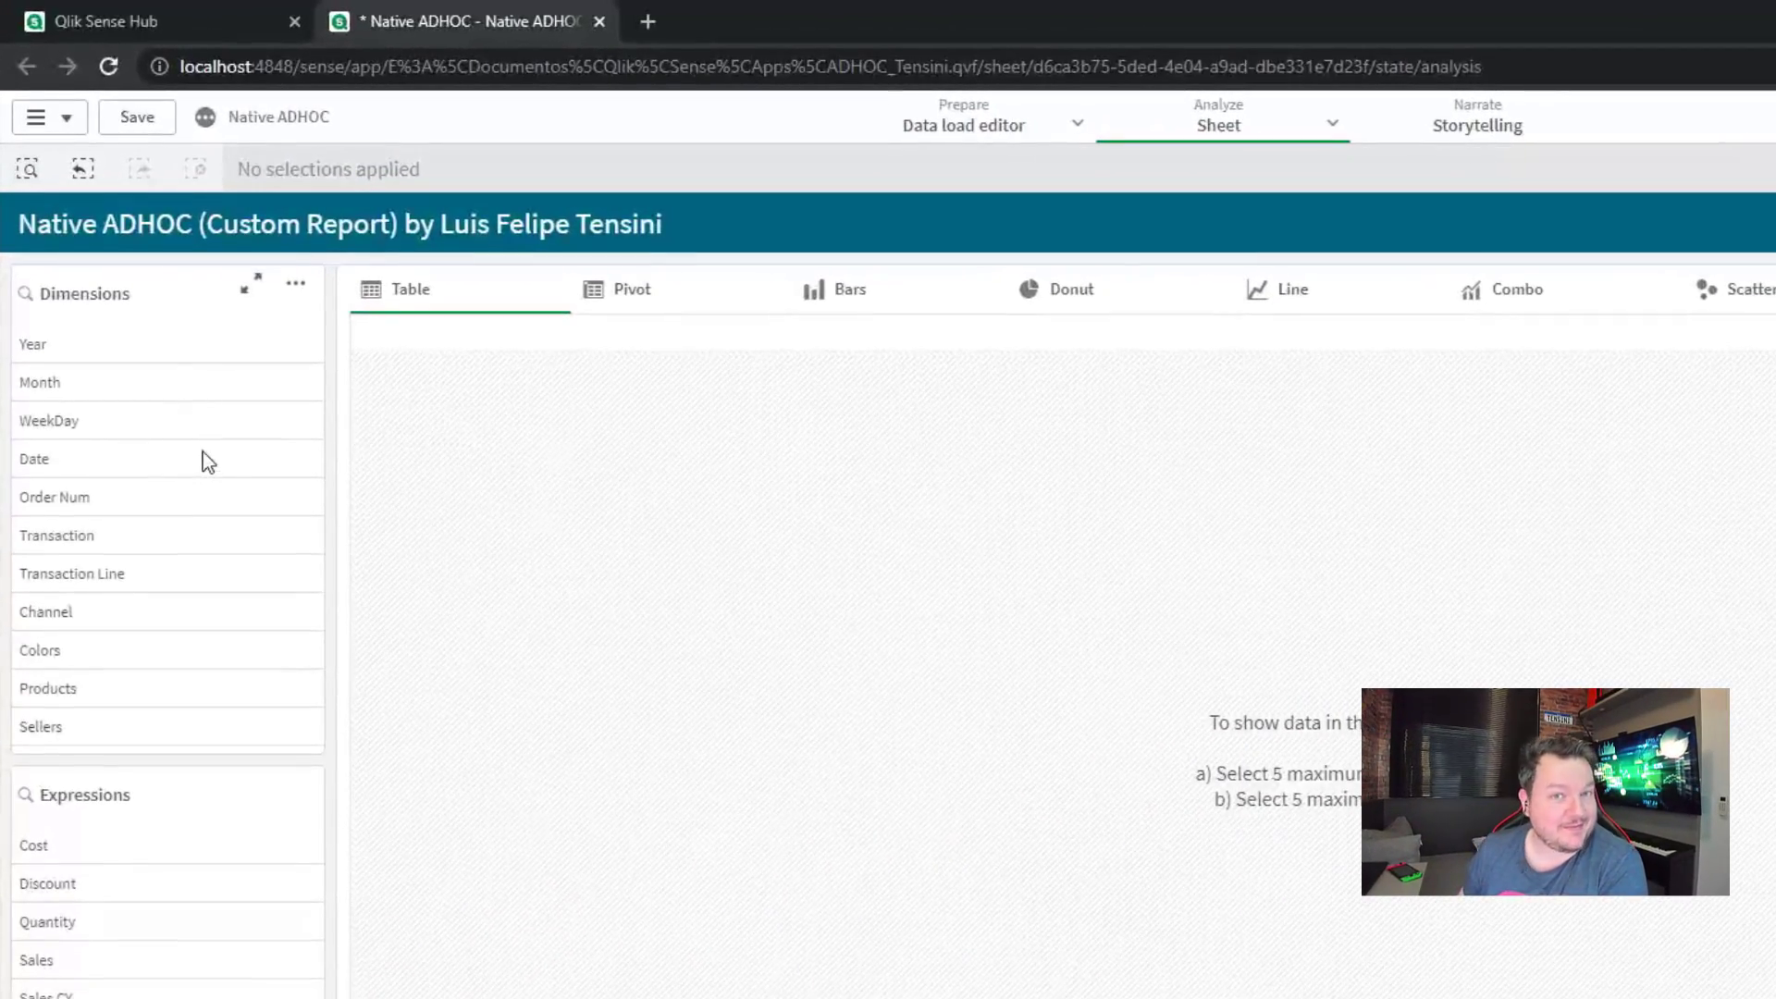
Step: Build a table from the Channel and Colors dimensions with the Sales, Discount and Cost expressions
{"action": "left_click", "coordinate": [111, 612]}
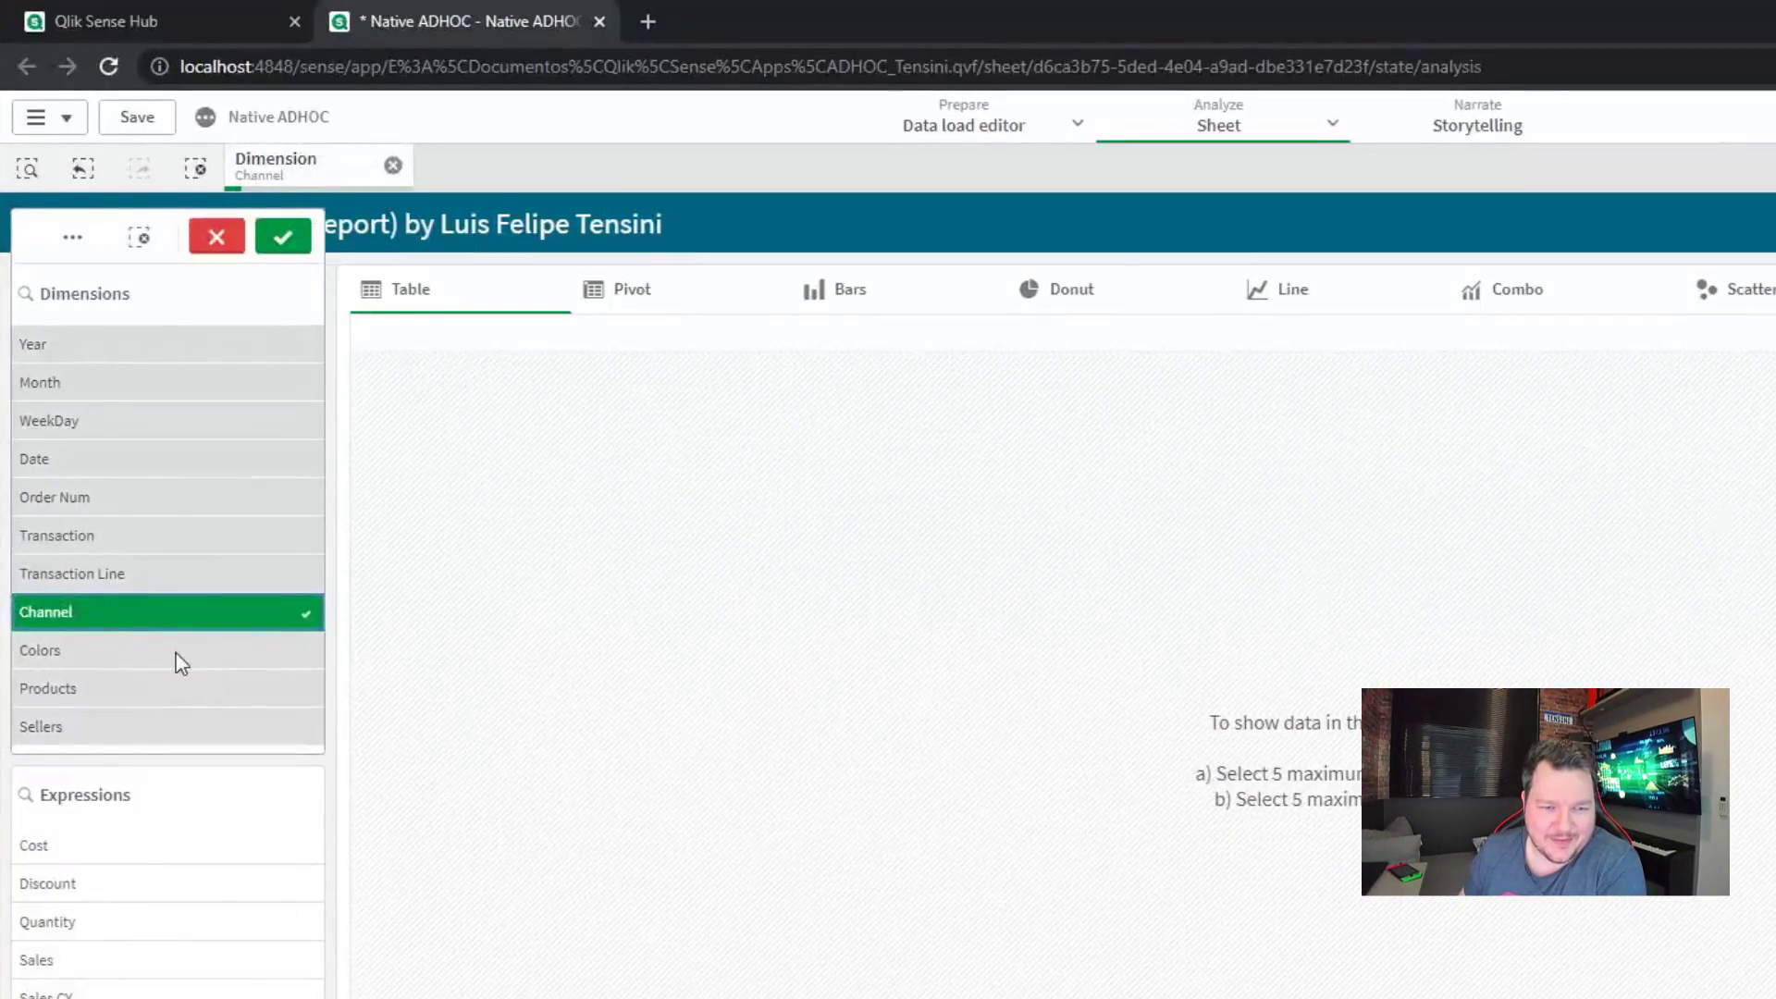
{"action": "left_click", "coordinate": [67, 658]}
{"action": "left_click", "coordinate": [97, 962]}
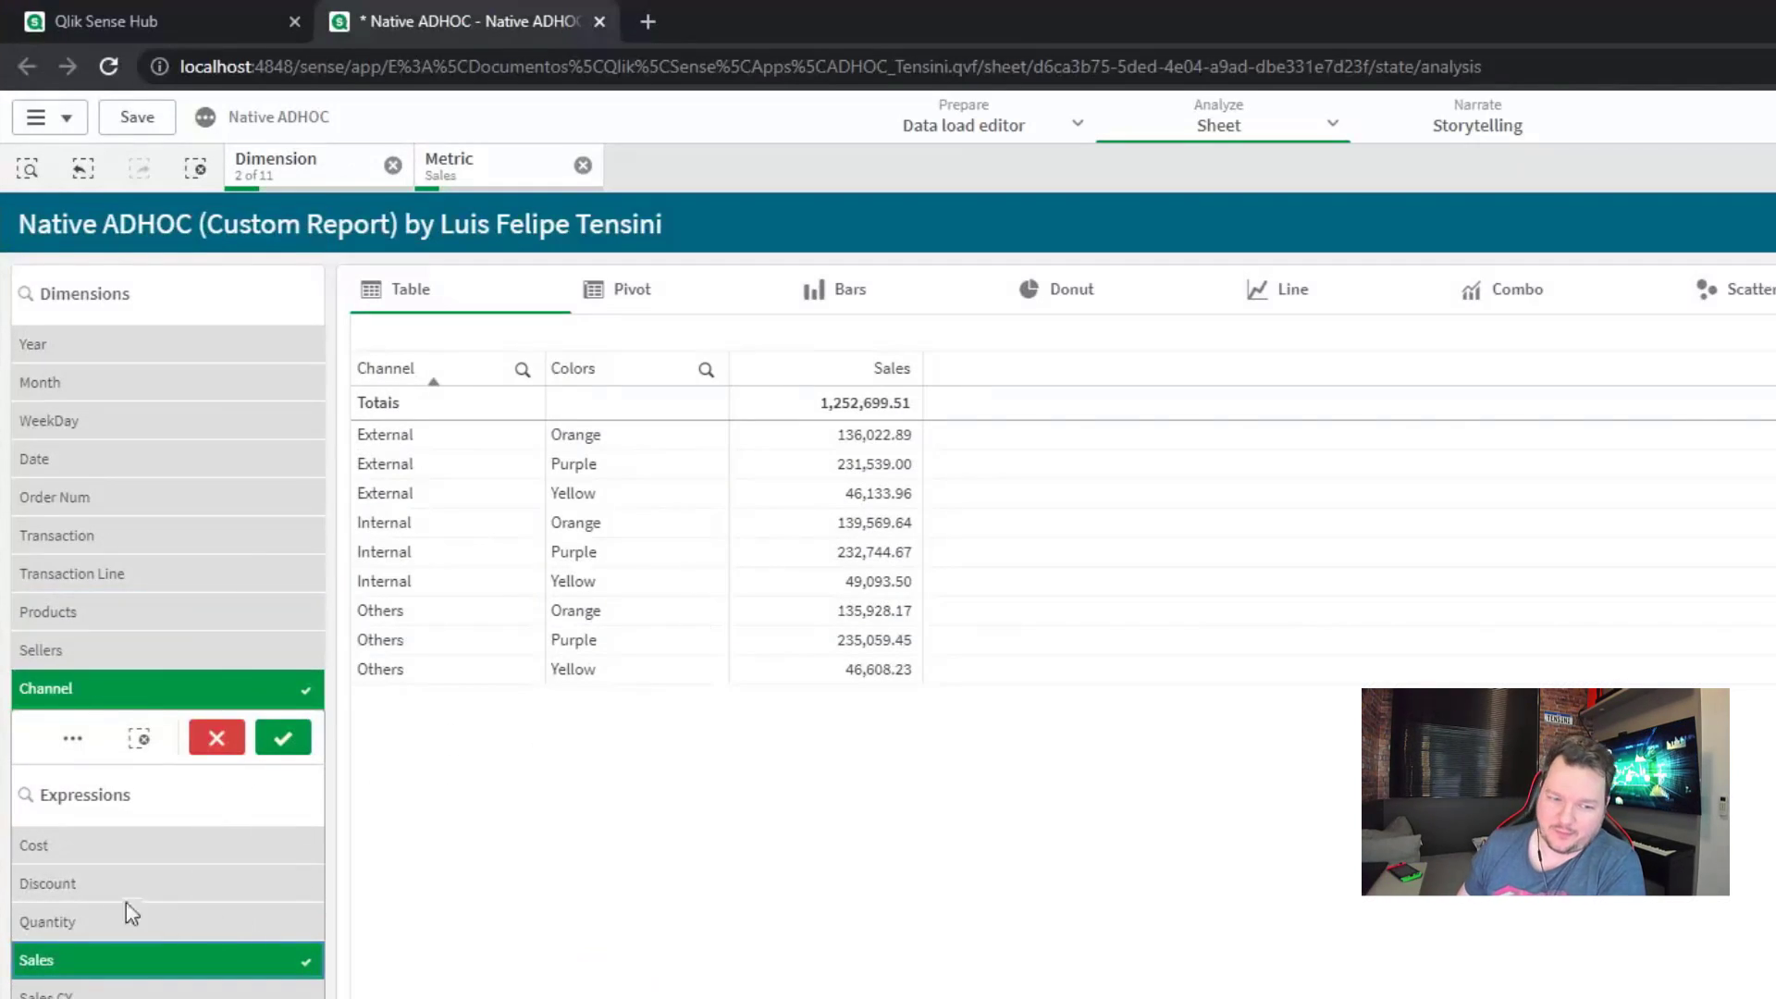
{"action": "left_click", "coordinate": [108, 882]}
{"action": "left_click", "coordinate": [120, 847]}
{"action": "left_click", "coordinate": [283, 737]}
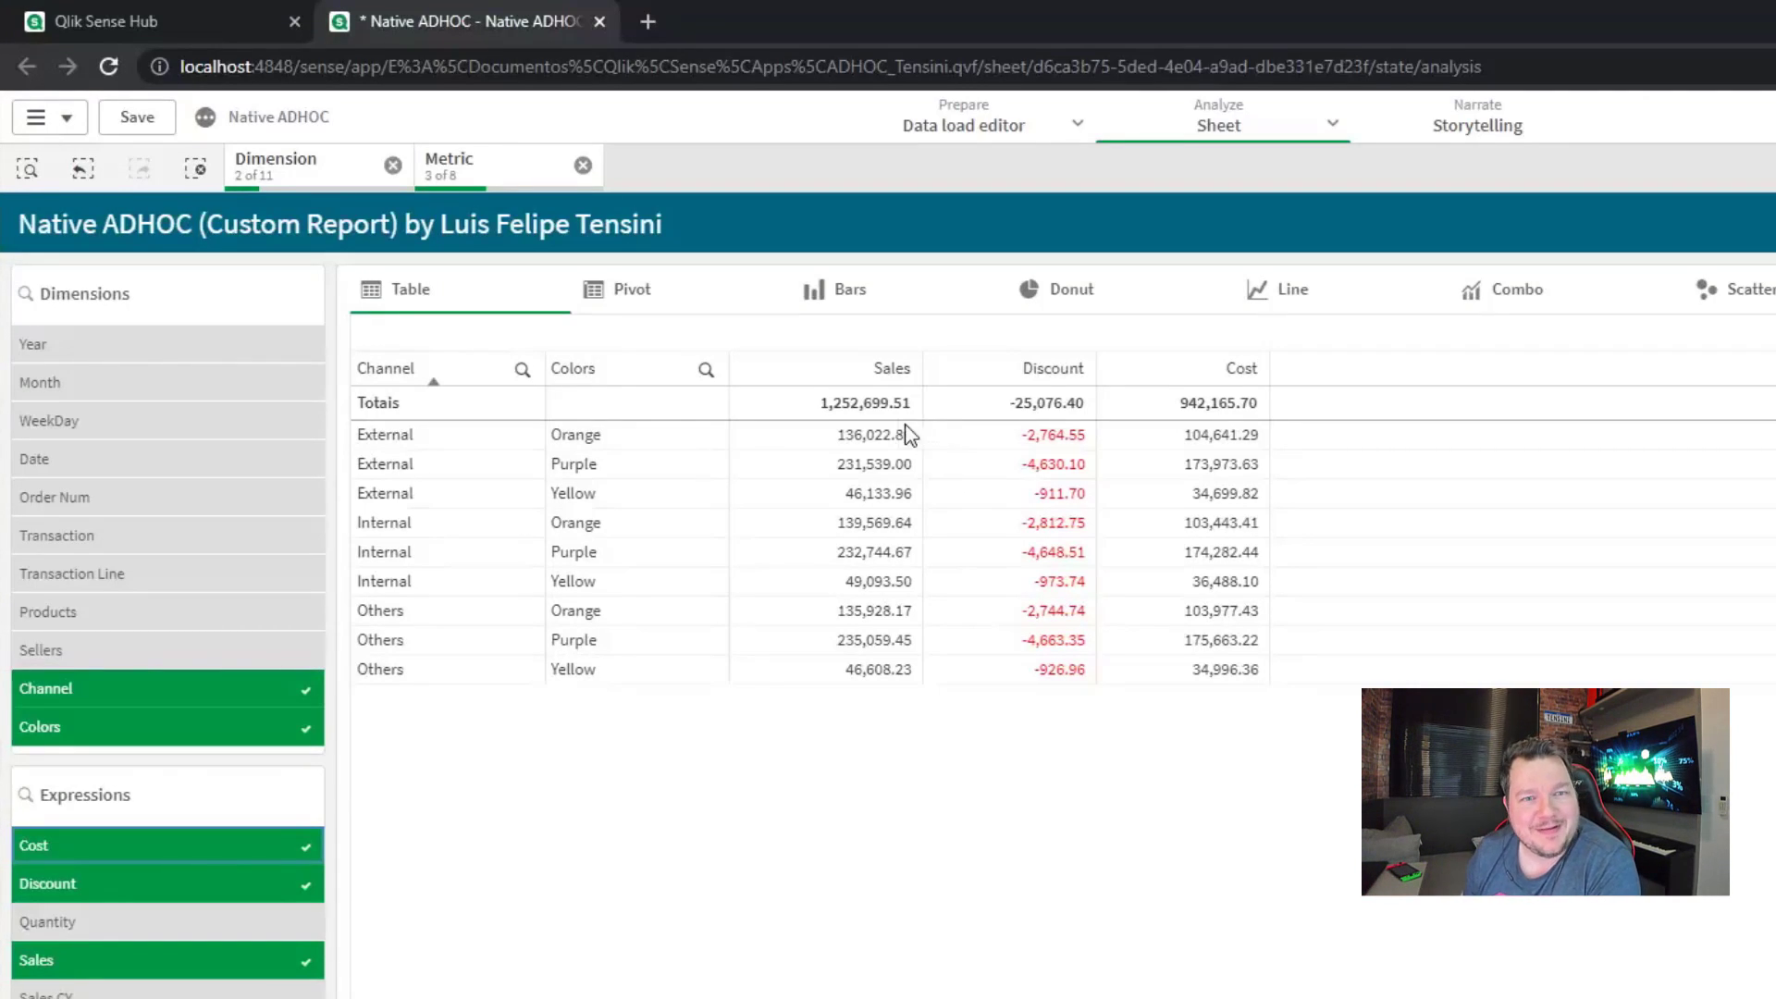
Step: Replace the Channel and Colors dimensions with Month in the custom report
{"action": "left_click", "coordinate": [215, 384]}
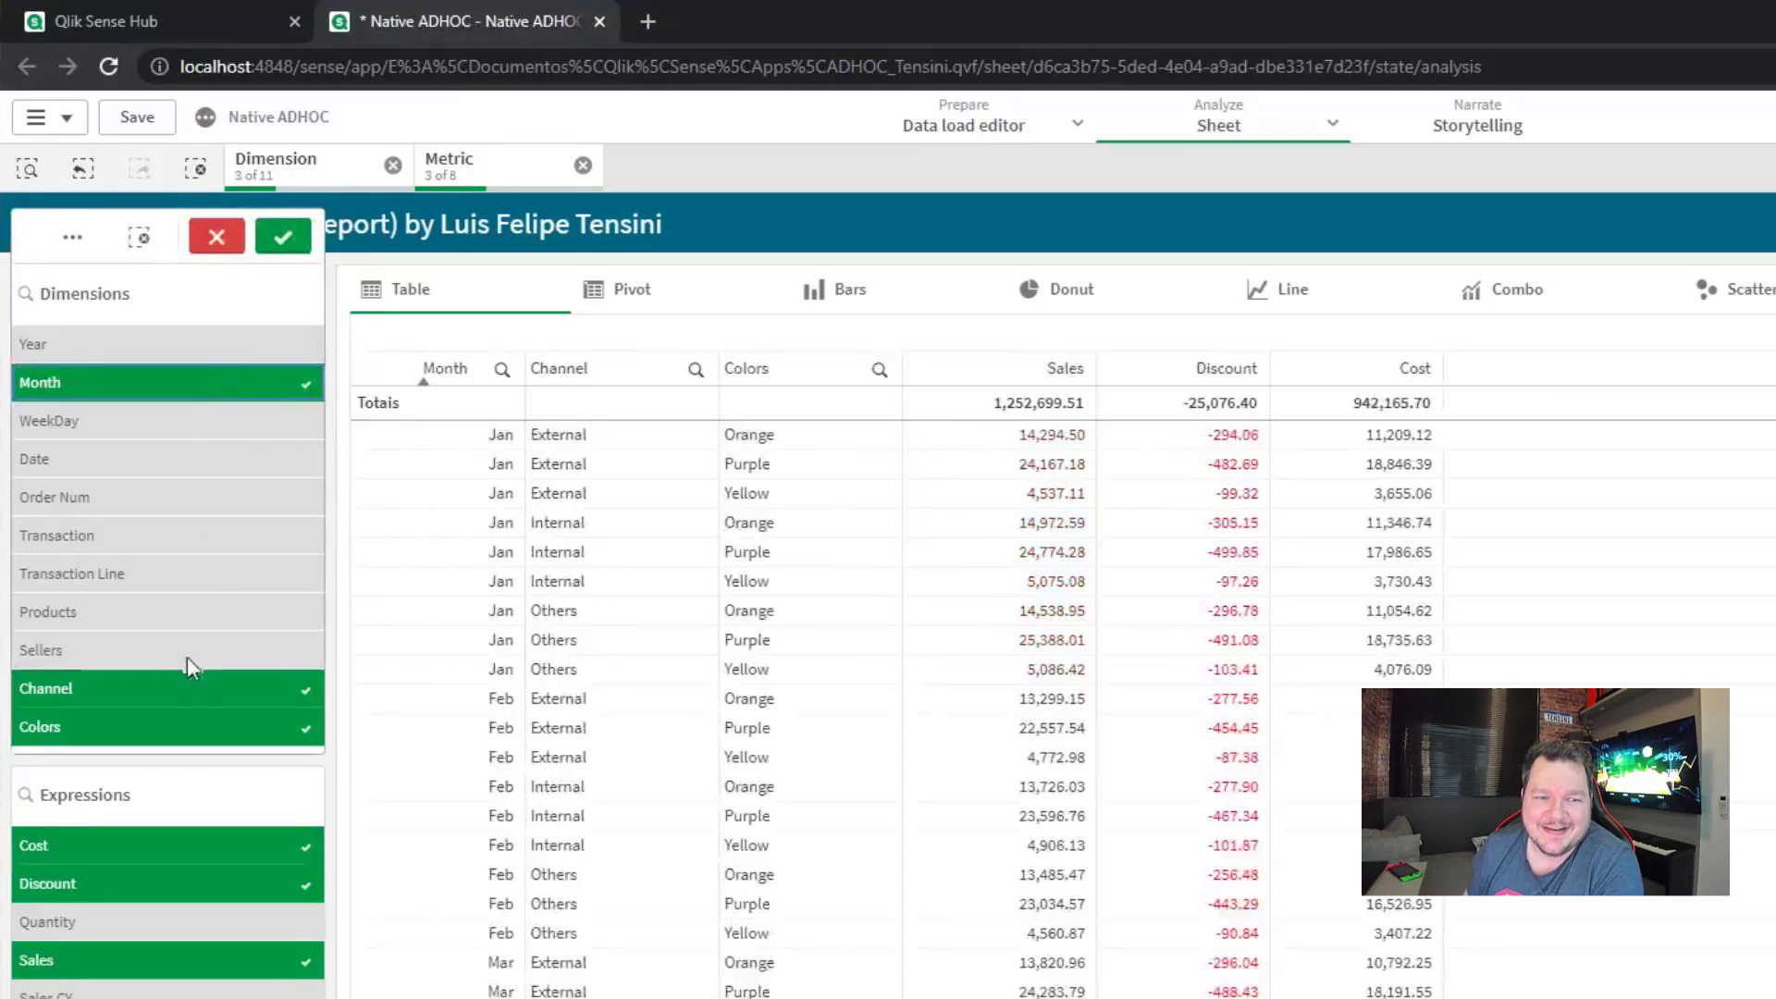
{"action": "left_click", "coordinate": [157, 688]}
{"action": "left_click", "coordinate": [169, 726]}
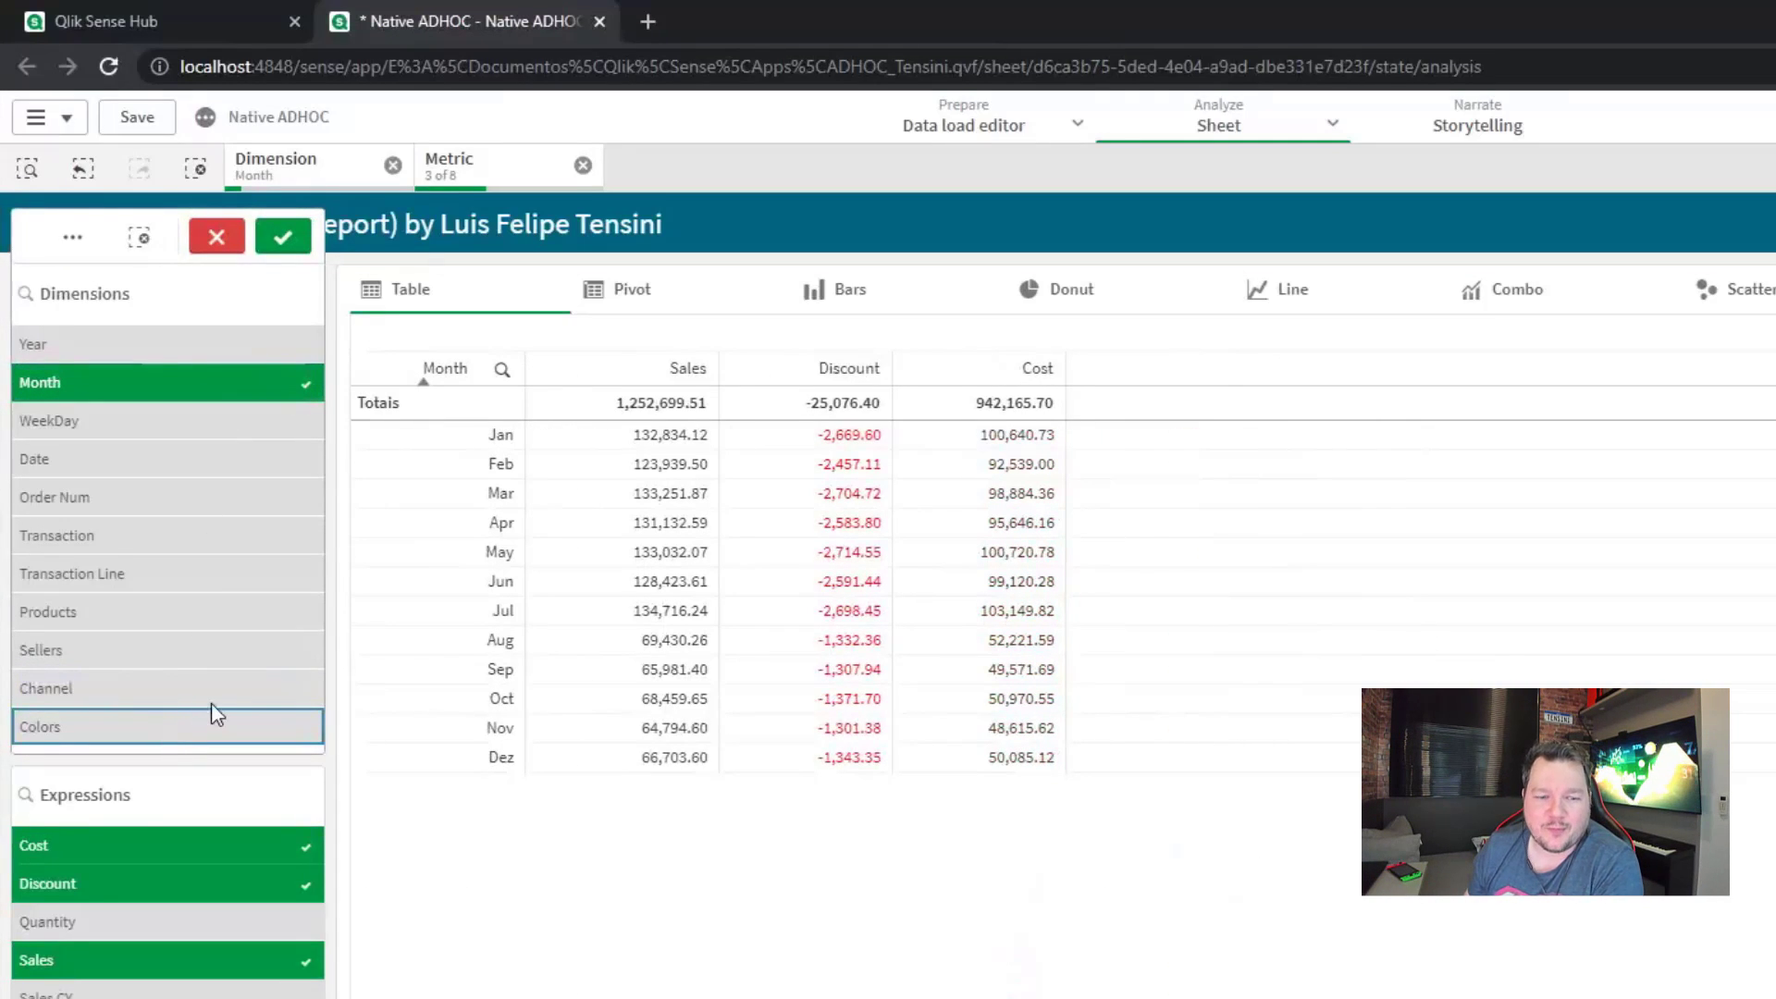
Step: Replace Sales, Discount and Cost with the Sales CY, Sales LY, Sales LY Δ and Sales LY Δ% expressions
{"action": "left_click", "coordinate": [130, 996]}
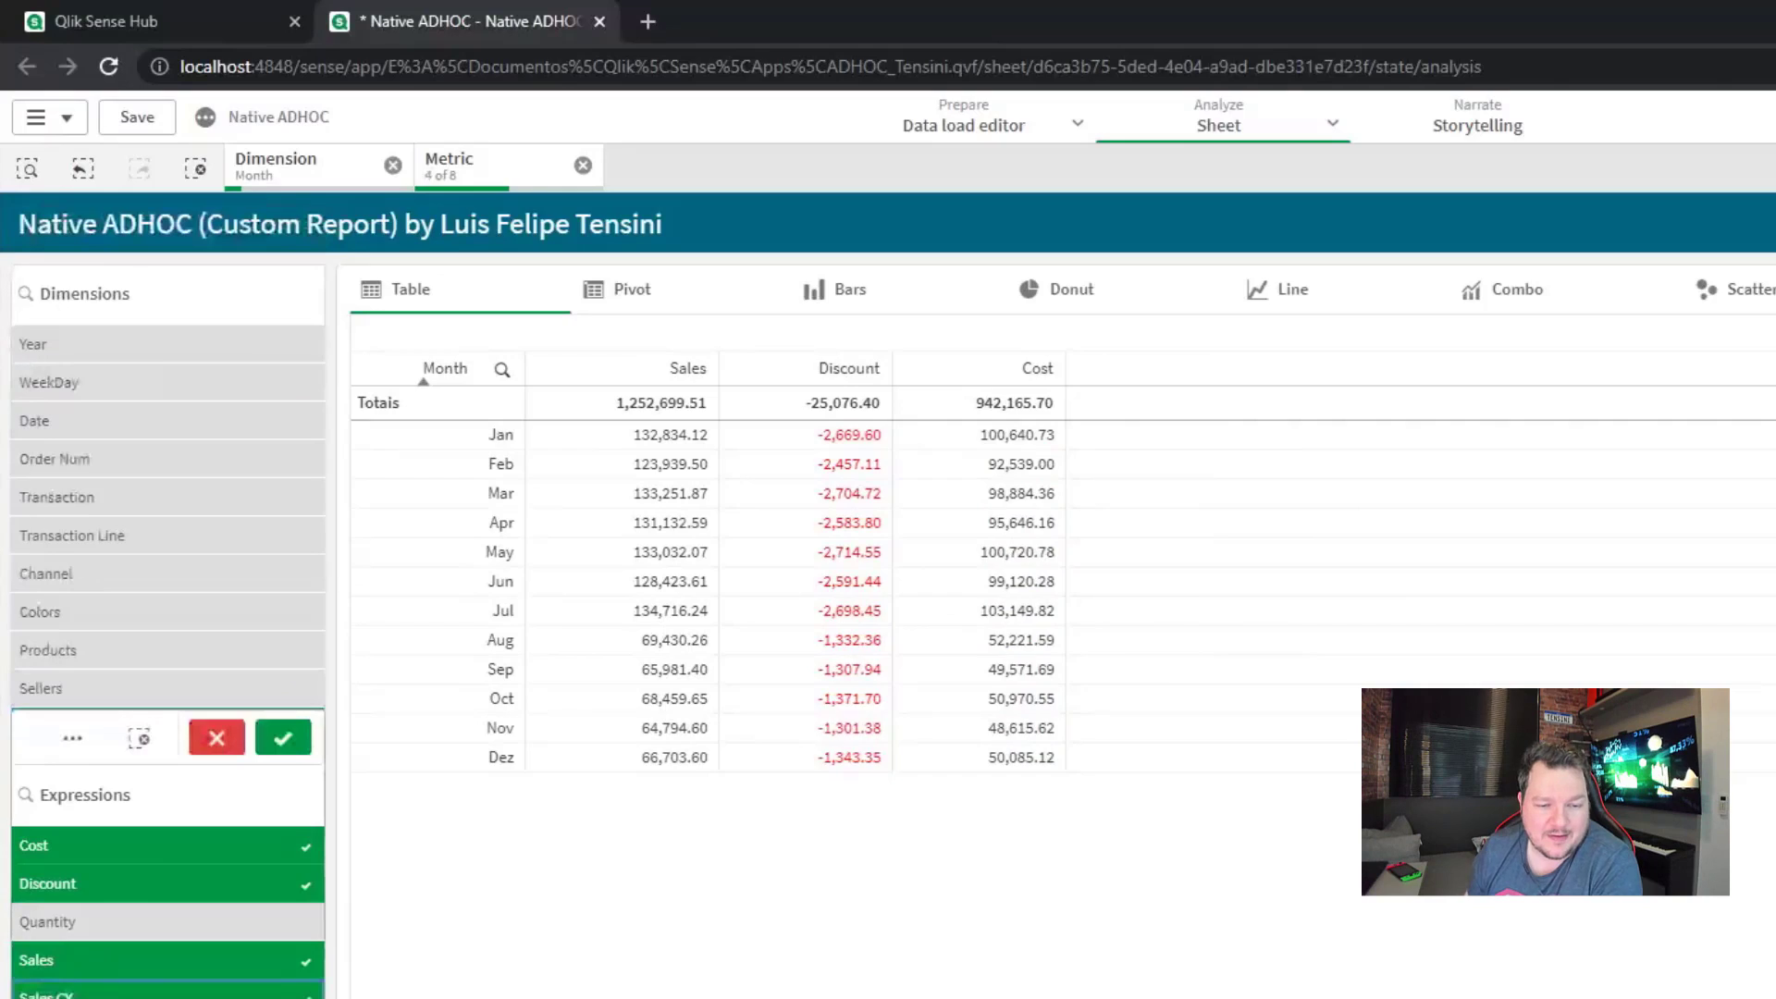
{"action": "left_click", "coordinate": [130, 998]}
{"action": "left_click", "coordinate": [130, 960]}
{"action": "left_click", "coordinate": [129, 884]}
{"action": "left_click", "coordinate": [135, 844]}
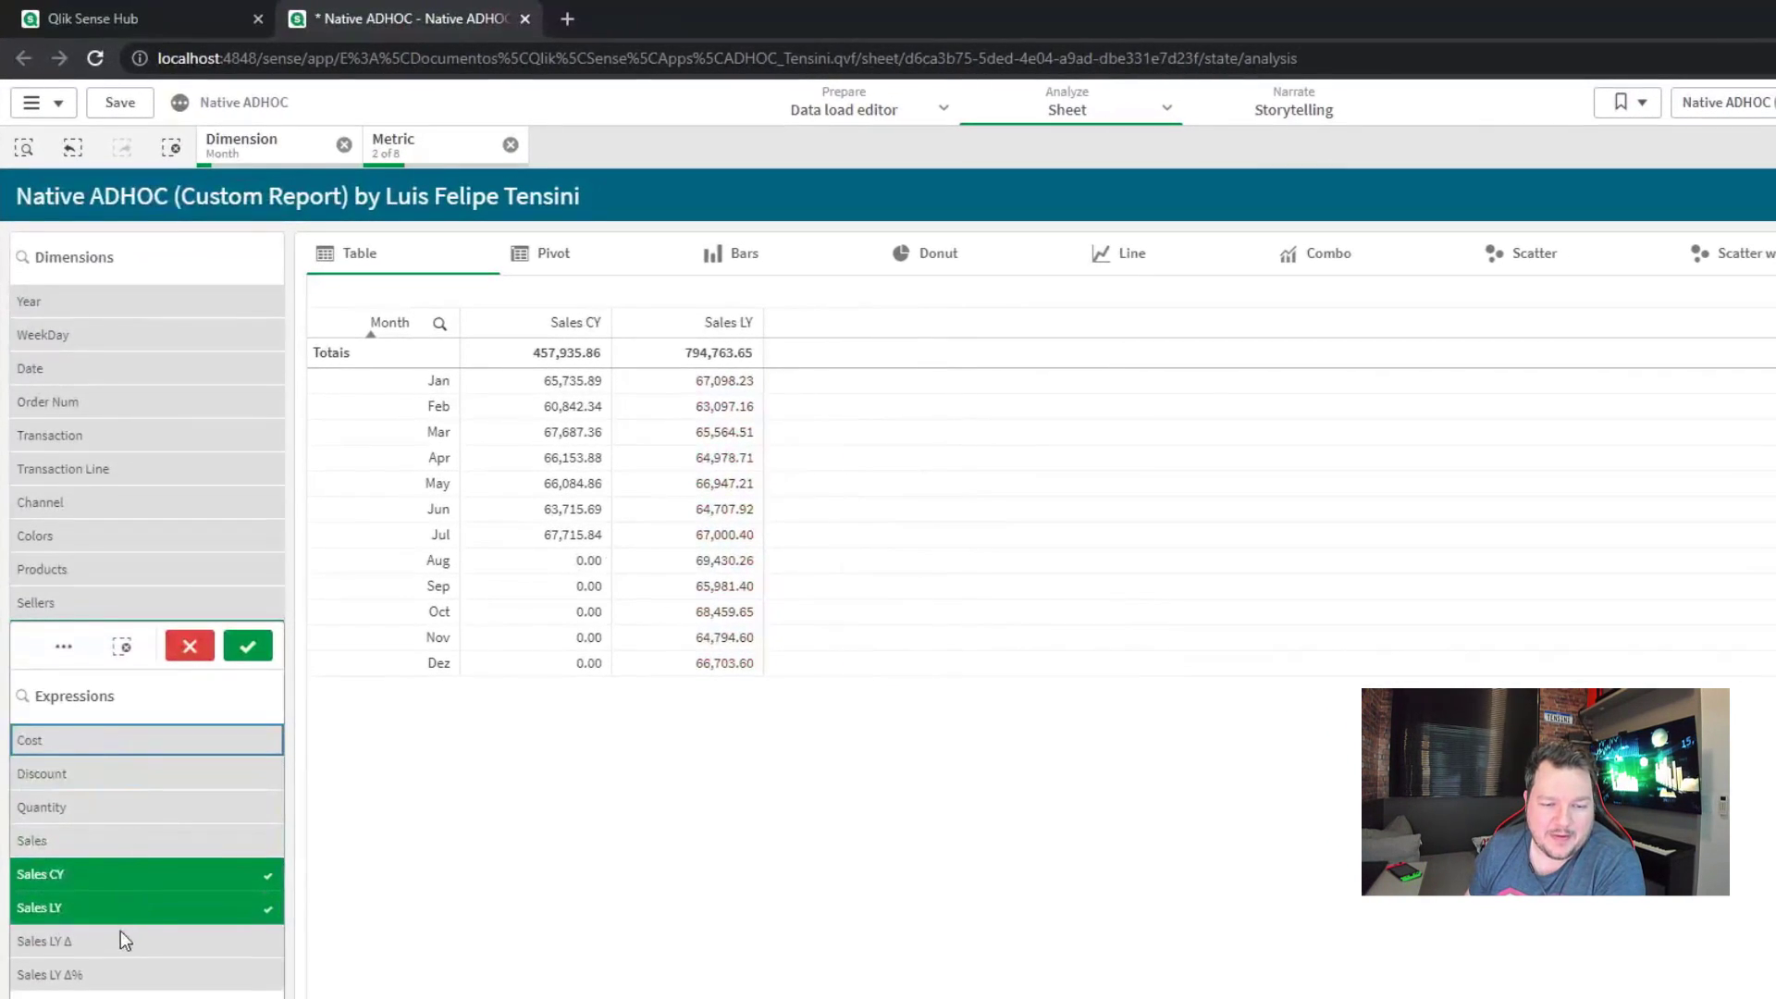
{"action": "left_click", "coordinate": [120, 939]}
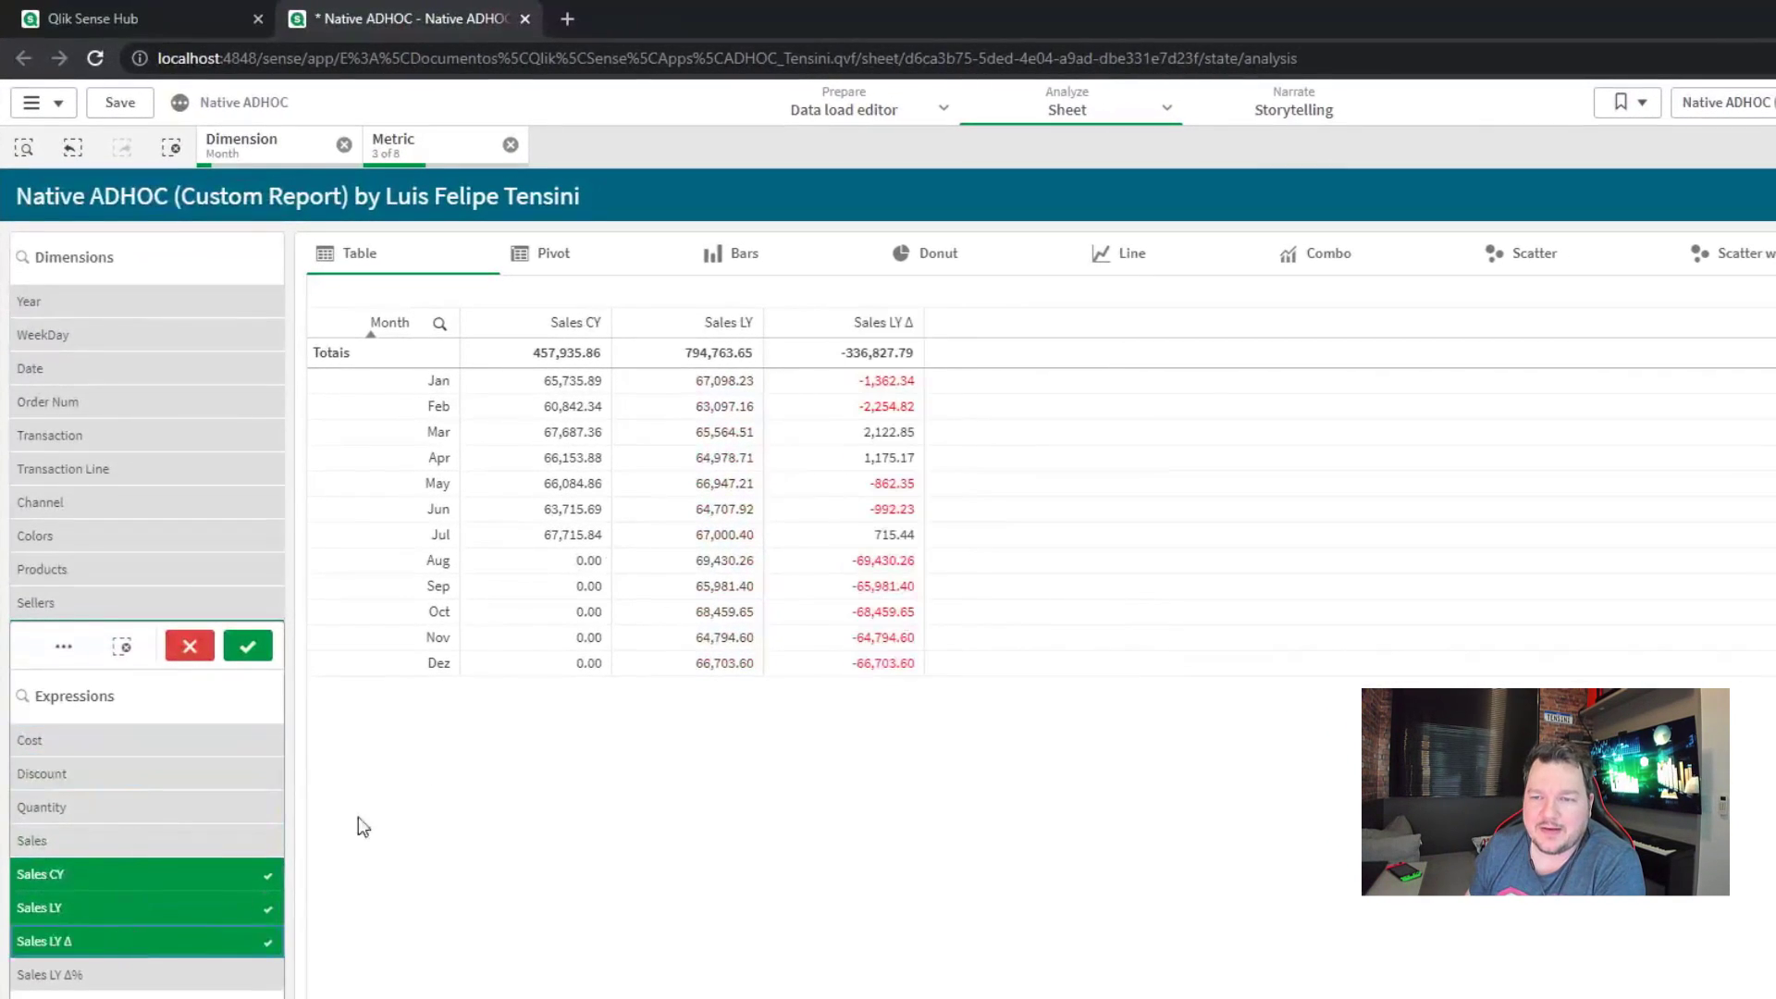
{"action": "left_click", "coordinate": [164, 975]}
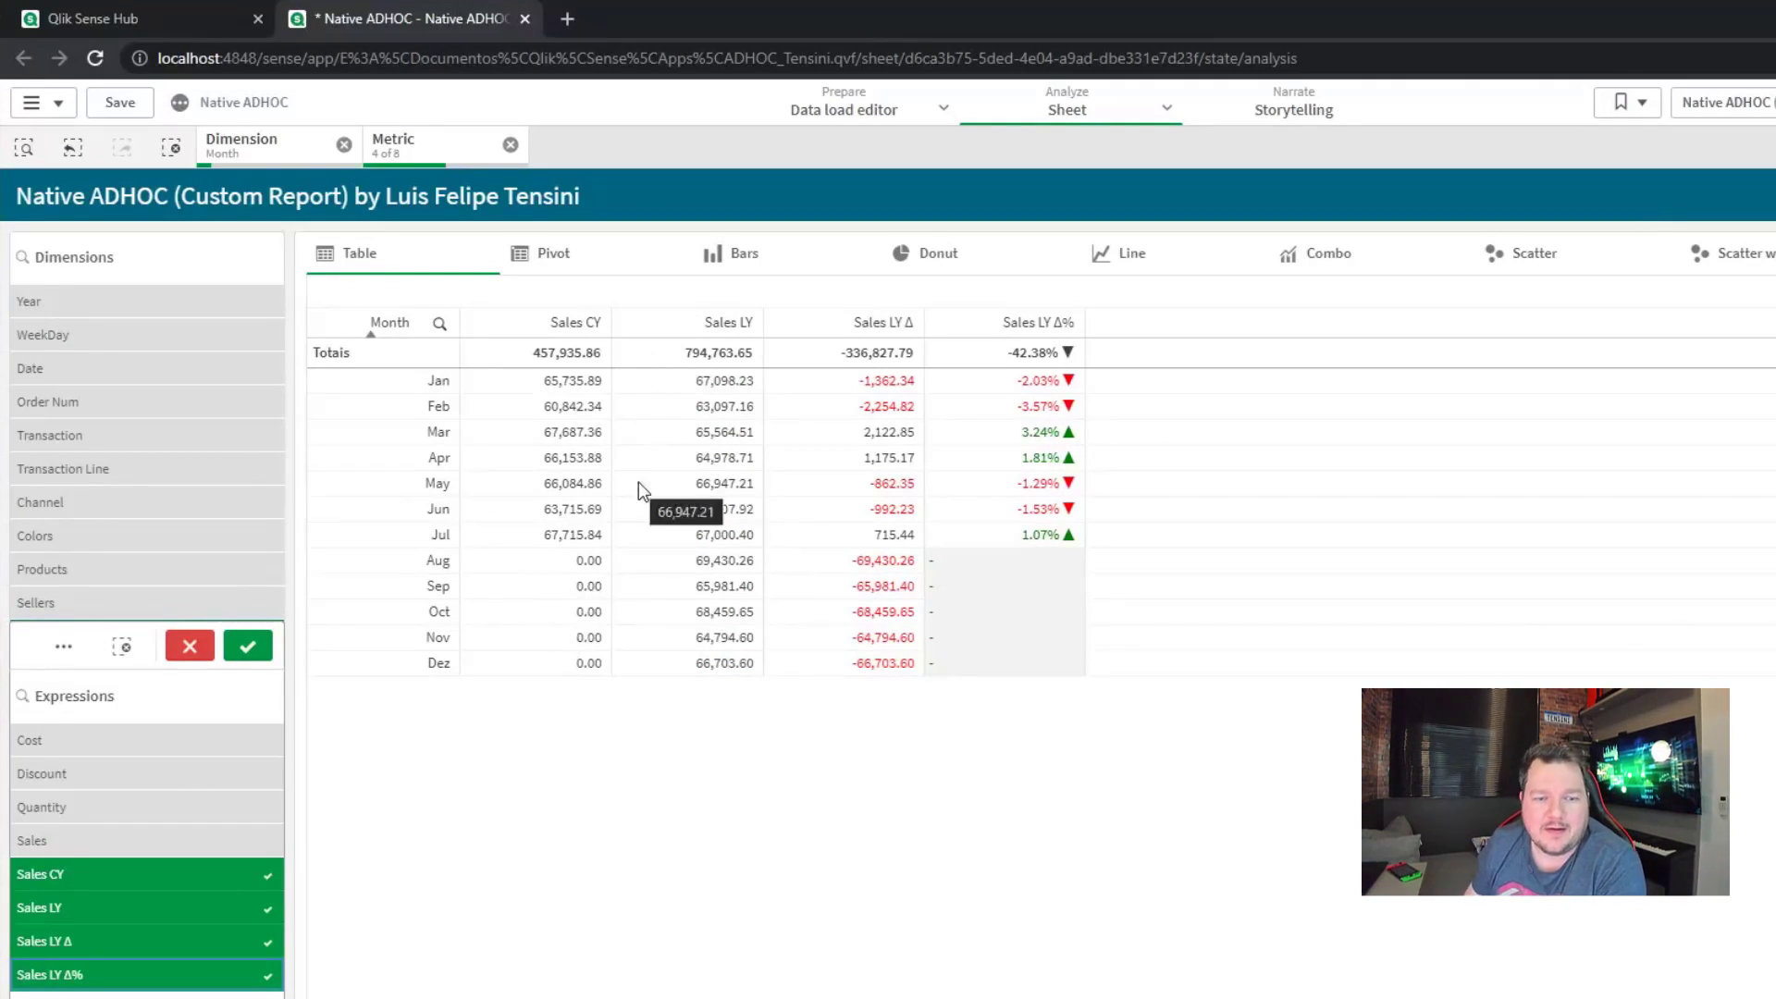
Step: Replace the current-year and last-year sales expressions with Sales alone, and confirm the selection
{"action": "left_click", "coordinate": [123, 914]}
{"action": "left_click", "coordinate": [123, 940]}
{"action": "left_click", "coordinate": [118, 974]}
{"action": "left_click", "coordinate": [98, 840]}
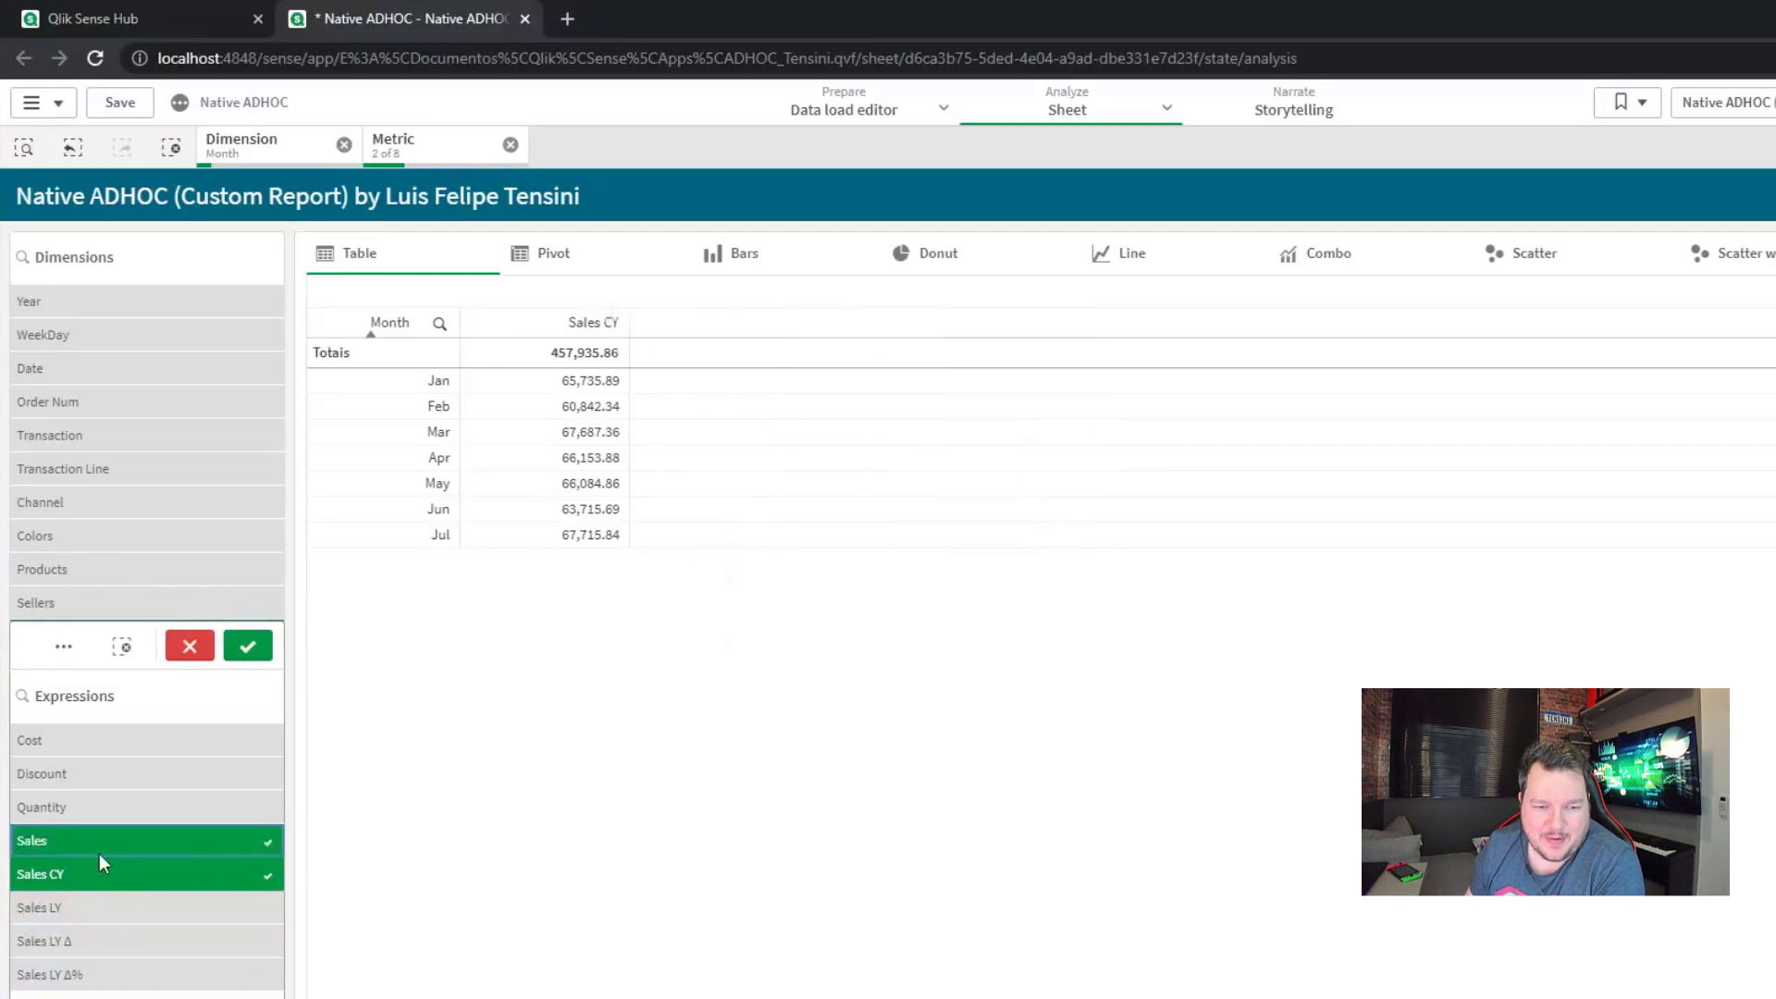
{"action": "left_click", "coordinate": [109, 873]}
{"action": "left_click", "coordinate": [247, 647]}
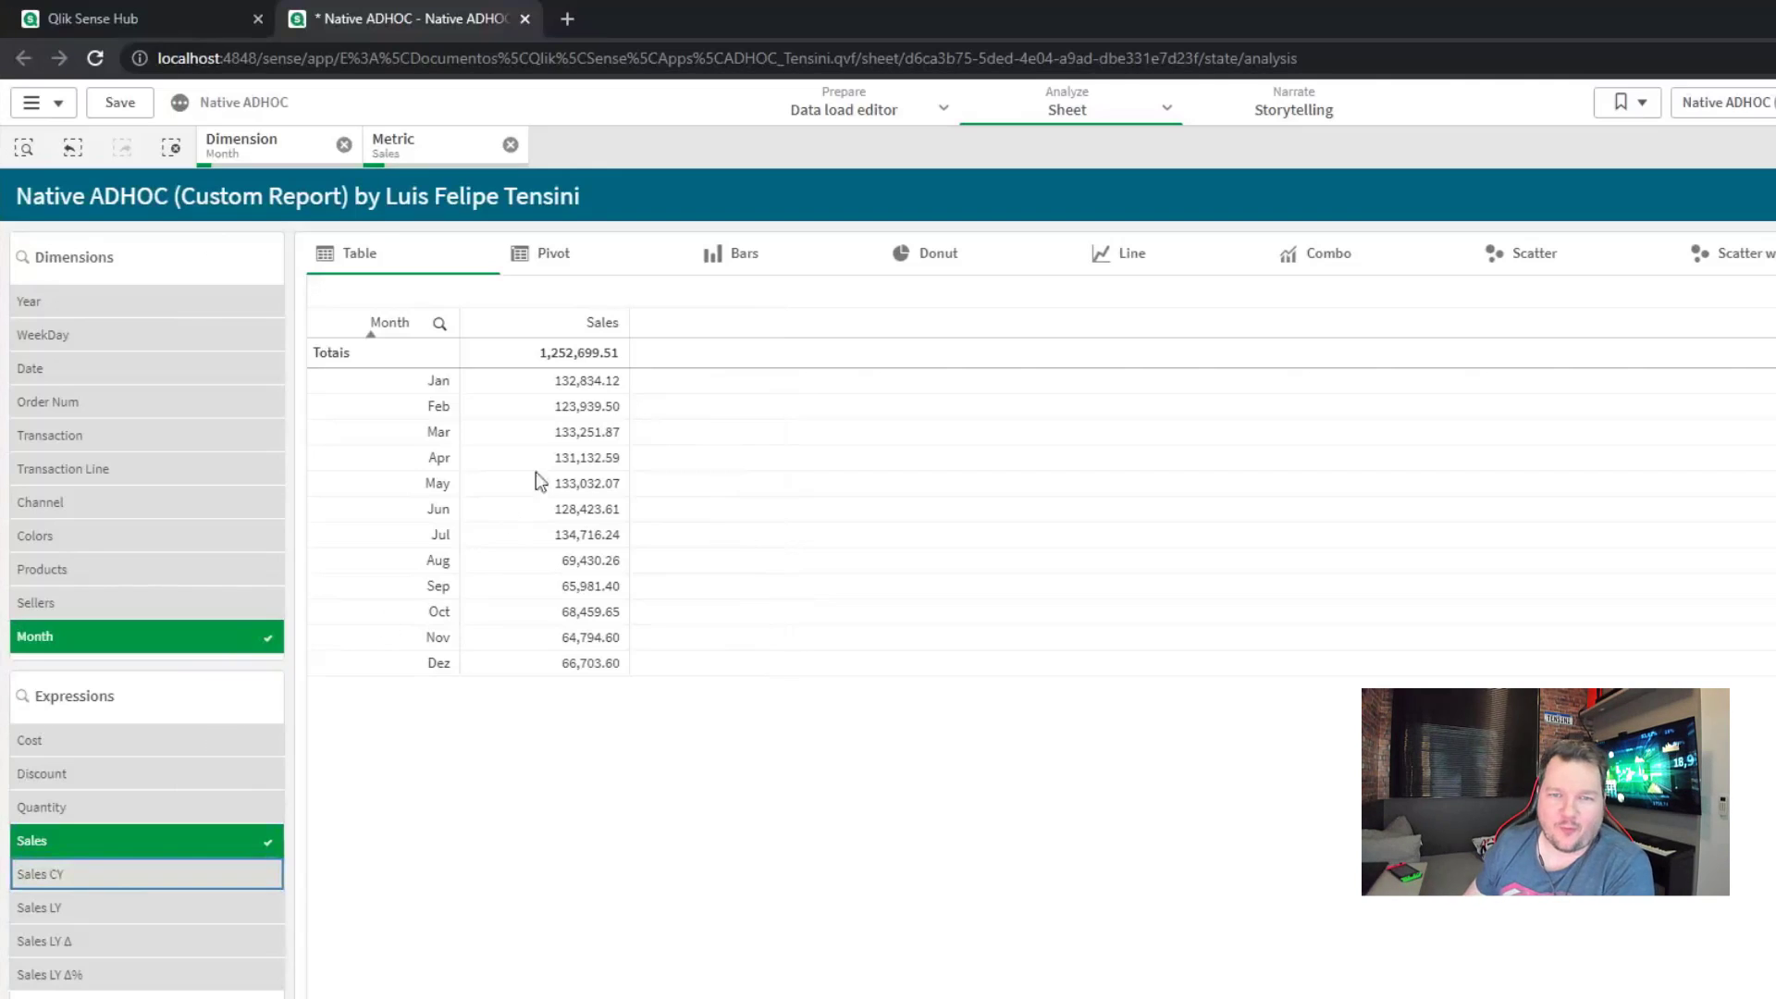
Step: Add the Year dimension to the report and show it as a pivot table with years against months
{"action": "left_click", "coordinate": [74, 303]}
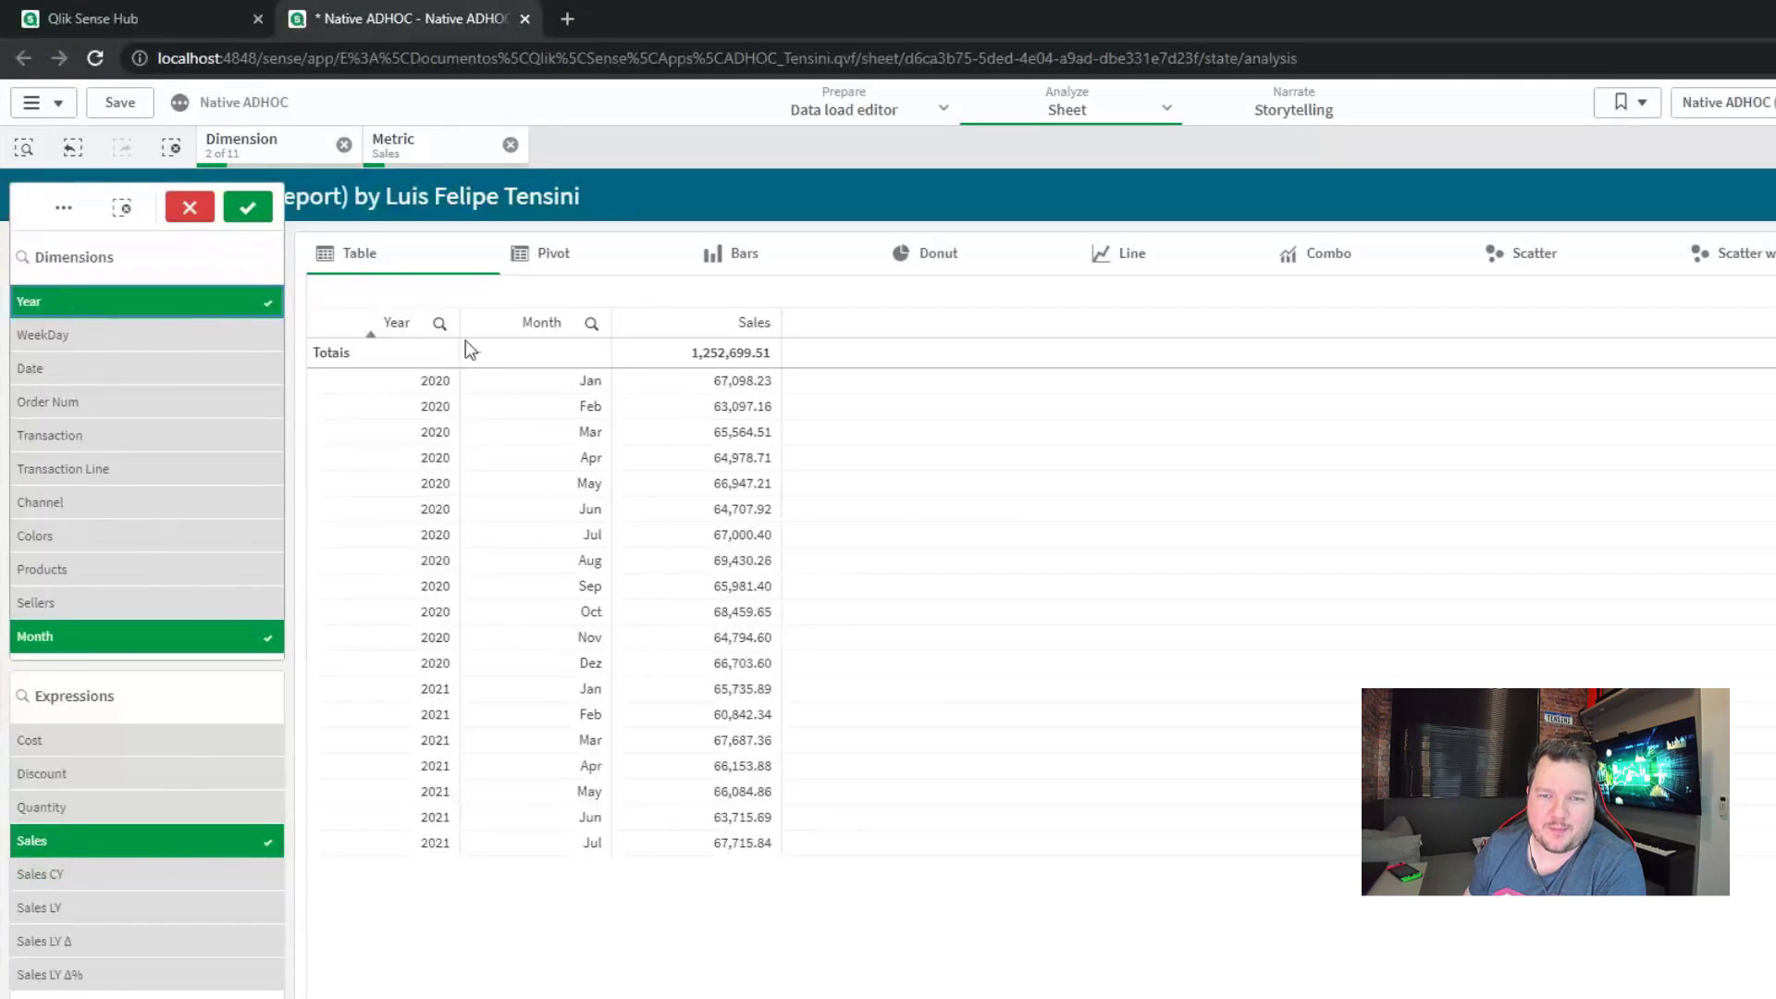
{"action": "left_click", "coordinate": [250, 209]}
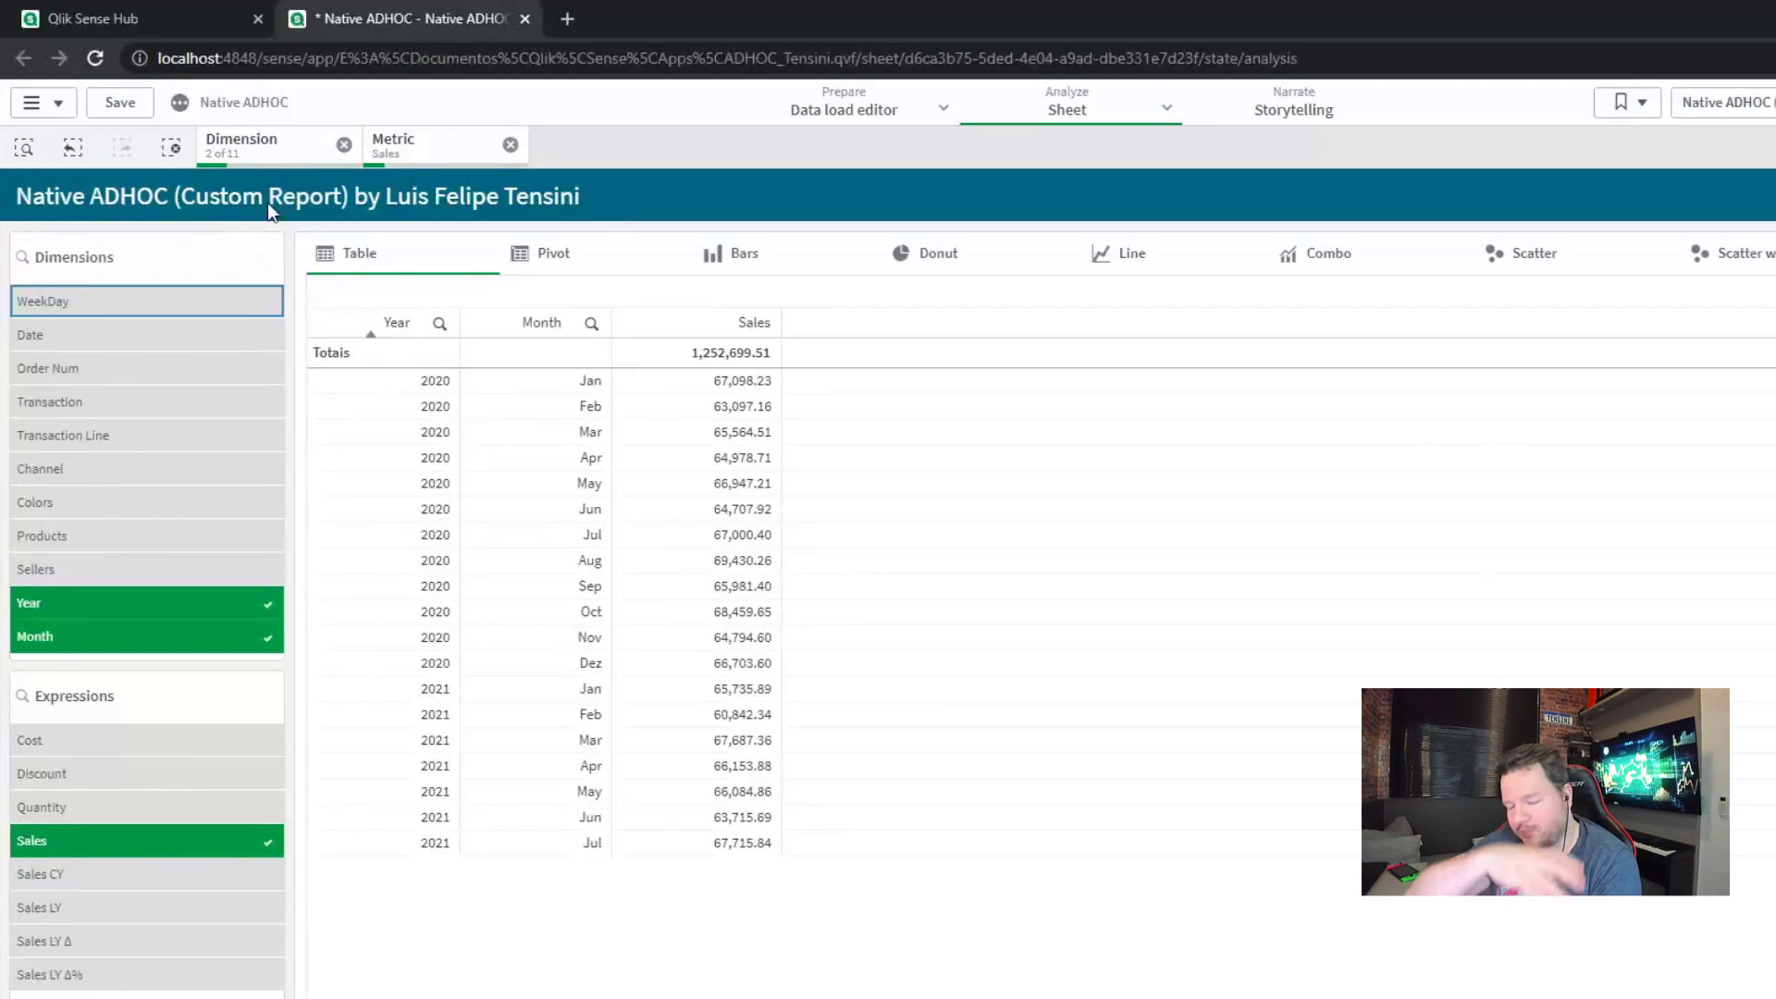
{"action": "left_click", "coordinate": [558, 260]}
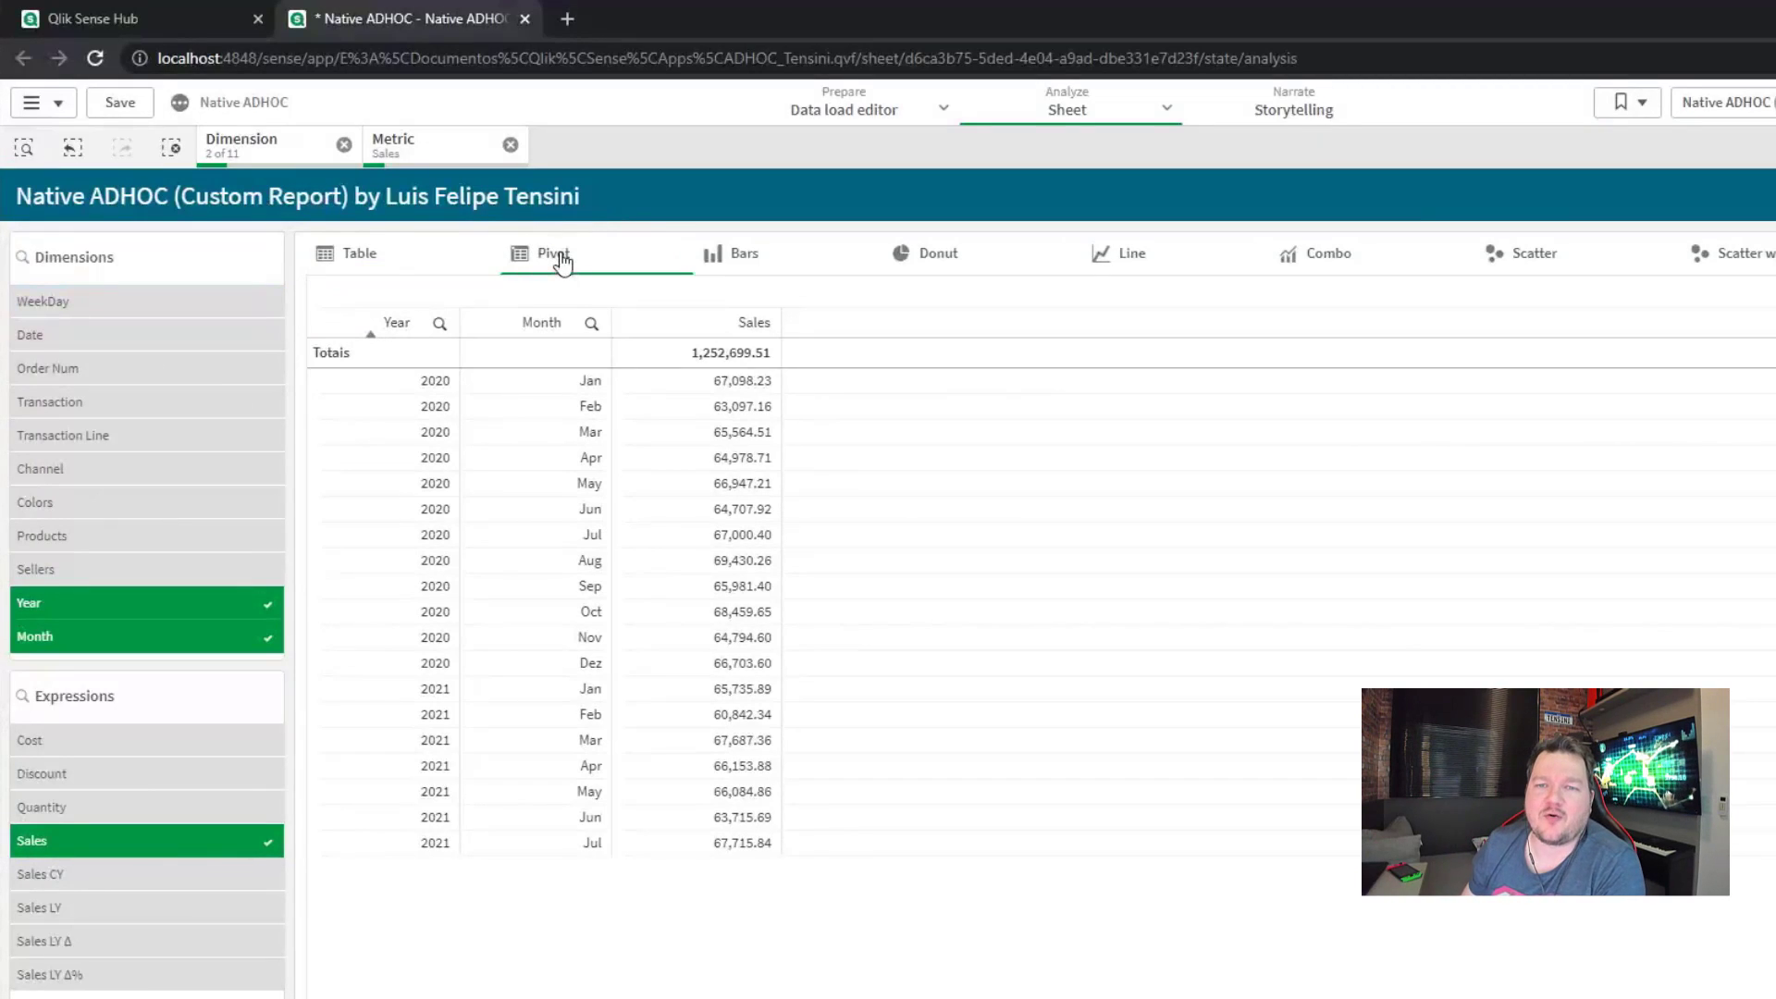
{"action": "left_click_drag", "start_coordinate": [359, 379], "coordinate": [583, 368]}
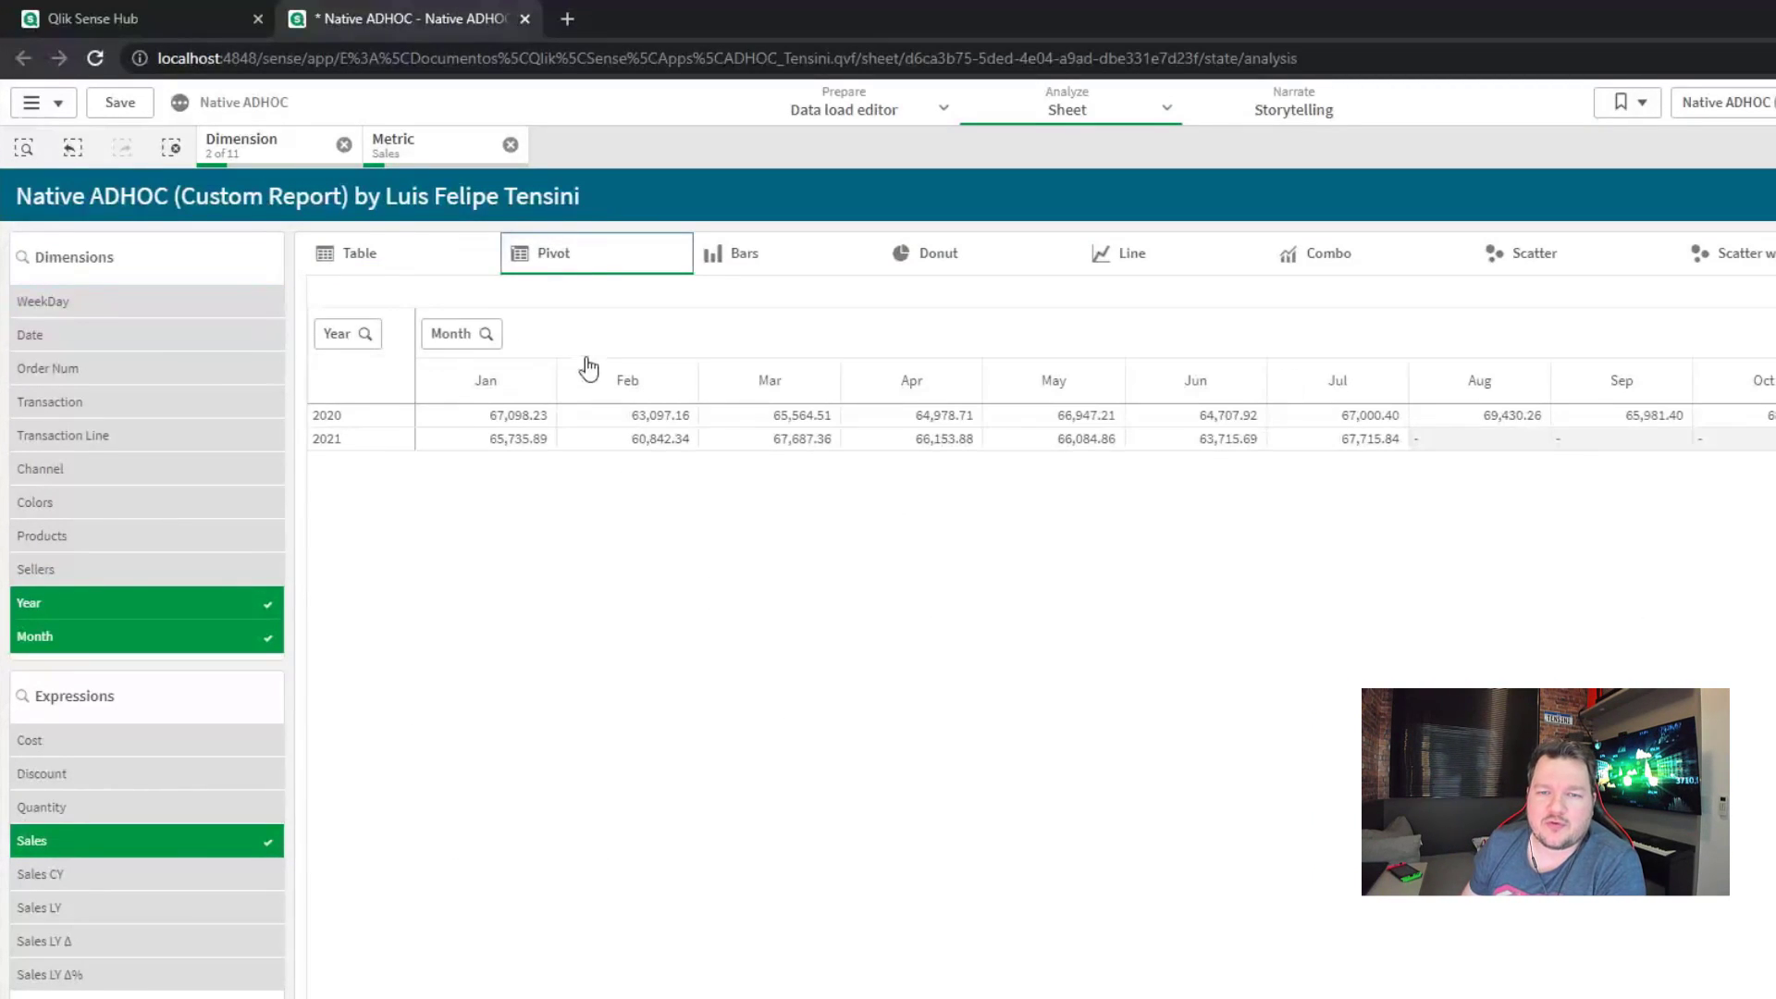
{"action": "mouse_move", "coordinate": [349, 339]}
{"action": "left_mouse_down"}
{"action": "mouse_move", "coordinate": [541, 359]}
{"action": "mouse_move", "coordinate": [297, 341]}
{"action": "mouse_move", "coordinate": [322, 344]}
{"action": "left_mouse_up"}
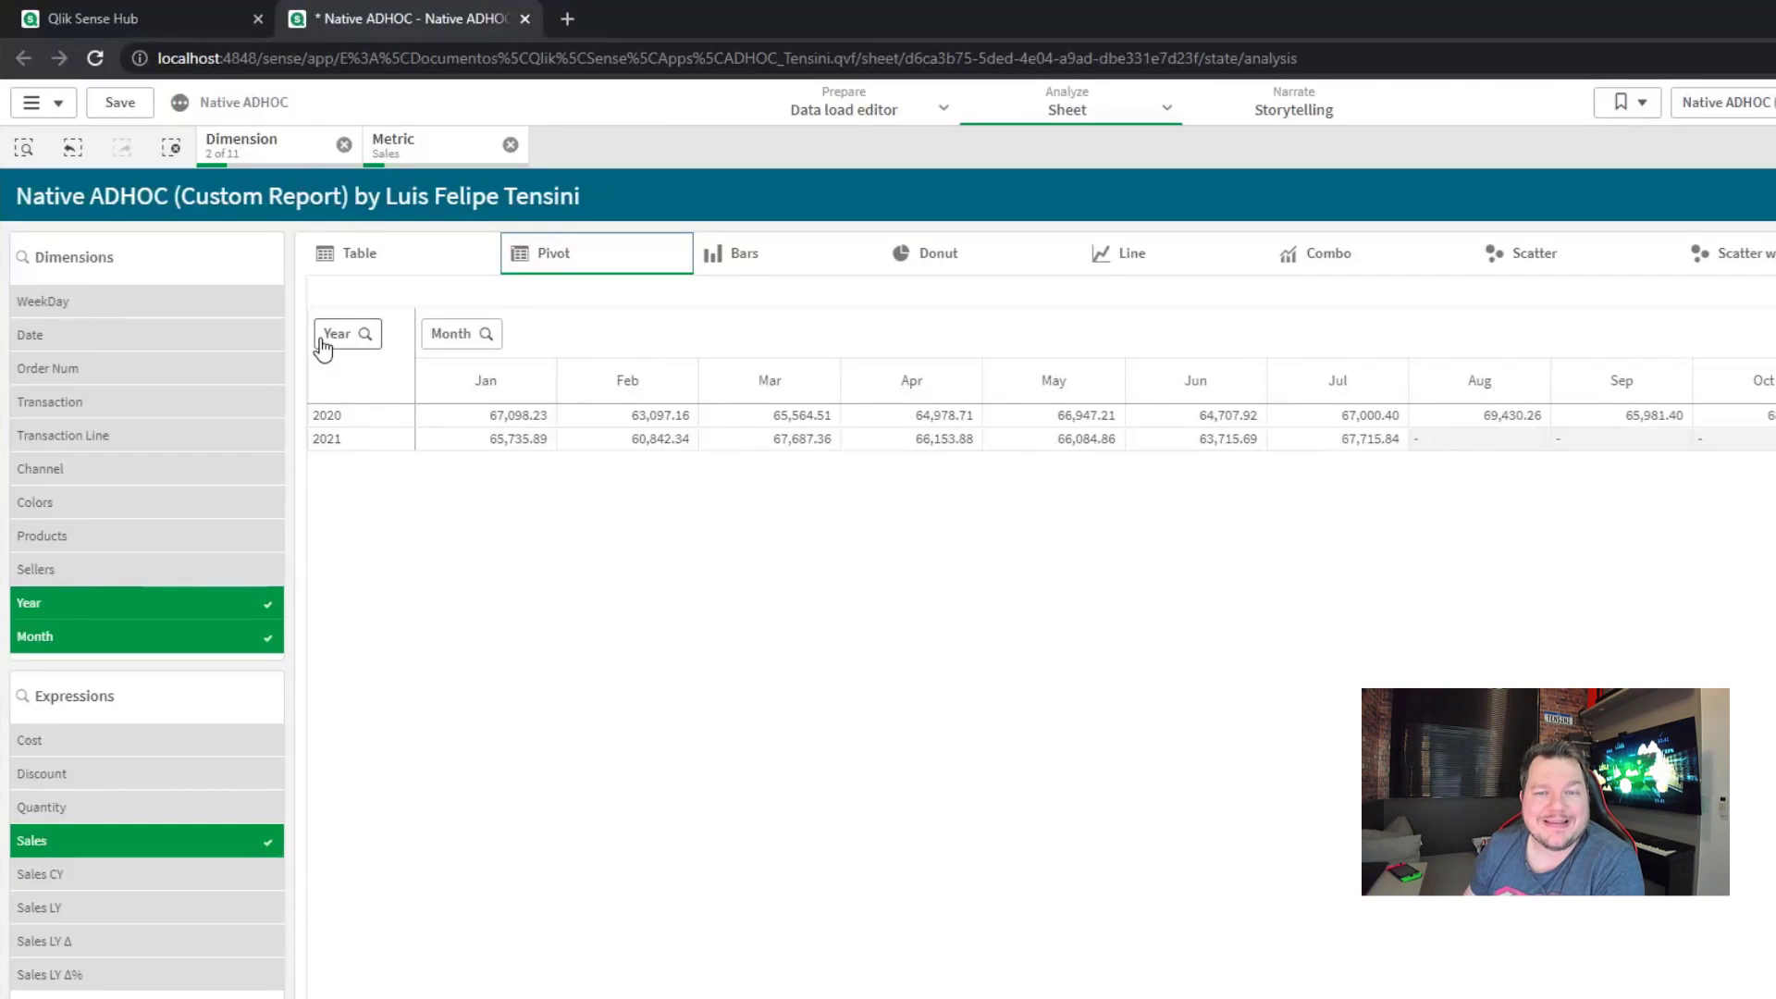
Step: Add the Channel dimension to the pivot table, and expand and collapse its Internal row
{"action": "left_click", "coordinate": [119, 469]}
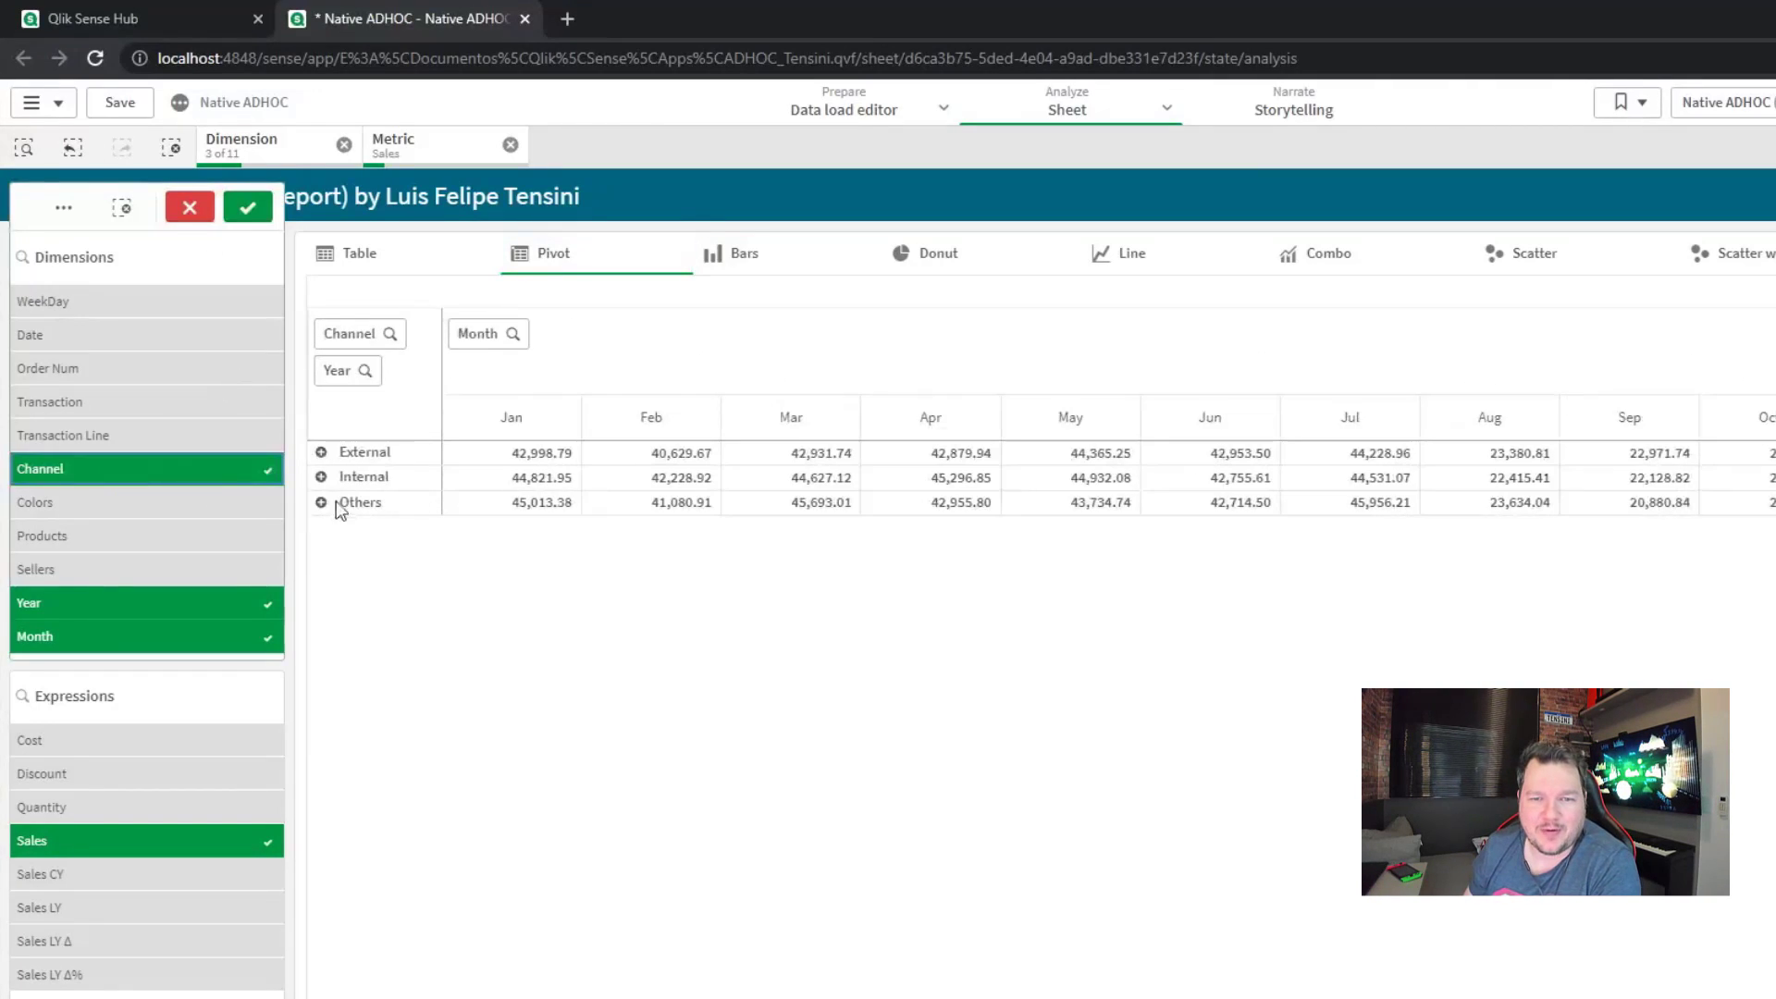
{"action": "left_click", "coordinate": [321, 477]}
{"action": "left_click", "coordinate": [321, 477]}
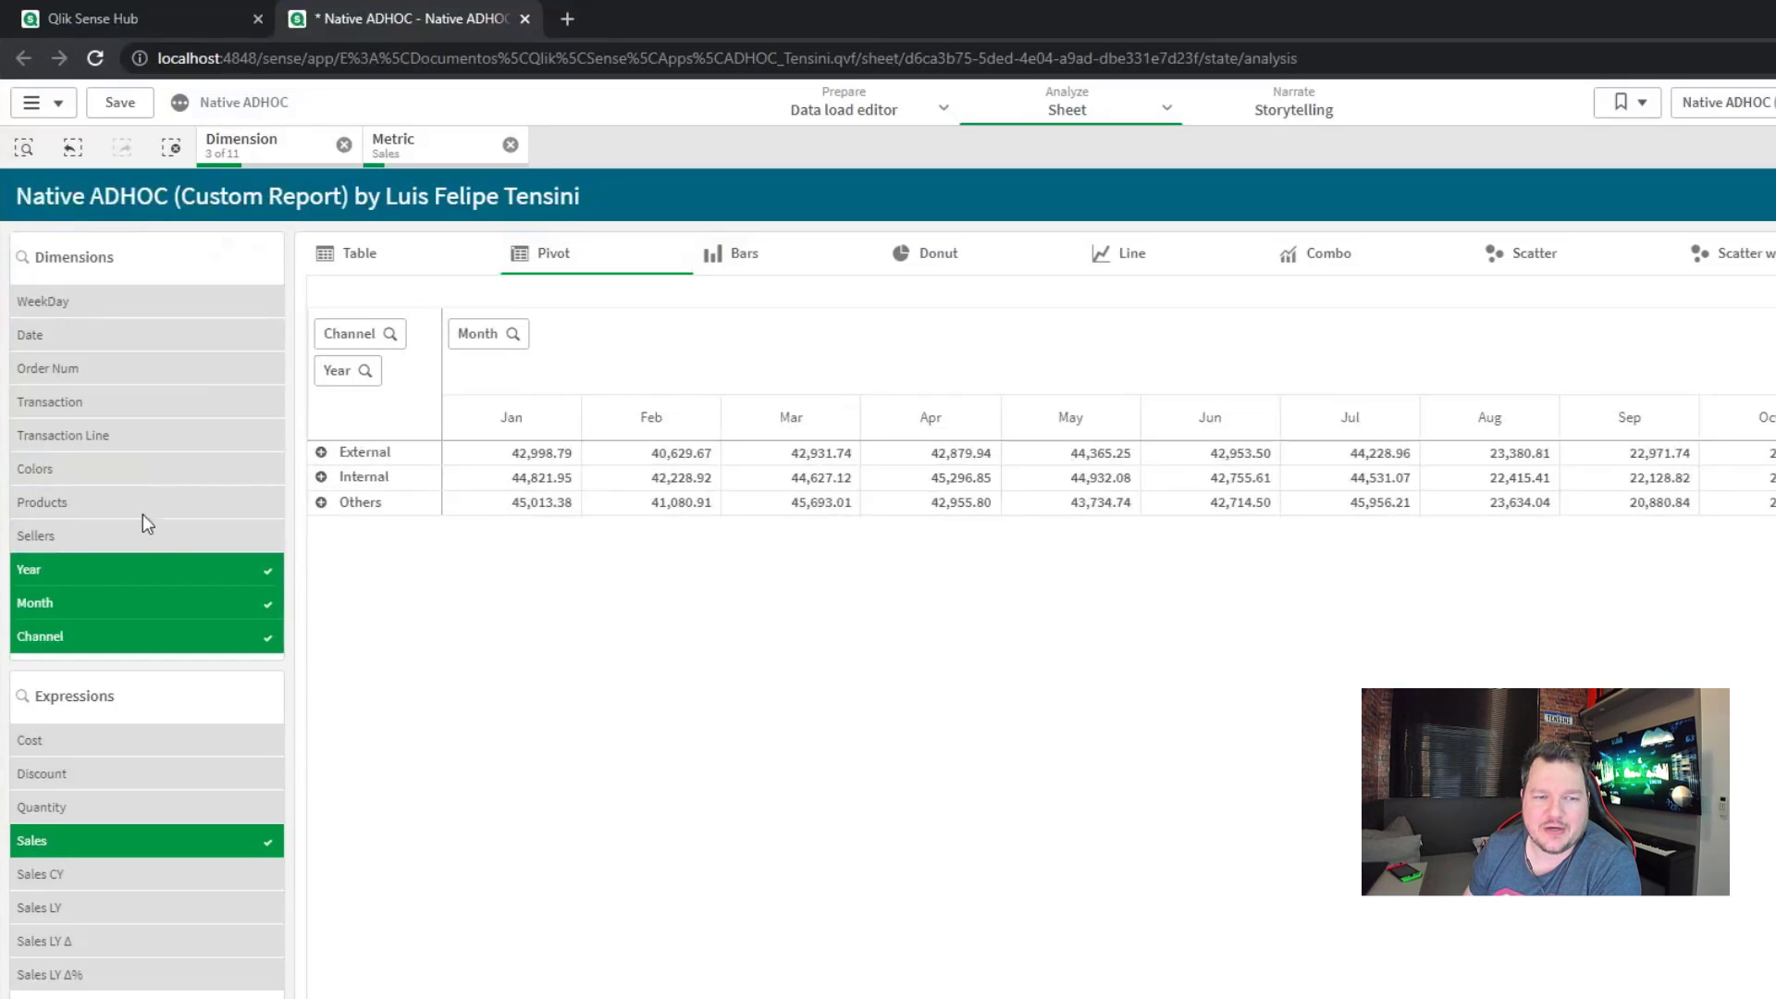
Step: Remove the Year dimension from the report and switch the visualization to the Bars chart
{"action": "left_click", "coordinate": [153, 567]}
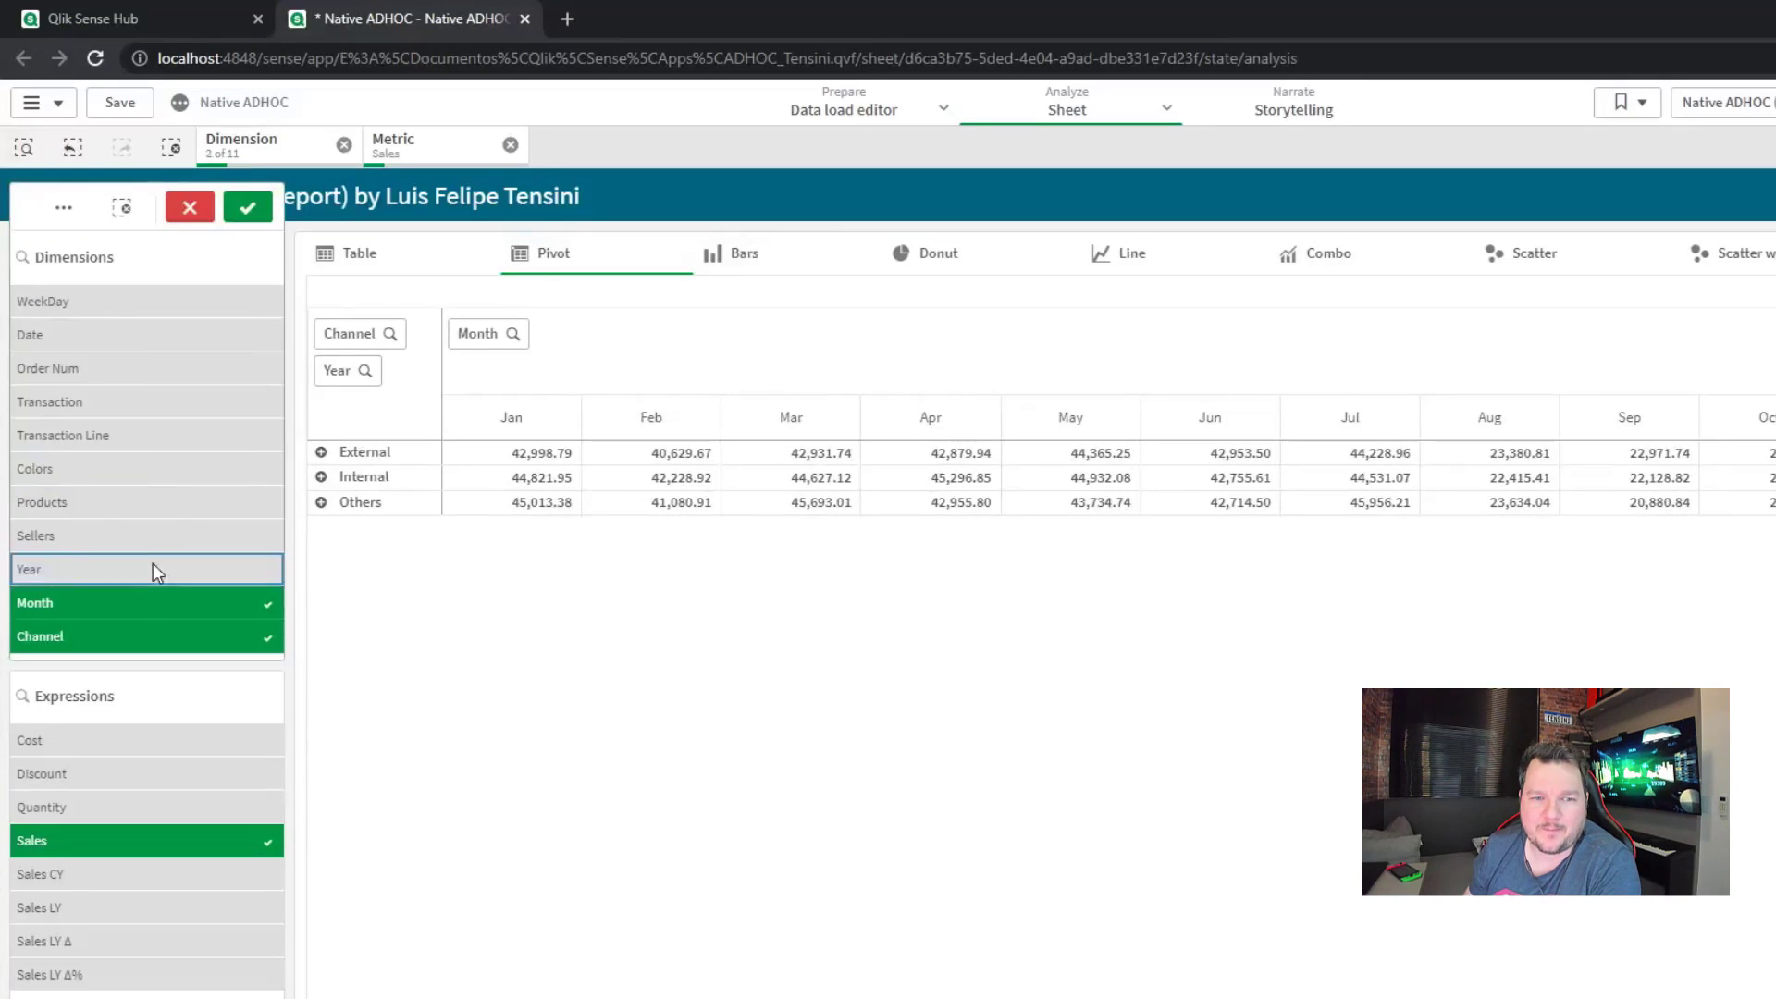
{"action": "left_click", "coordinate": [246, 209]}
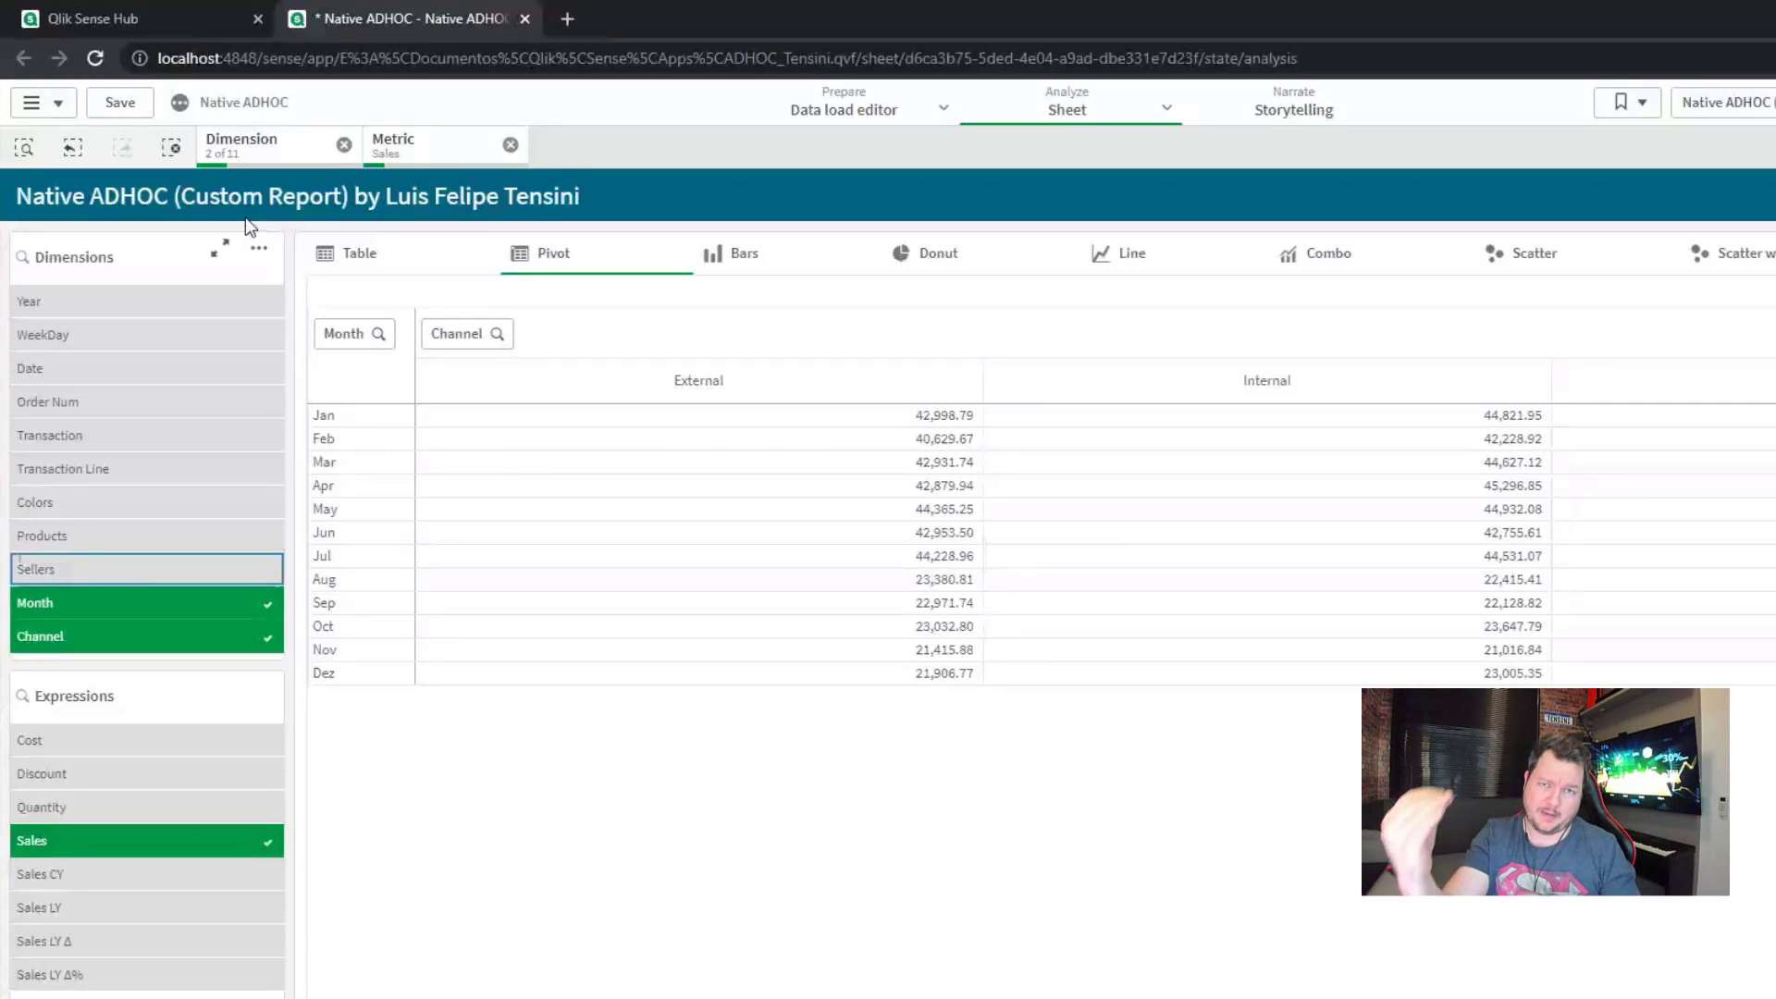
{"action": "left_click", "coordinate": [788, 253]}
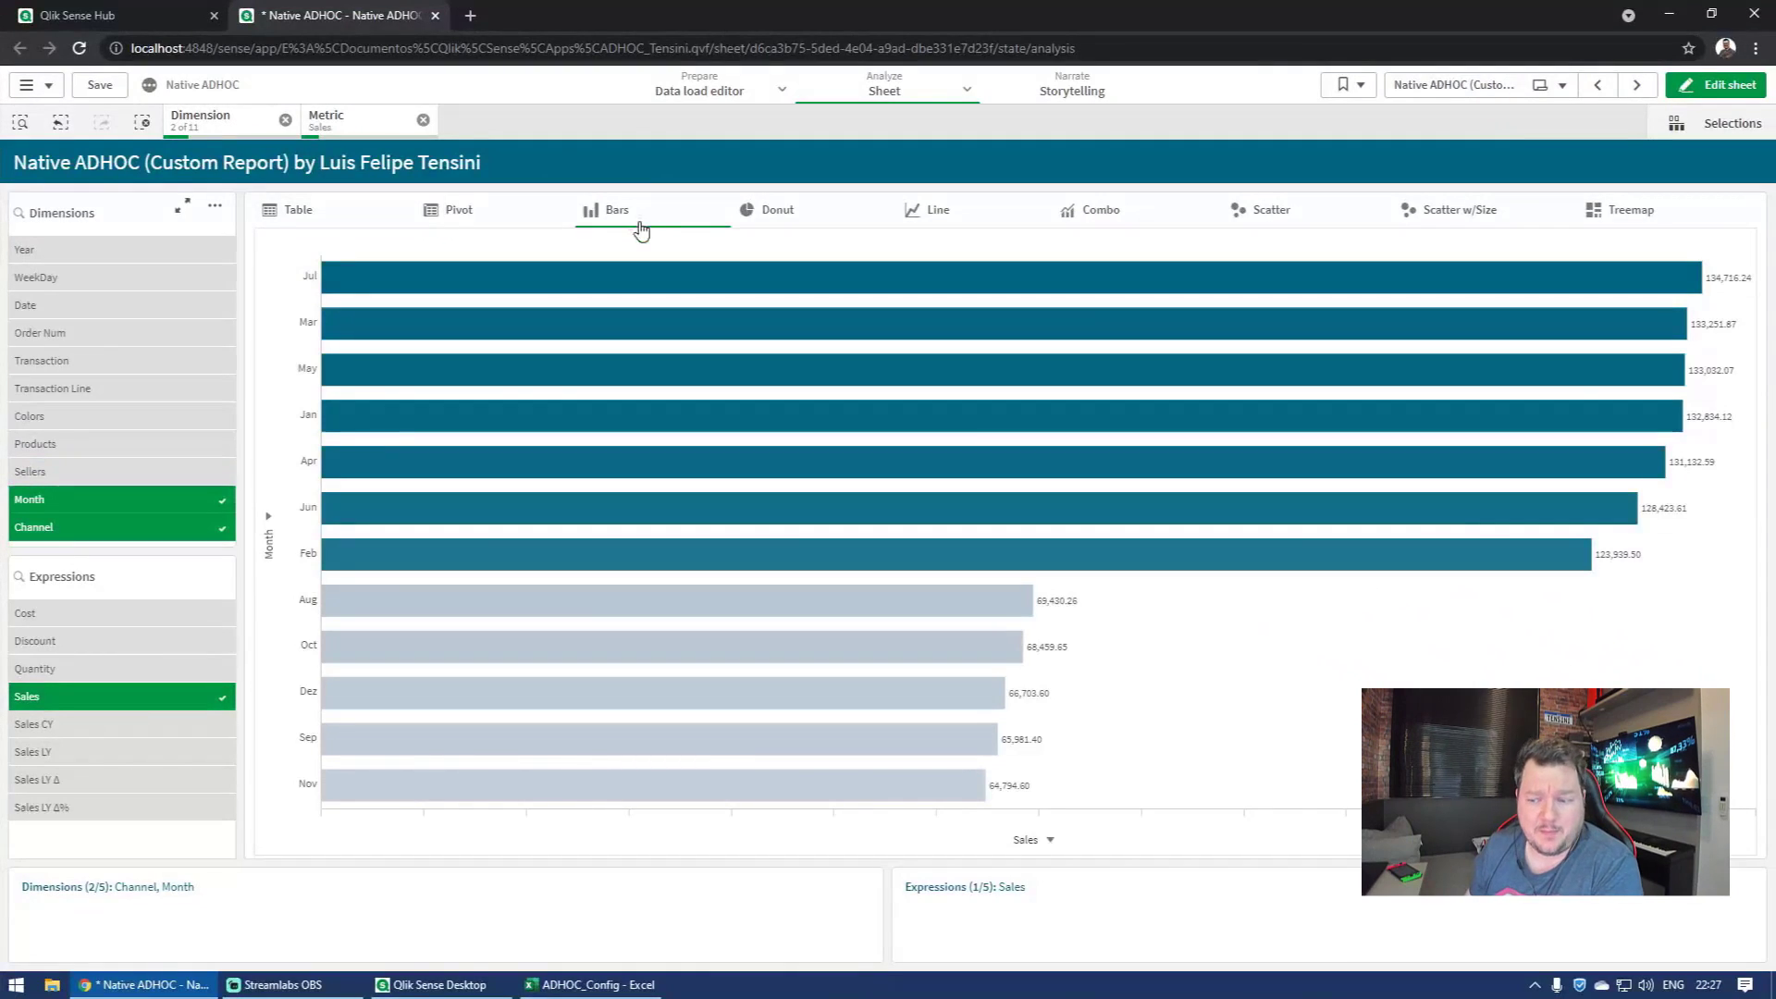
{"action": "left_click", "coordinate": [639, 222]}
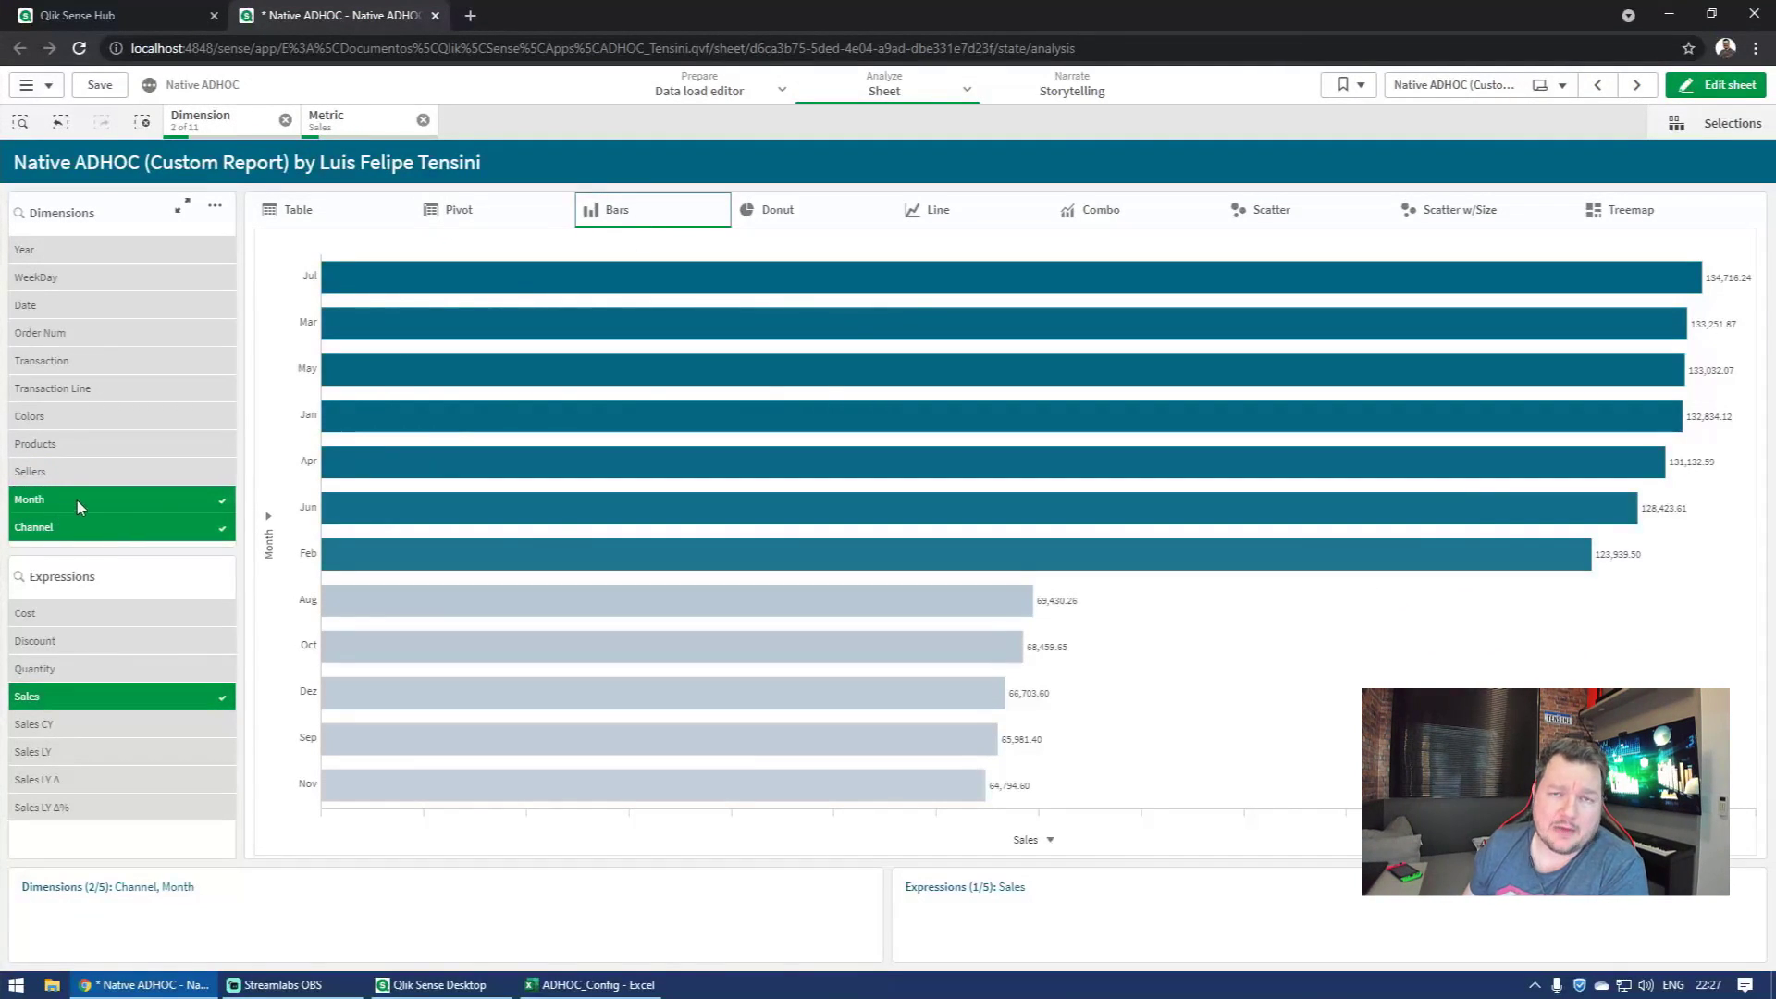
Step: Replace the Sales expression with Quantity in the bar chart, checking the alternative dimensions and measures offered on its axes
{"action": "left_click", "coordinate": [268, 555]}
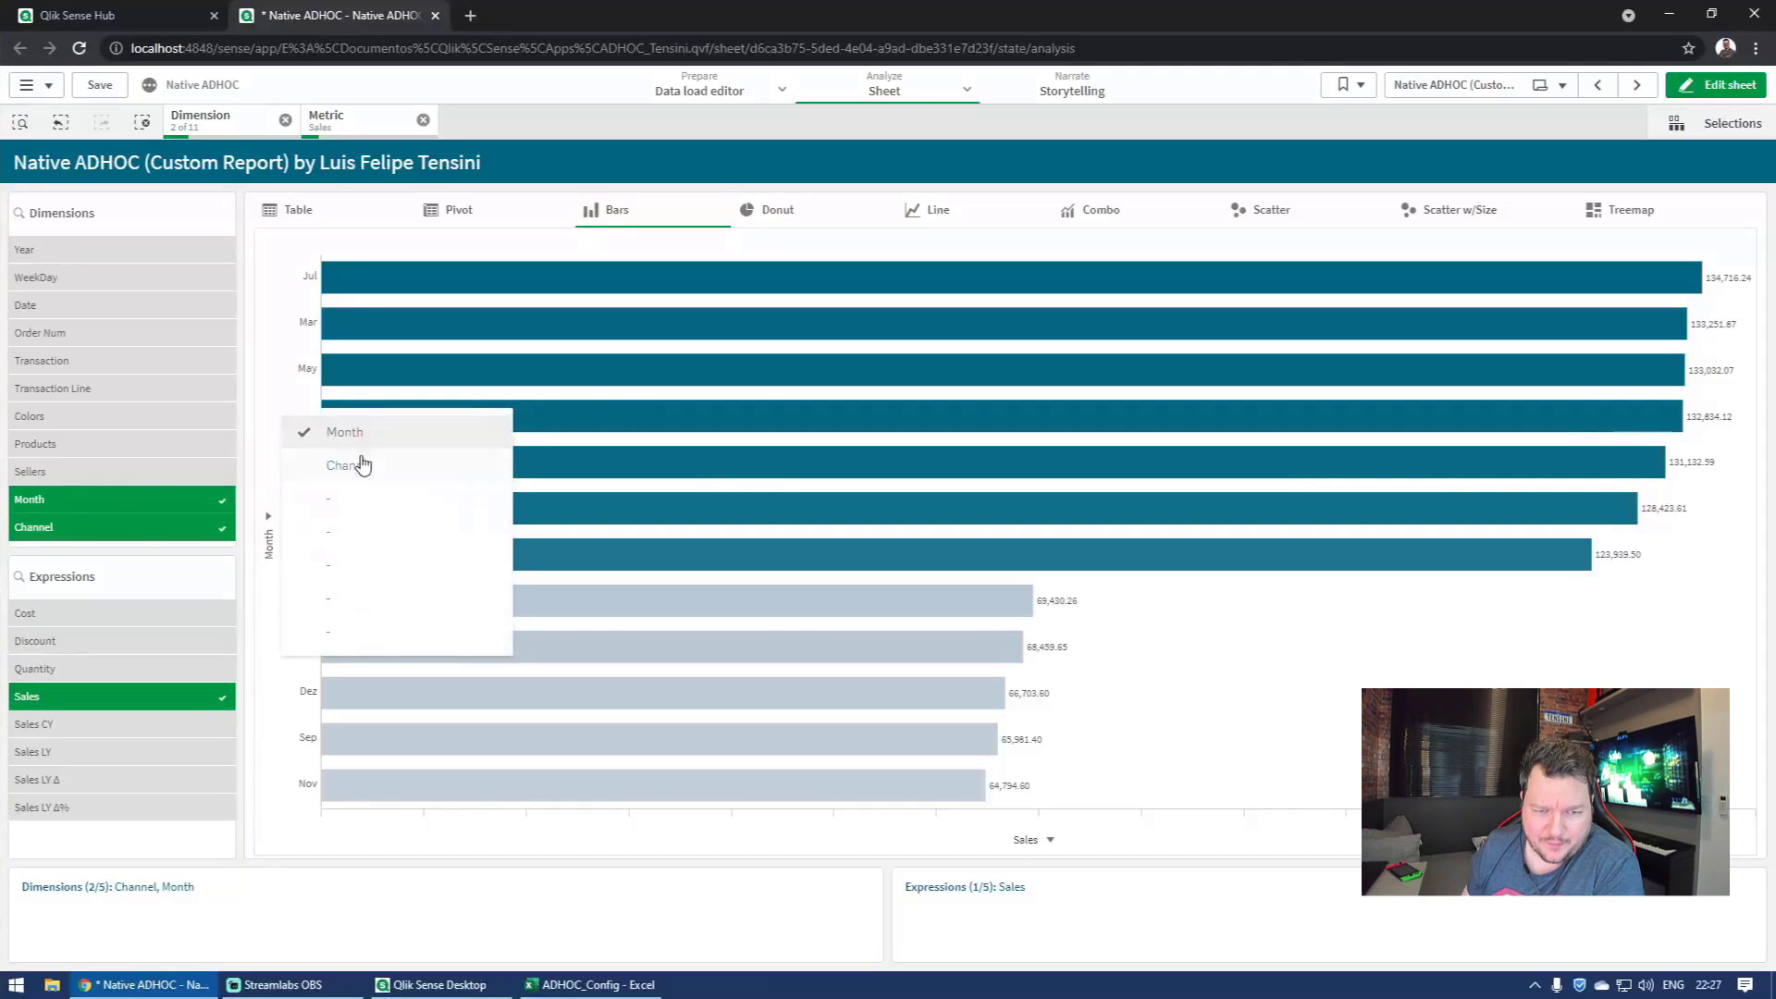
{"action": "left_click", "coordinate": [111, 534]}
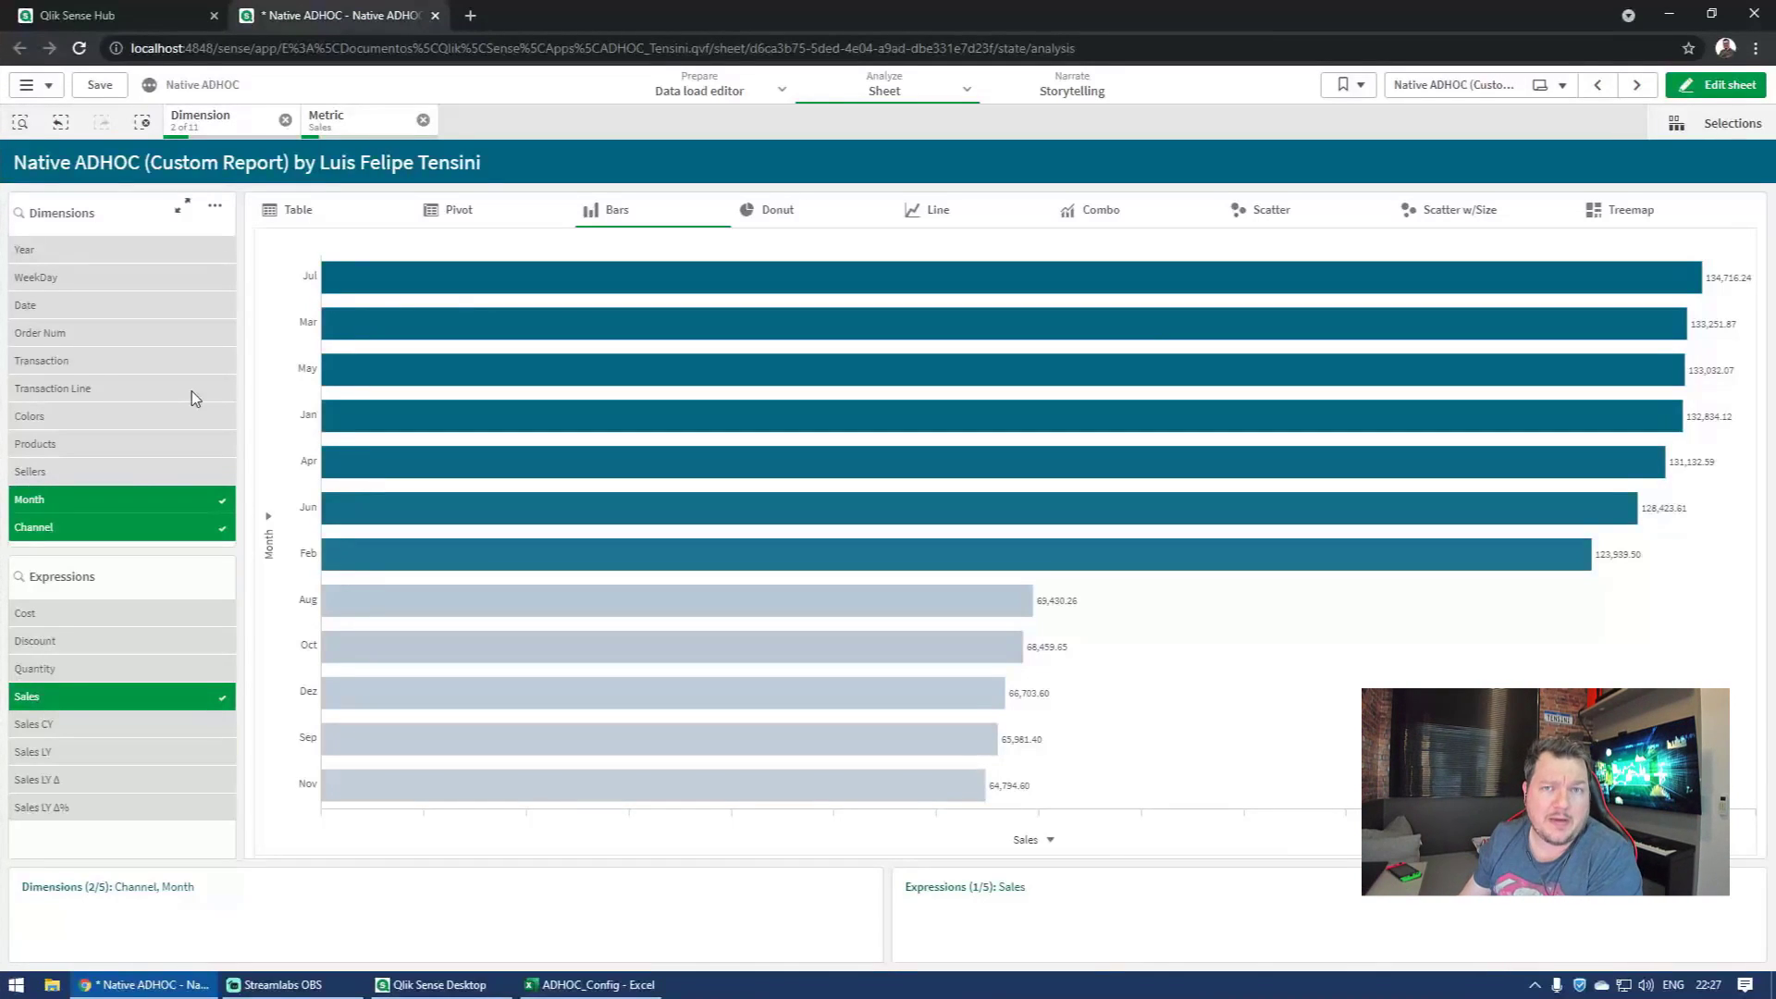
{"action": "left_click", "coordinate": [85, 670]}
{"action": "left_click", "coordinate": [178, 544]}
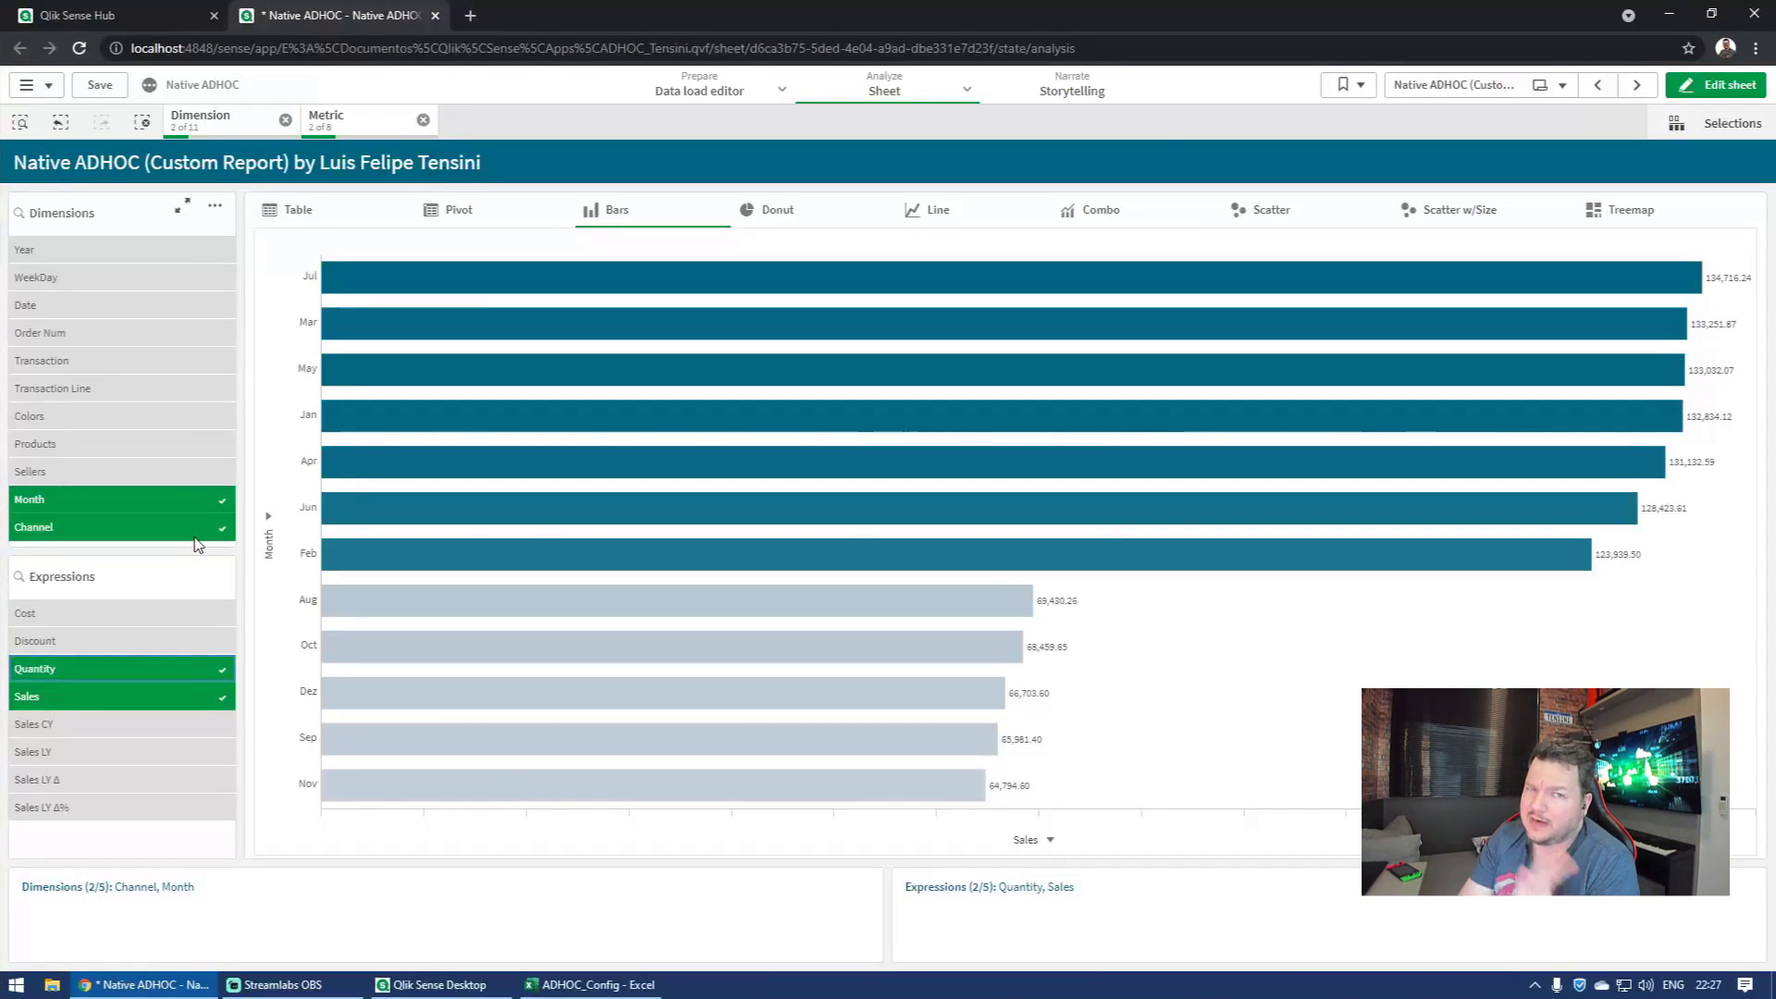
{"action": "left_click", "coordinate": [1049, 841]}
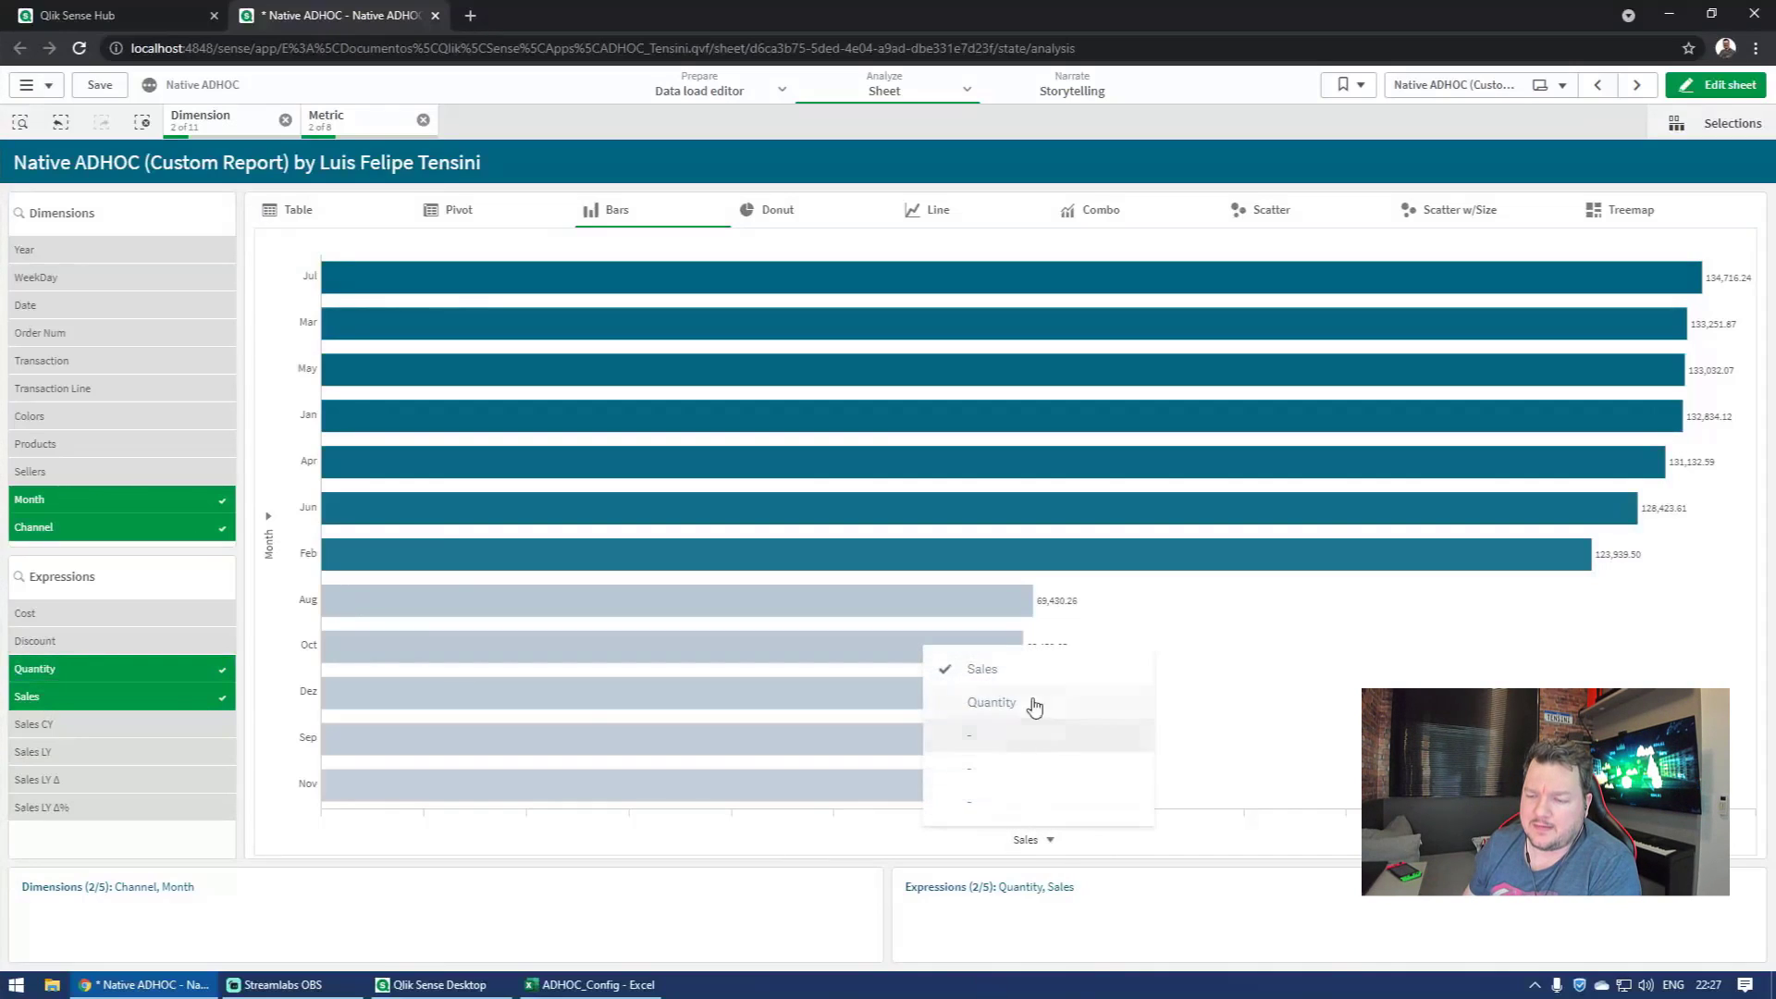
{"action": "left_click", "coordinate": [111, 699]}
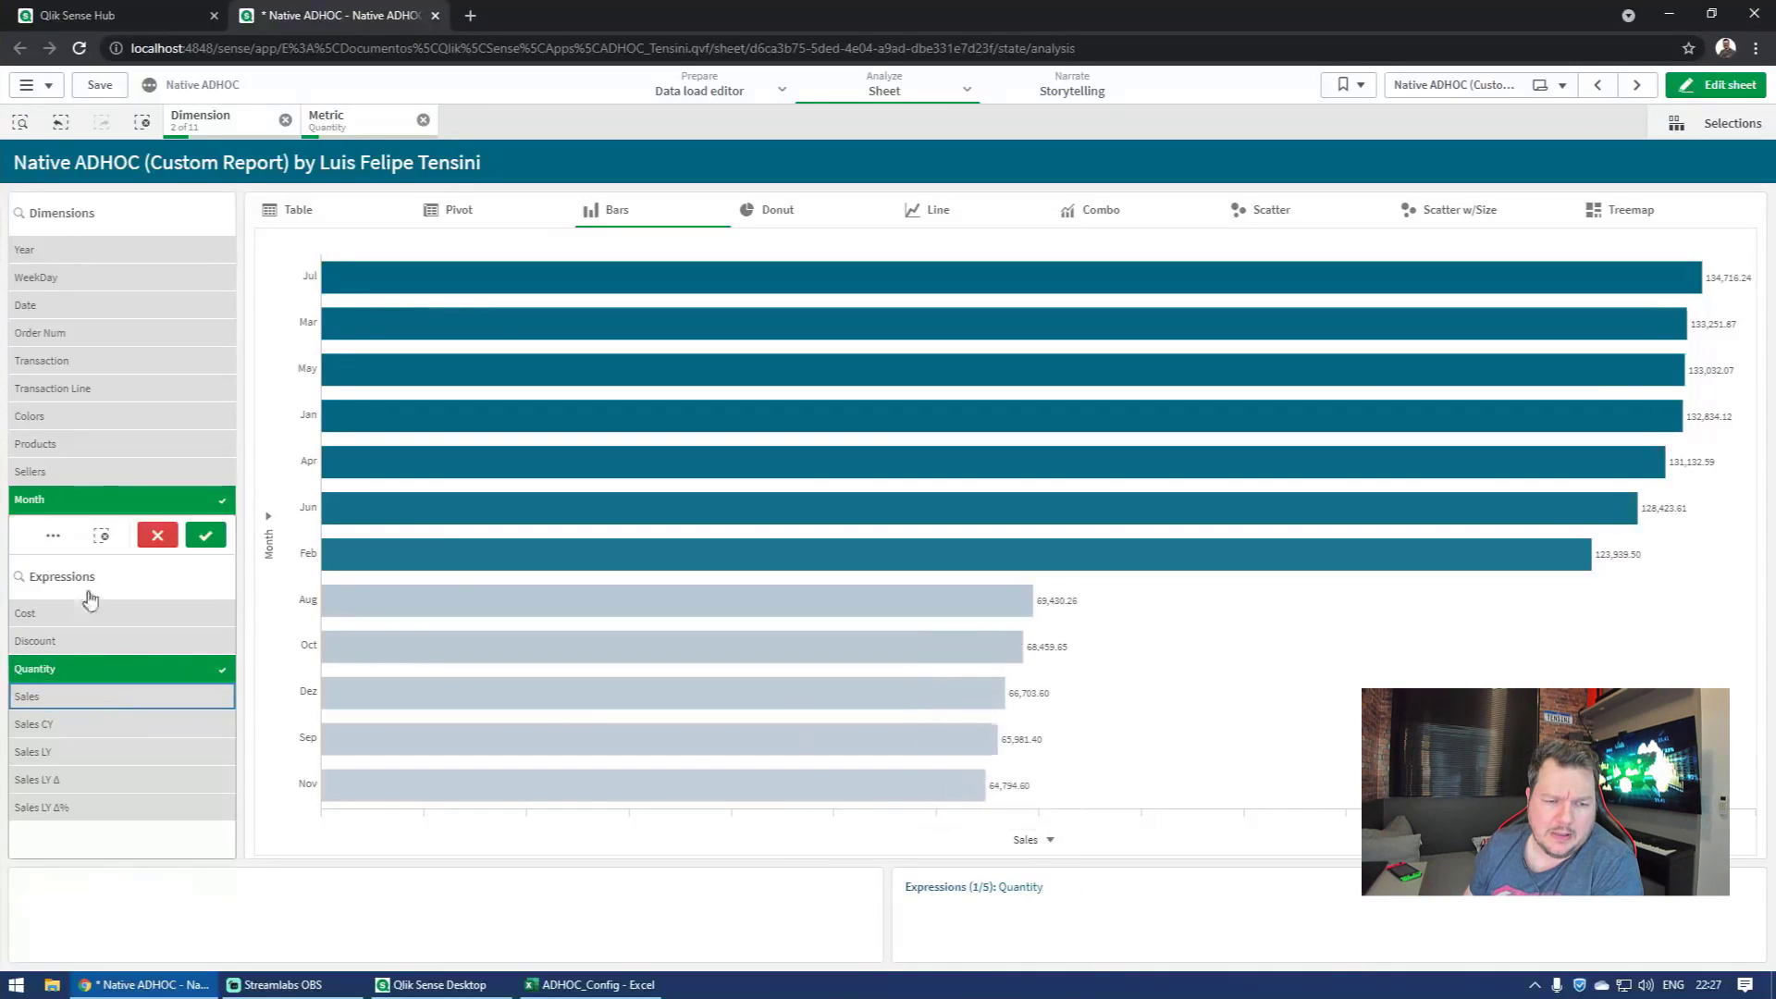
{"action": "left_click", "coordinate": [206, 535]}
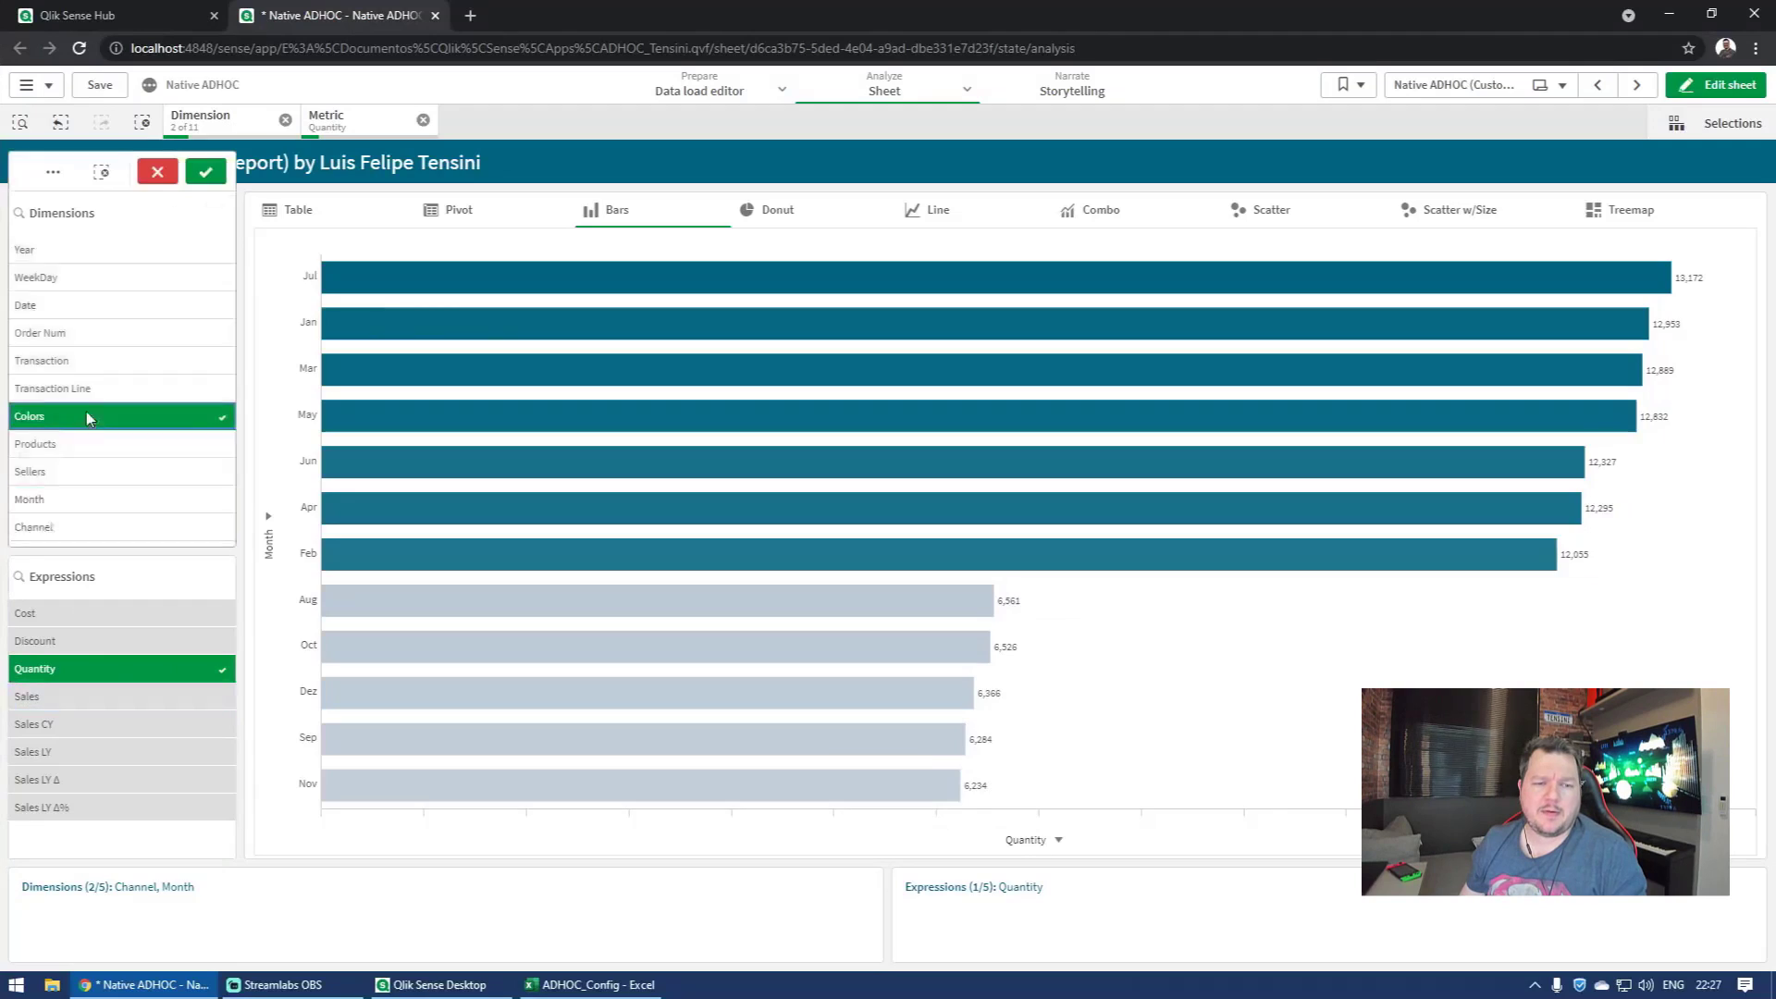
Step: Replace the Month and Channel dimensions with Colors, and switch the visualization to the Donut chart
{"action": "left_click", "coordinate": [90, 418]}
{"action": "left_click", "coordinate": [206, 170]}
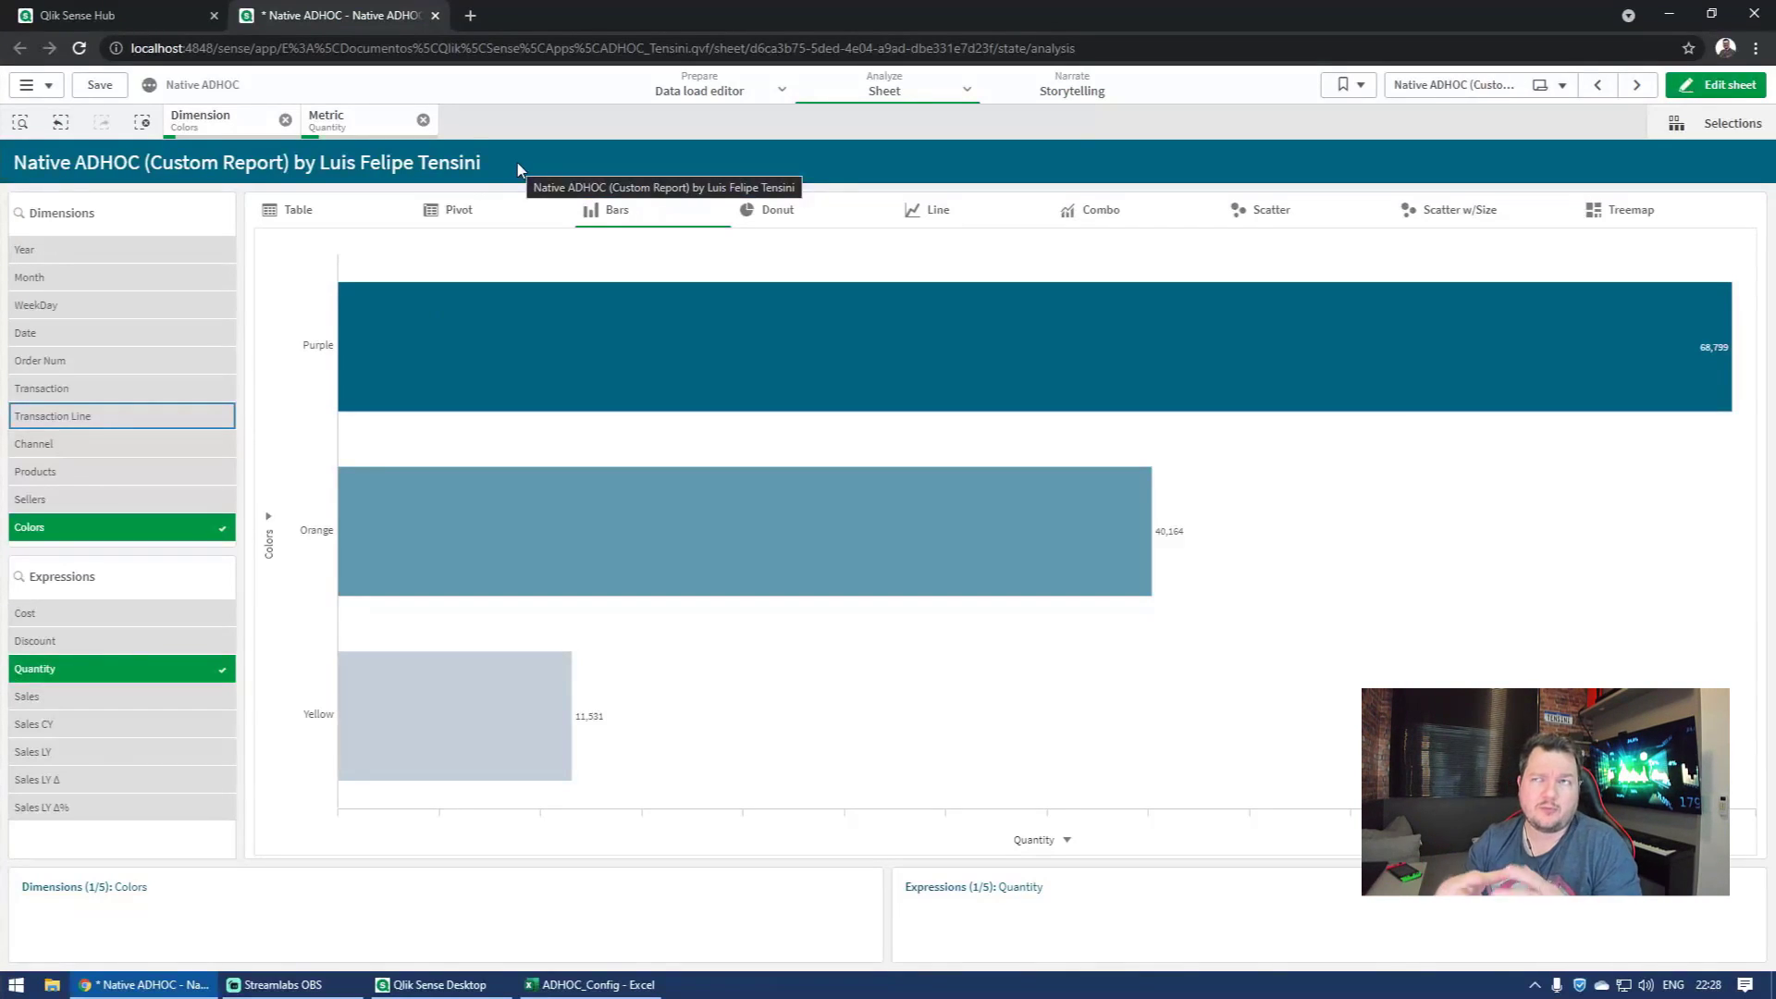
{"action": "left_click", "coordinate": [760, 216]}
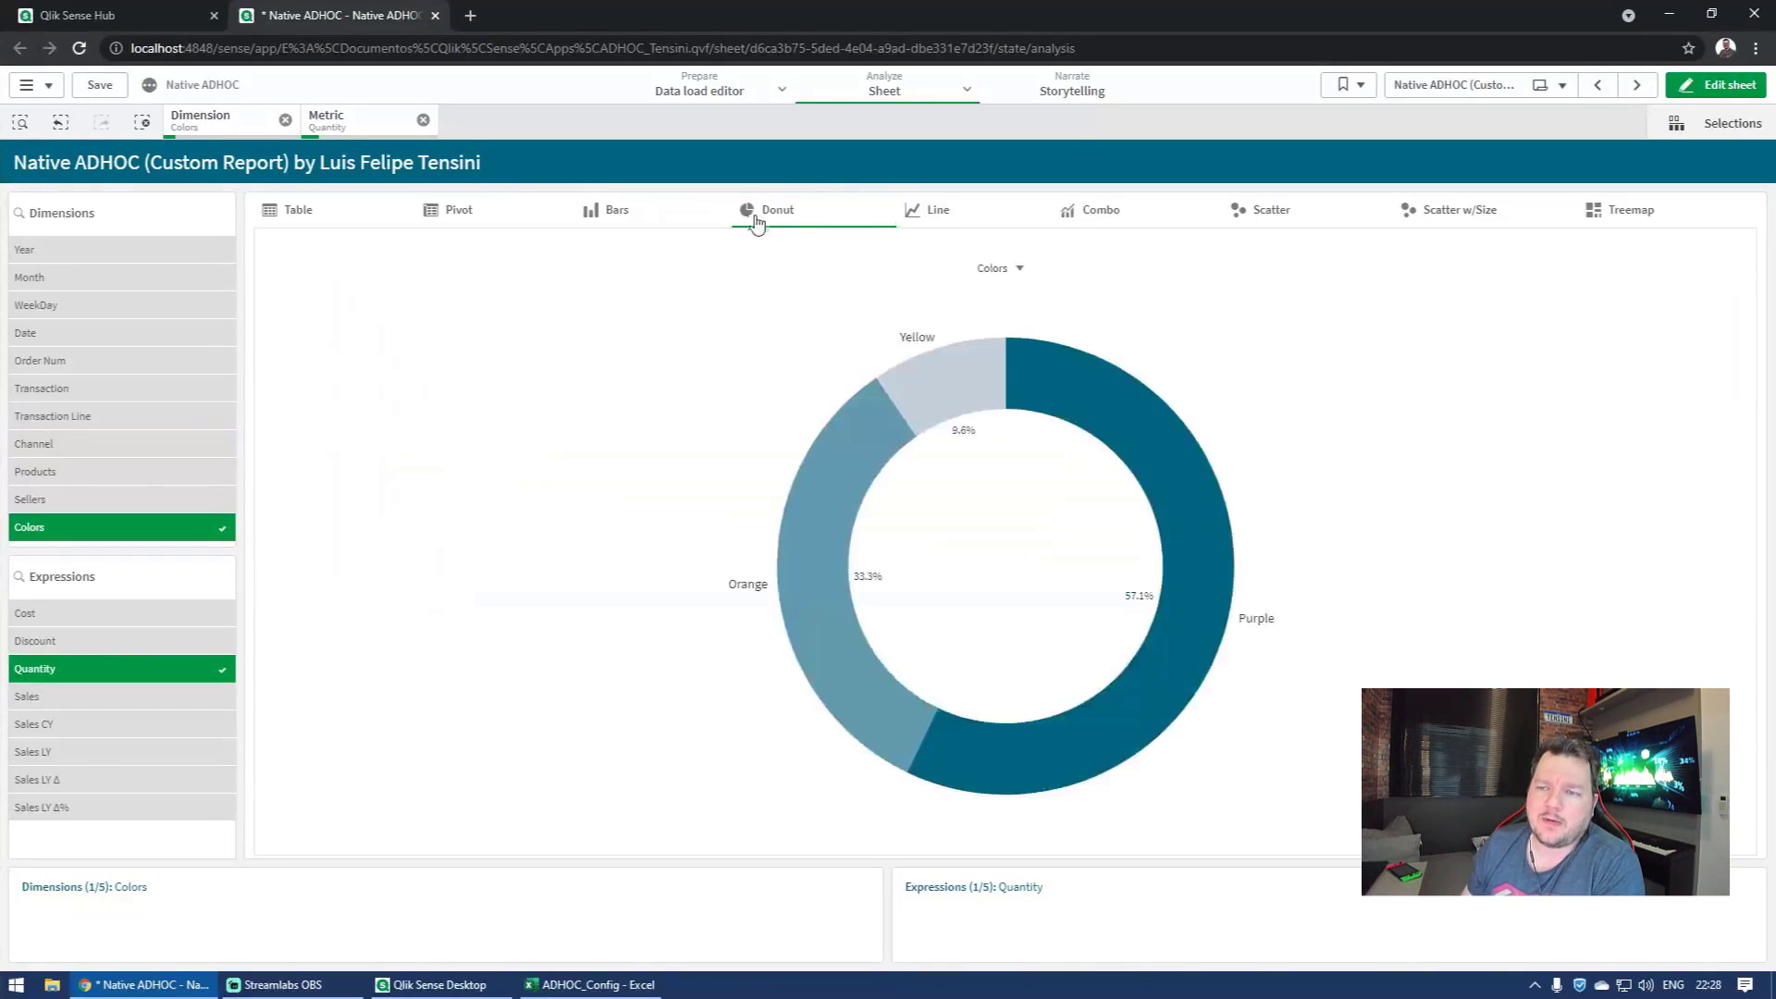
{"action": "mouse_move", "coordinate": [938, 400]}
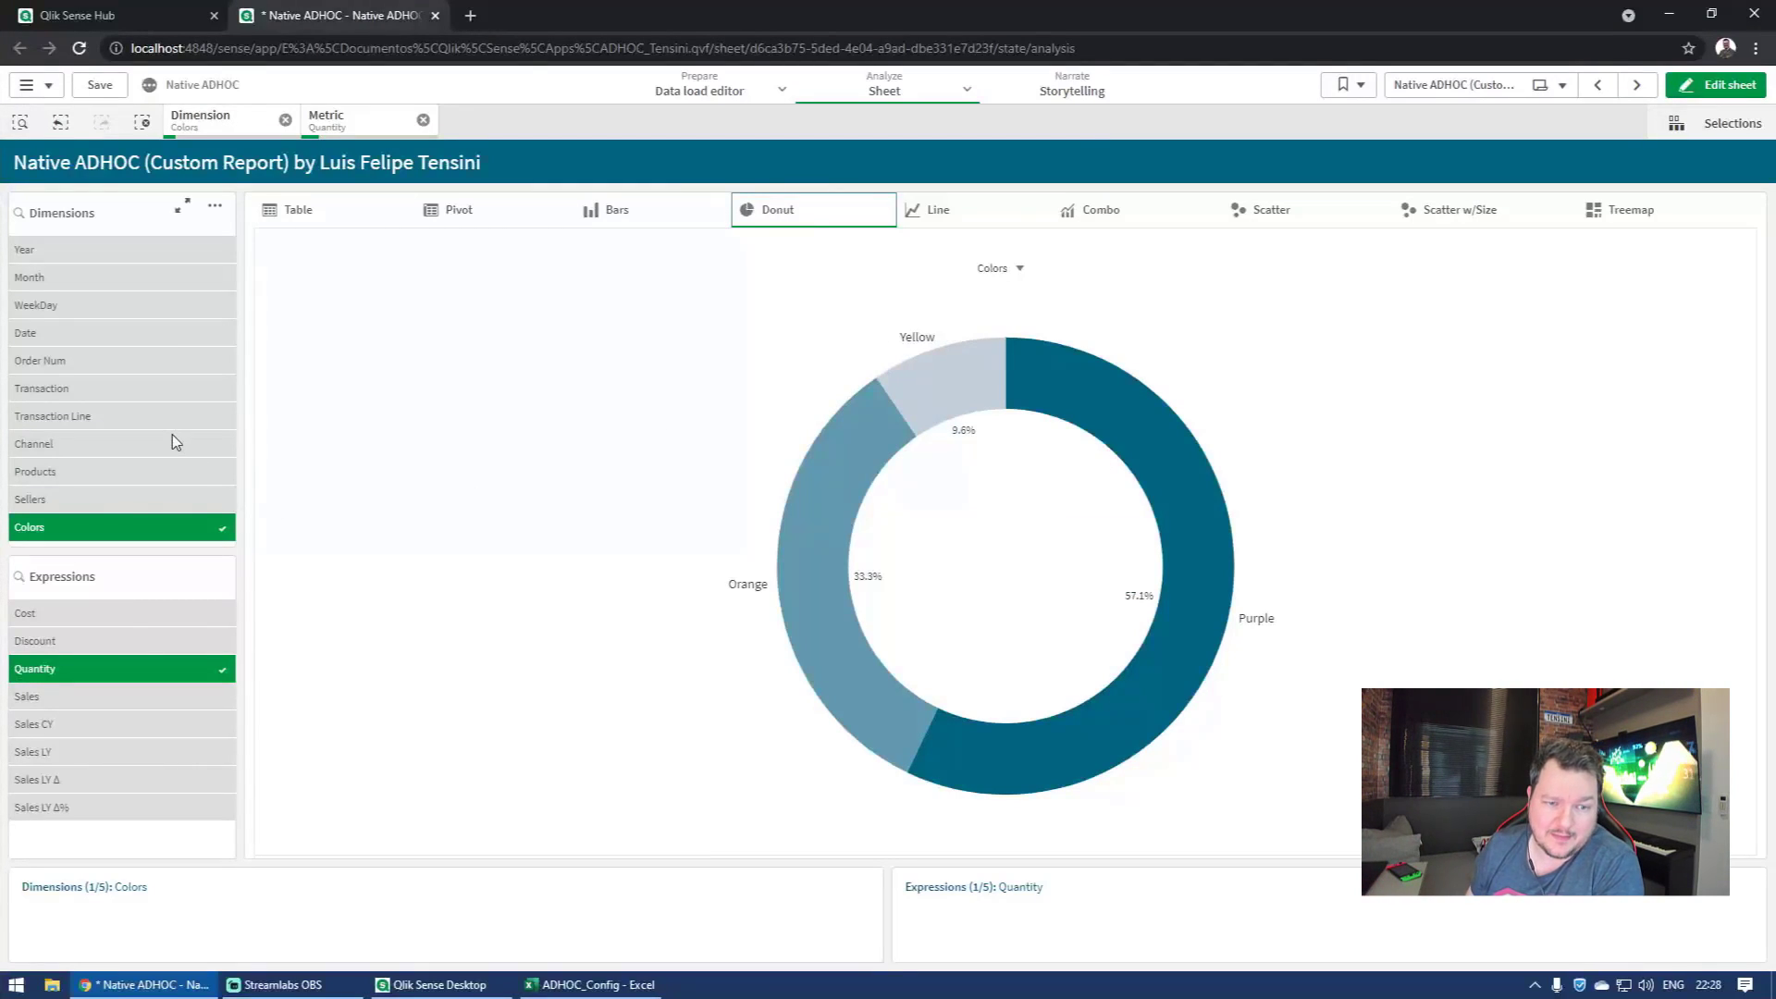
Step: Replace Colors with the Products dimension in the donut chart, and inspect its Others slice
{"action": "left_click", "coordinate": [87, 482]}
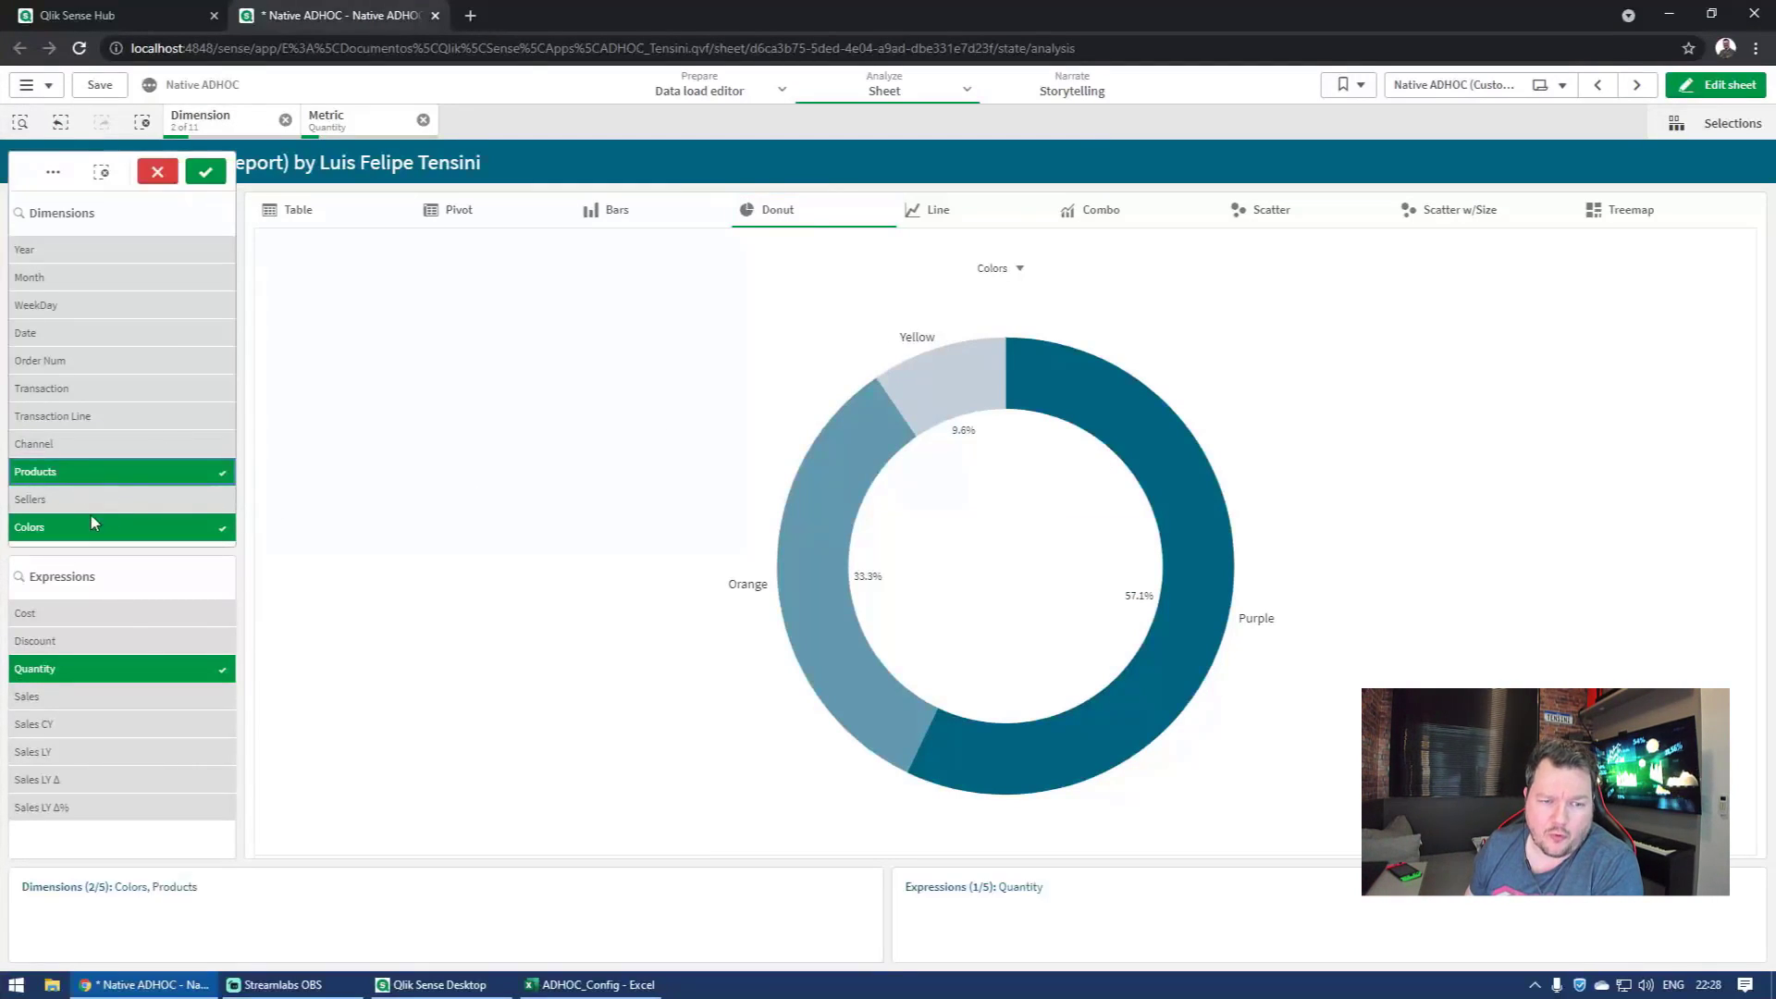
{"action": "left_click", "coordinate": [196, 172]}
{"action": "mouse_move", "coordinate": [808, 490]}
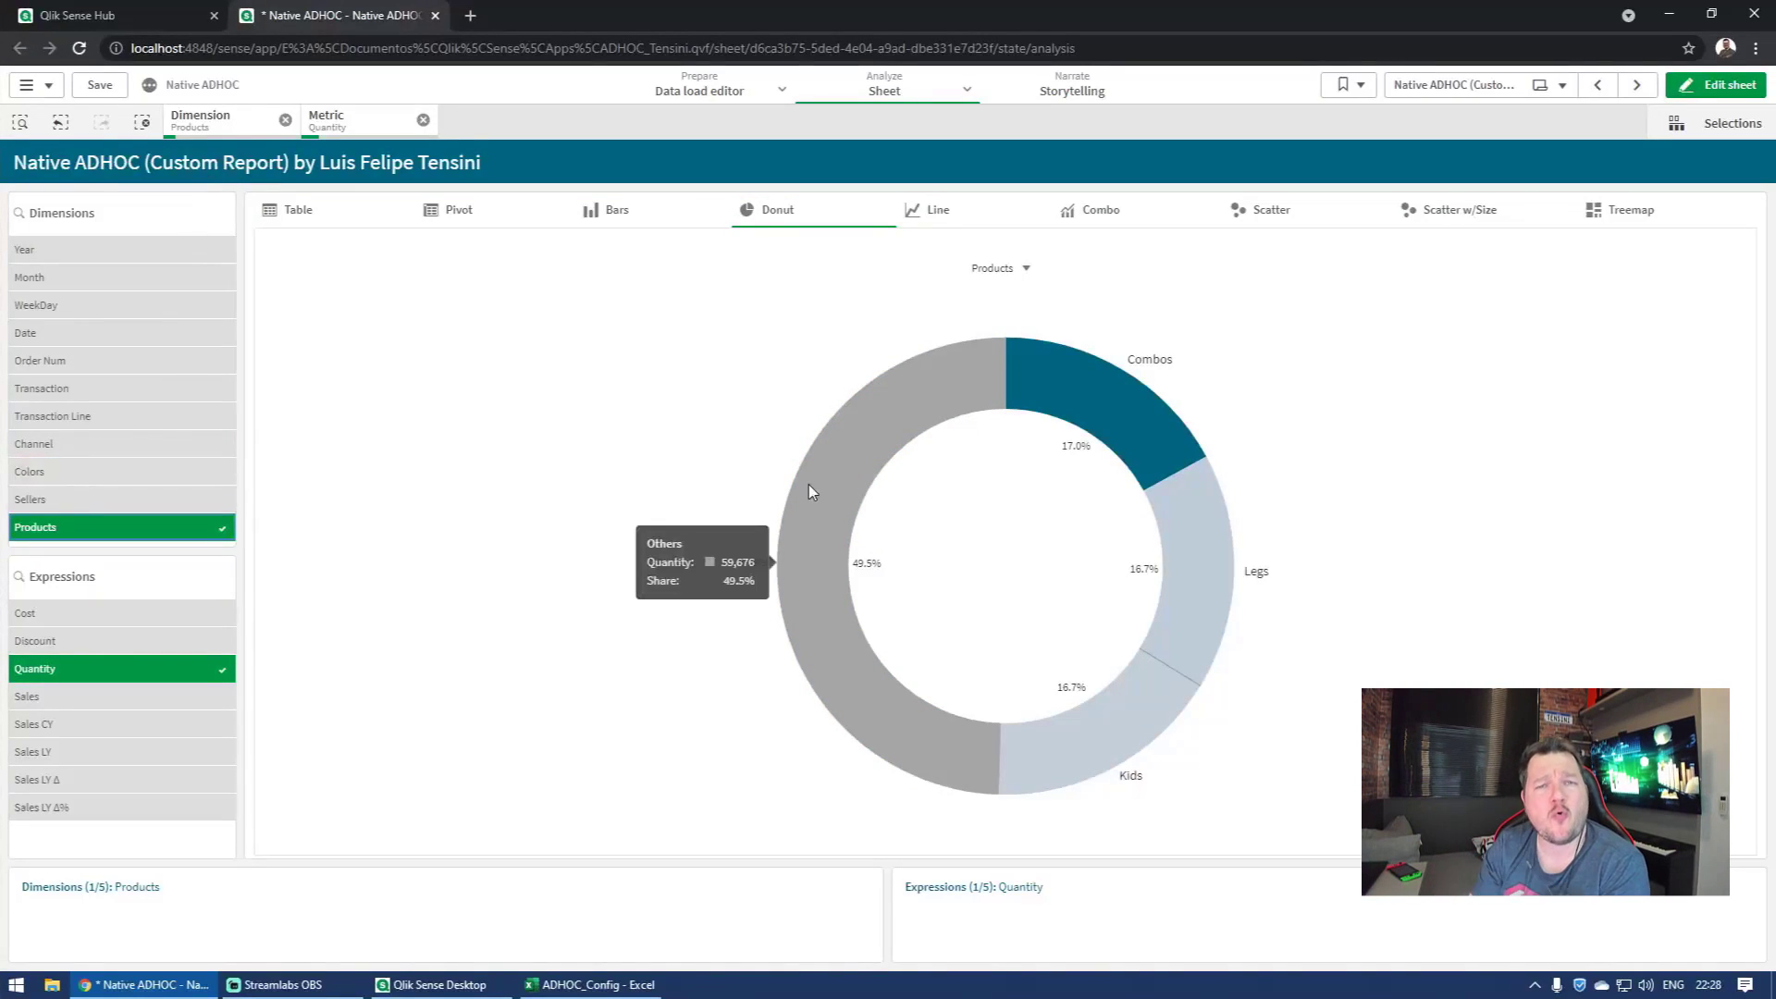
{"action": "mouse_move", "coordinate": [985, 385]}
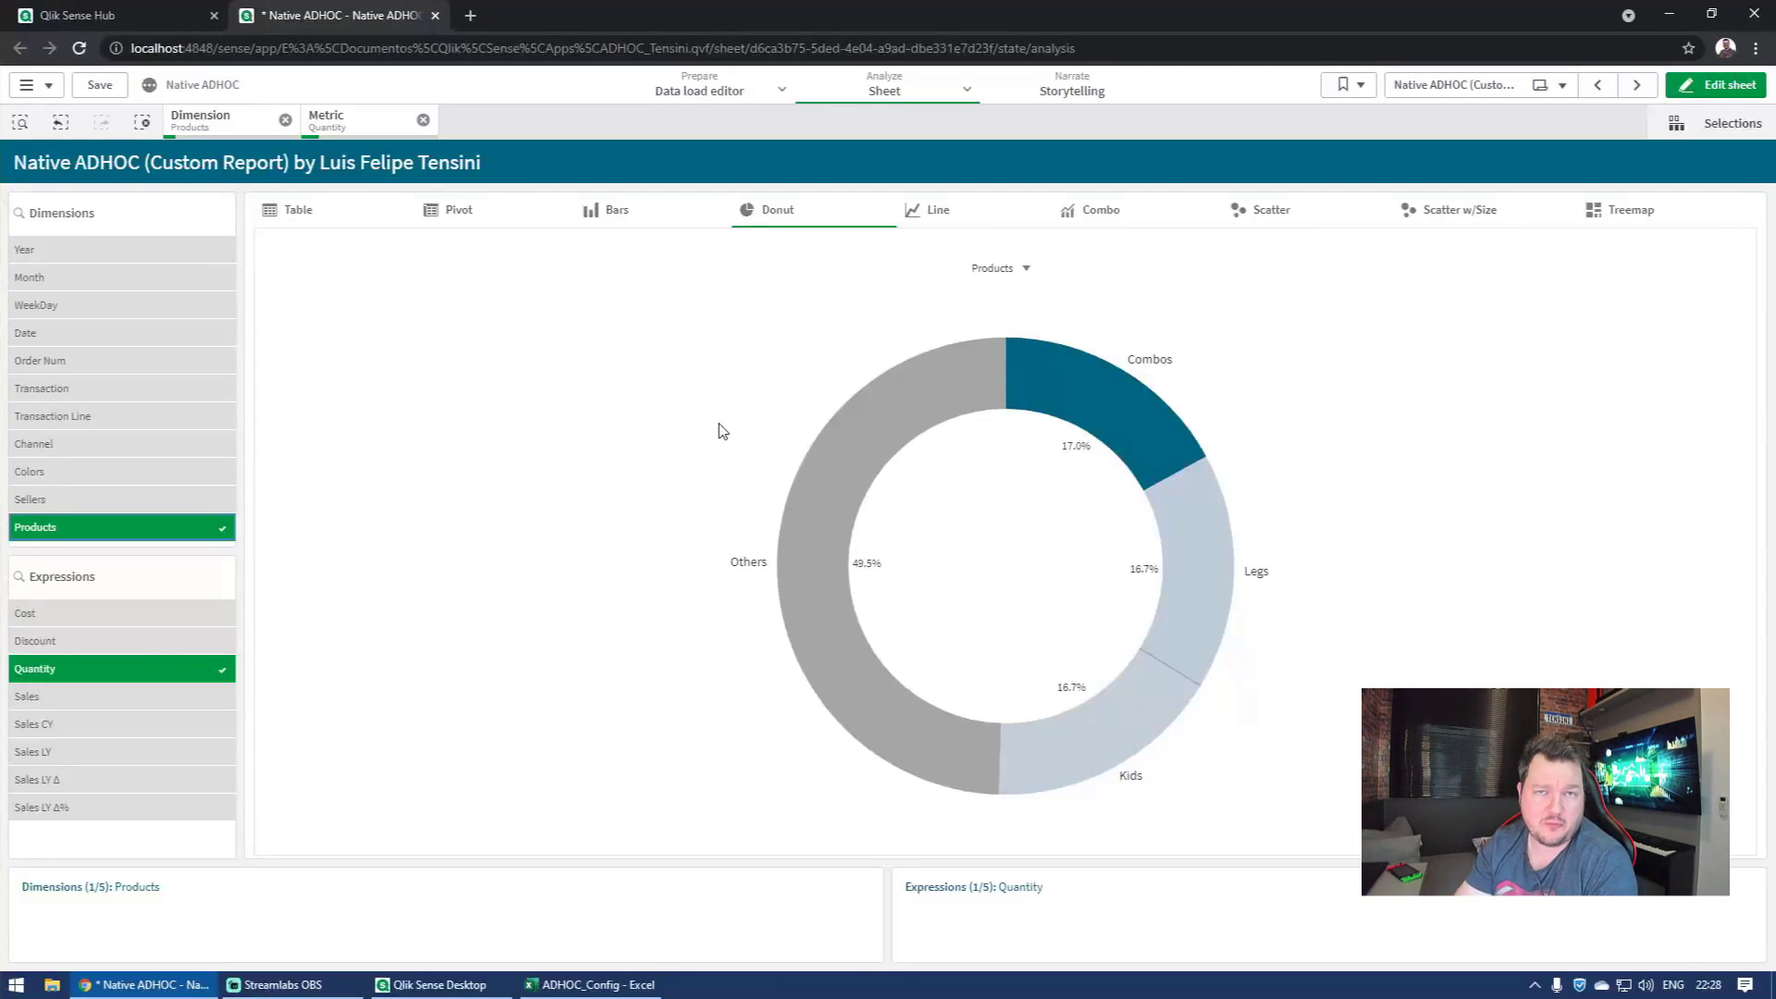
Step: Switch to the Line chart and plot the Sales CY and Sales LY expressions by Month
{"action": "left_click", "coordinate": [946, 220]}
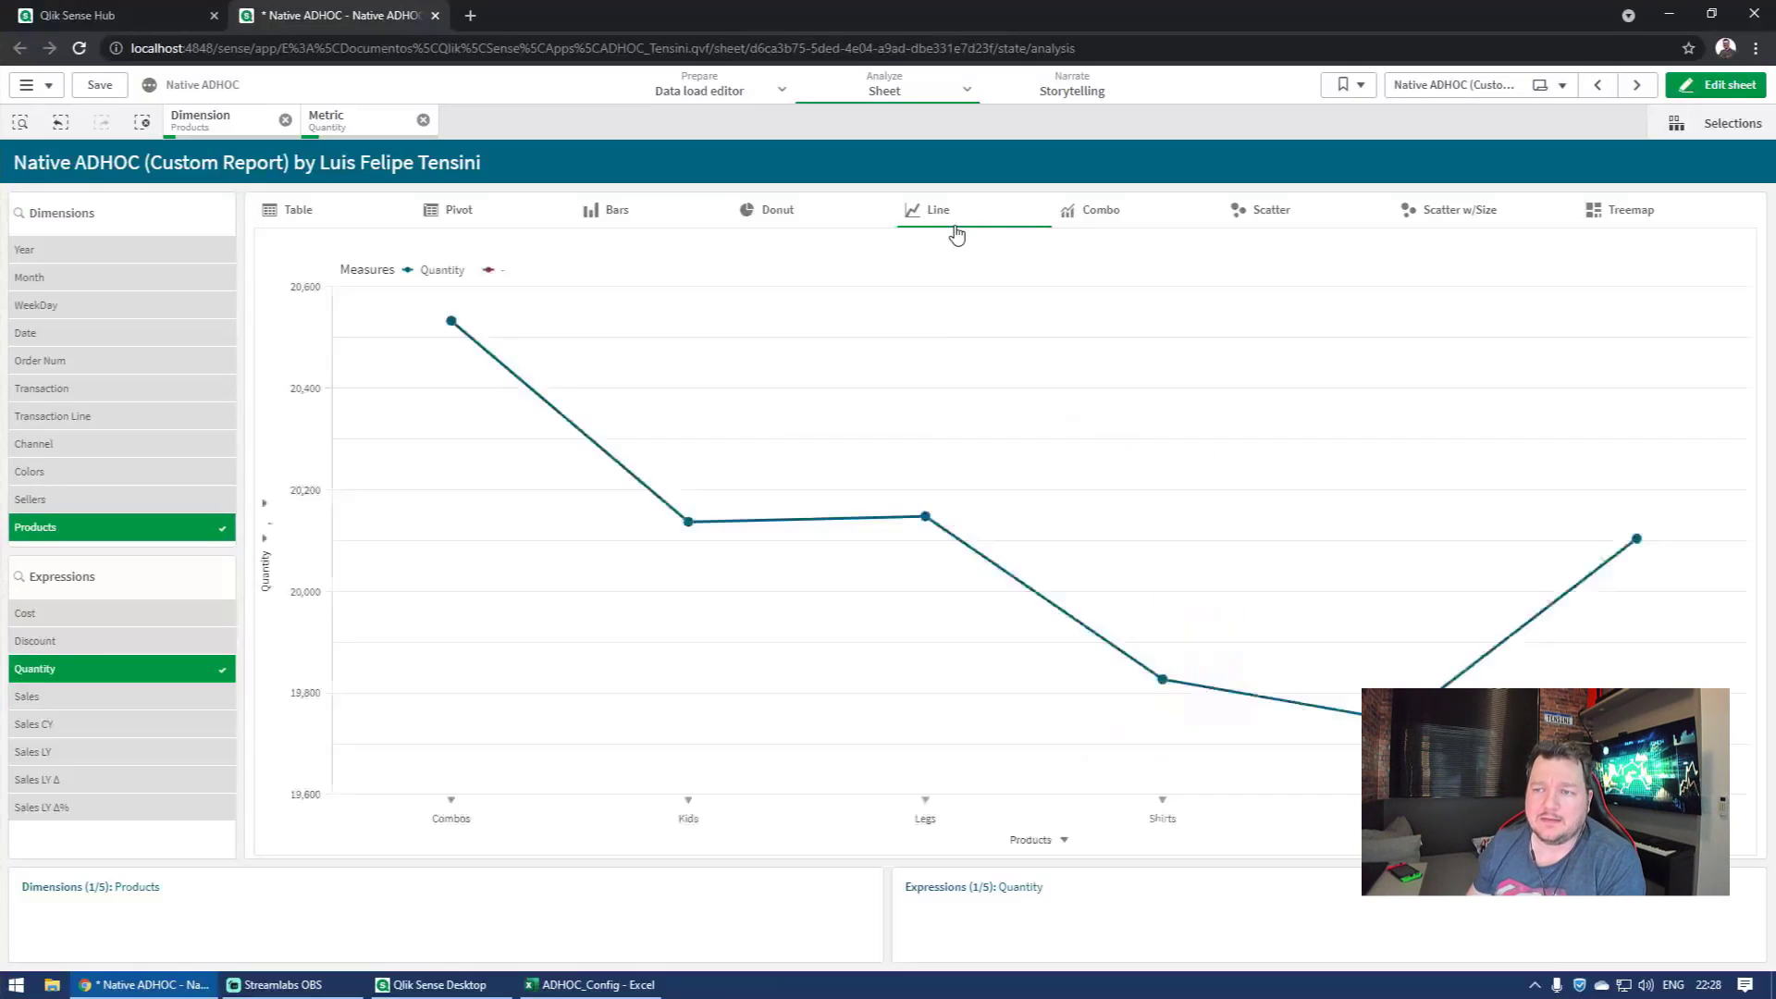
{"action": "left_click", "coordinate": [80, 527]}
{"action": "left_click", "coordinate": [69, 277]}
{"action": "left_click", "coordinate": [81, 666]}
{"action": "left_click_drag", "start_coordinate": [86, 731], "coordinate": [86, 753]}
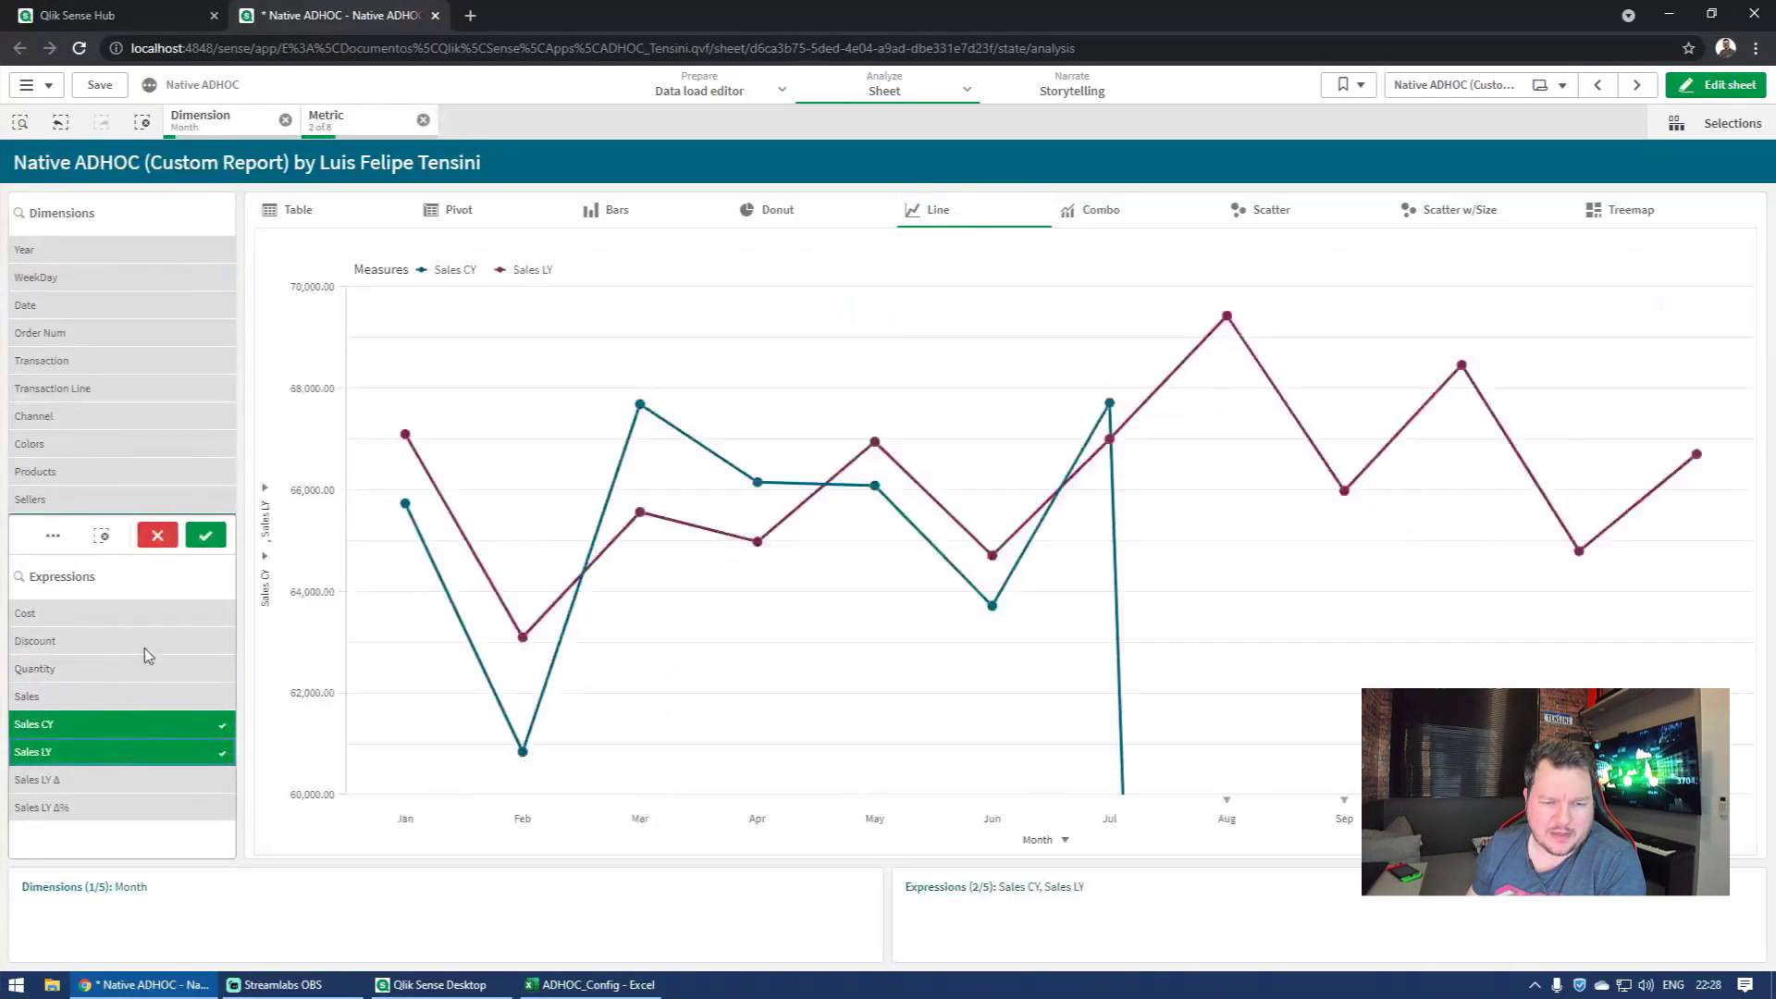
{"action": "left_click", "coordinate": [205, 535]}
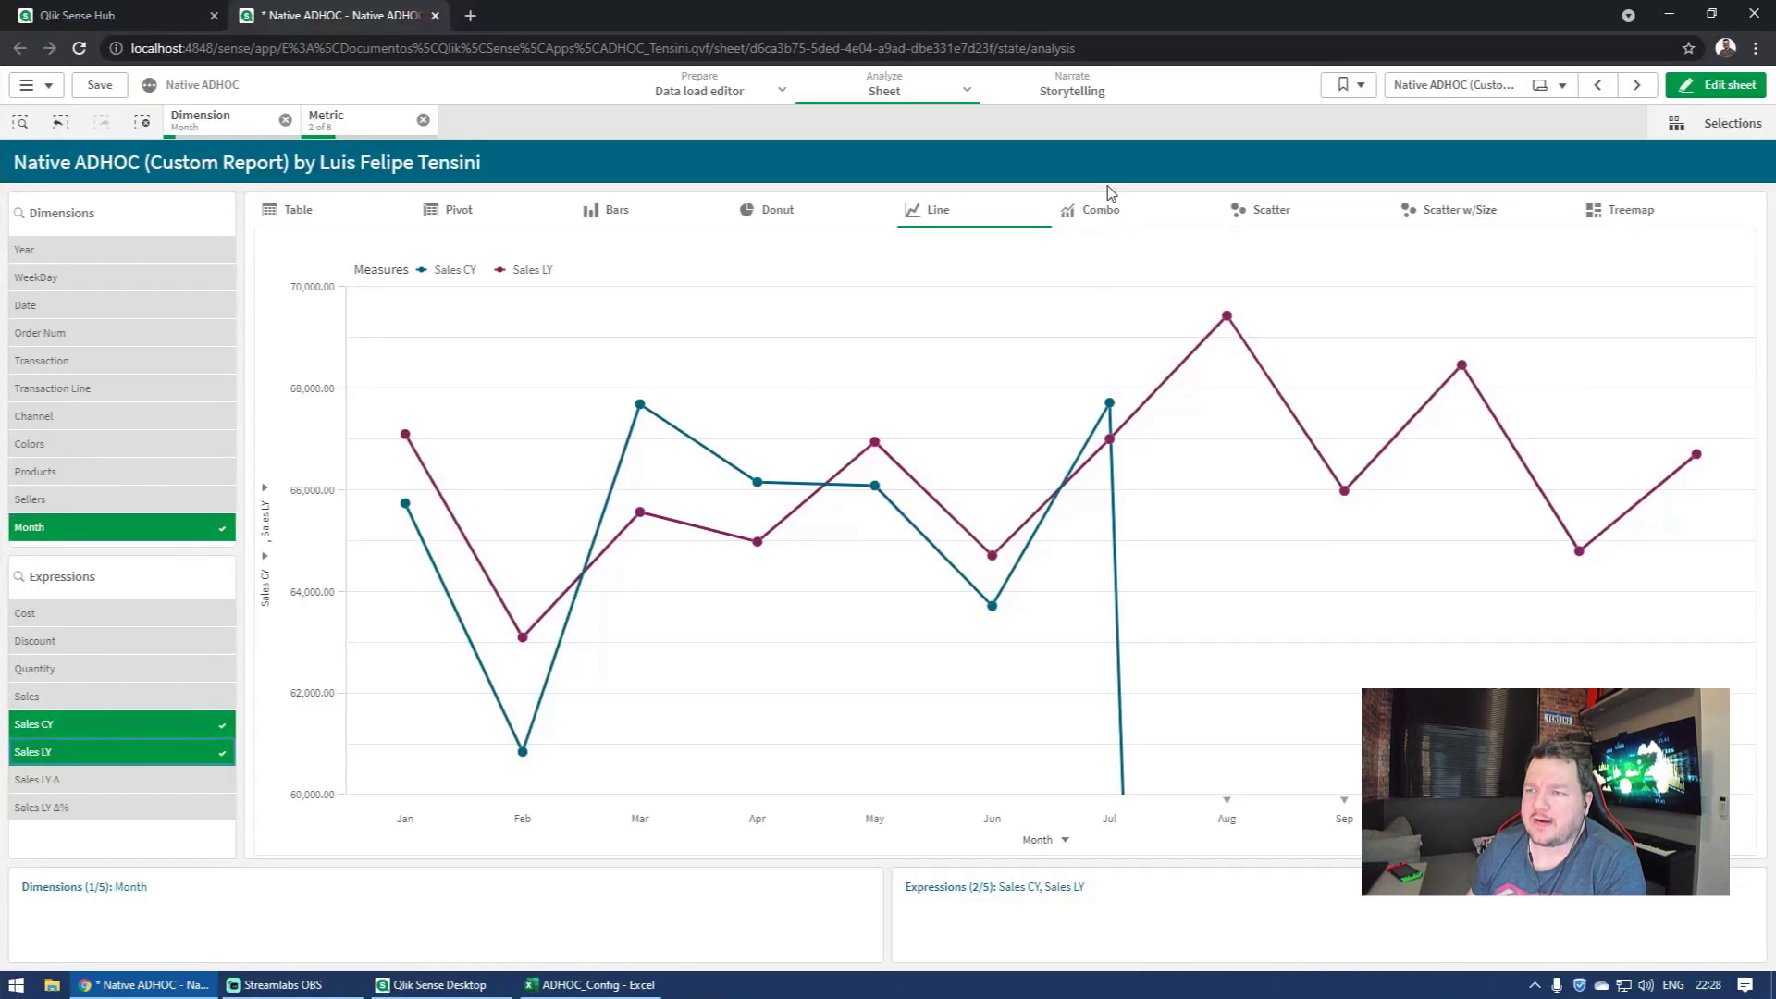
Step: Switch to the Combo chart and replace the Sales LY expression with Sales LY Δ%
{"action": "left_click", "coordinate": [1098, 210]}
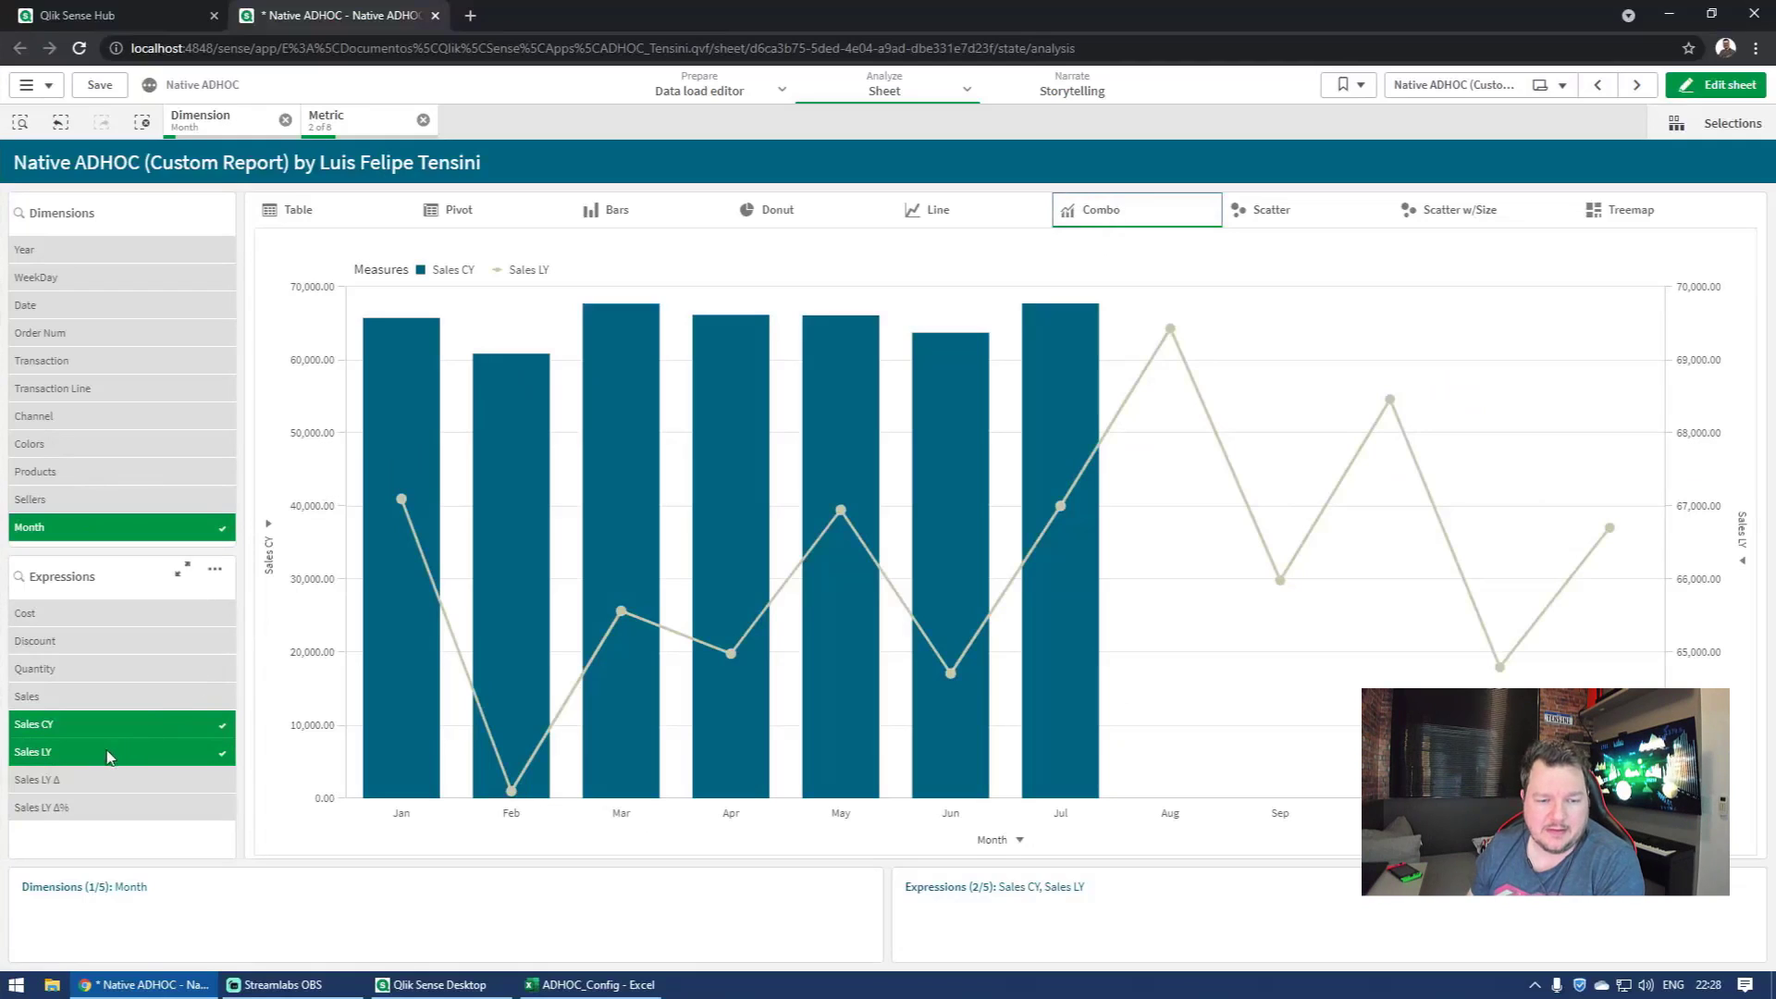
{"action": "left_click", "coordinate": [110, 757]}
{"action": "left_click", "coordinate": [89, 780]}
{"action": "left_click", "coordinate": [89, 779]}
{"action": "left_click", "coordinate": [88, 807]}
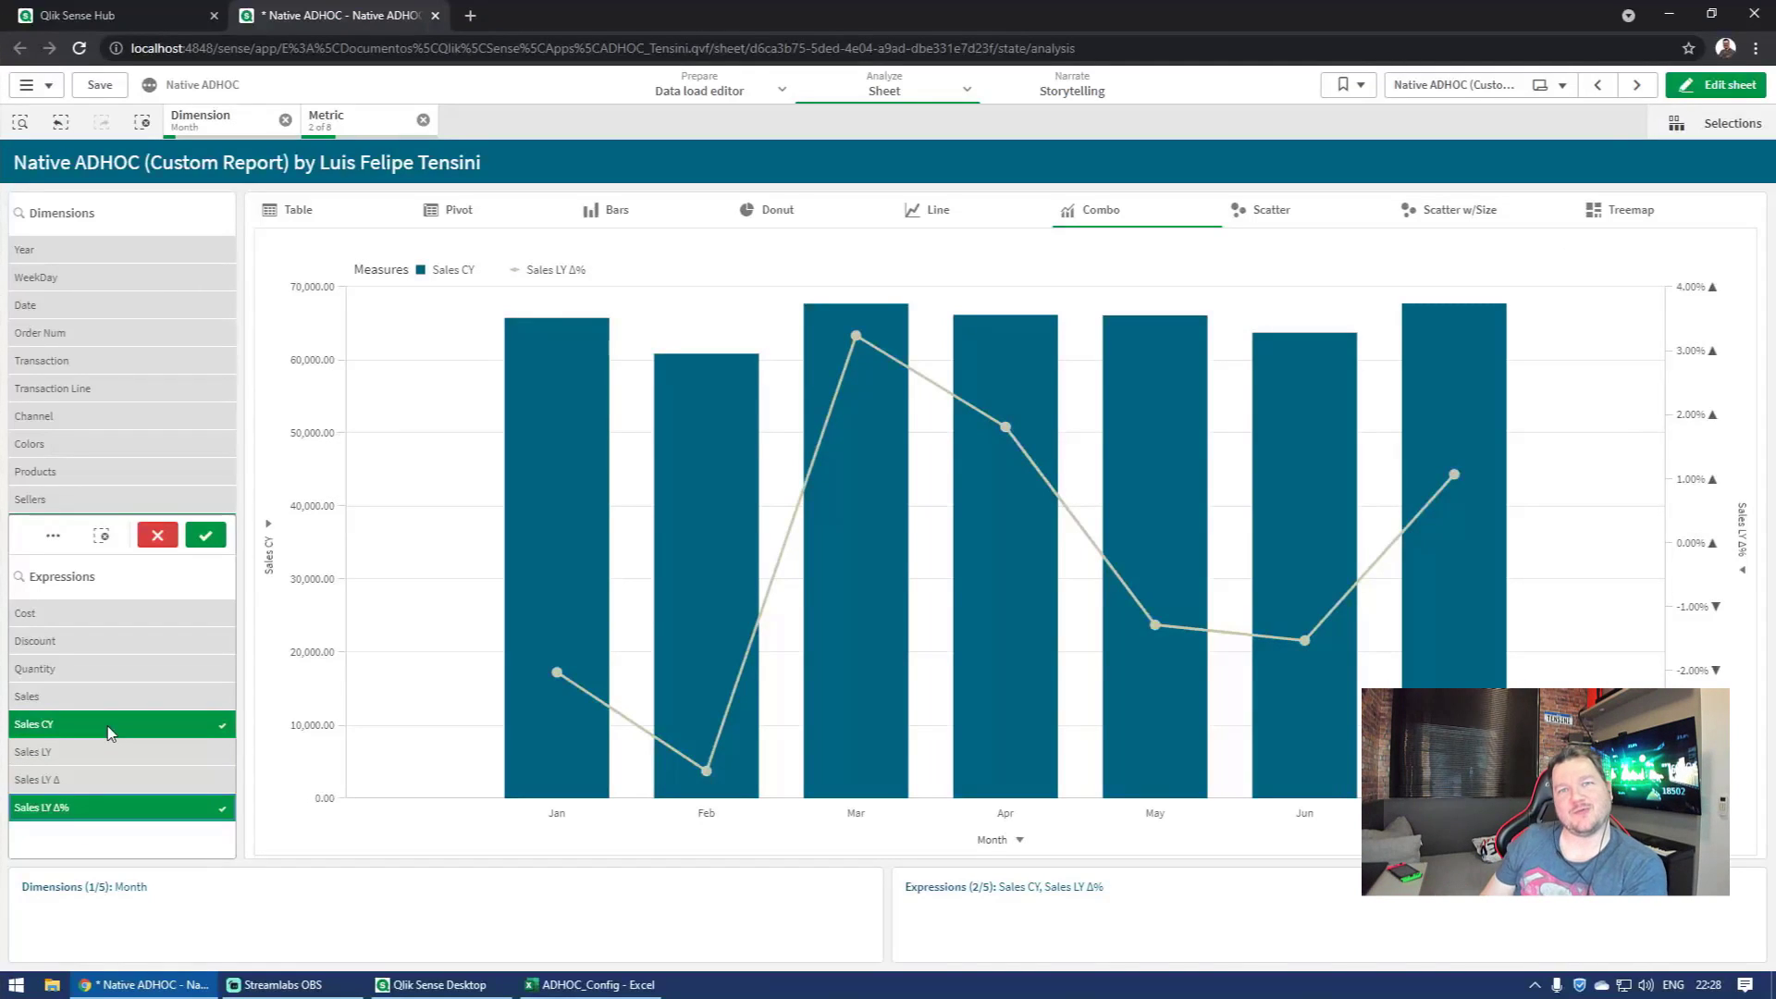
Step: Switch to the Scatter chart and replace the selections with the Channel dimension and the Sales and Quantity expressions
{"action": "left_click", "coordinate": [109, 730]}
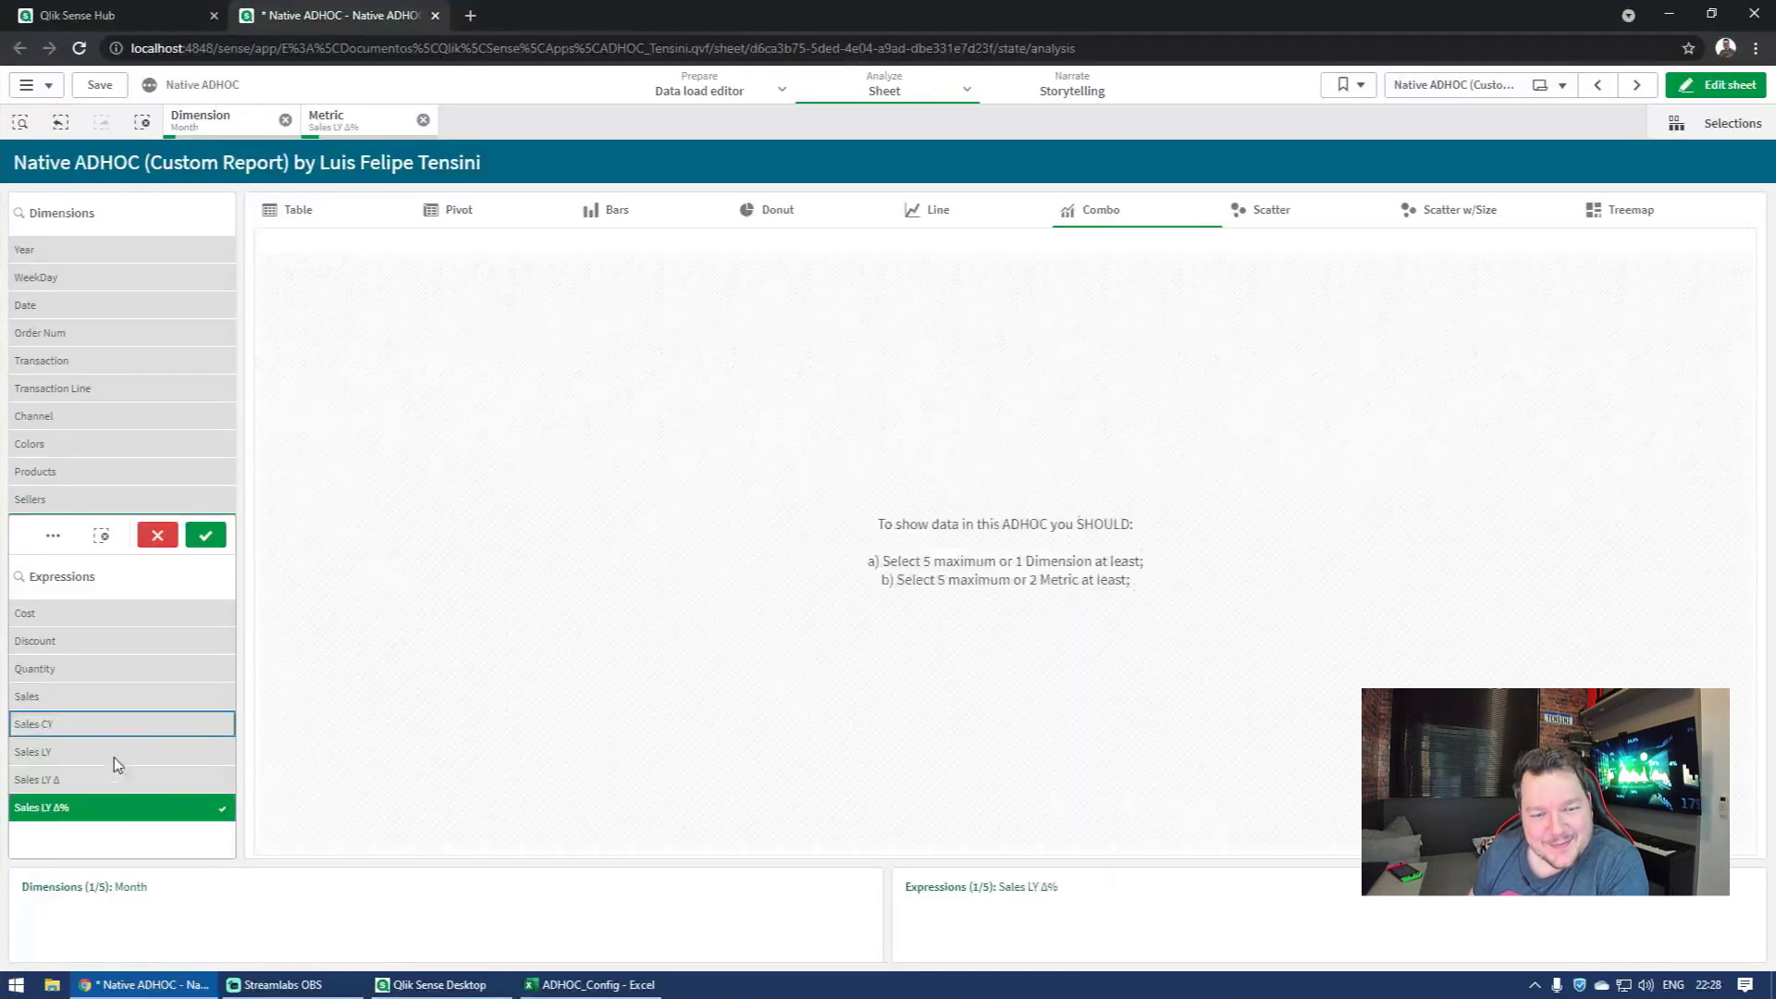
{"action": "left_click", "coordinate": [109, 805]}
{"action": "left_click", "coordinate": [1273, 218]}
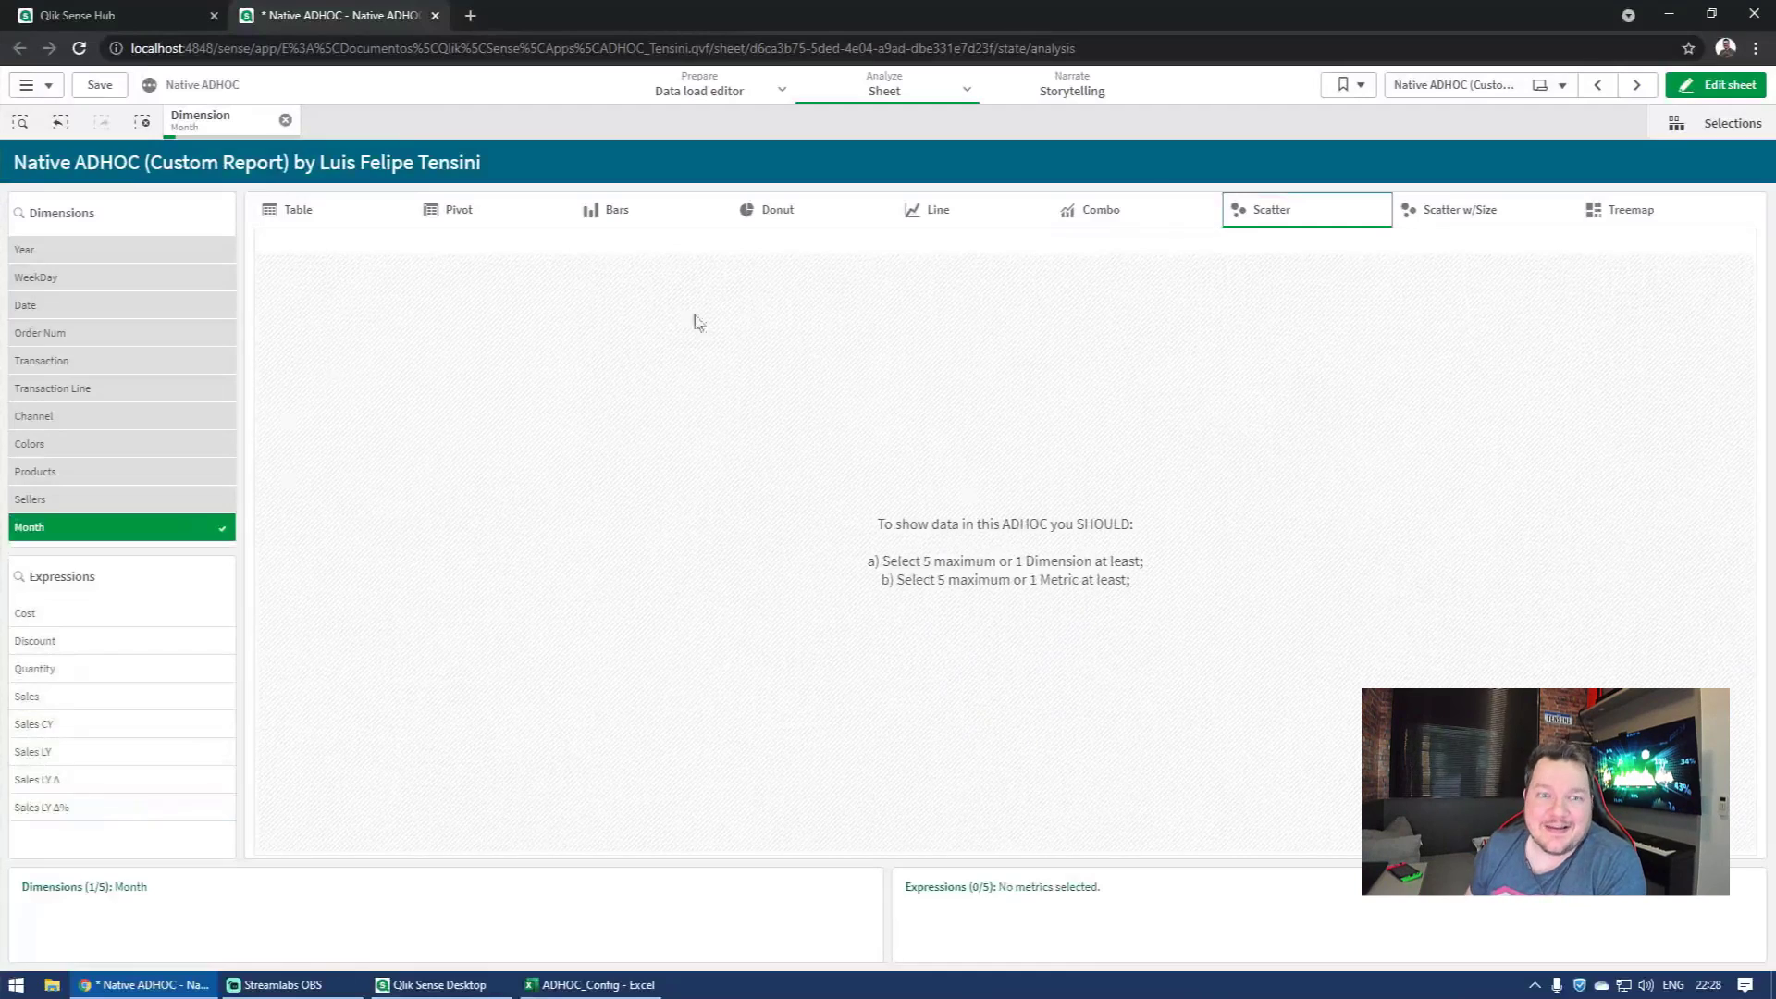
{"action": "left_click", "coordinate": [104, 525]}
{"action": "left_click", "coordinate": [72, 418]}
{"action": "left_click", "coordinate": [81, 697]}
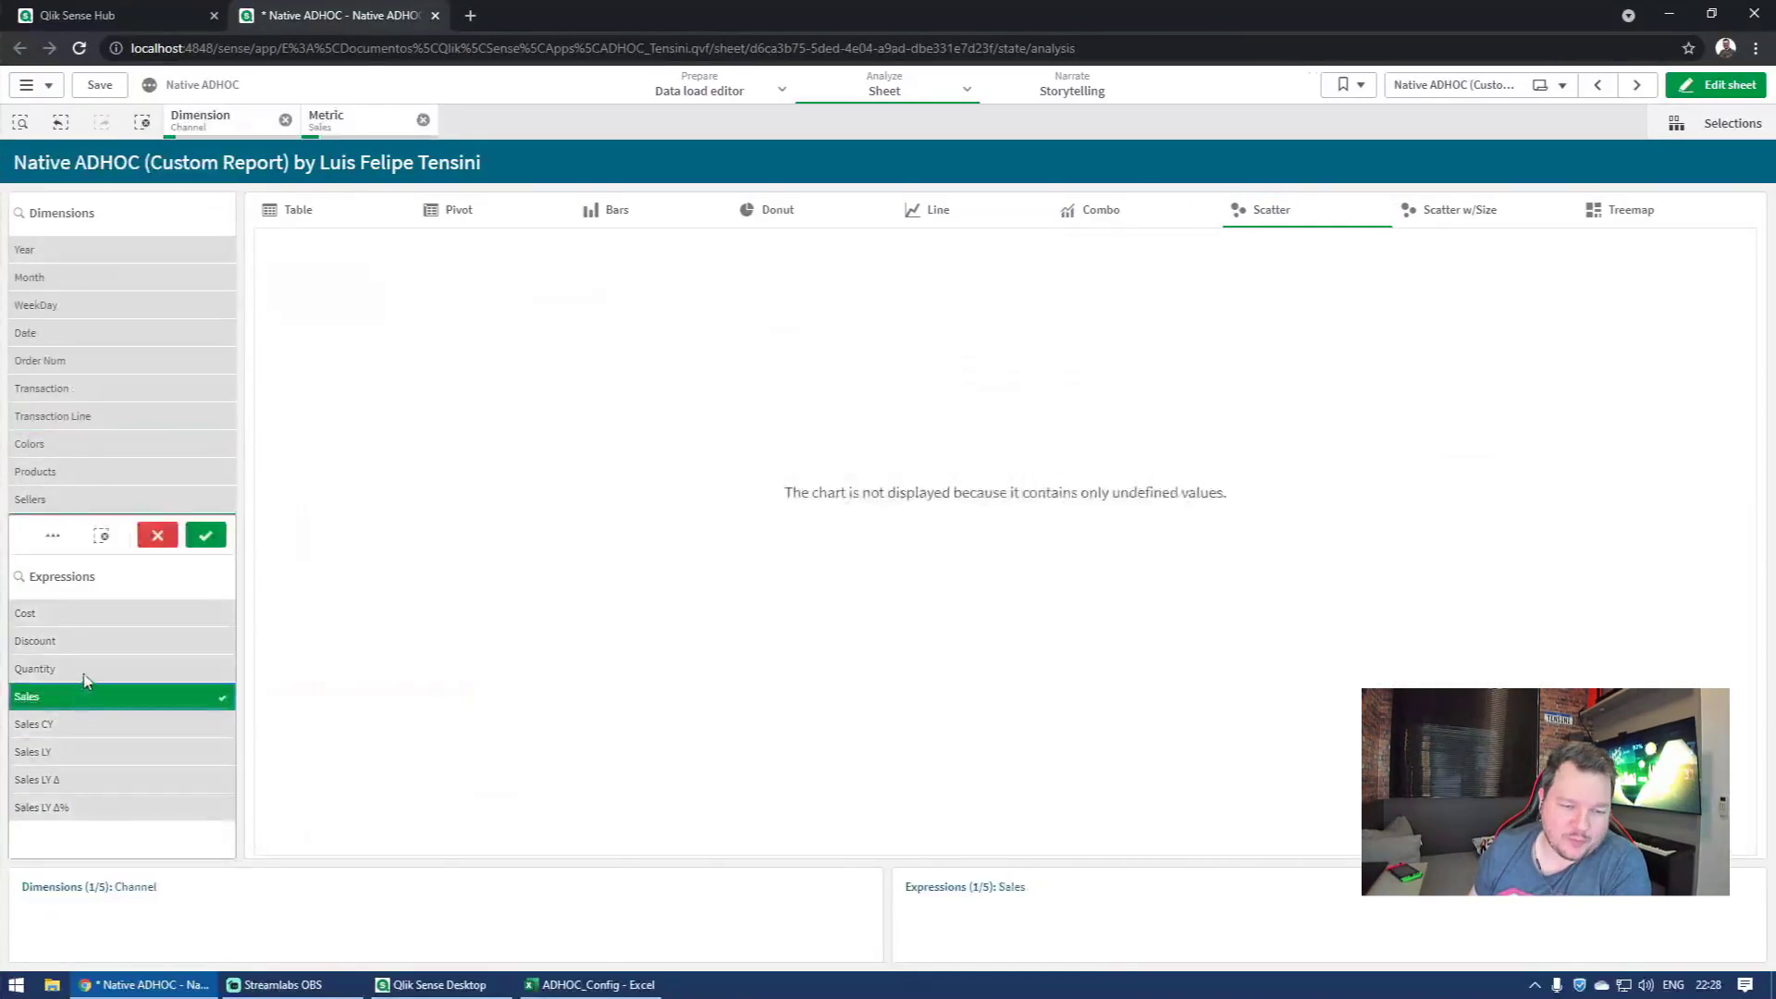
{"action": "left_click", "coordinate": [111, 668]}
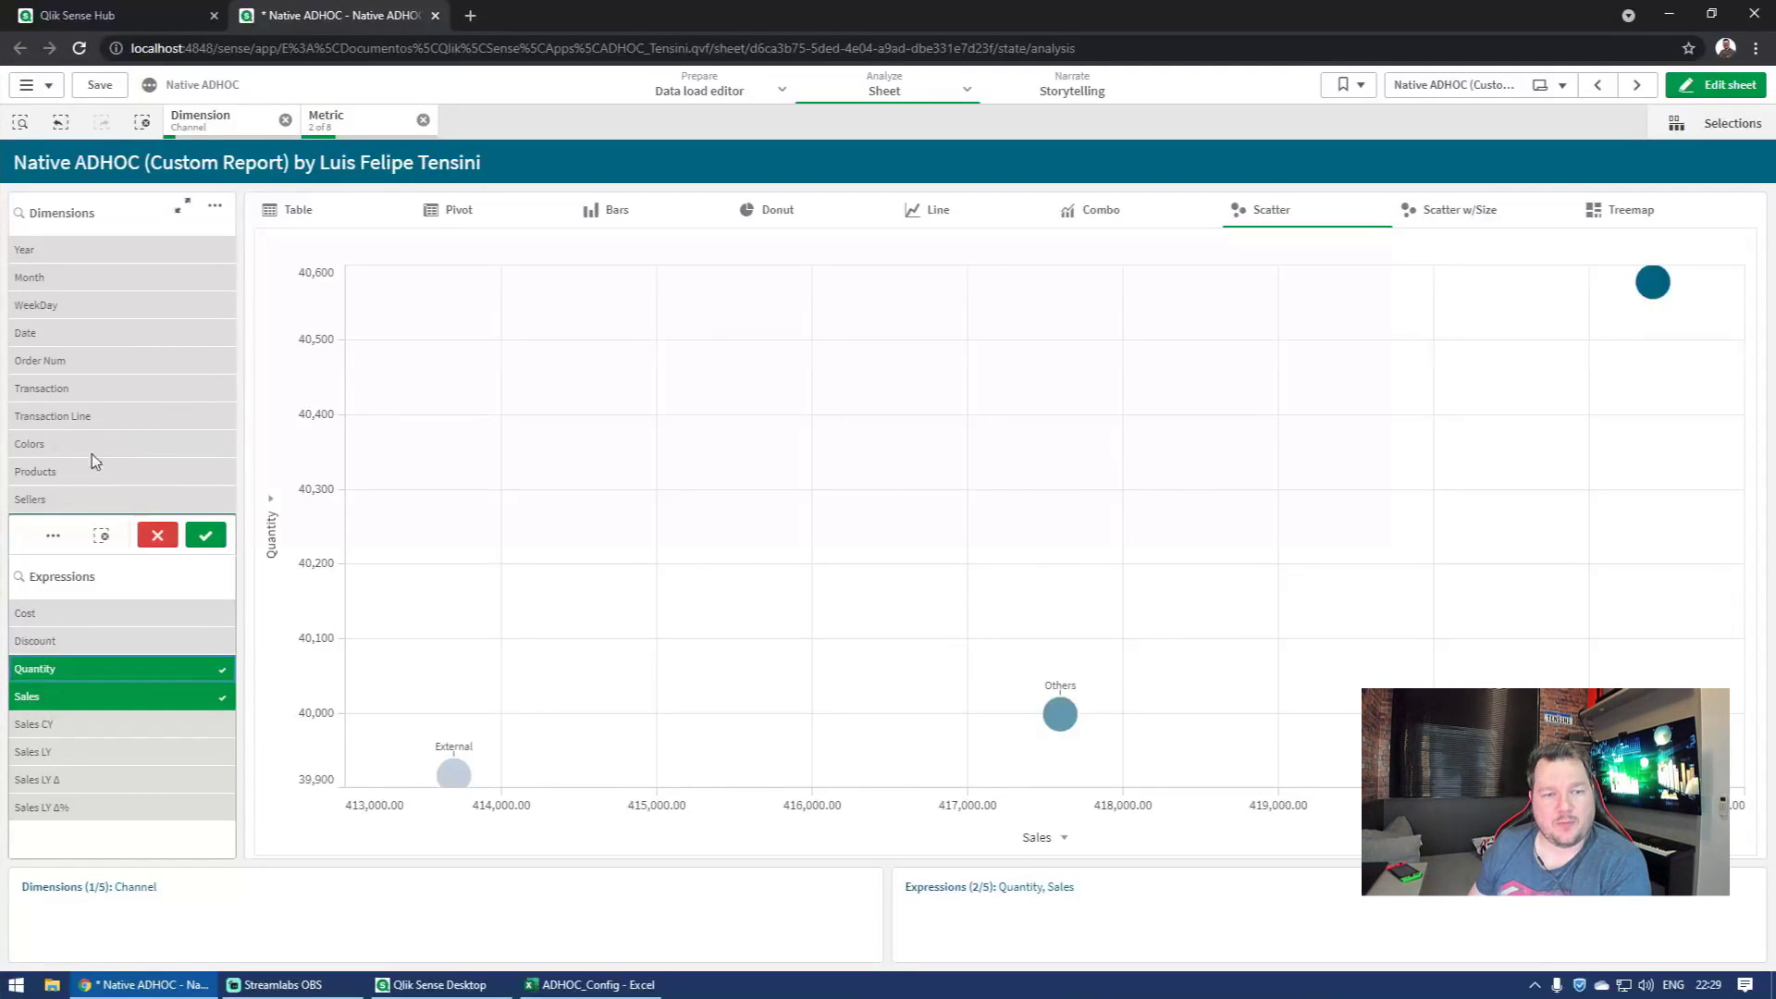
Step: Replace Channel with Sellers, and show it in the Scatter w/Size chart with Cost as the third expression
{"action": "left_click", "coordinate": [61, 504]}
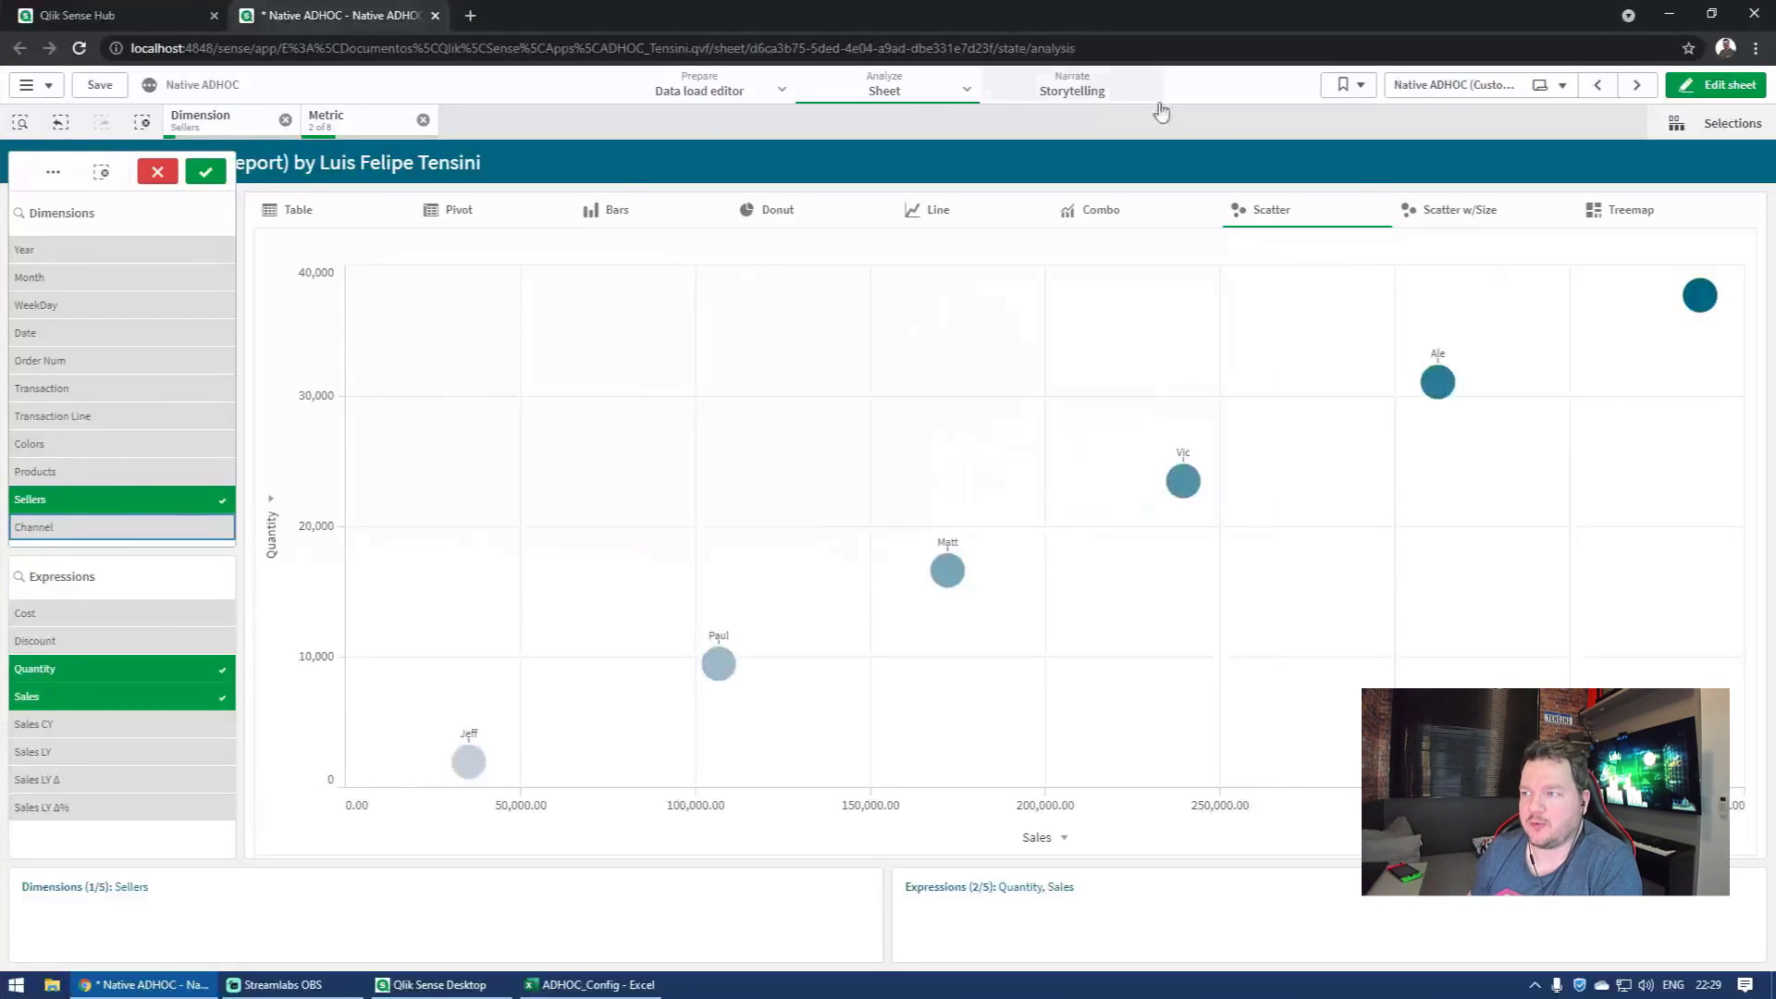
{"action": "left_click", "coordinate": [1471, 219]}
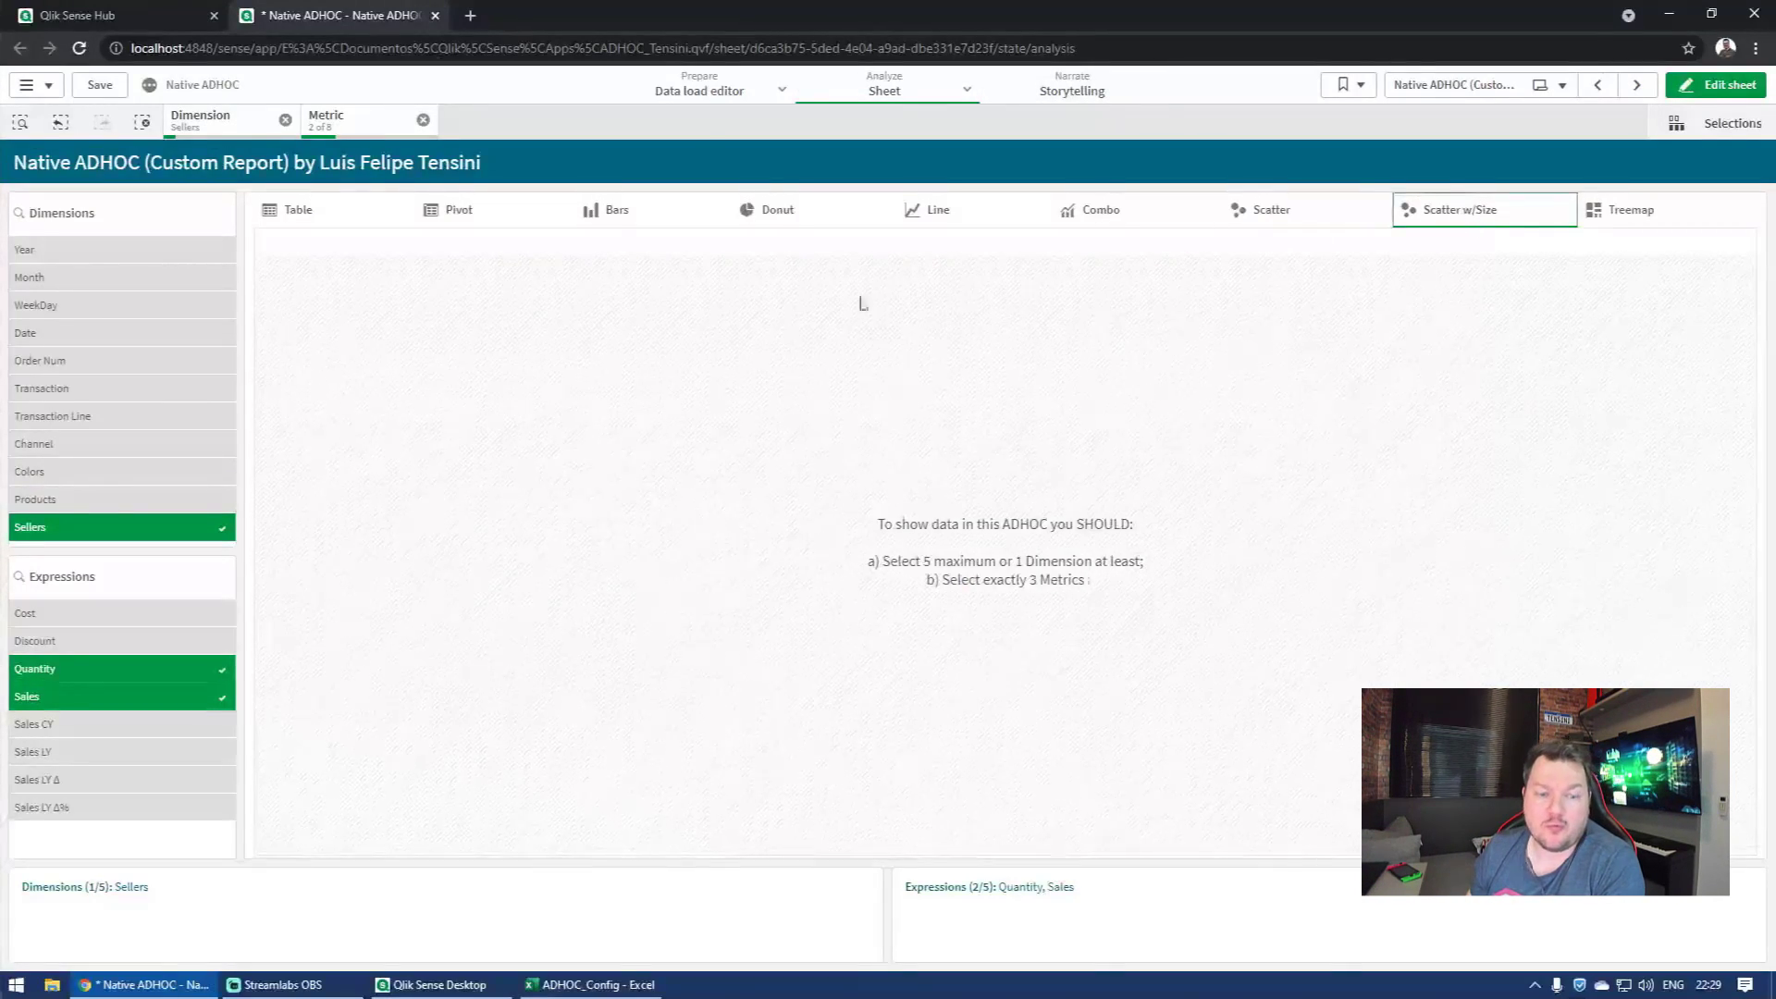
{"action": "left_click", "coordinate": [97, 618]}
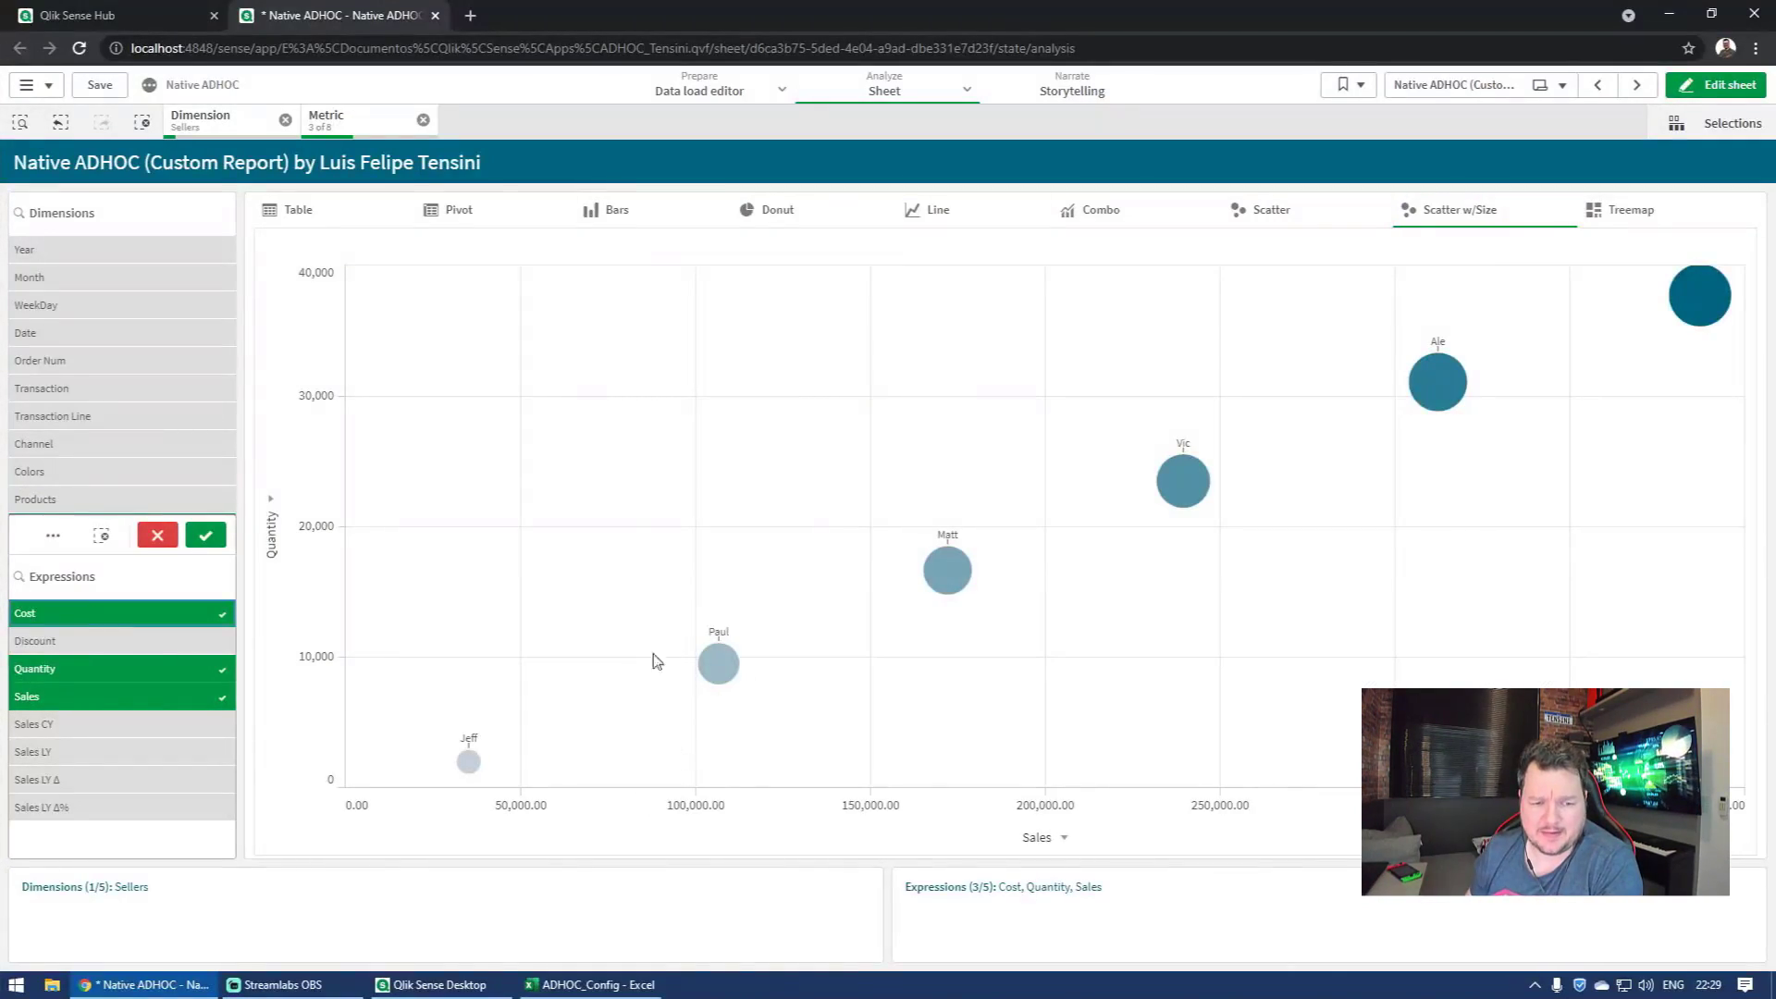
Step: Try Discount in place of Cost as the bubble-size expression, and switch back to Cost
{"action": "left_click", "coordinate": [154, 625]}
{"action": "left_click", "coordinate": [96, 641]}
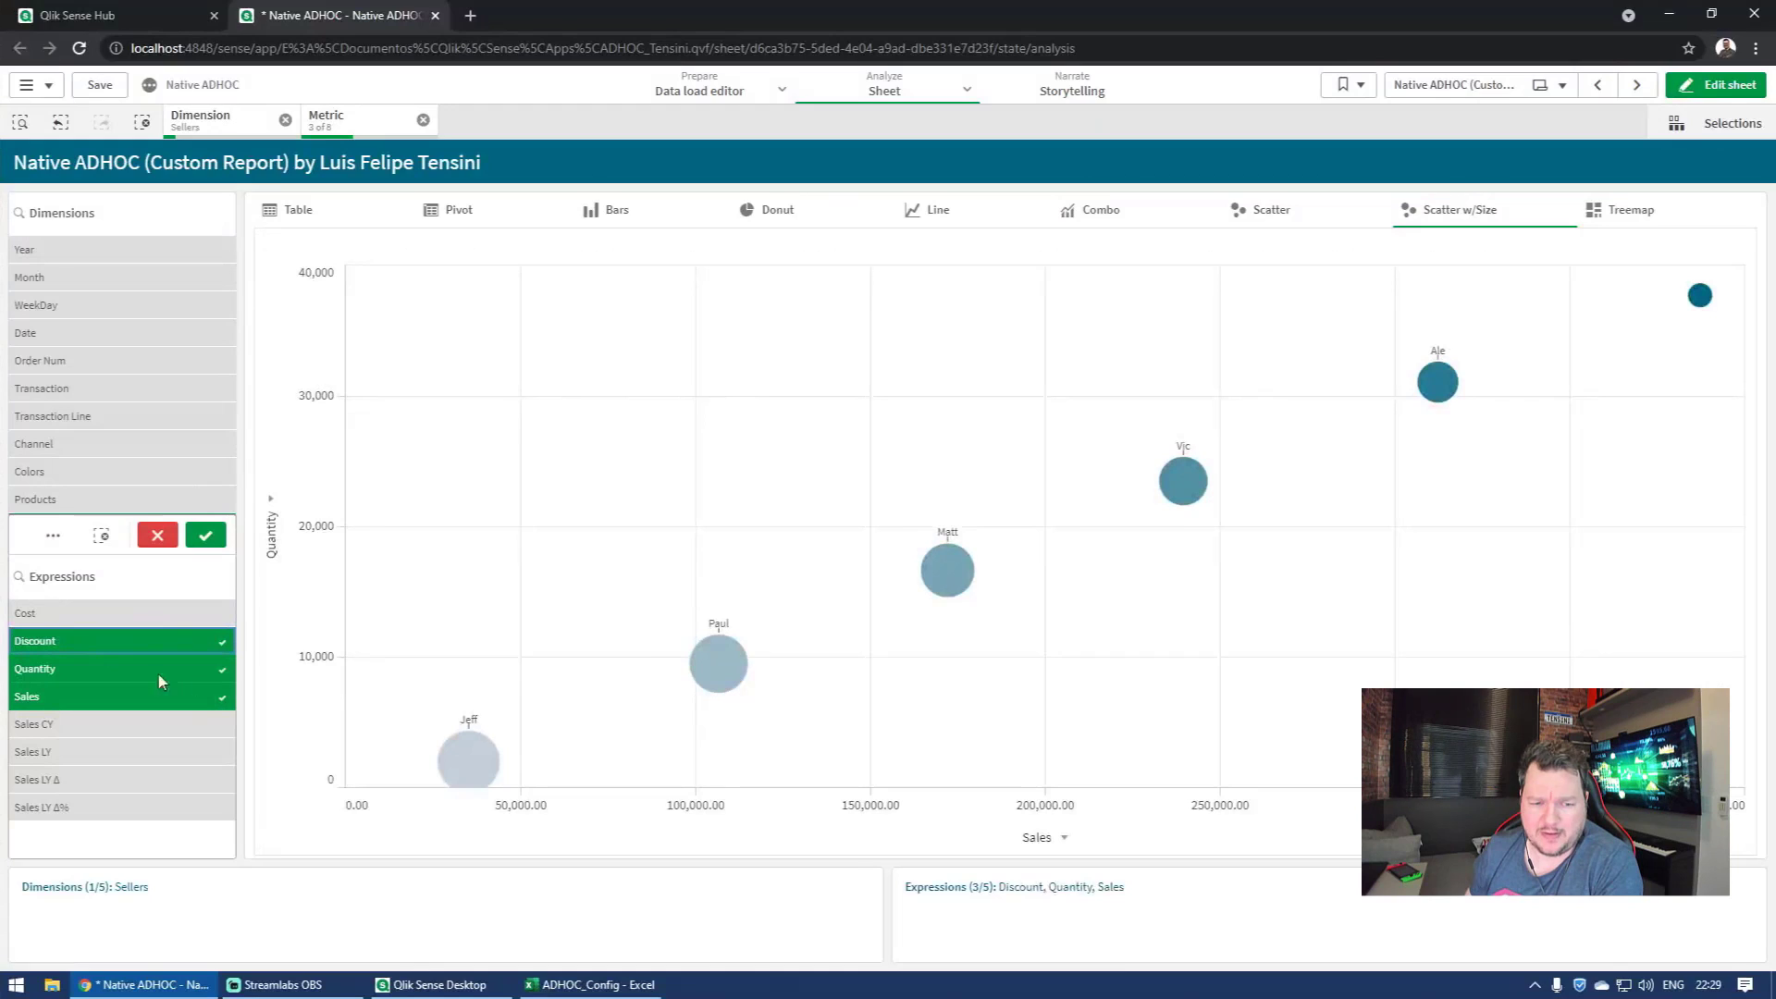
{"action": "left_click", "coordinate": [115, 640]}
{"action": "left_click", "coordinate": [106, 615]}
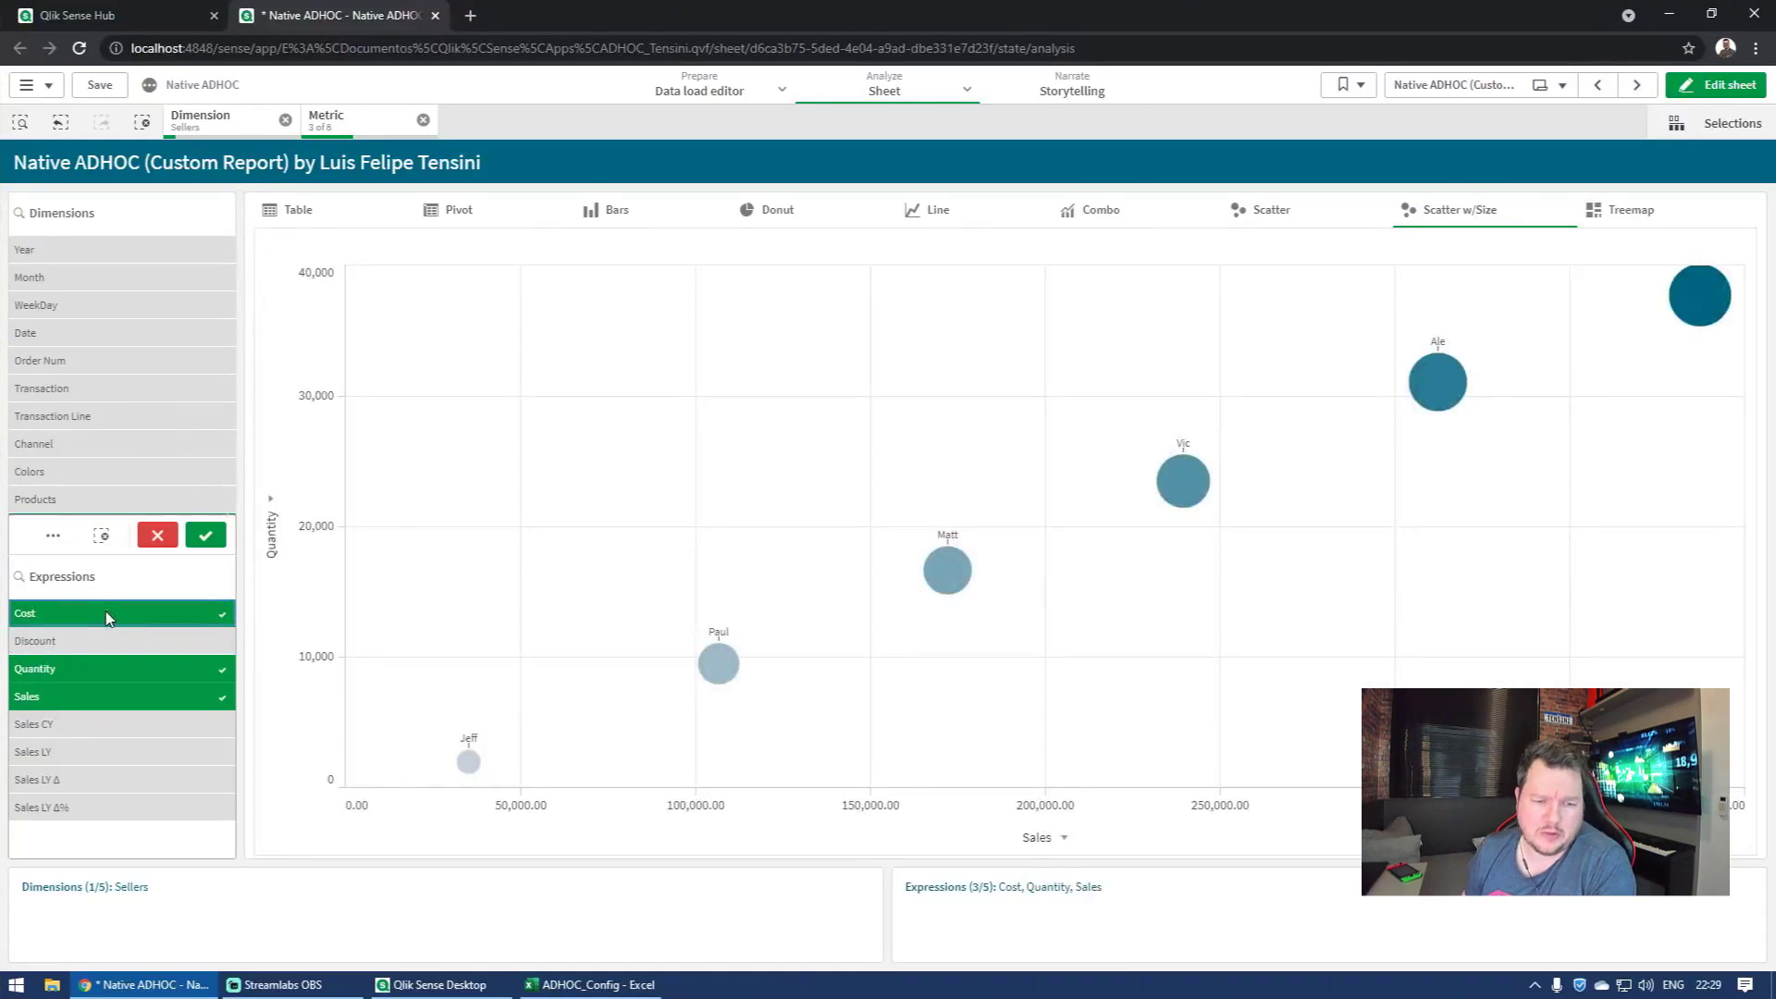
Step: Clear the Cost, Quantity and Sales expressions from the Scatter w/Size chart, and confirm the selection
{"action": "left_click", "coordinate": [108, 618]}
{"action": "left_click", "coordinate": [81, 751]}
{"action": "left_click", "coordinate": [82, 751]}
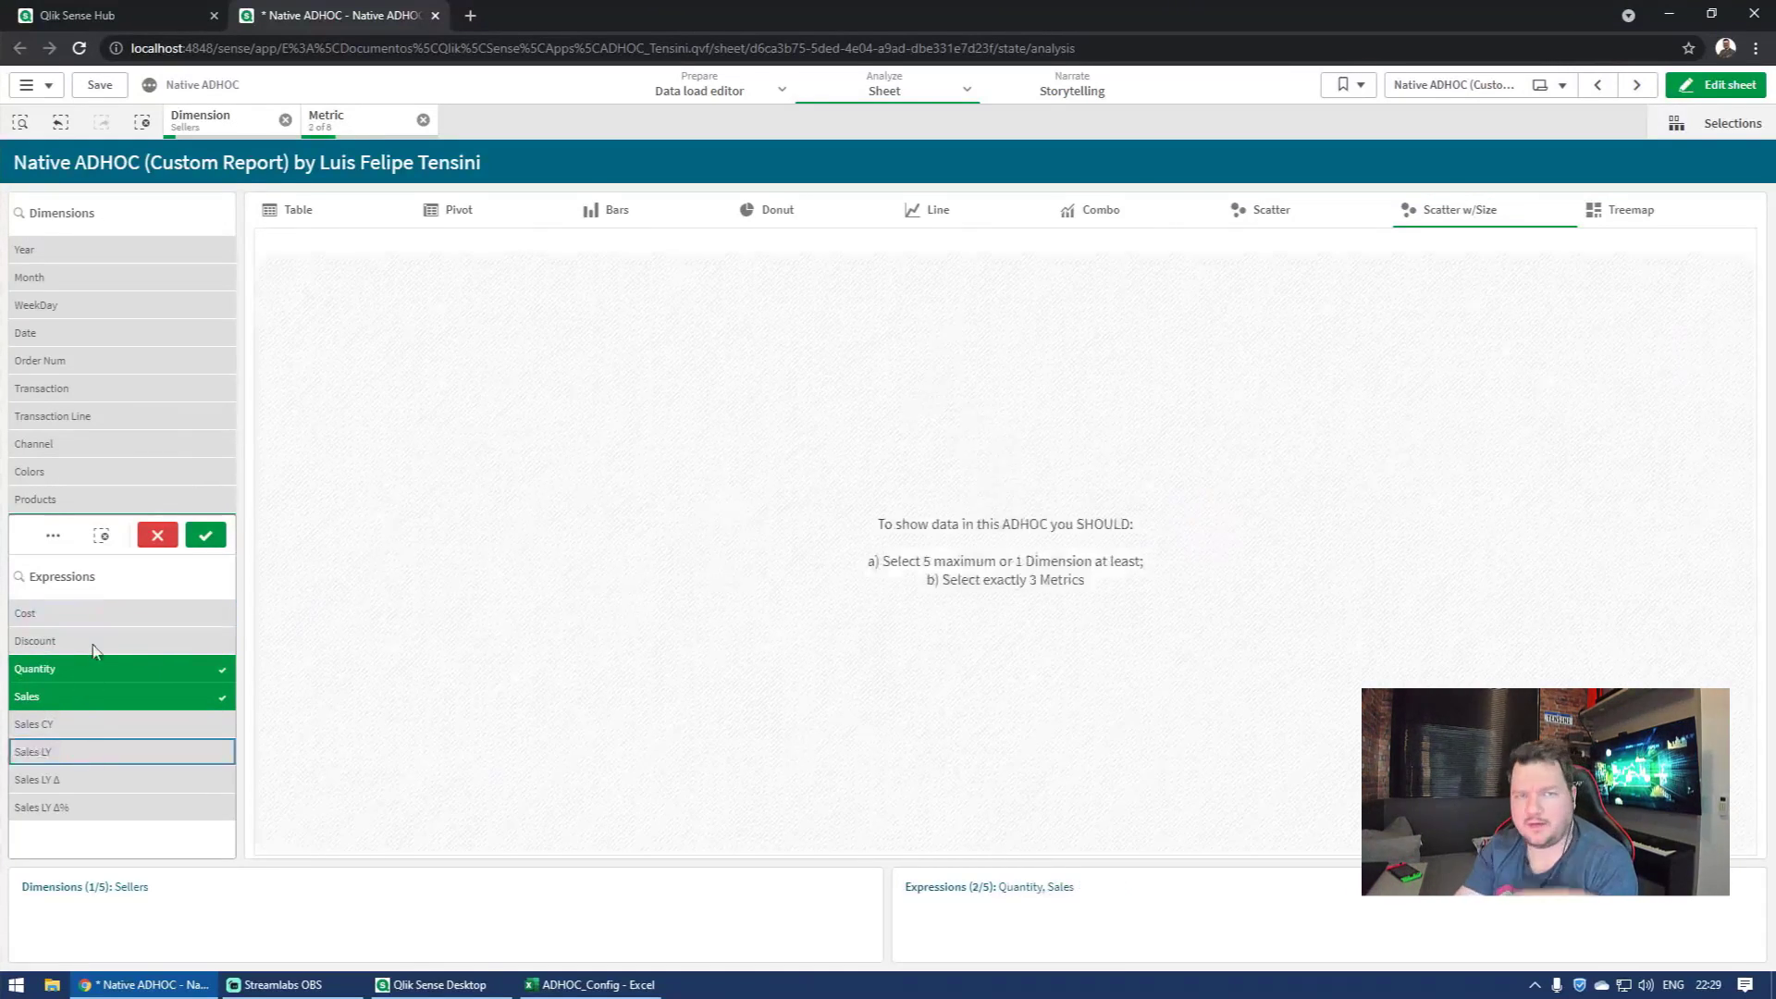
{"action": "left_click", "coordinate": [103, 673]}
{"action": "left_click", "coordinate": [102, 695]}
{"action": "left_click", "coordinate": [205, 535]}
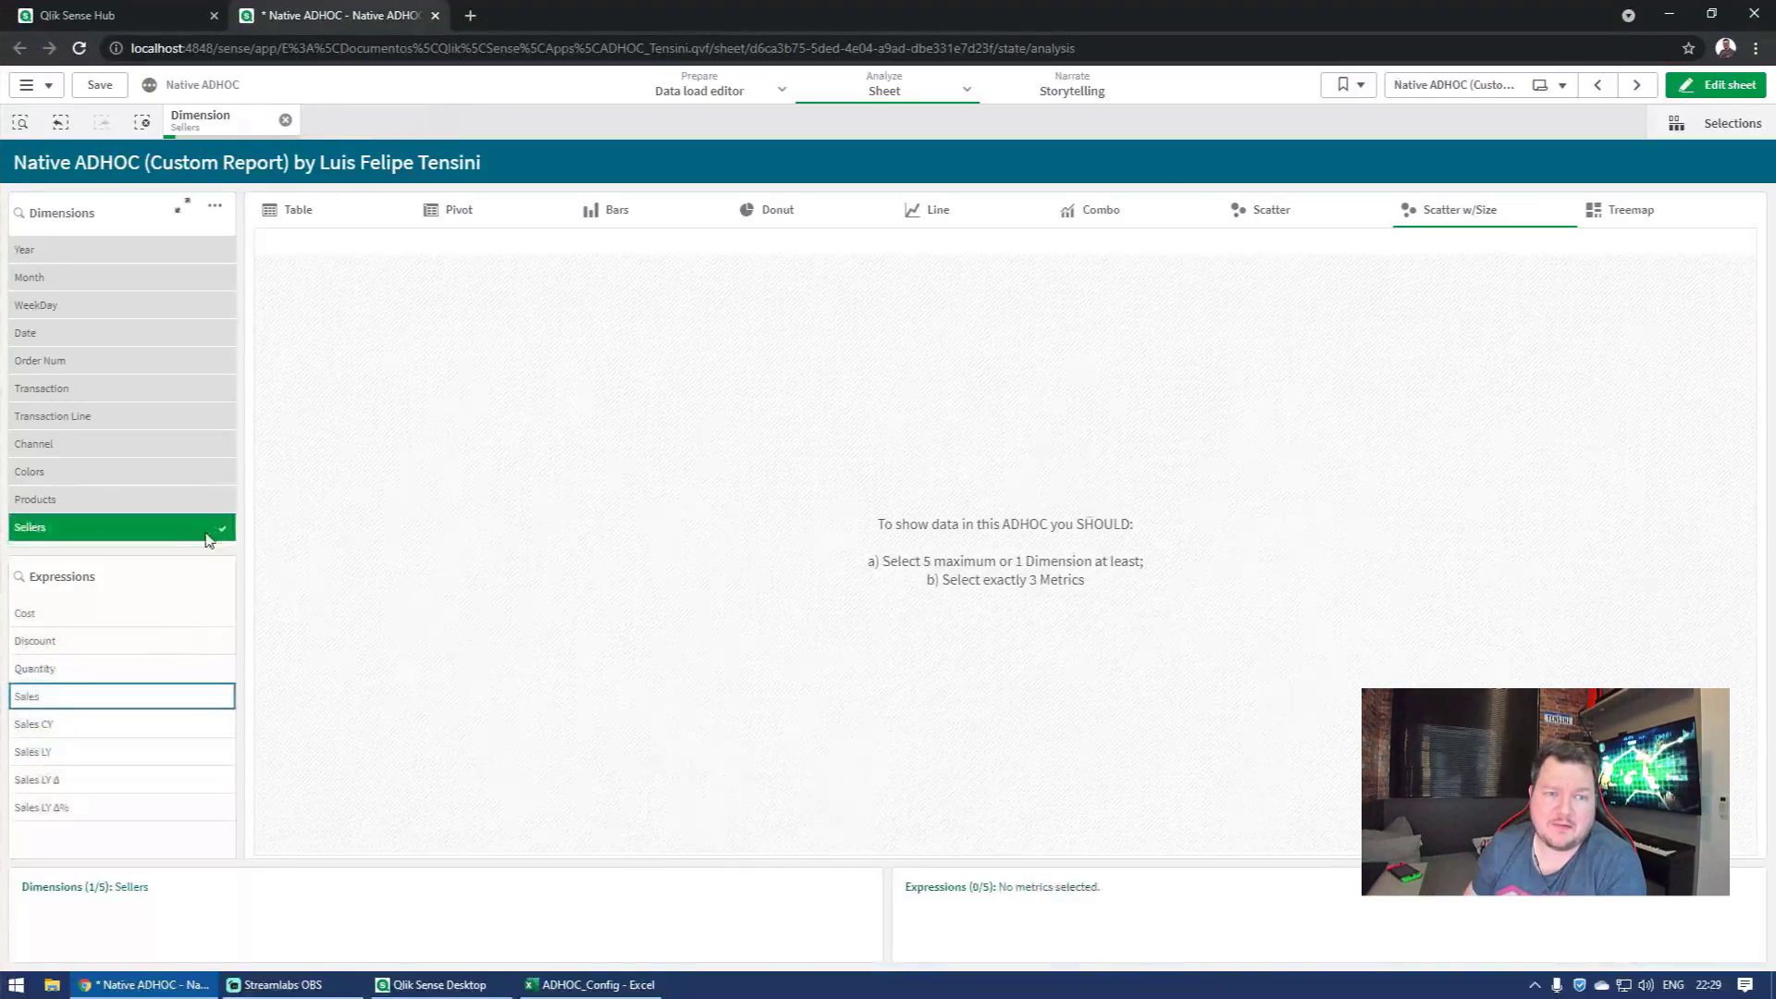
Step: Switch to the Treemap chart and show Sales by Colors in place of Sellers
{"action": "left_click", "coordinate": [1722, 215]}
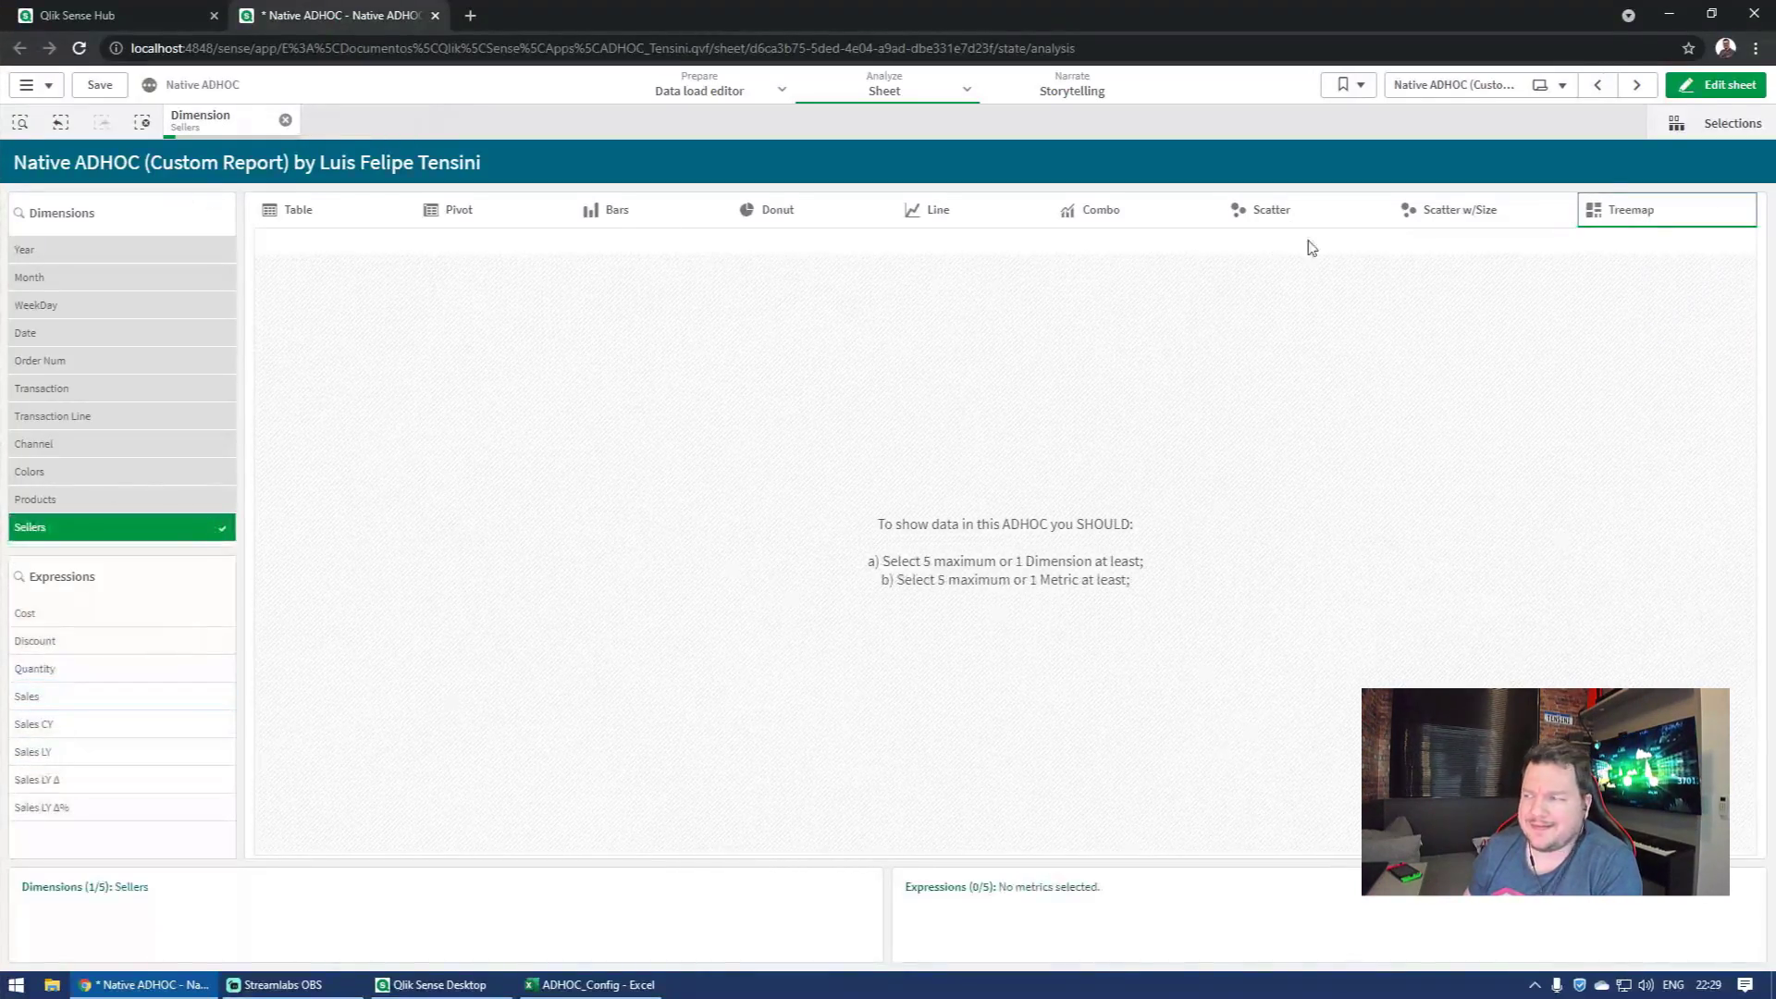
{"action": "left_click", "coordinate": [67, 696]}
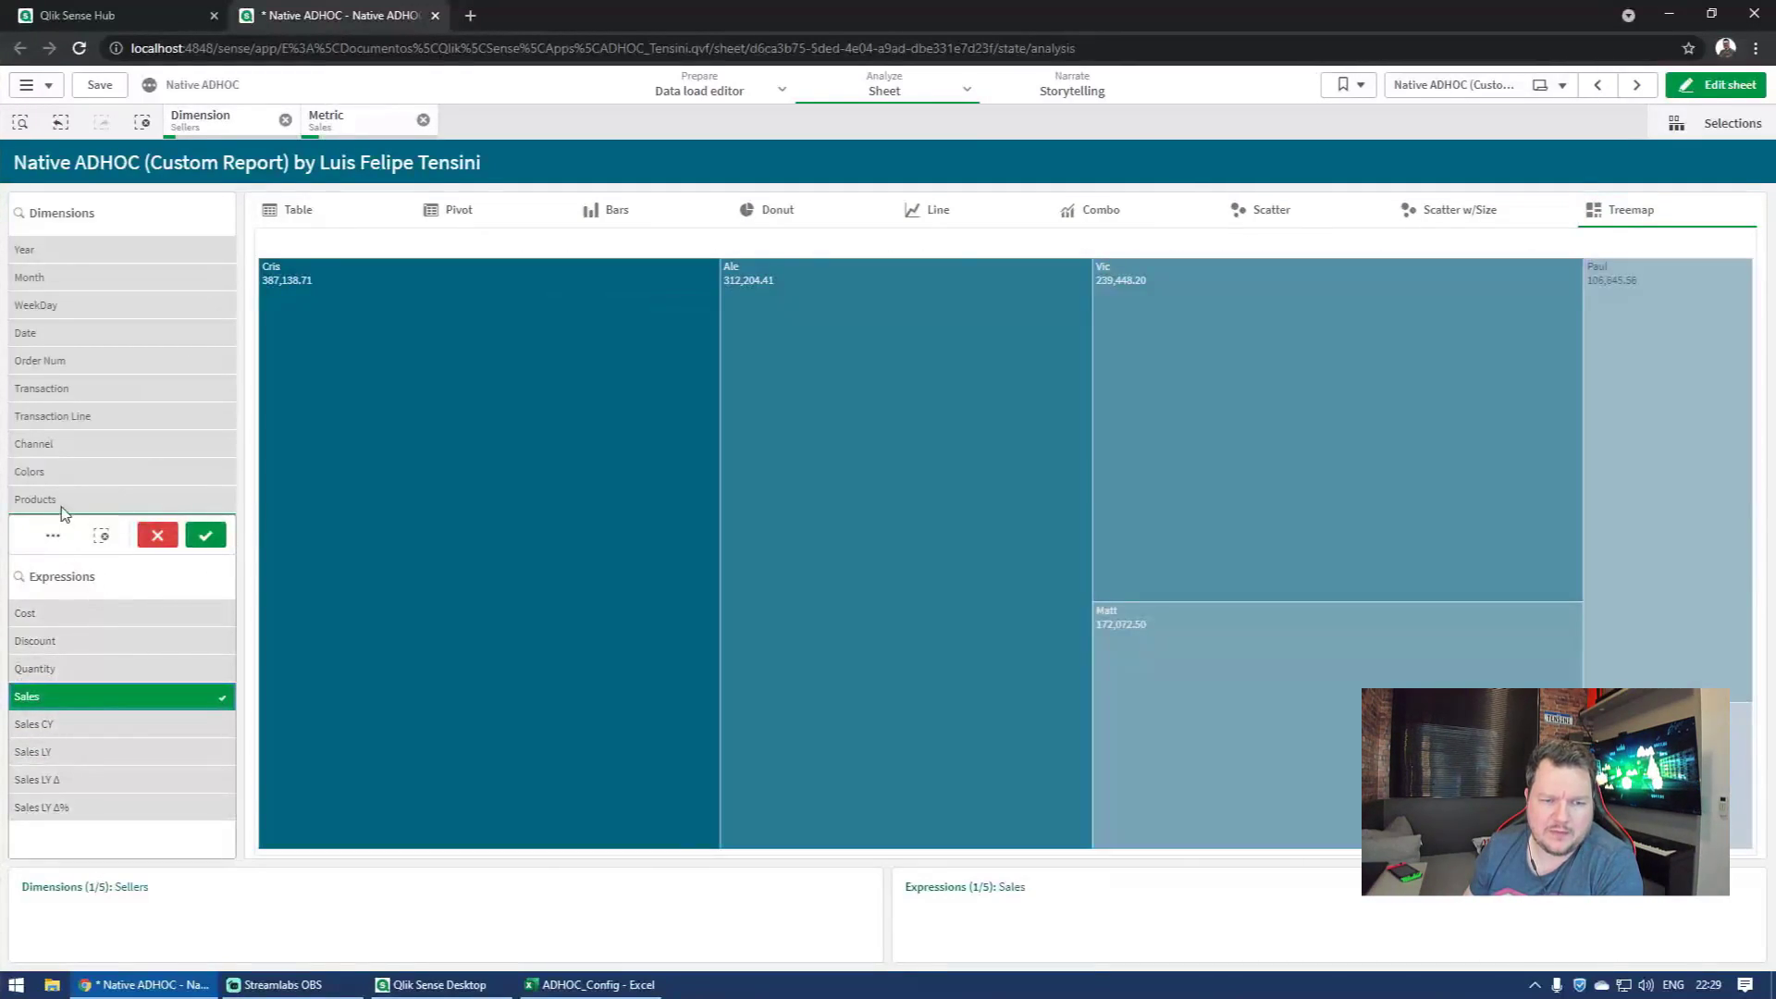
{"action": "left_click", "coordinate": [68, 473]}
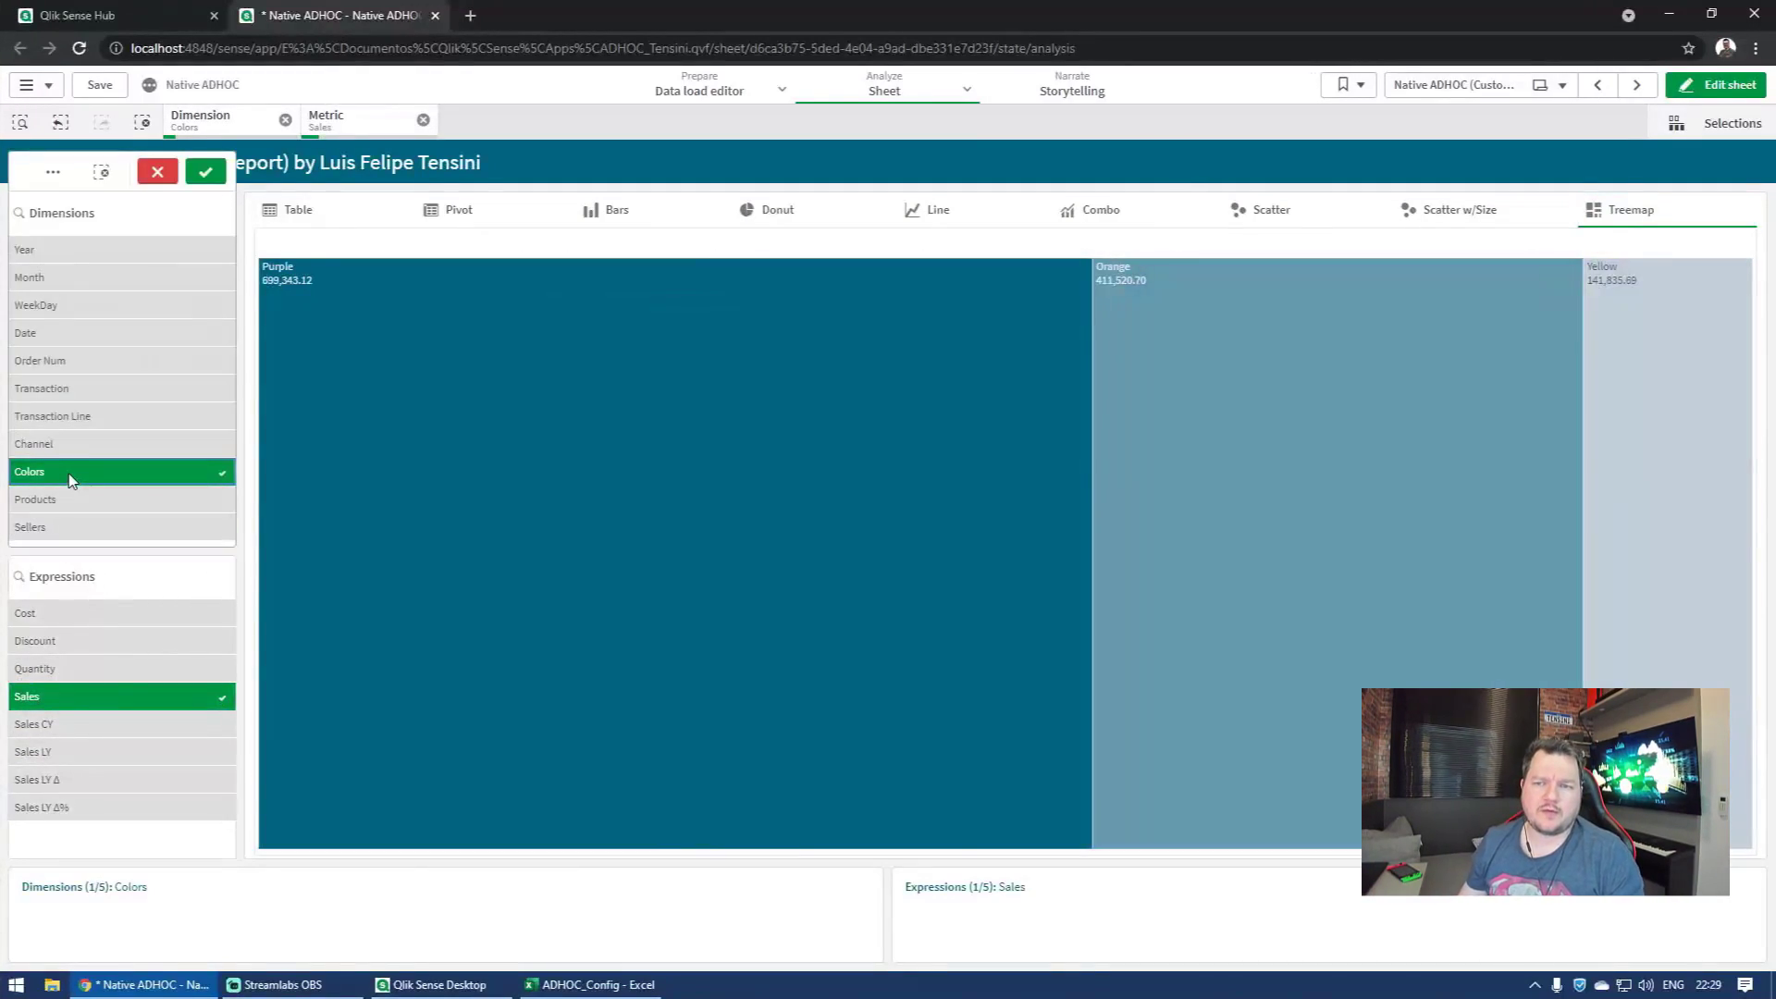
{"action": "left_click", "coordinate": [650, 243]}
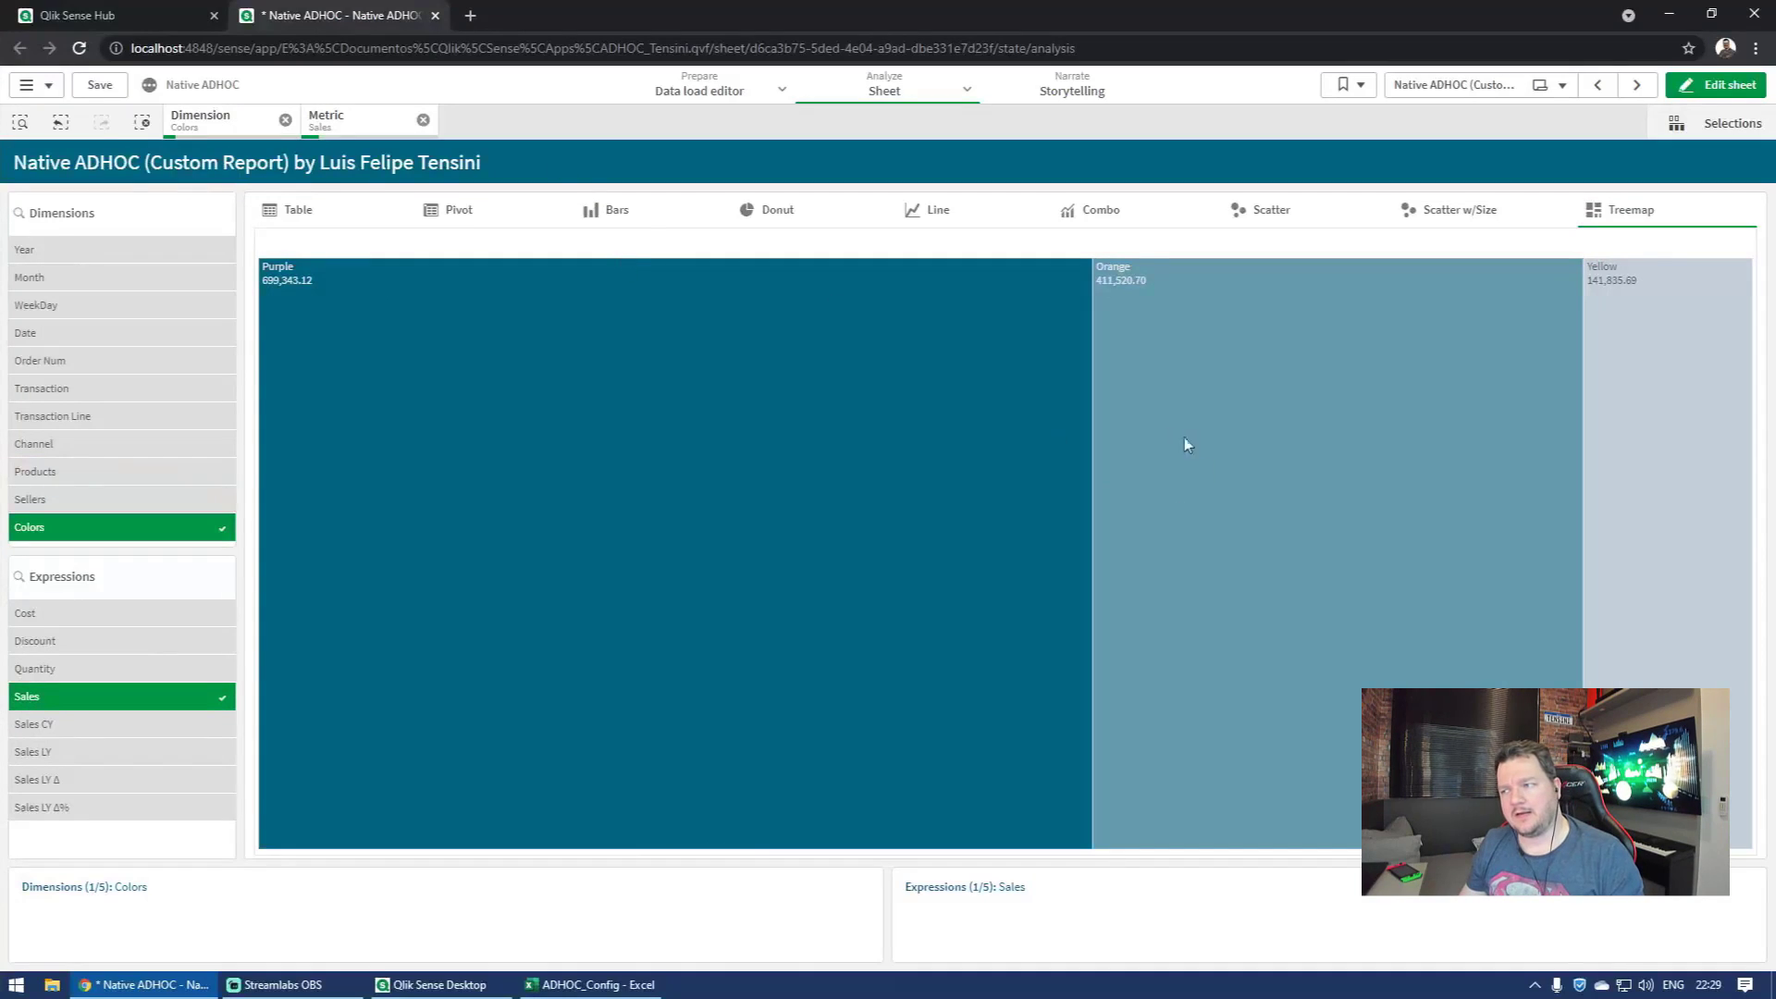
Step: Show the report as a table of Channel, Colors and Sellers with the Sales and Quantity expressions
{"action": "mouse_move", "coordinate": [1091, 452]}
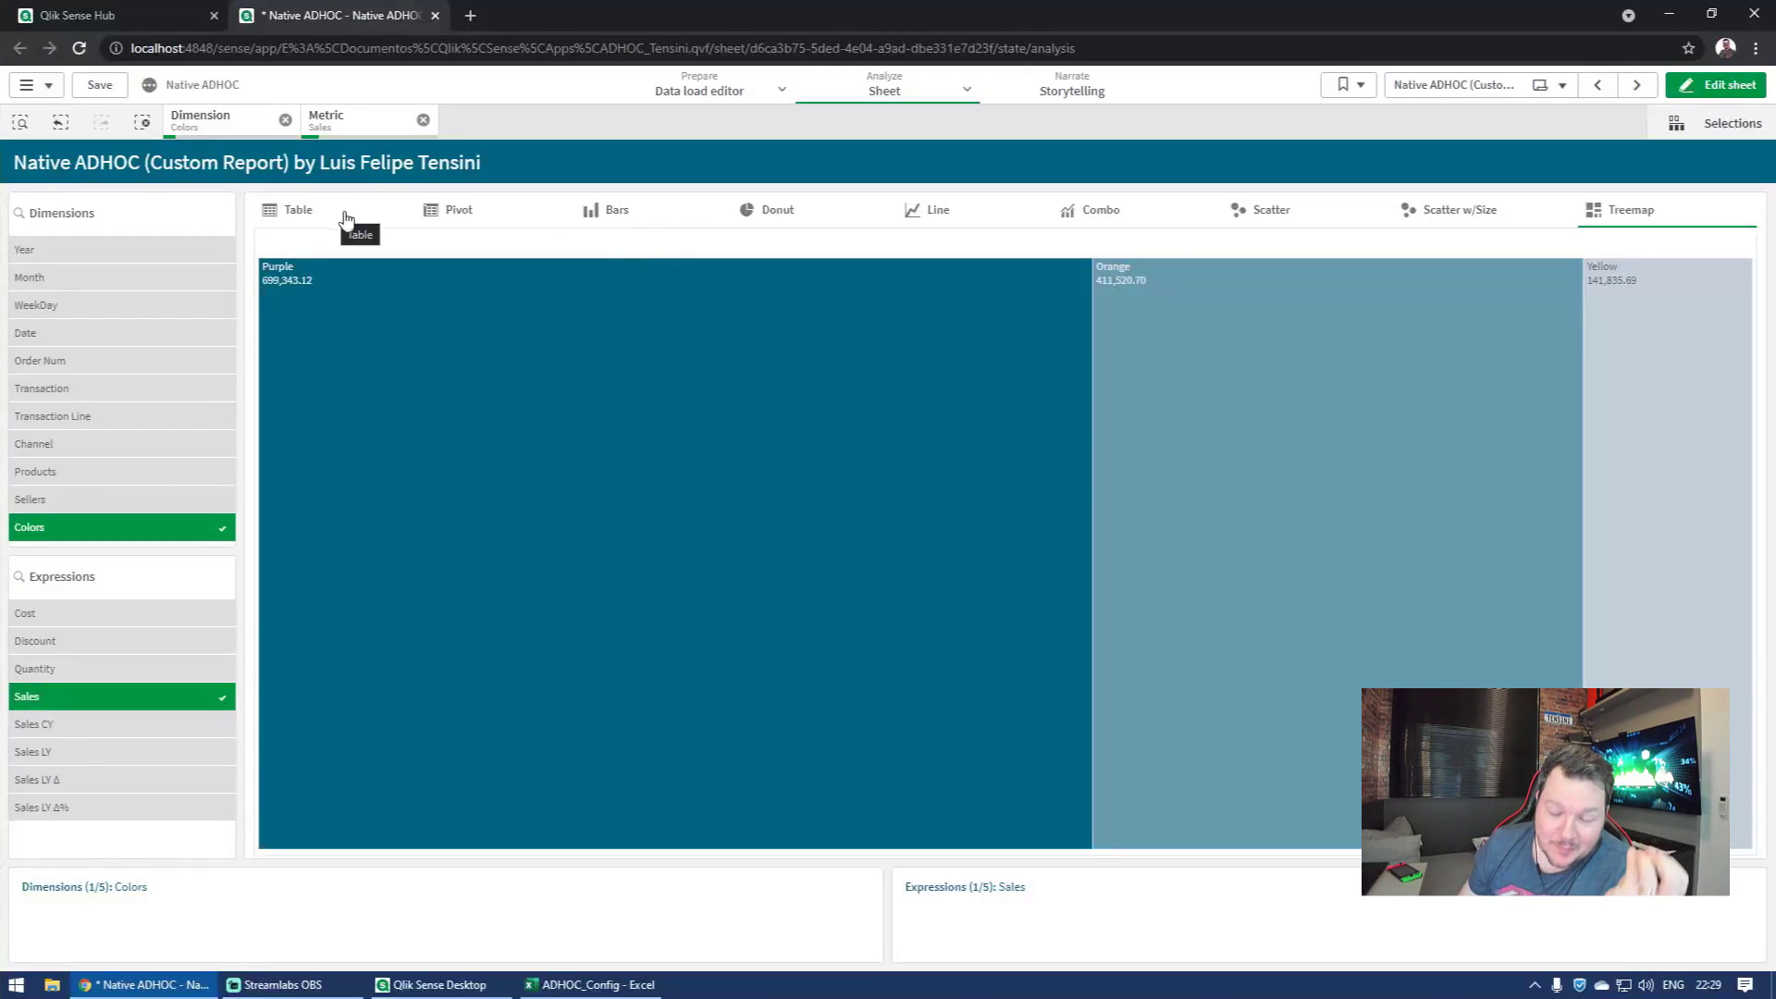
{"action": "left_click", "coordinate": [314, 216]}
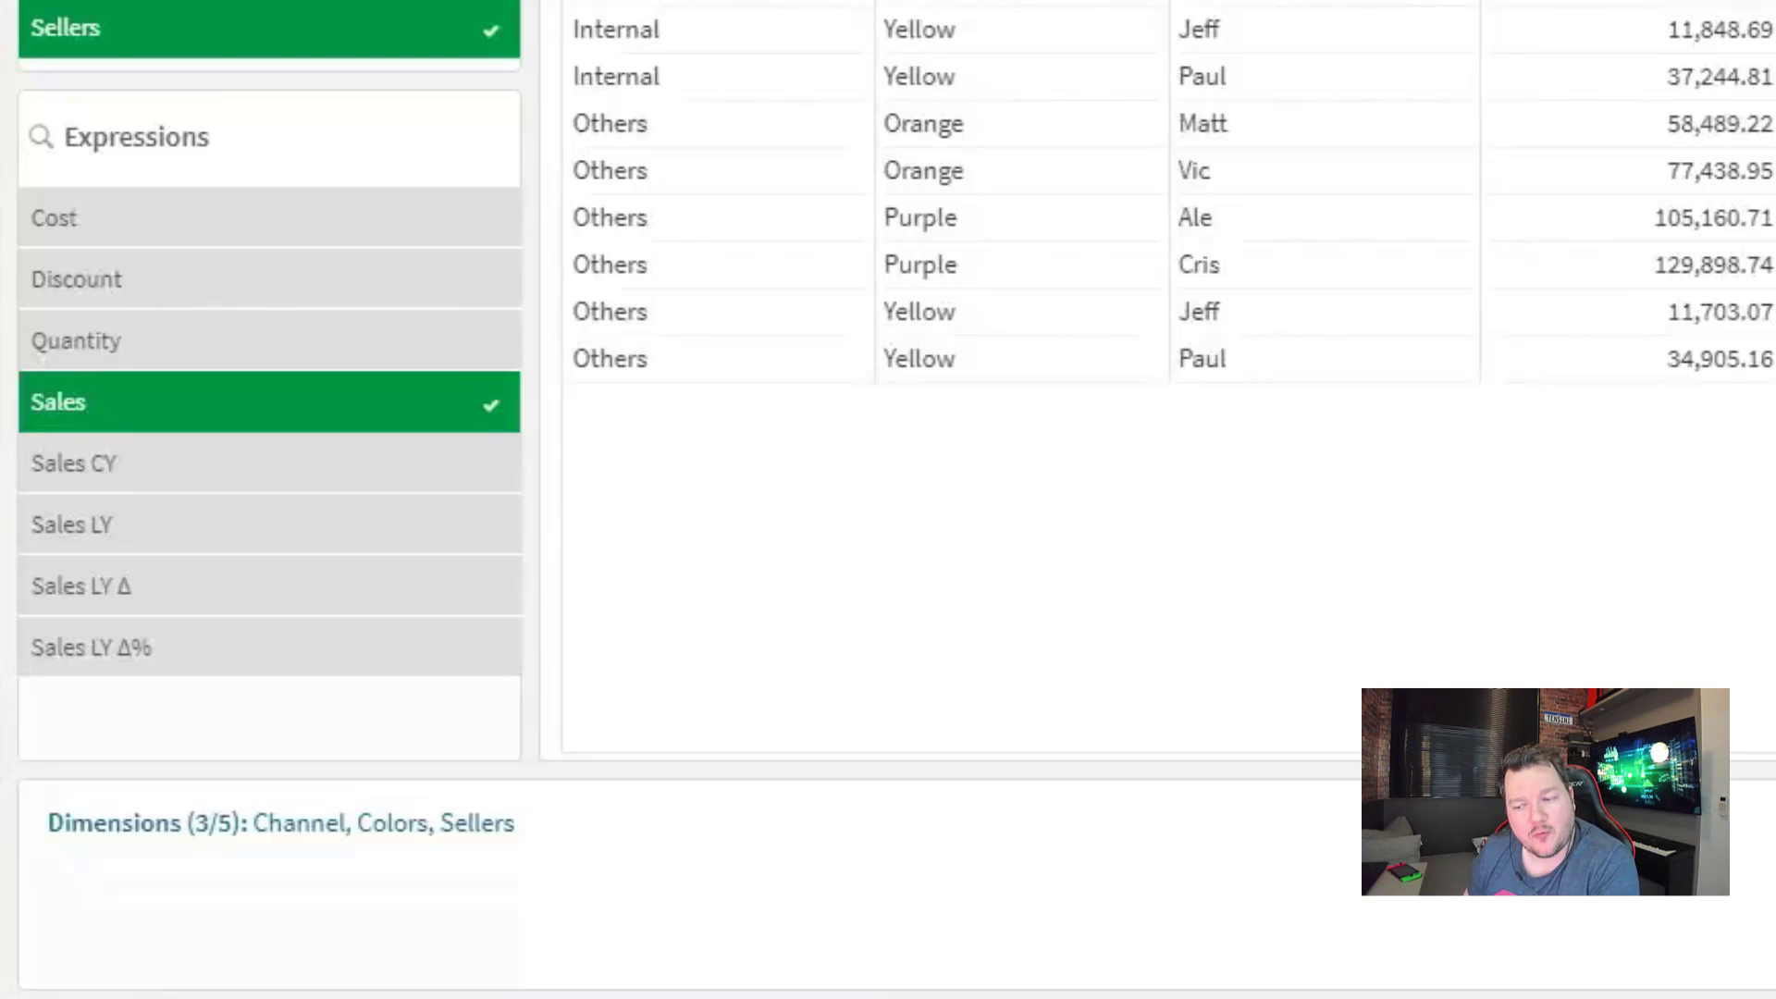
{"action": "left_click", "coordinate": [287, 357]}
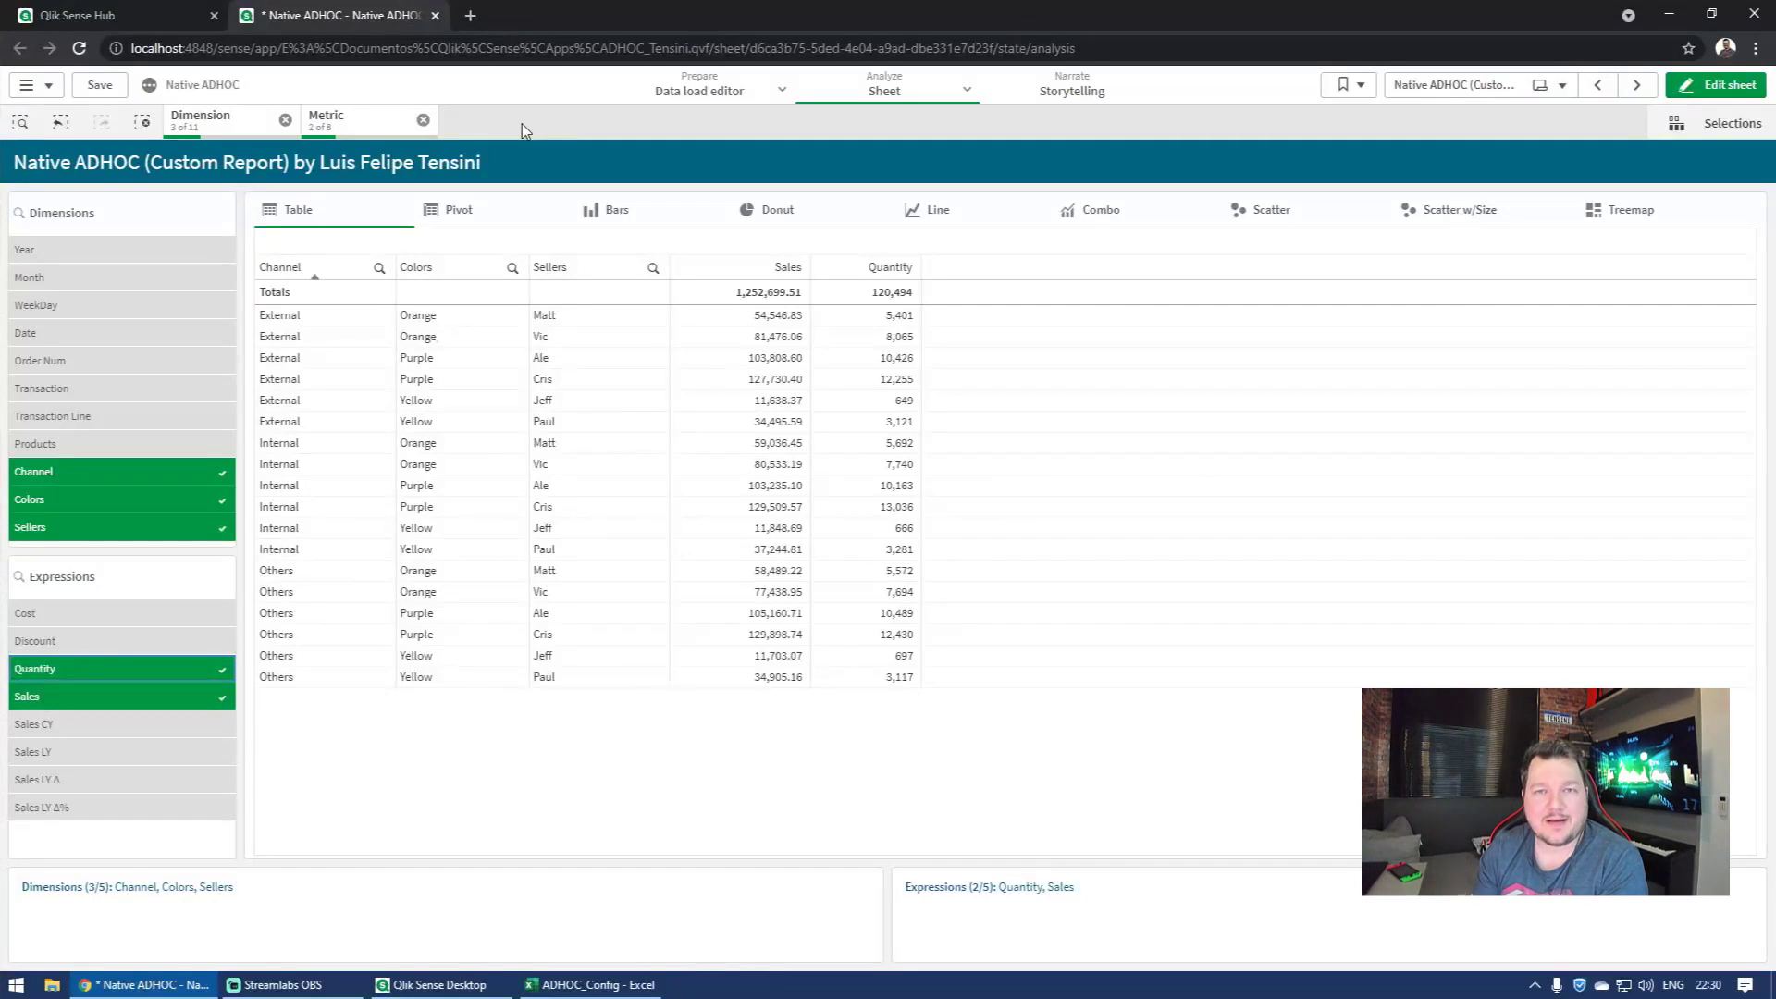
Step: Reduce the table's dimensions to Products and Sellers with the Sales expression, and confirm the selection
{"action": "left_click", "coordinate": [86, 437]}
{"action": "left_click", "coordinate": [96, 419]}
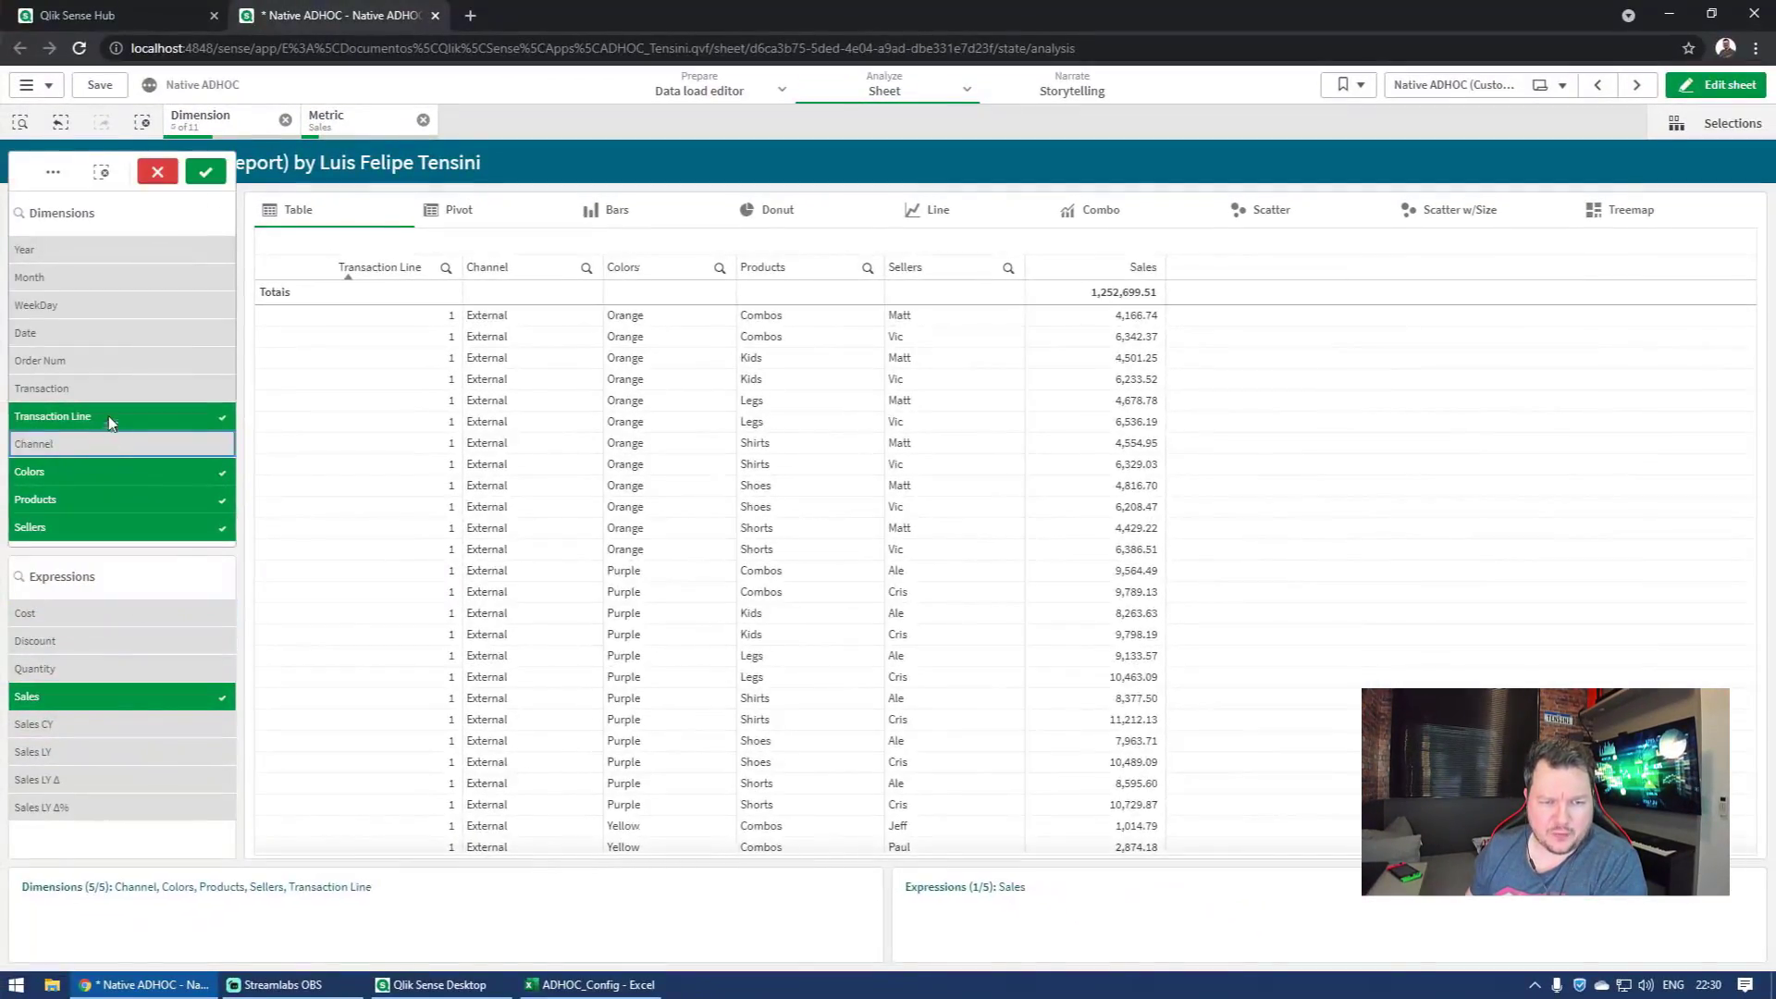
{"action": "left_click", "coordinate": [108, 417]}
{"action": "left_click", "coordinate": [121, 444]}
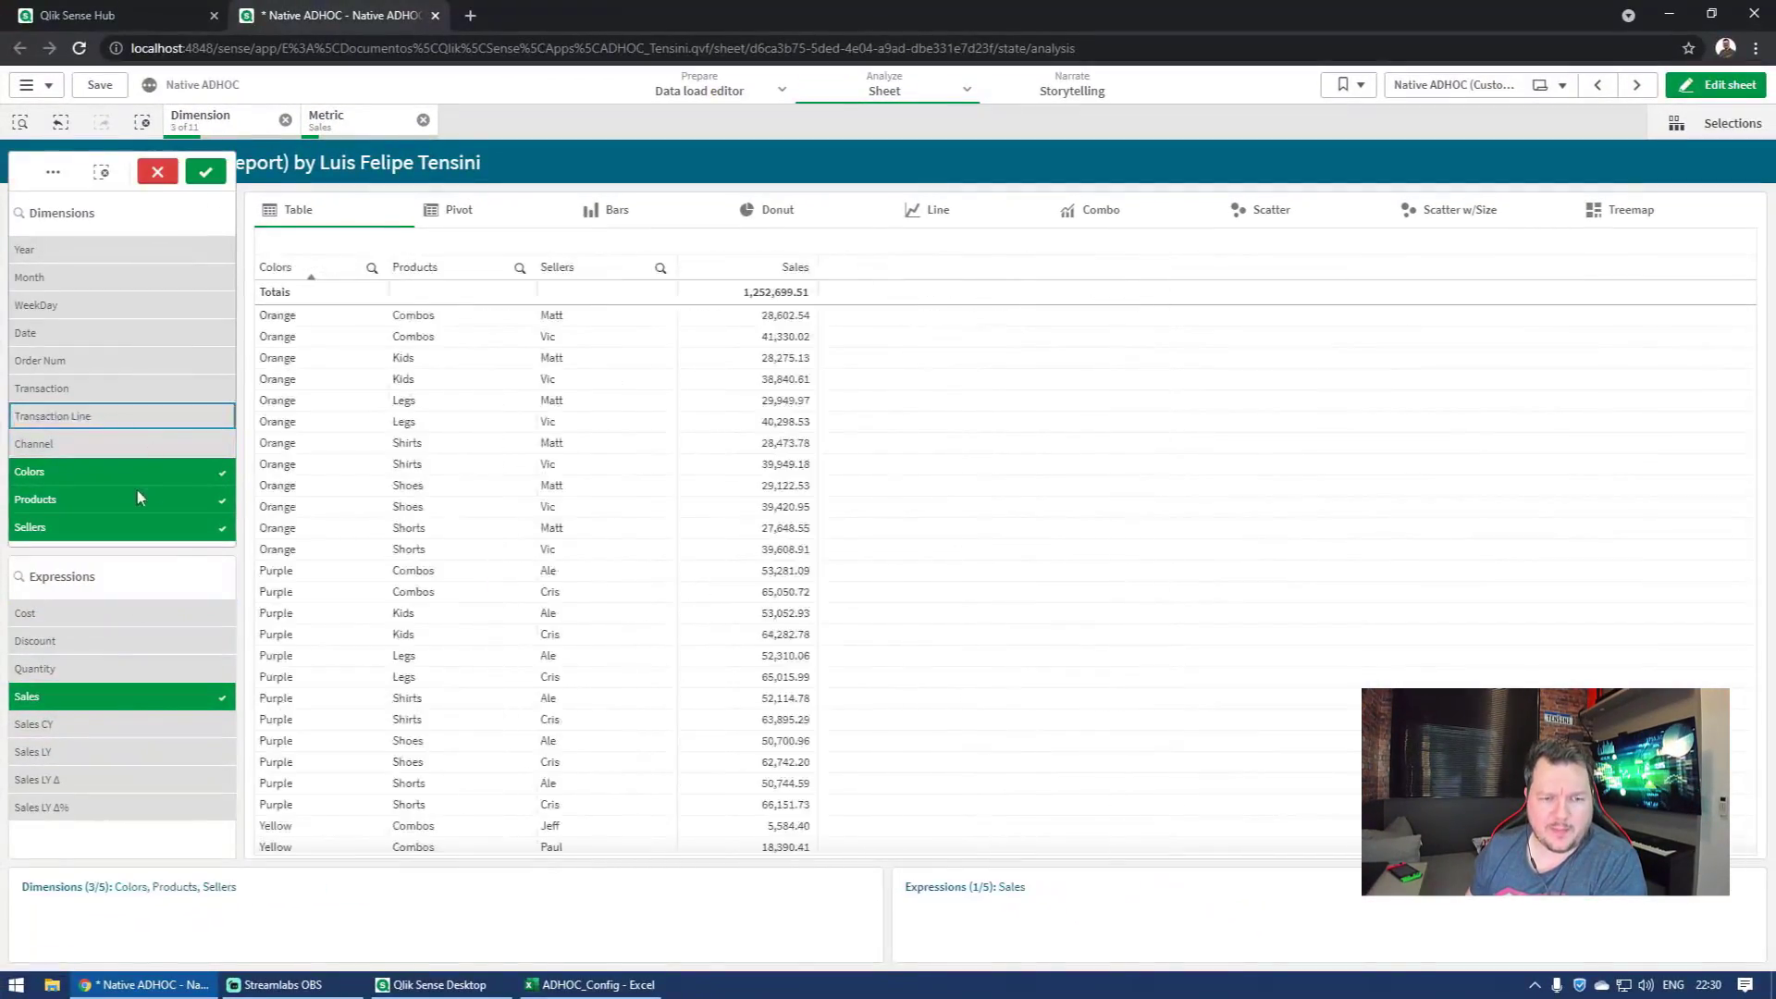
{"action": "left_click", "coordinate": [137, 471]}
{"action": "left_click", "coordinate": [200, 172]}
Step: Examine the Config: ADHOC (Grouped) and Config: ADHOC sections of the data load script
{"action": "left_click", "coordinate": [782, 92]}
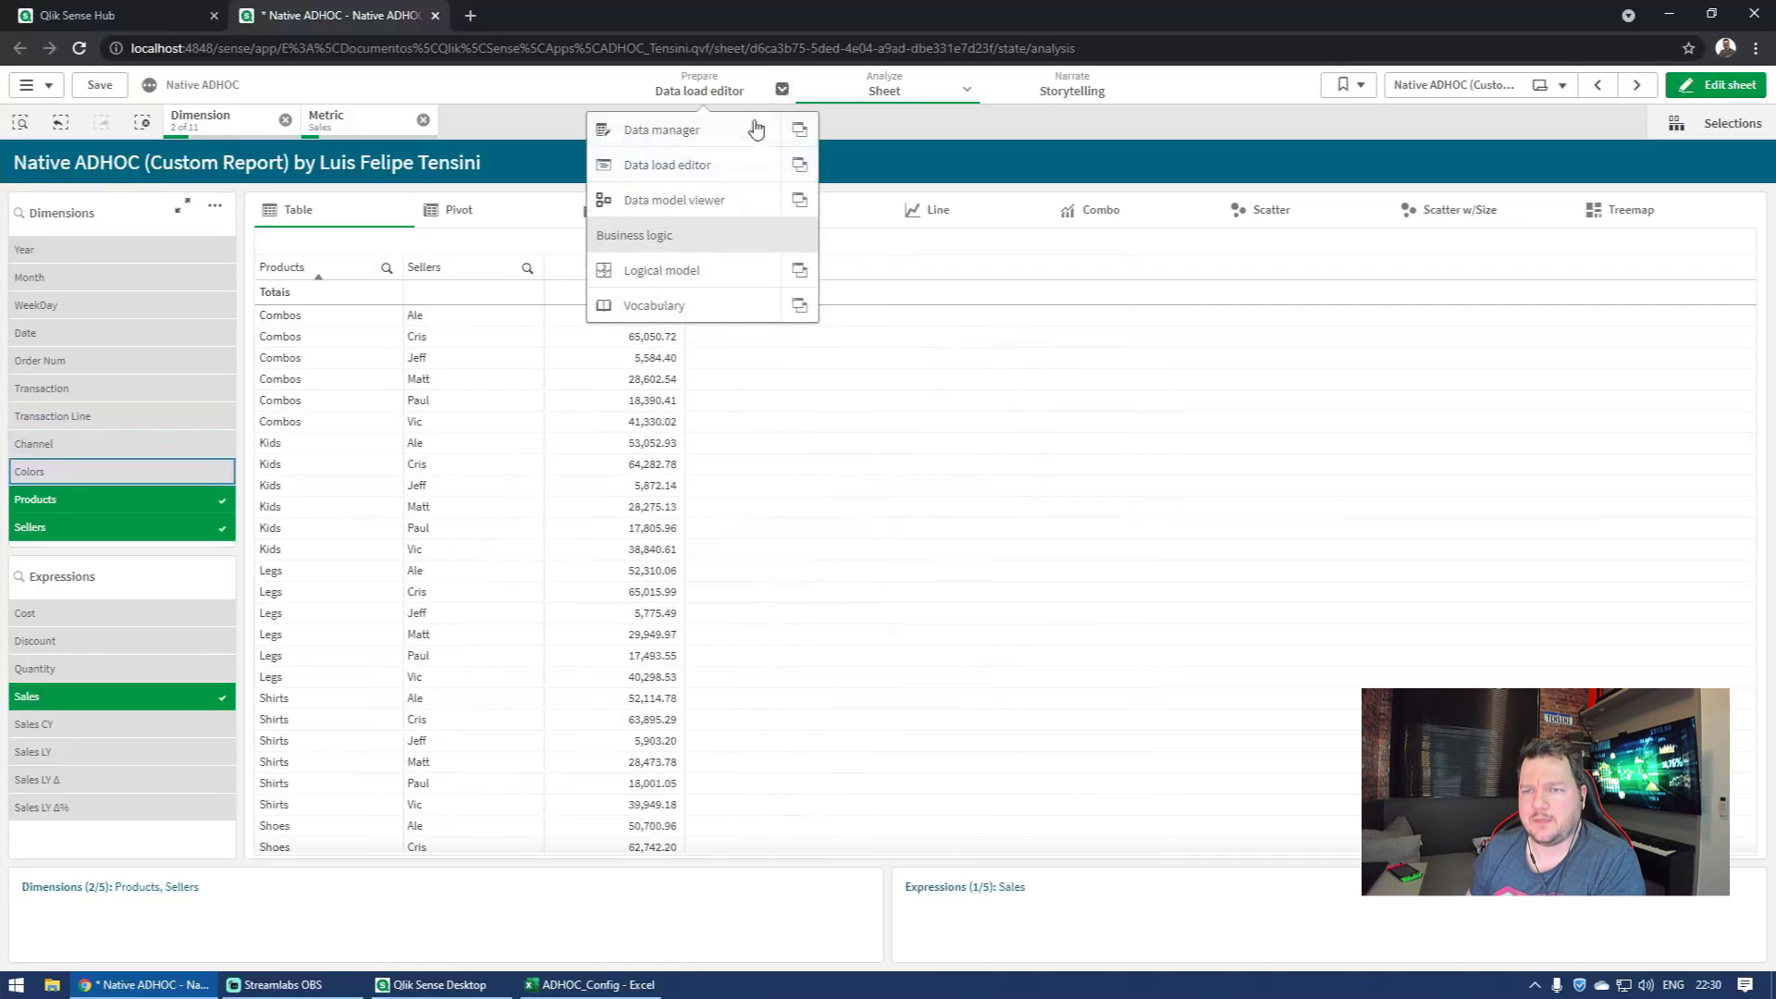
{"action": "left_click", "coordinate": [703, 164]}
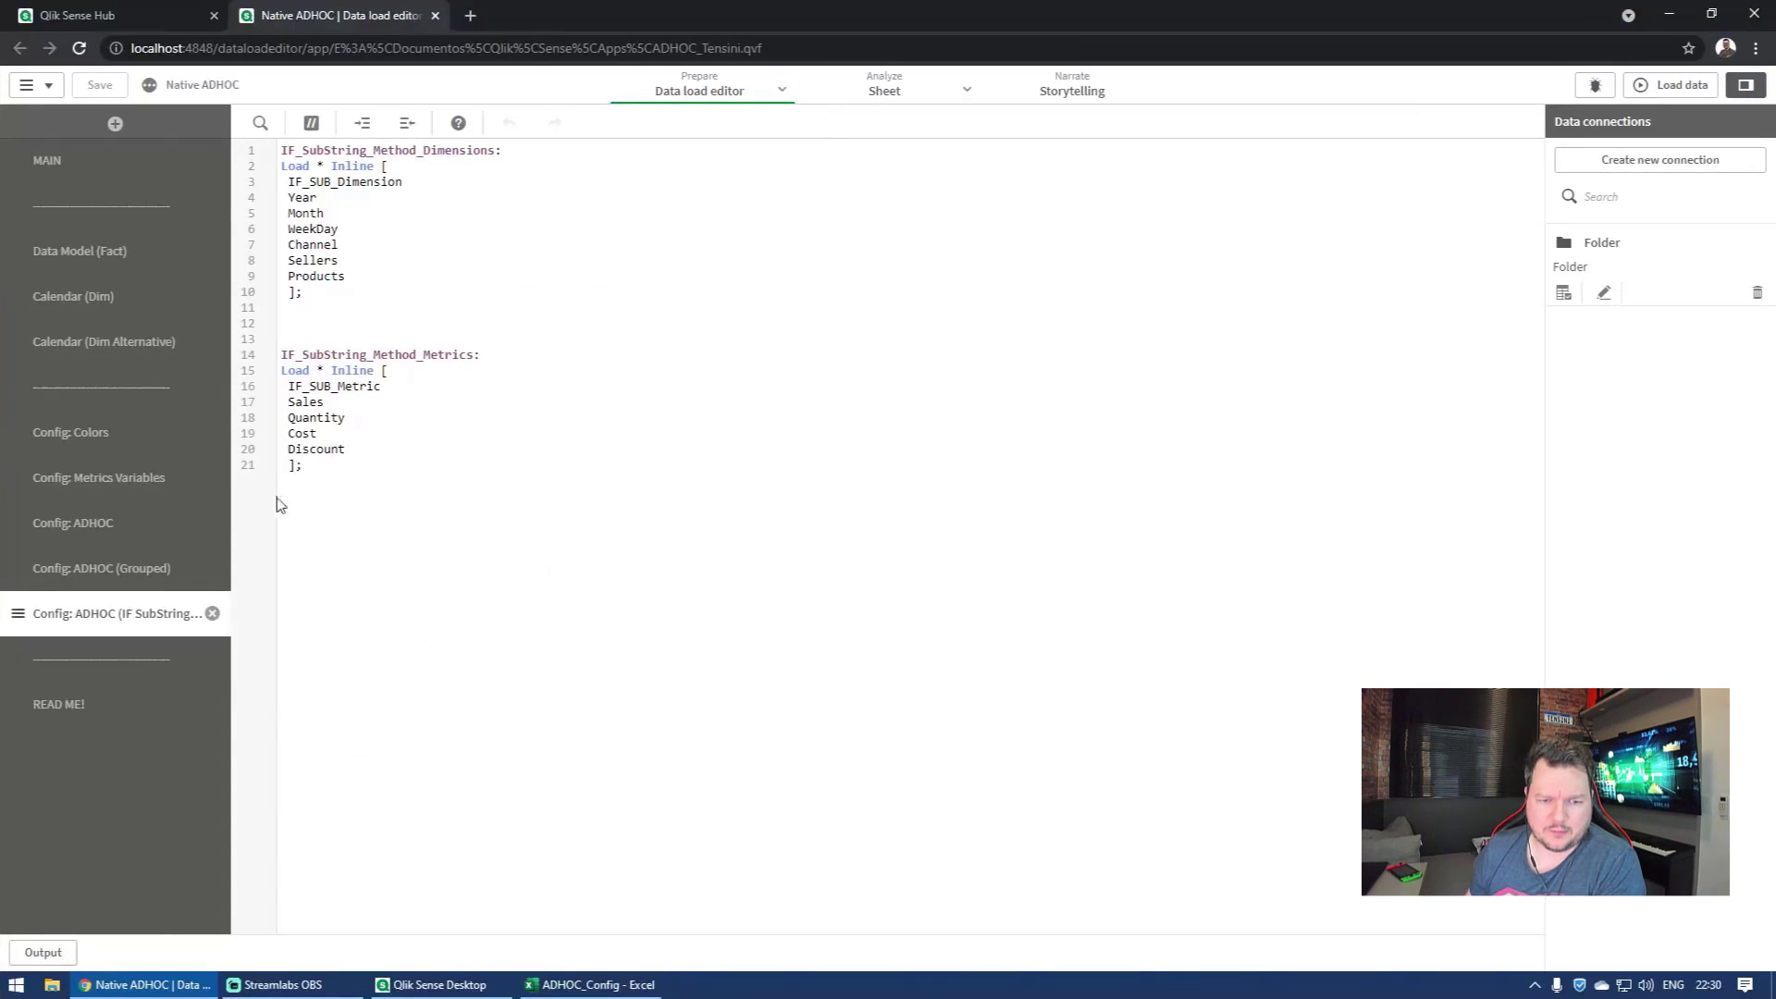
{"action": "left_click", "coordinate": [120, 566]}
{"action": "left_click", "coordinate": [74, 523]}
{"action": "left_click", "coordinate": [522, 814], "text": "shift"}
{"action": "double_click", "coordinate": [832, 844]}
{"action": "double_click", "coordinate": [834, 876]}
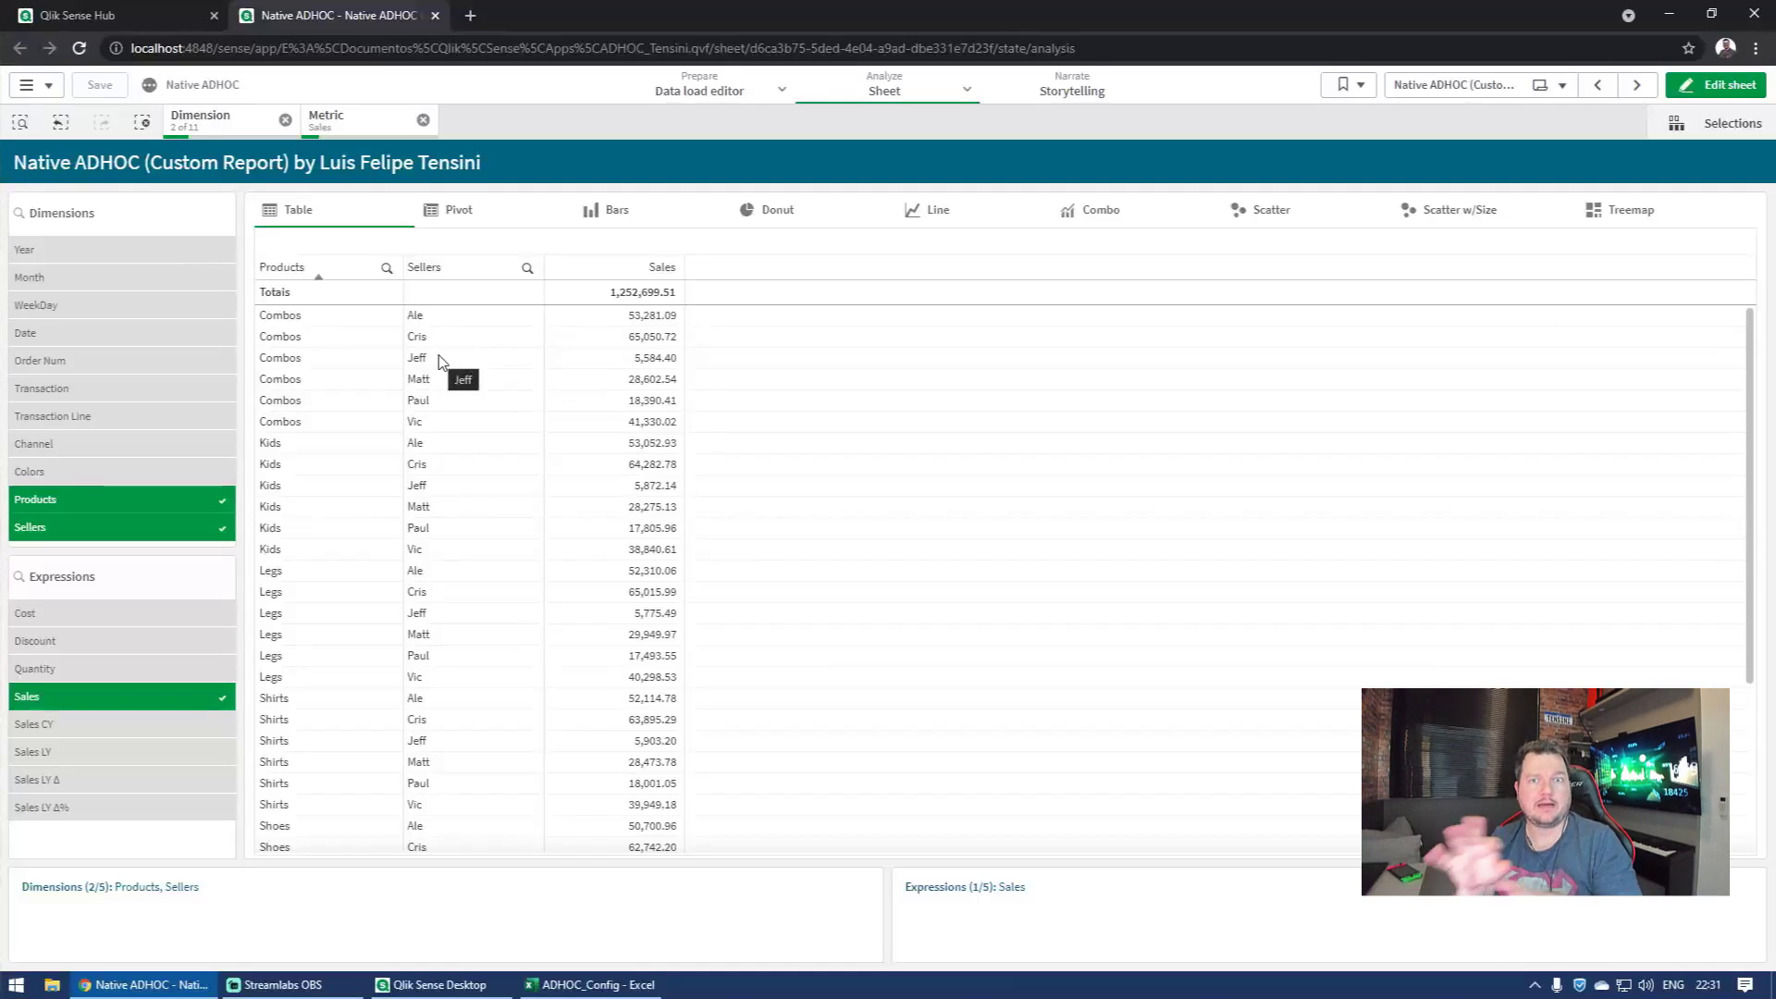
Step: Clear all selections, choose the Month dimension with the Sales expression, and confirm the selection
{"action": "left_click", "coordinate": [141, 122]}
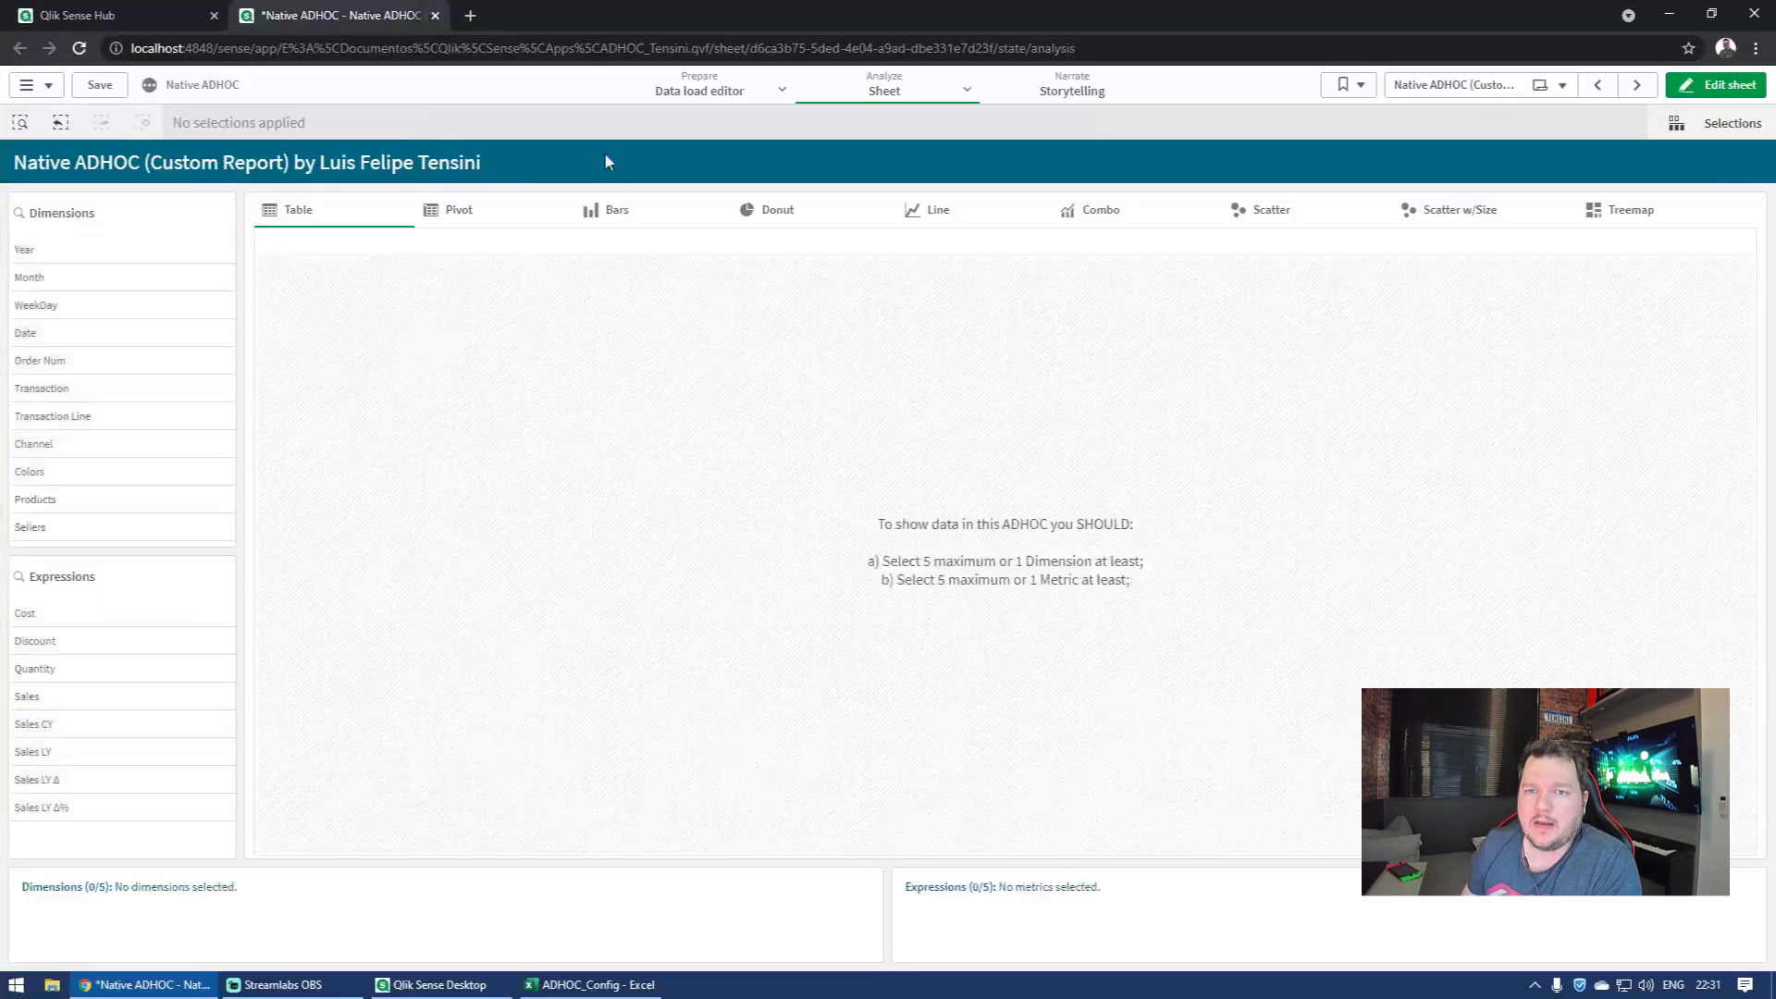
{"action": "left_click", "coordinate": [79, 278]}
{"action": "left_click", "coordinate": [90, 693]}
{"action": "left_click", "coordinate": [205, 533]}
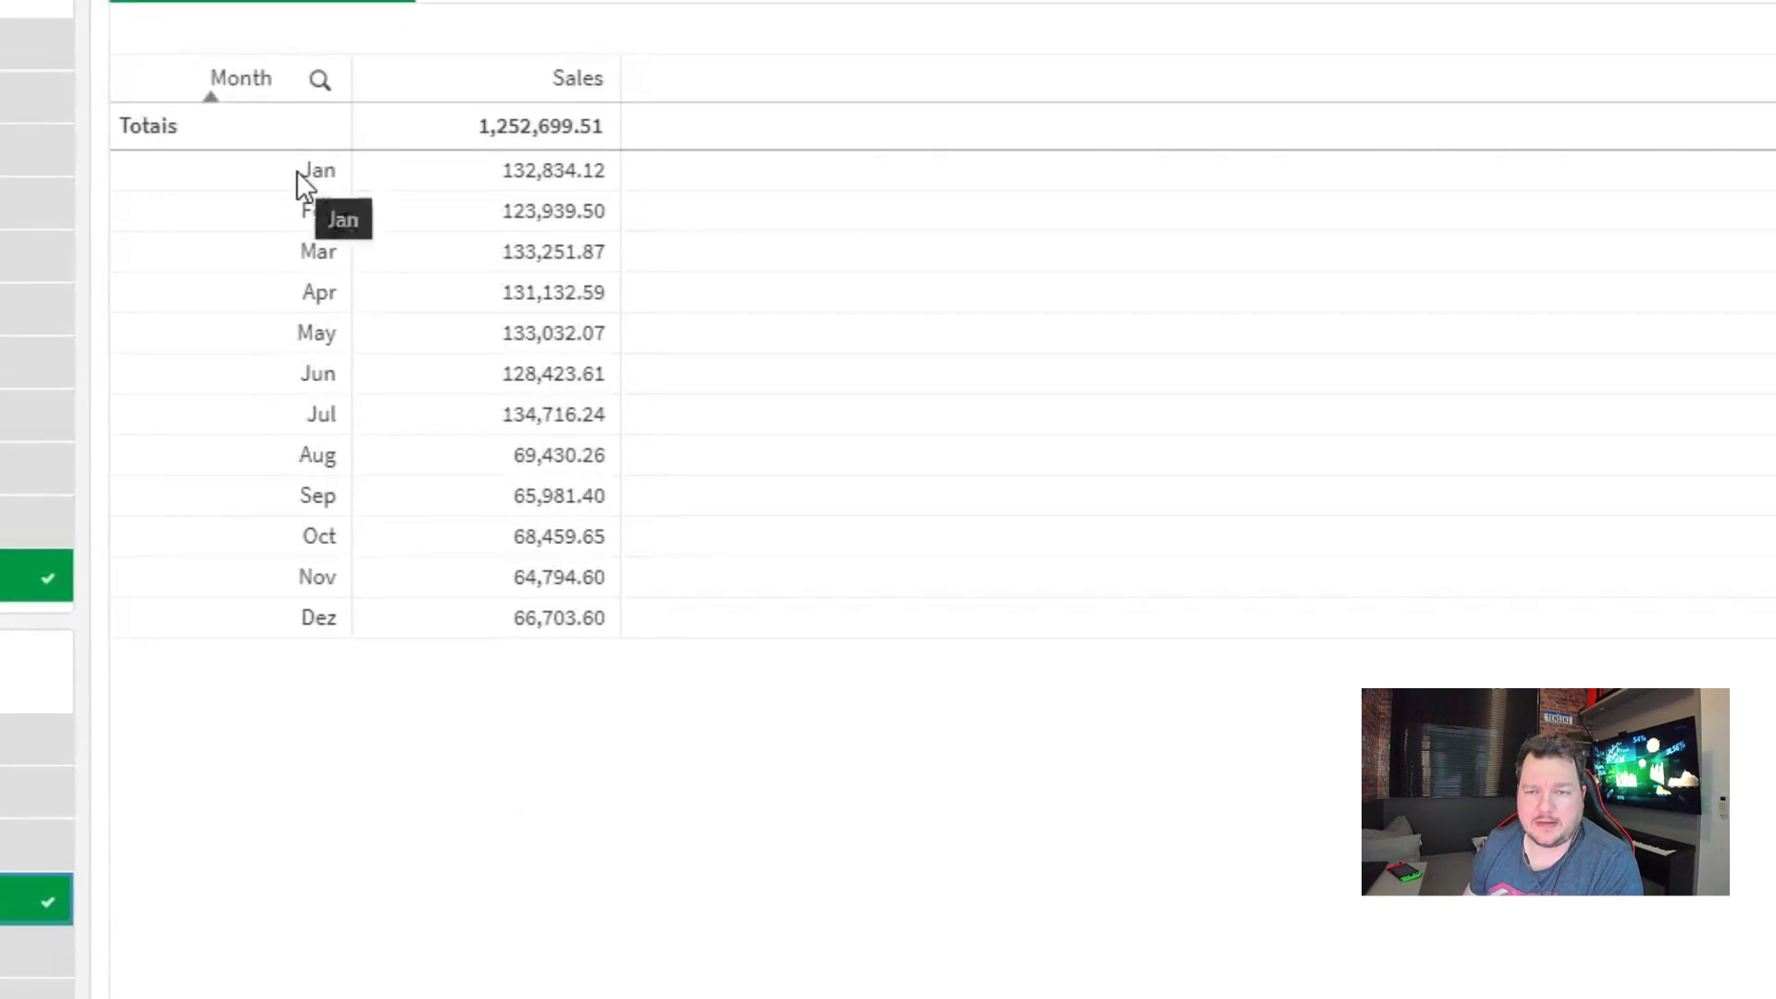
Step: Check the download formats offered for the table of Sales by Month, without exporting anything
{"action": "right_click", "coordinate": [466, 444]}
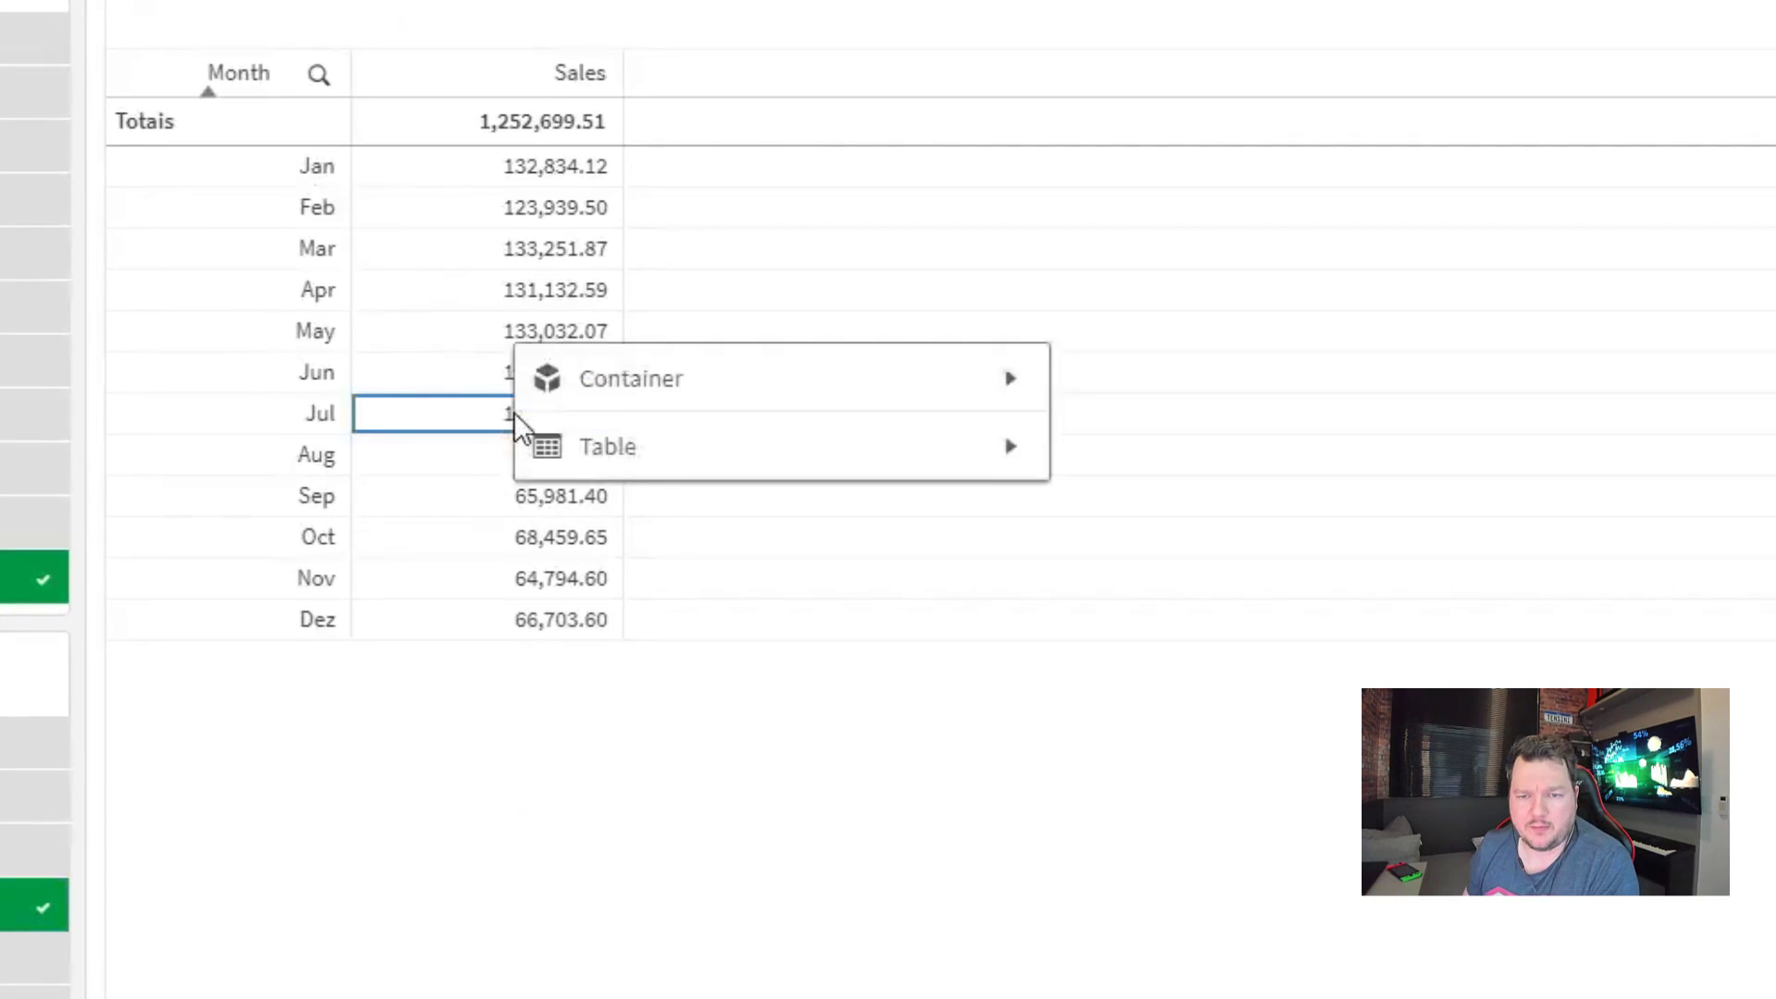
{"action": "left_click", "coordinate": [670, 460]}
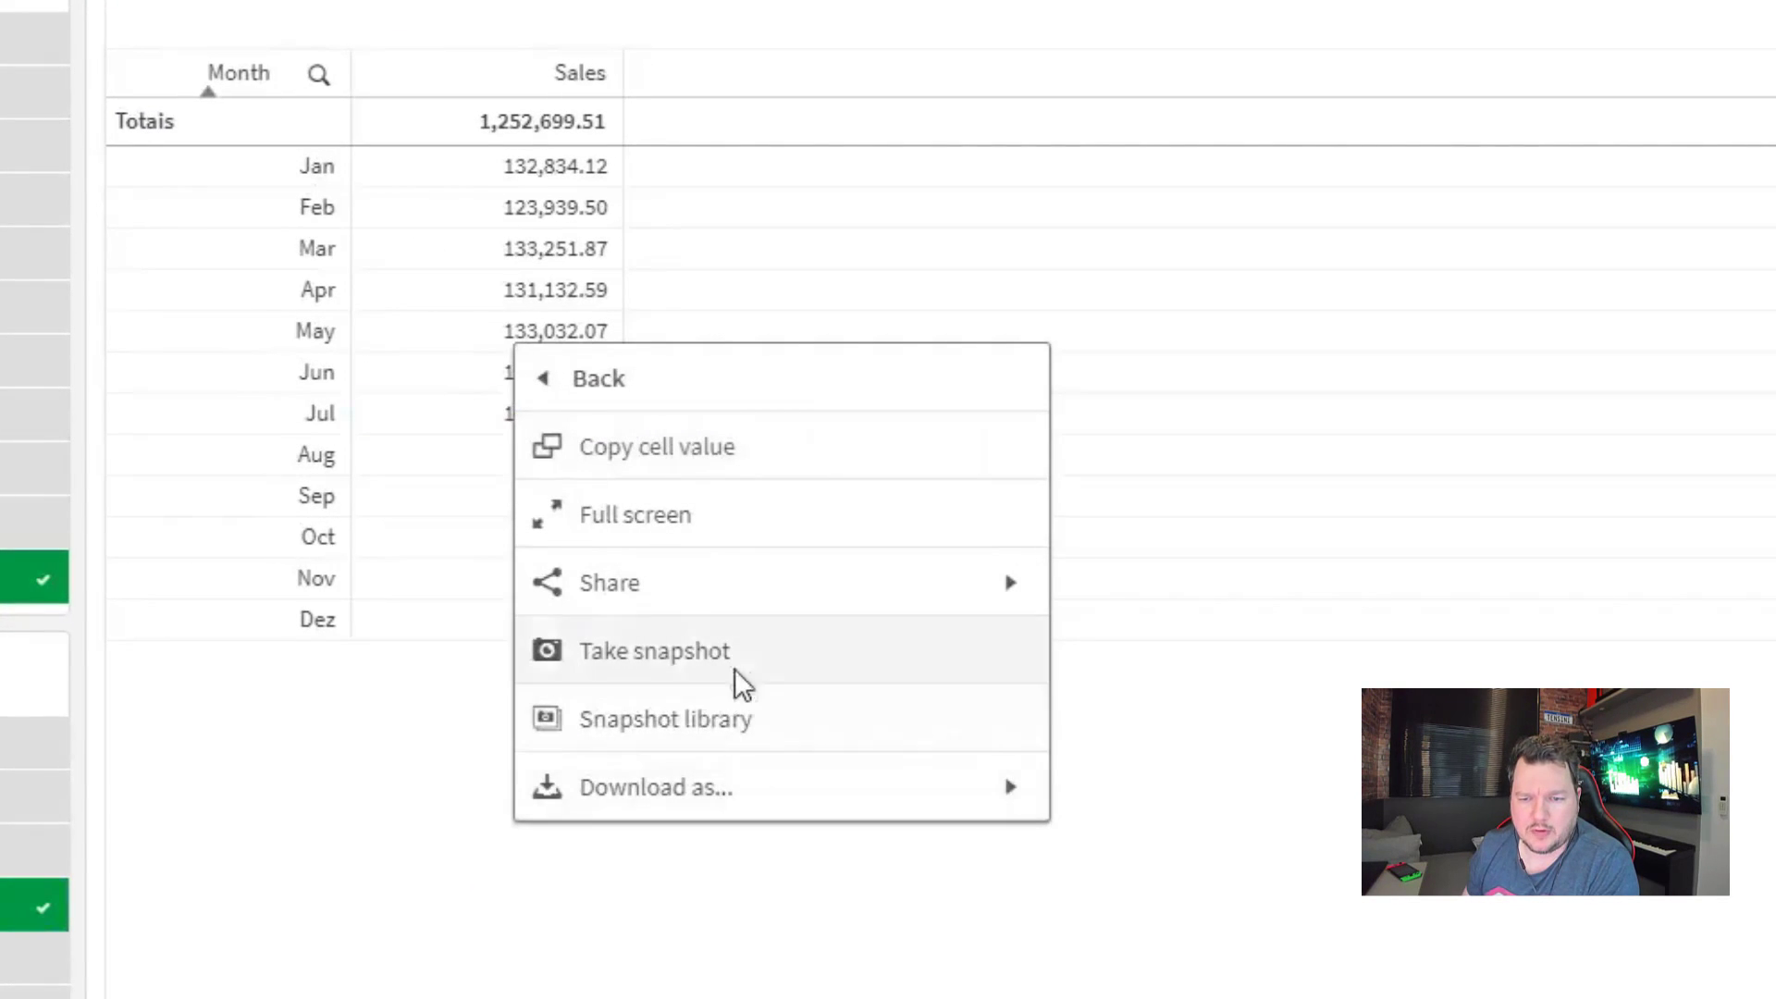
{"action": "left_click", "coordinate": [689, 790]}
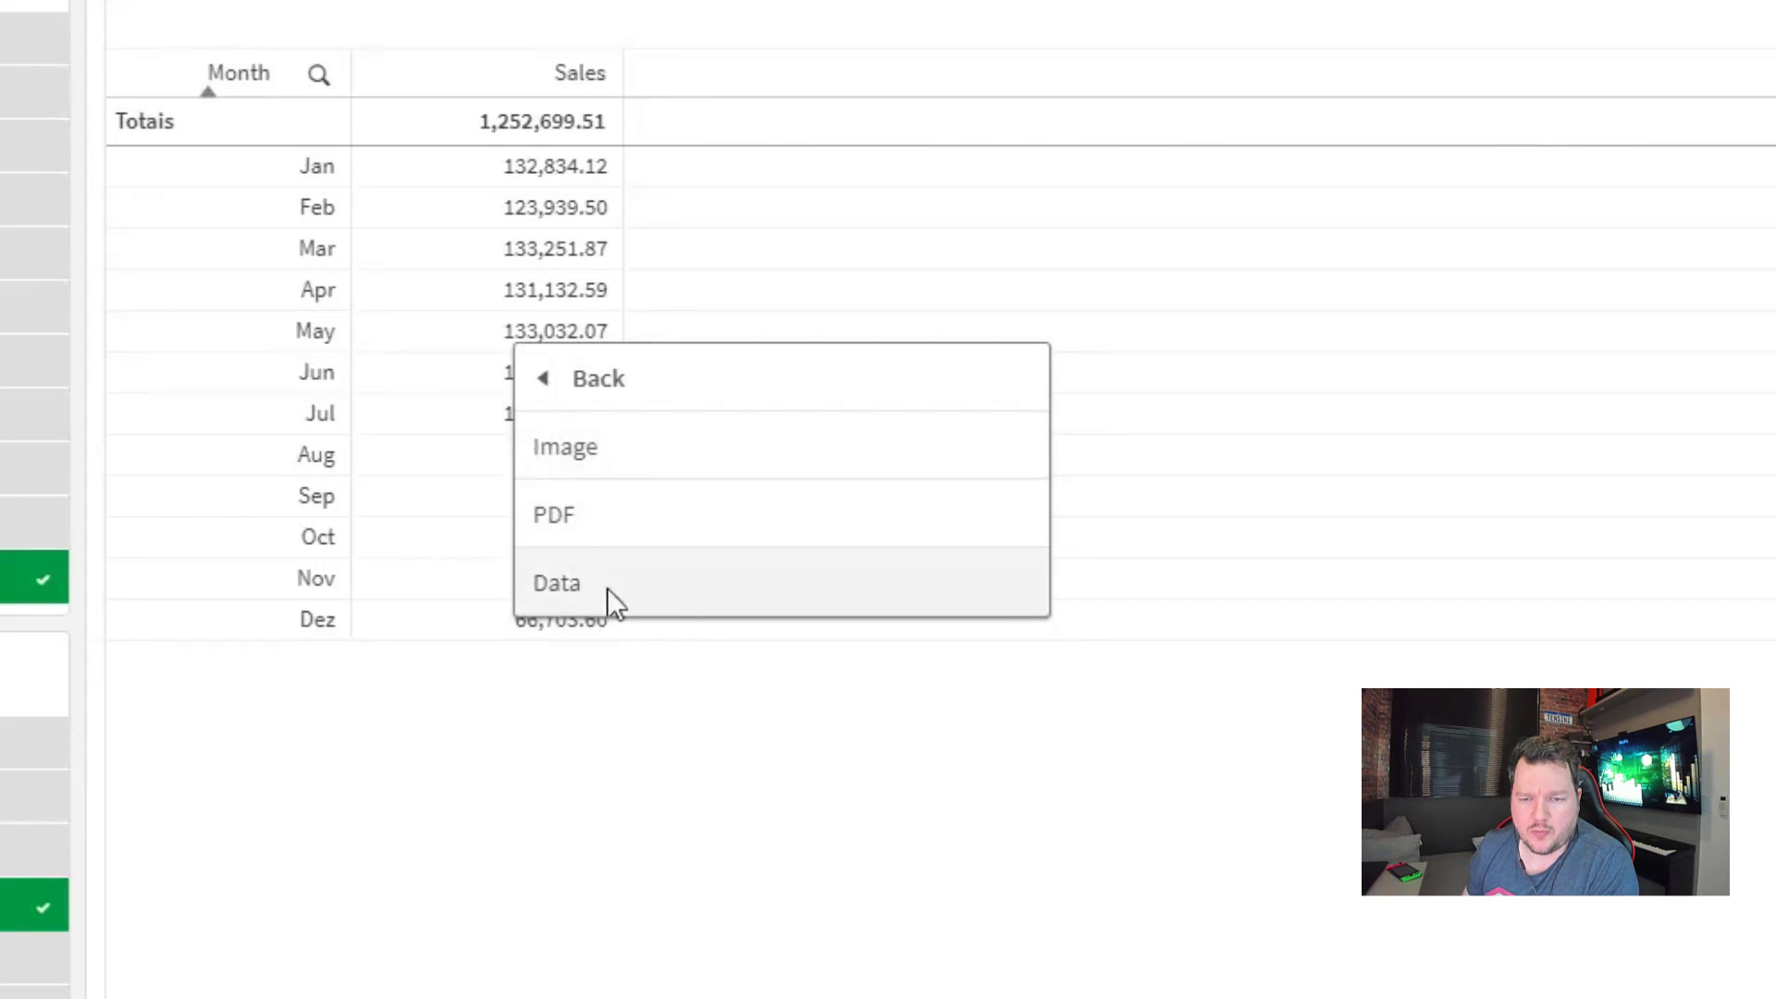
{"action": "left_click", "coordinate": [599, 390]}
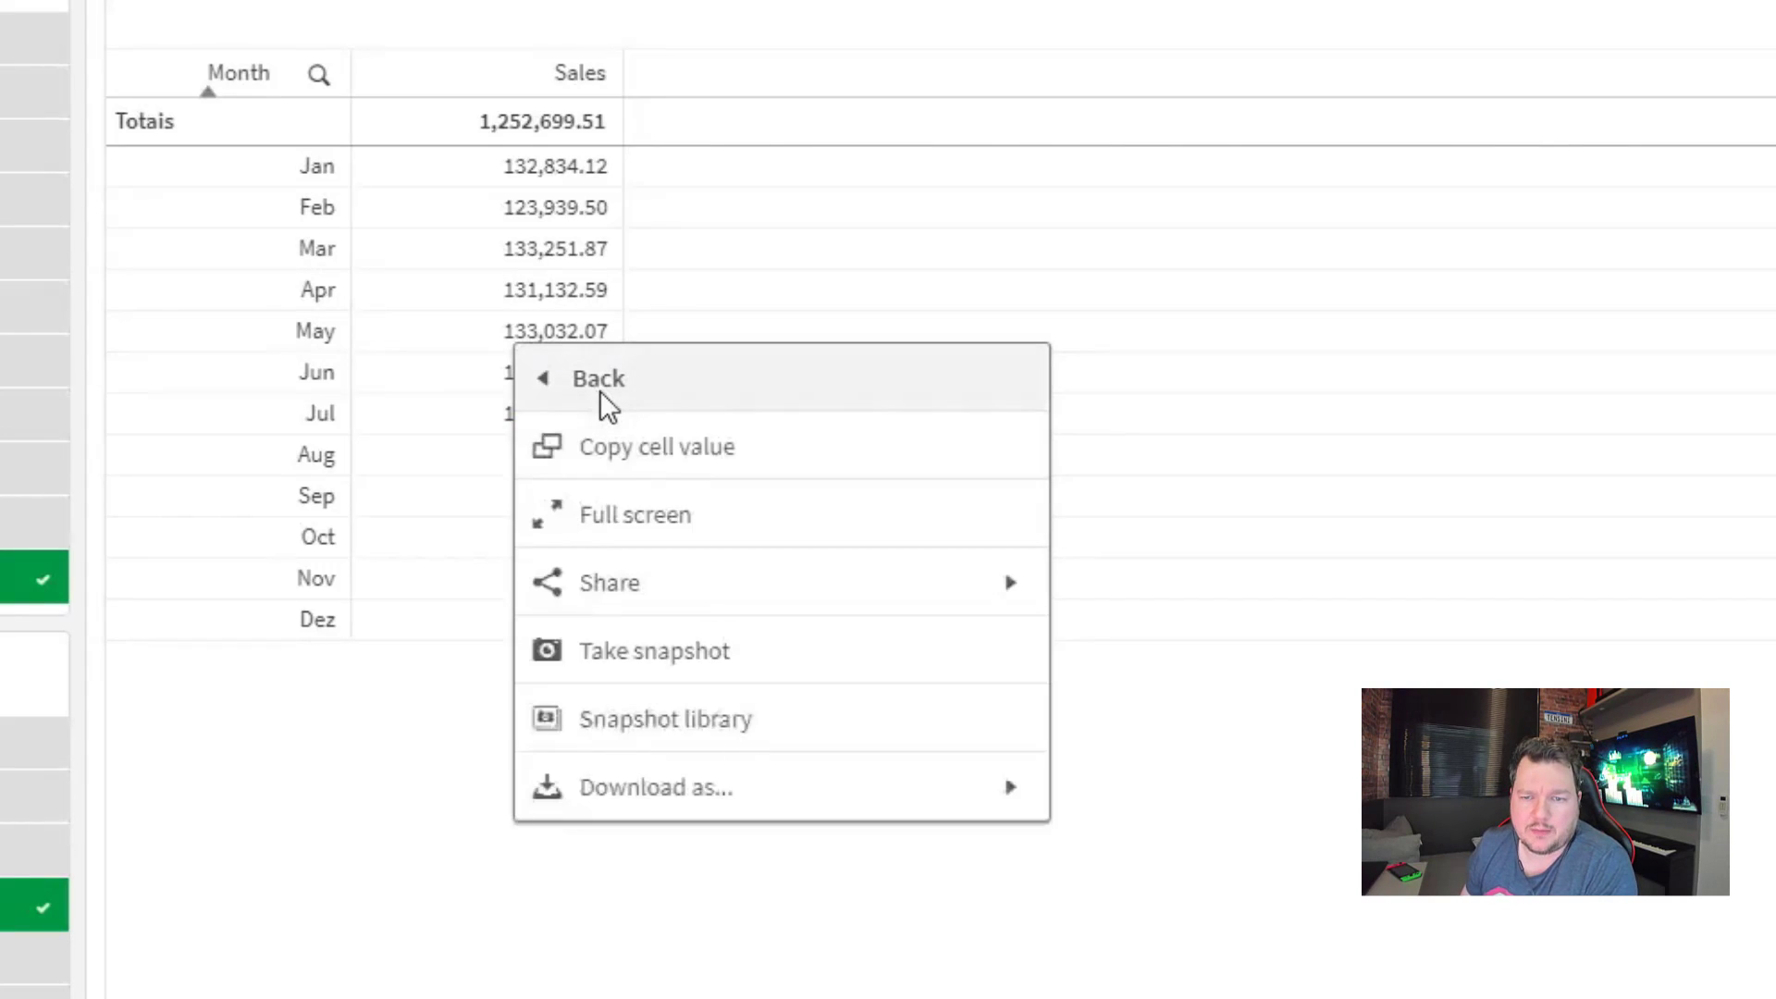
{"action": "left_click", "coordinate": [600, 389]}
{"action": "key", "text": "Escape"}
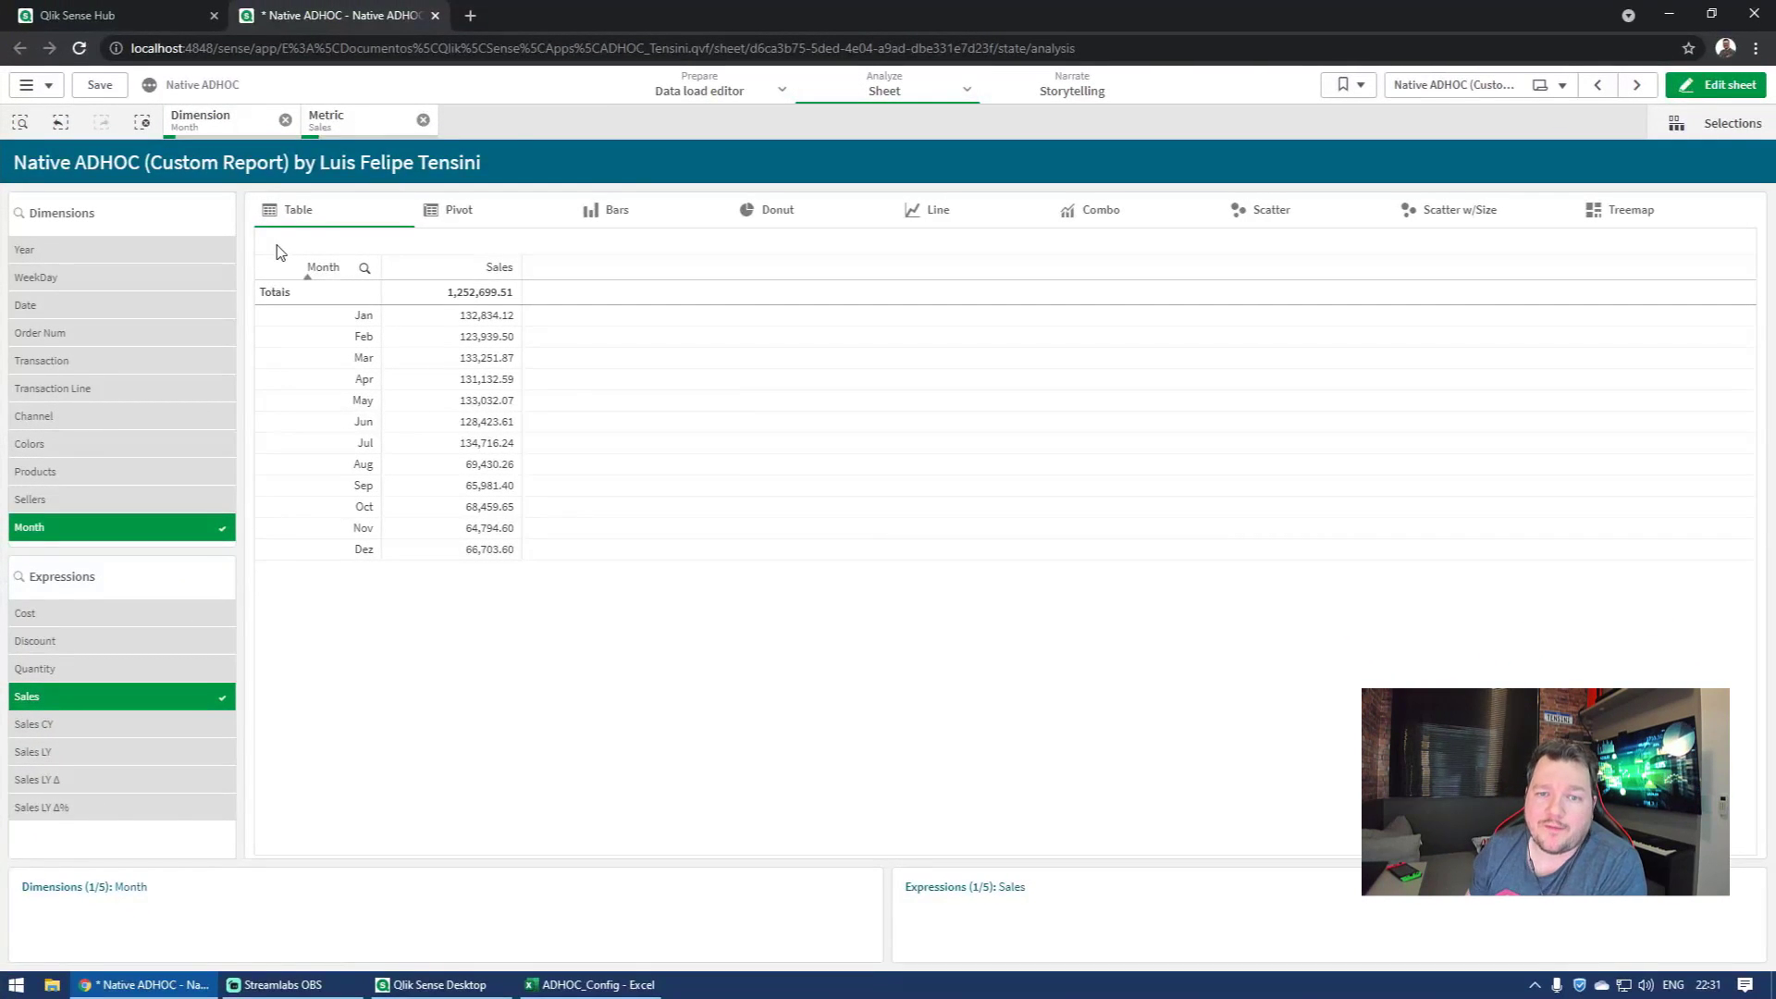
Step: Put the sheet in edit mode, open the Table chart's properties inside the container, and inspect the first column's field expression
{"action": "left_click", "coordinate": [1707, 85]}
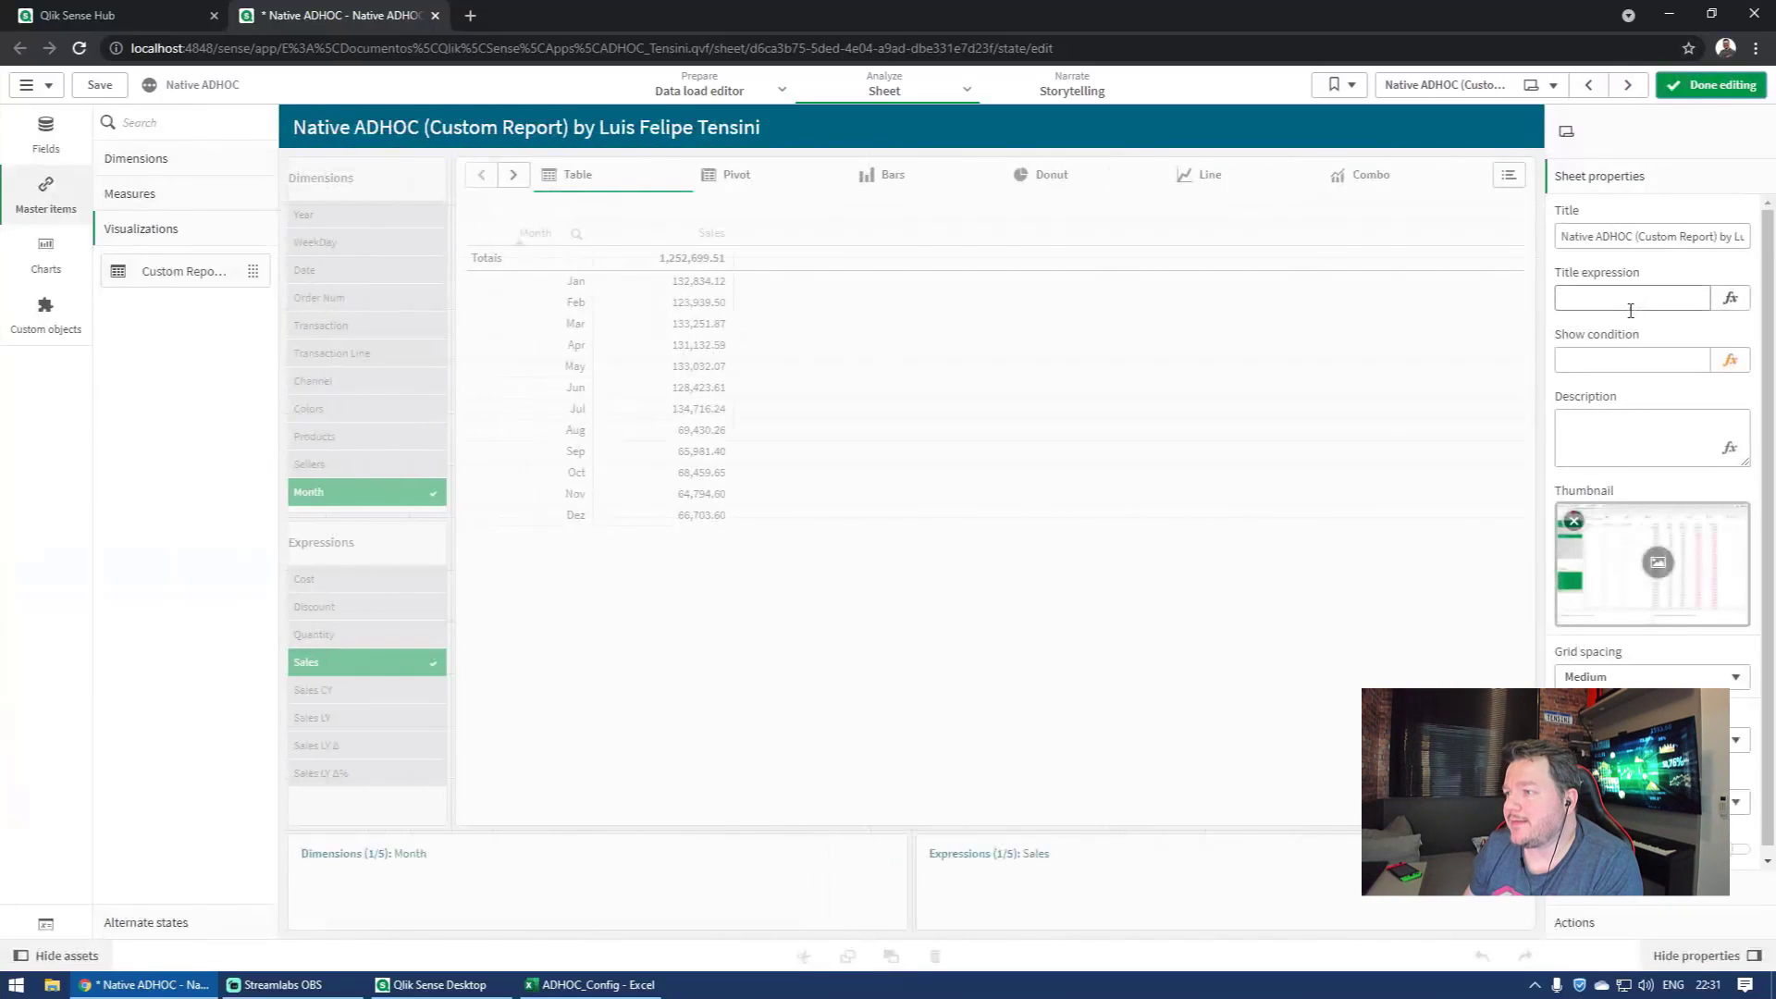
{"action": "left_click", "coordinate": [602, 189]}
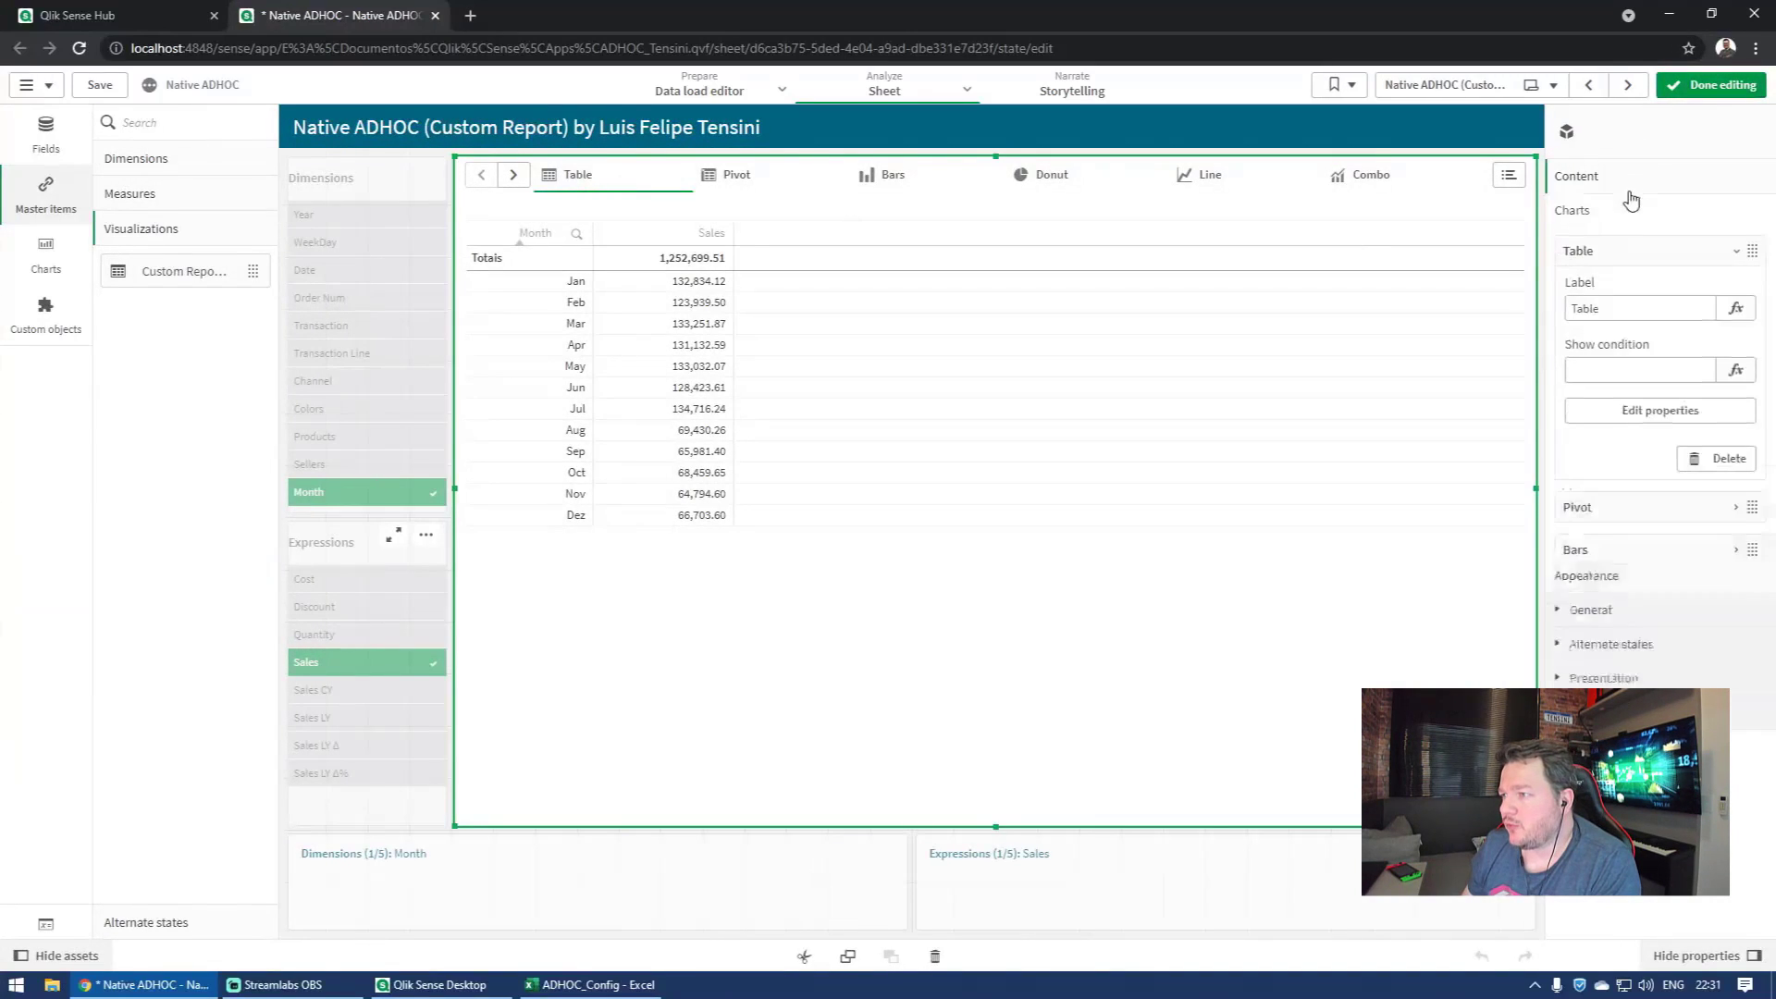
{"action": "left_click", "coordinate": [1655, 262]}
{"action": "left_click", "coordinate": [1655, 262]}
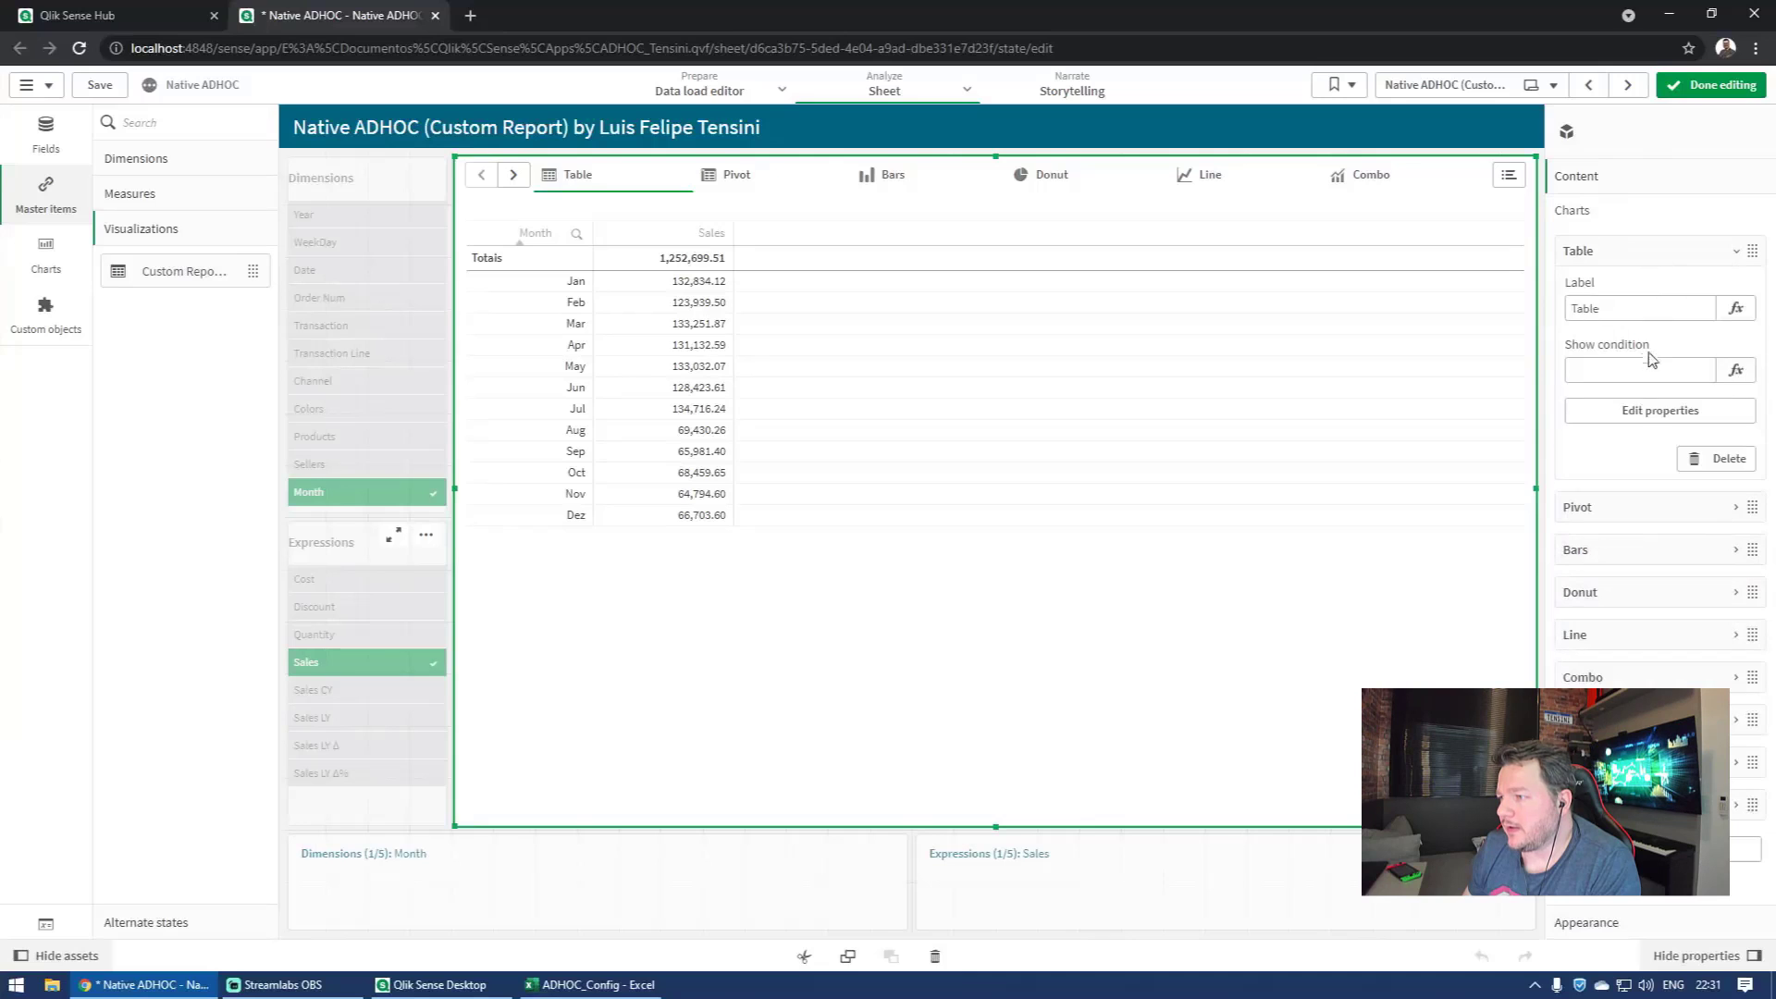
{"action": "left_click", "coordinate": [1660, 410]}
{"action": "left_click", "coordinate": [1636, 333]}
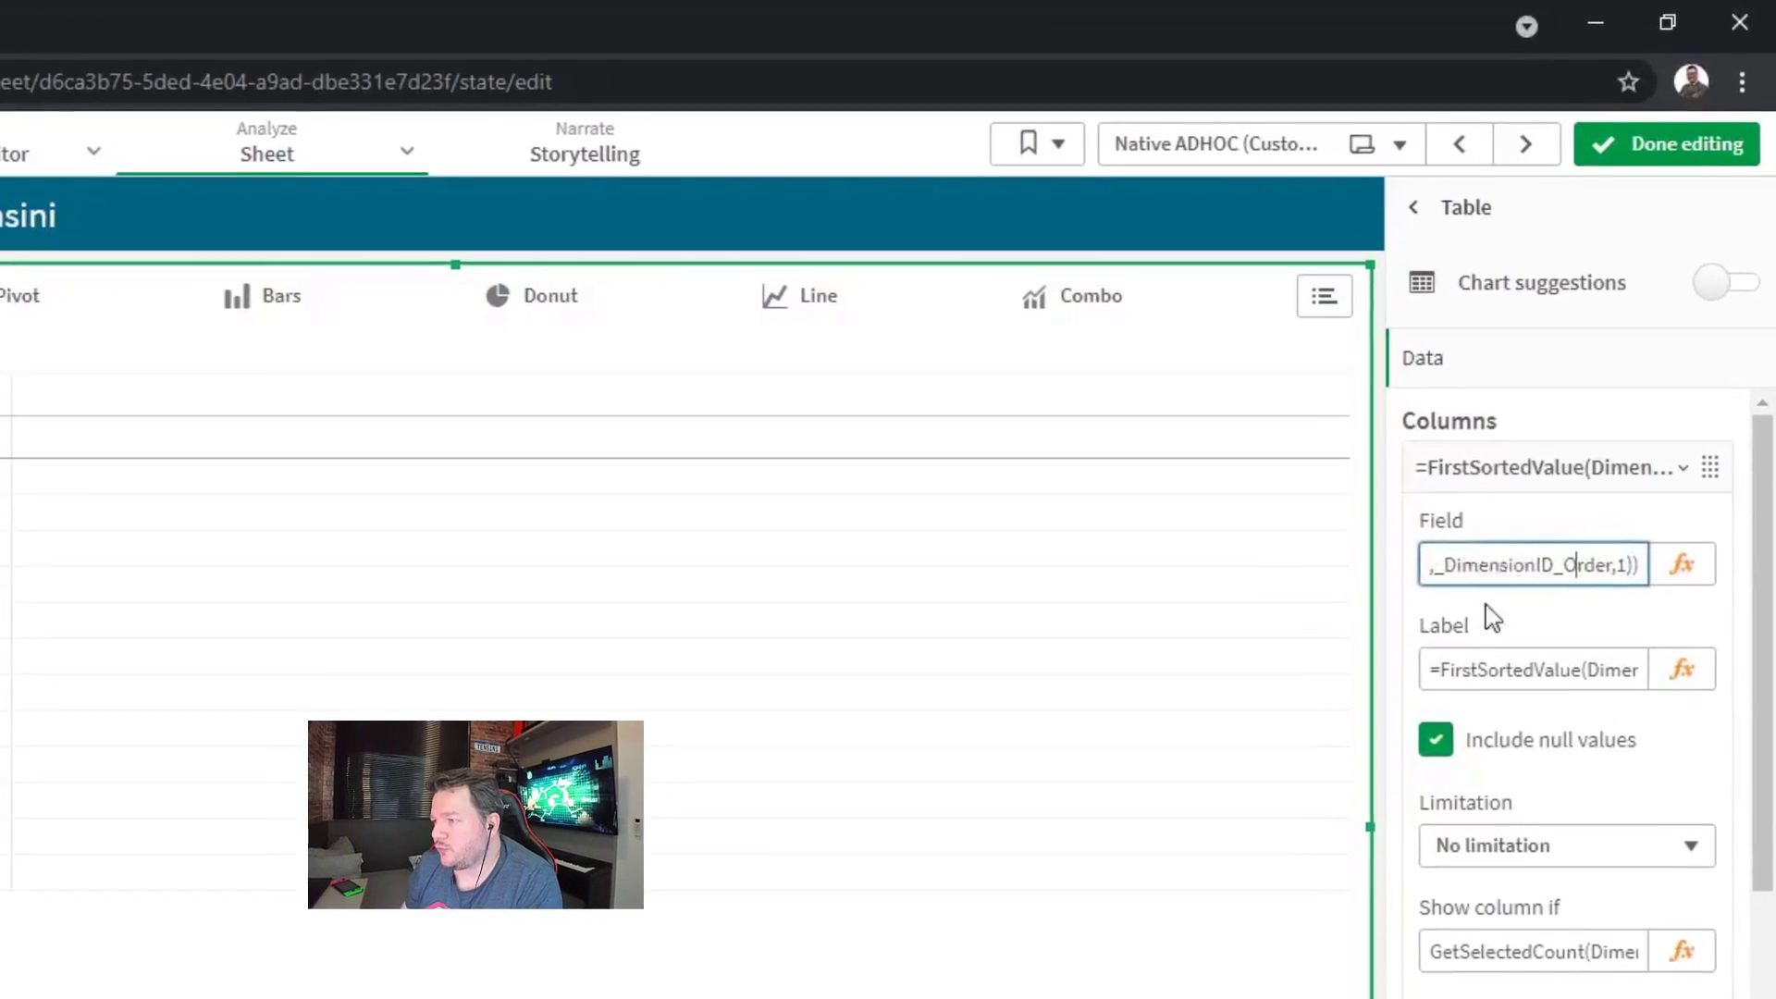
{"action": "key", "text": "Tab"}
{"action": "left_click", "coordinate": [1637, 298]}
Step: Inspect the field settings of the table's second, third and fourth columns, and finish editing the sheet
{"action": "left_click", "coordinate": [1521, 592]}
{"action": "left_click", "coordinate": [1554, 674]}
{"action": "left_click", "coordinate": [1534, 592]}
{"action": "left_click", "coordinate": [1500, 659]}
{"action": "left_click", "coordinate": [1507, 666]}
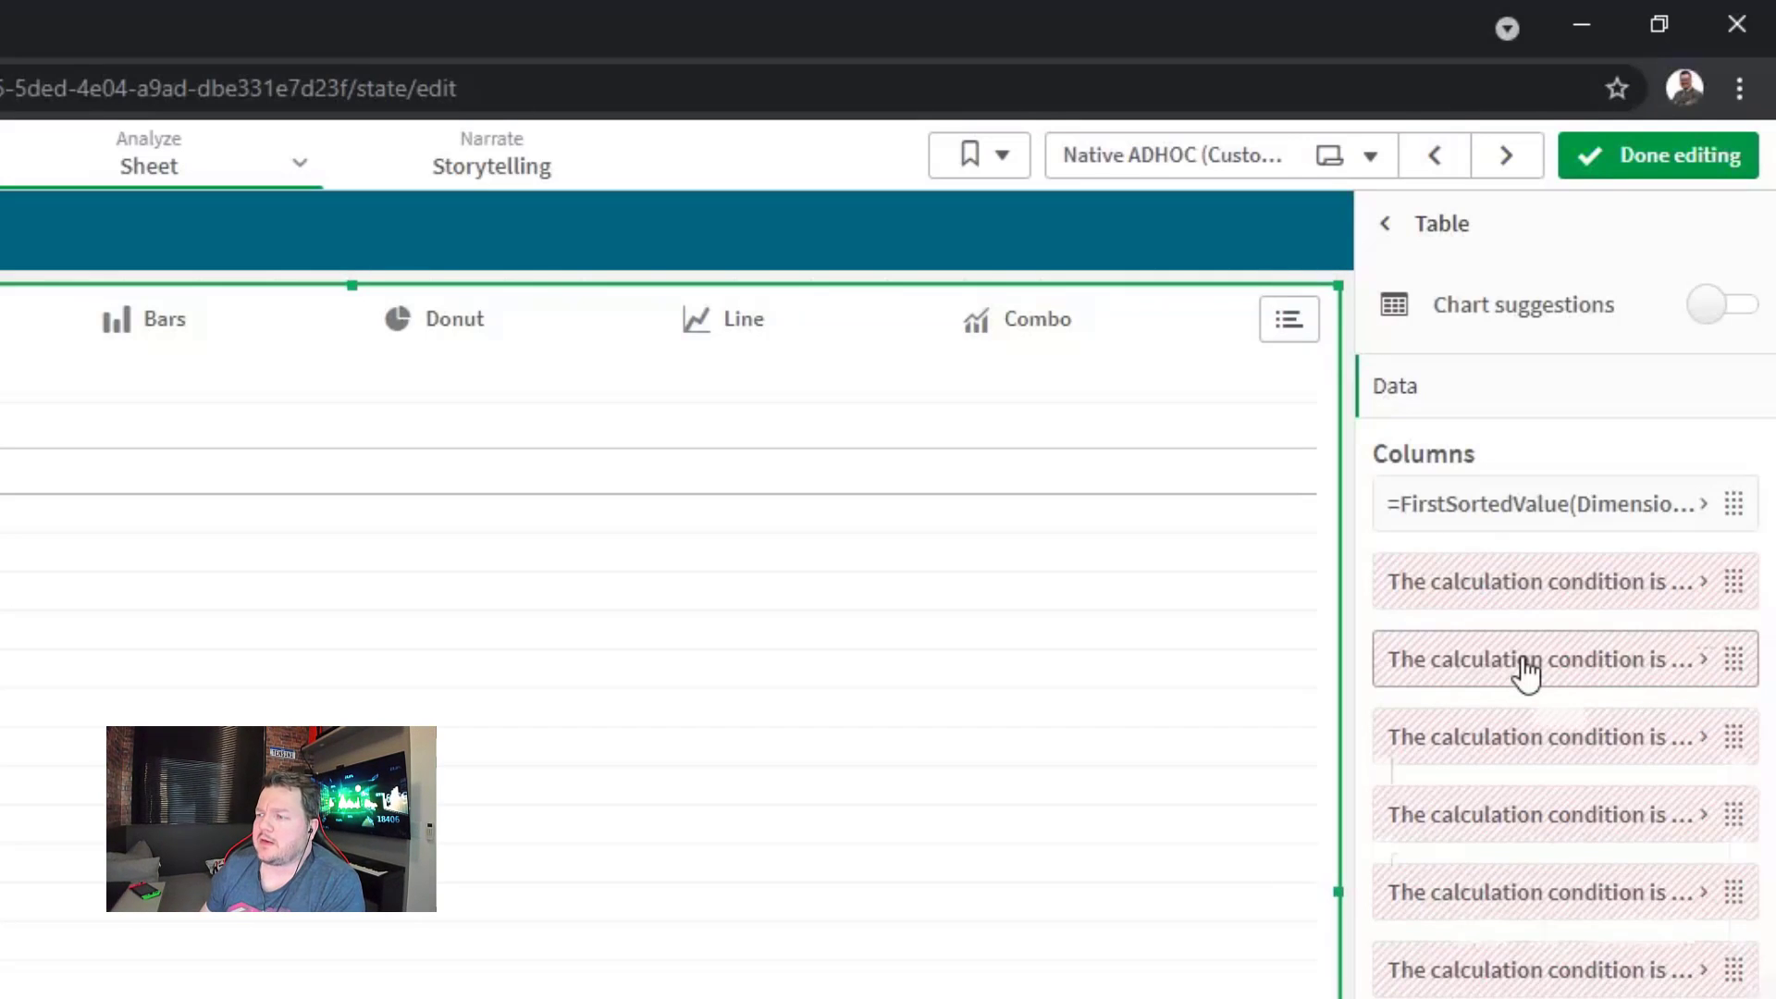
{"action": "left_click", "coordinate": [1526, 670]}
{"action": "left_click", "coordinate": [1475, 753]}
{"action": "left_click", "coordinate": [1560, 674]}
{"action": "left_click", "coordinate": [1505, 763]}
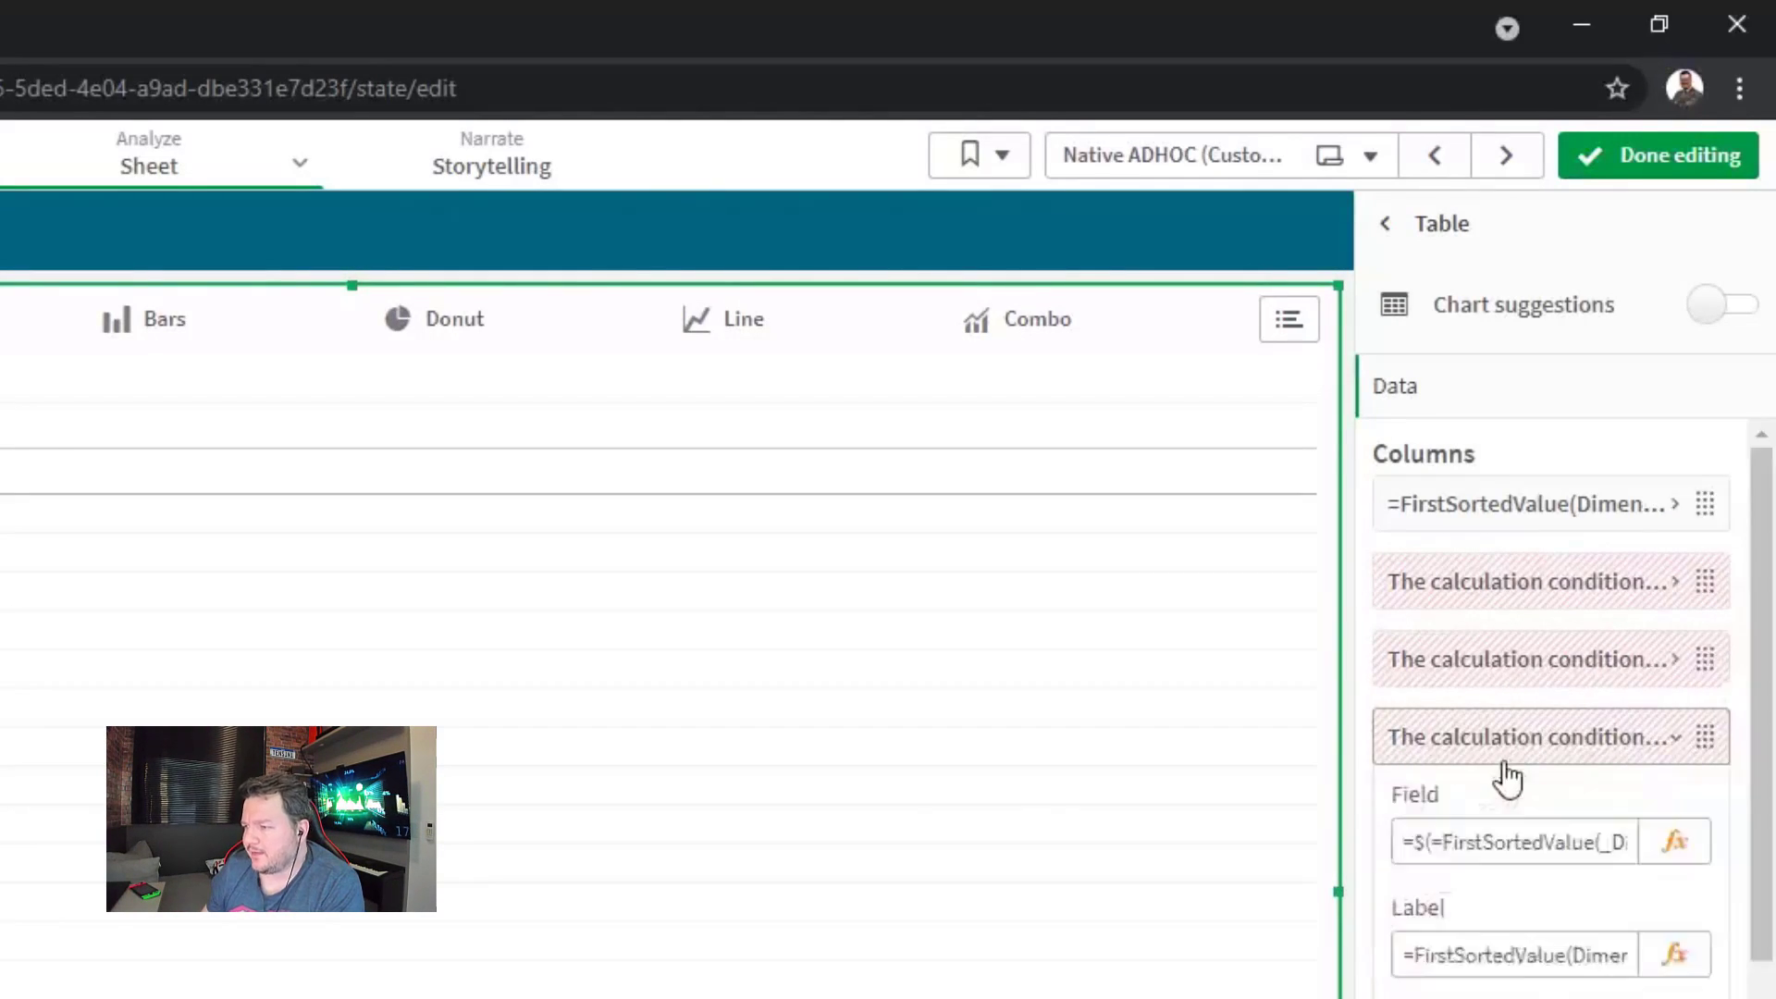
{"action": "left_click", "coordinate": [1525, 737]}
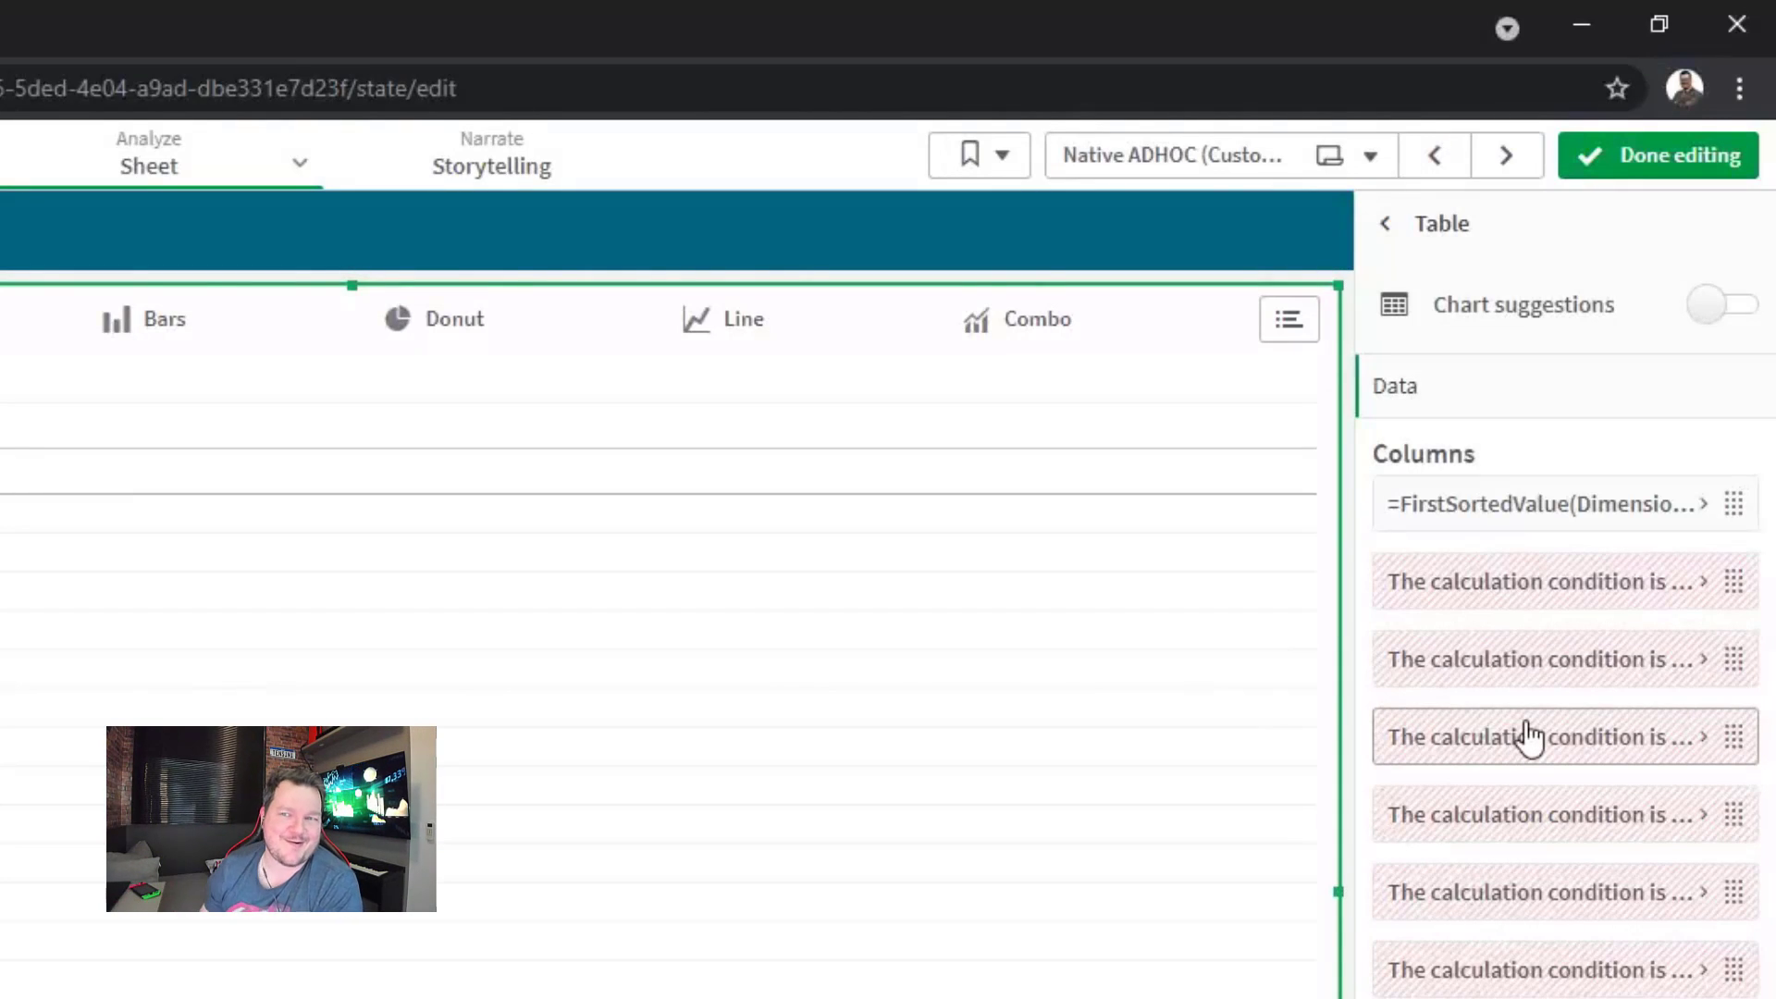
{"action": "left_click", "coordinate": [1651, 159]}
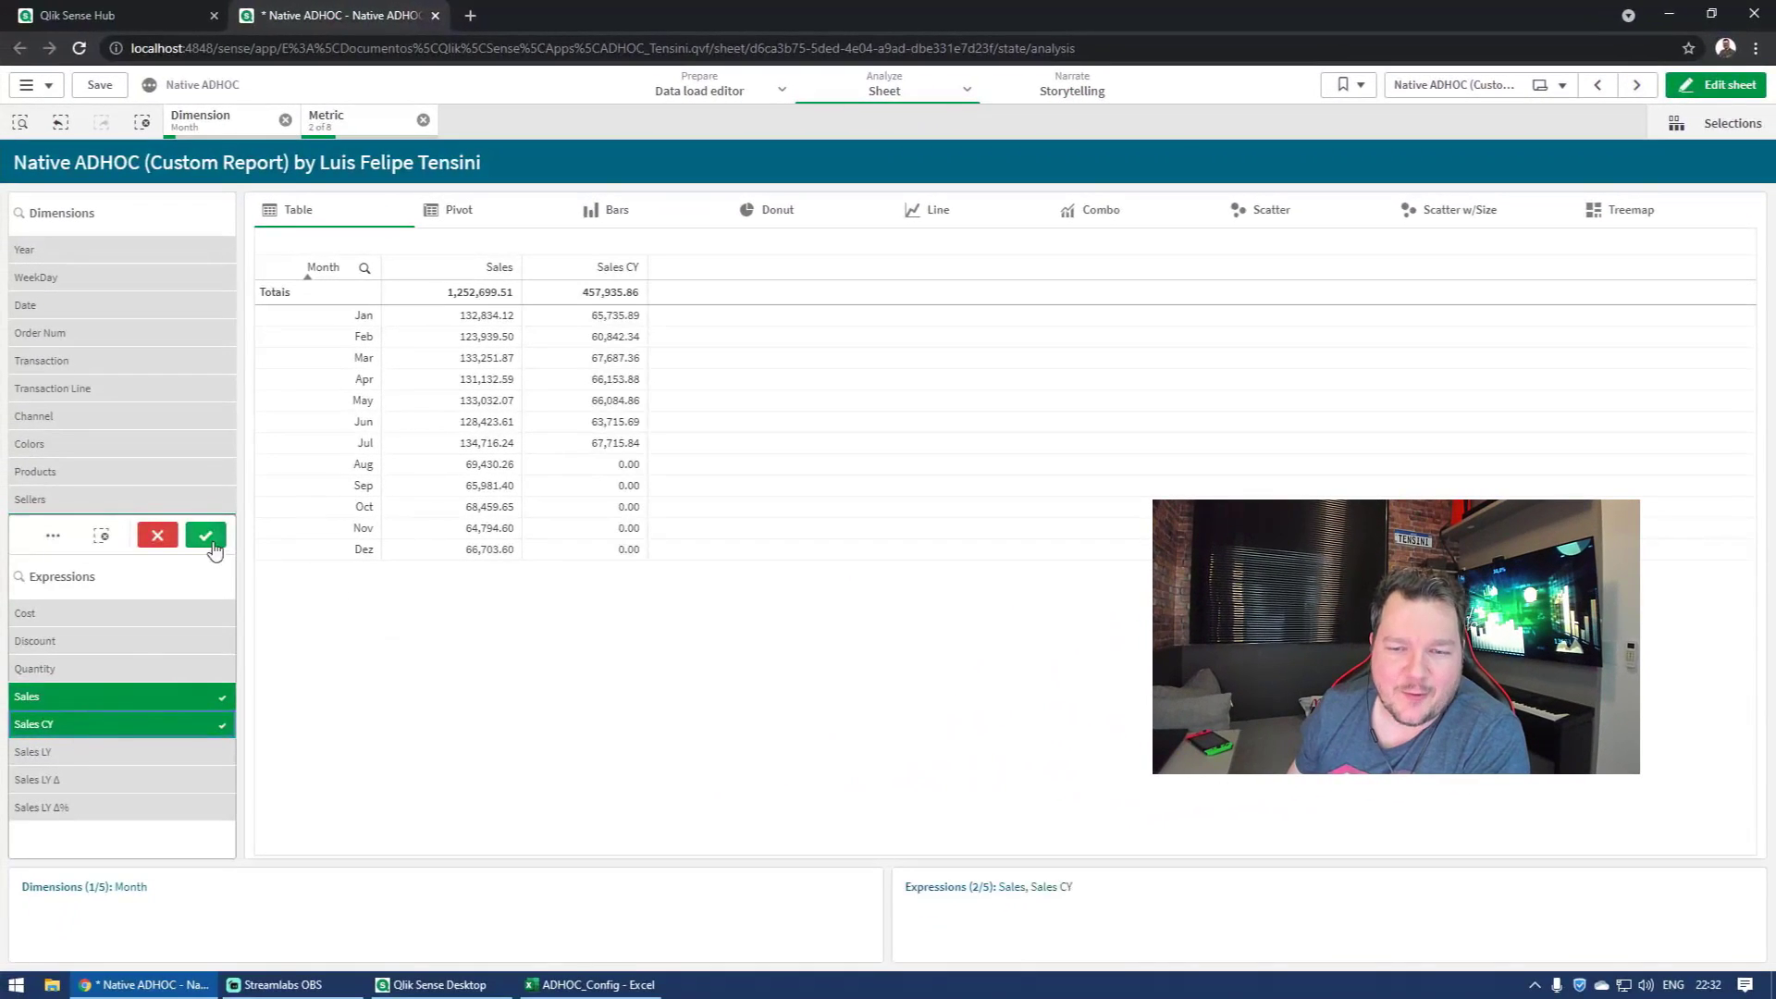
Step: Show Sales LY in place of Sales CY in the table by Month, and confirm the selection
{"action": "left_click", "coordinate": [125, 751]}
{"action": "left_click", "coordinate": [108, 725]}
{"action": "left_click", "coordinate": [206, 535]}
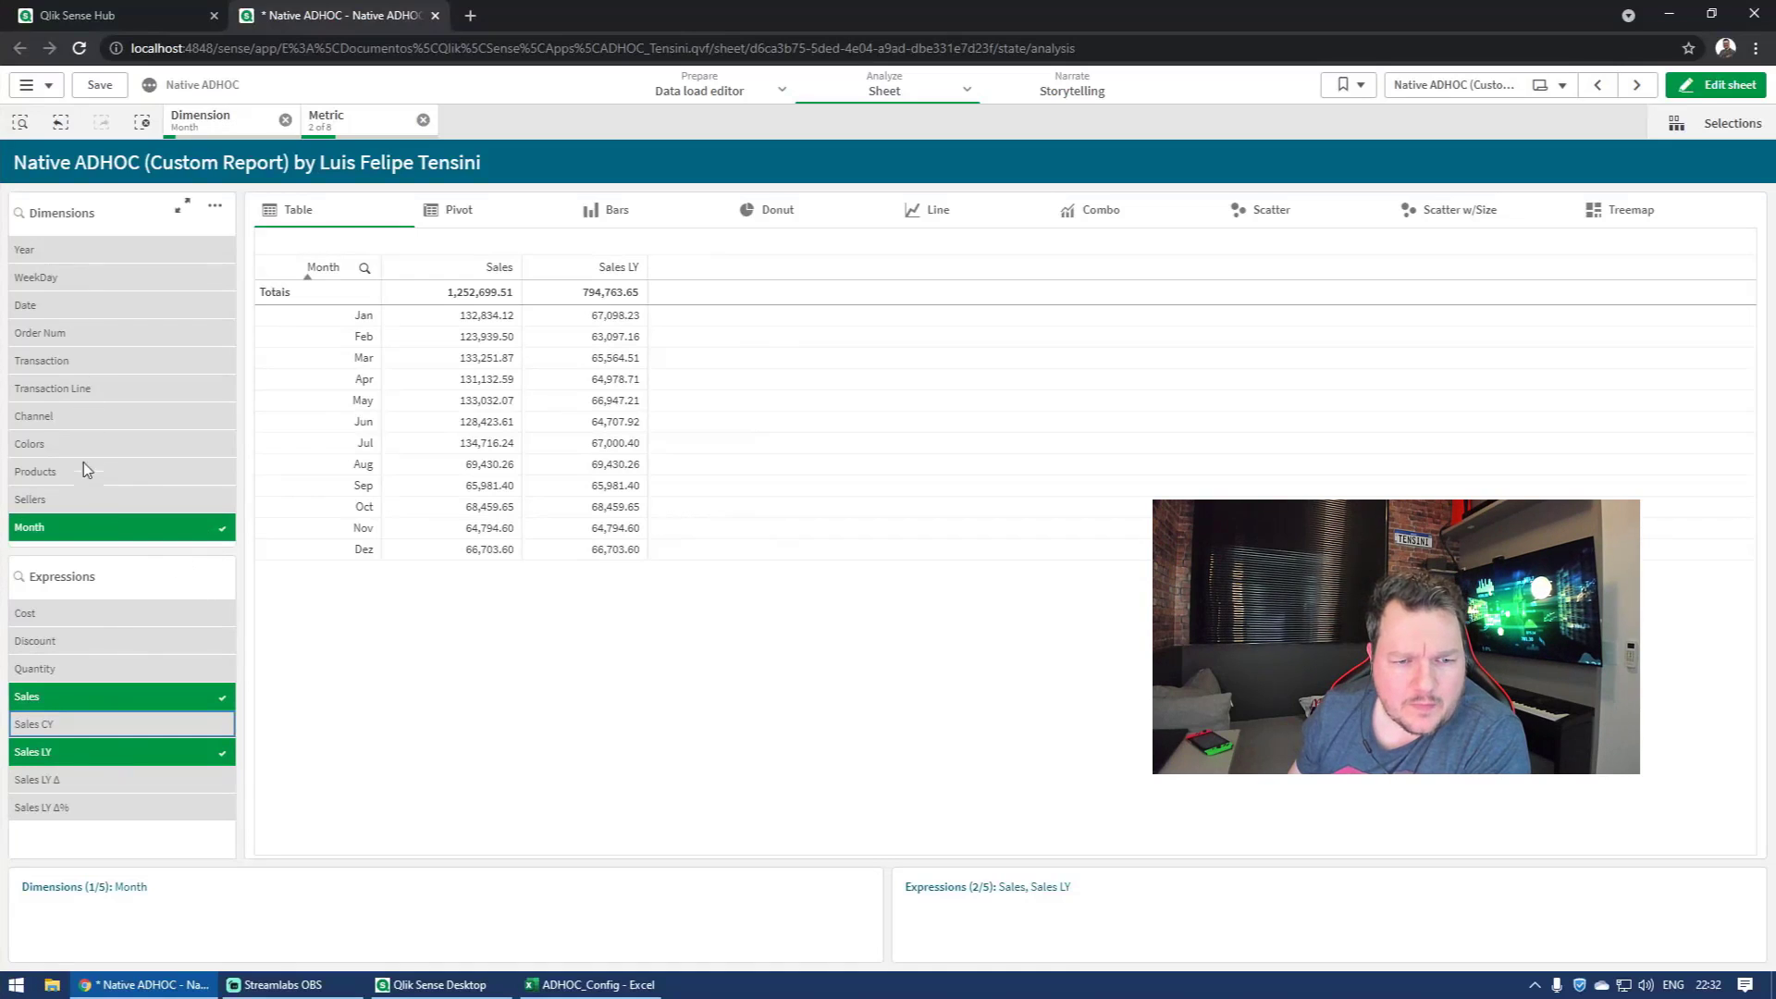
Step: Remove the Sales expression, add Sales LY Δ and Sales LY Δ% beside Sales LY, and confirm the selection
{"action": "left_click", "coordinate": [79, 706]}
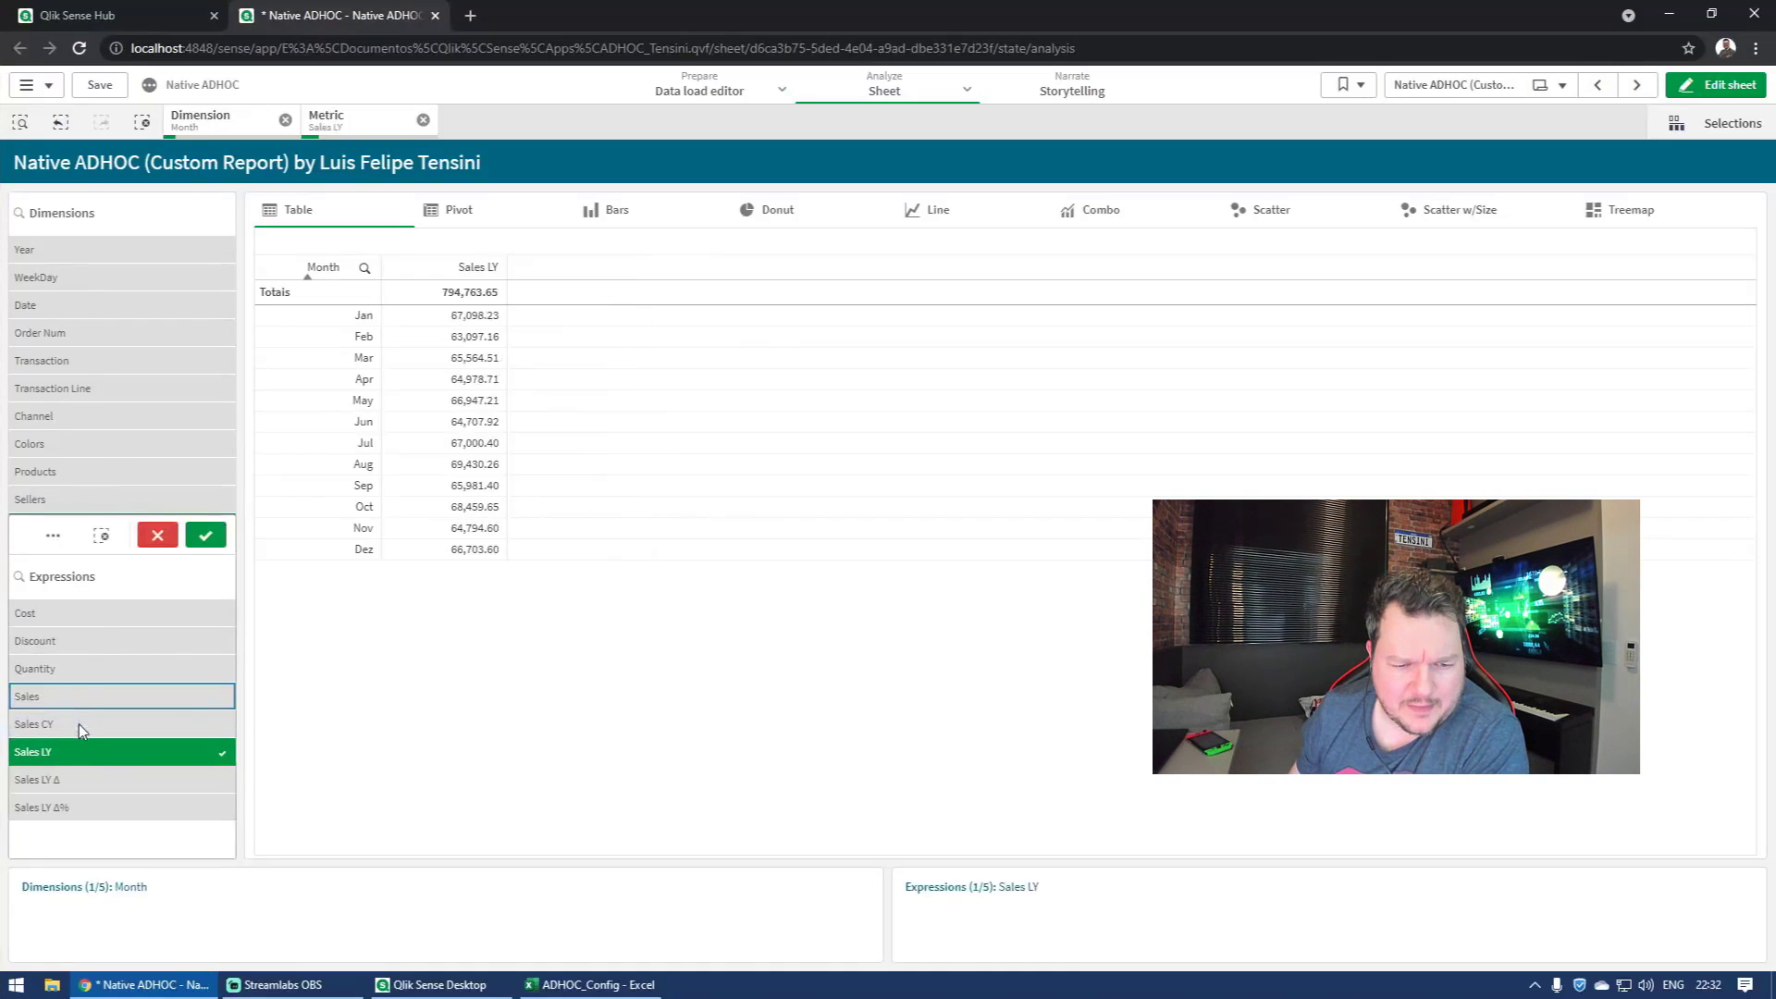
{"action": "left_click", "coordinate": [79, 777]}
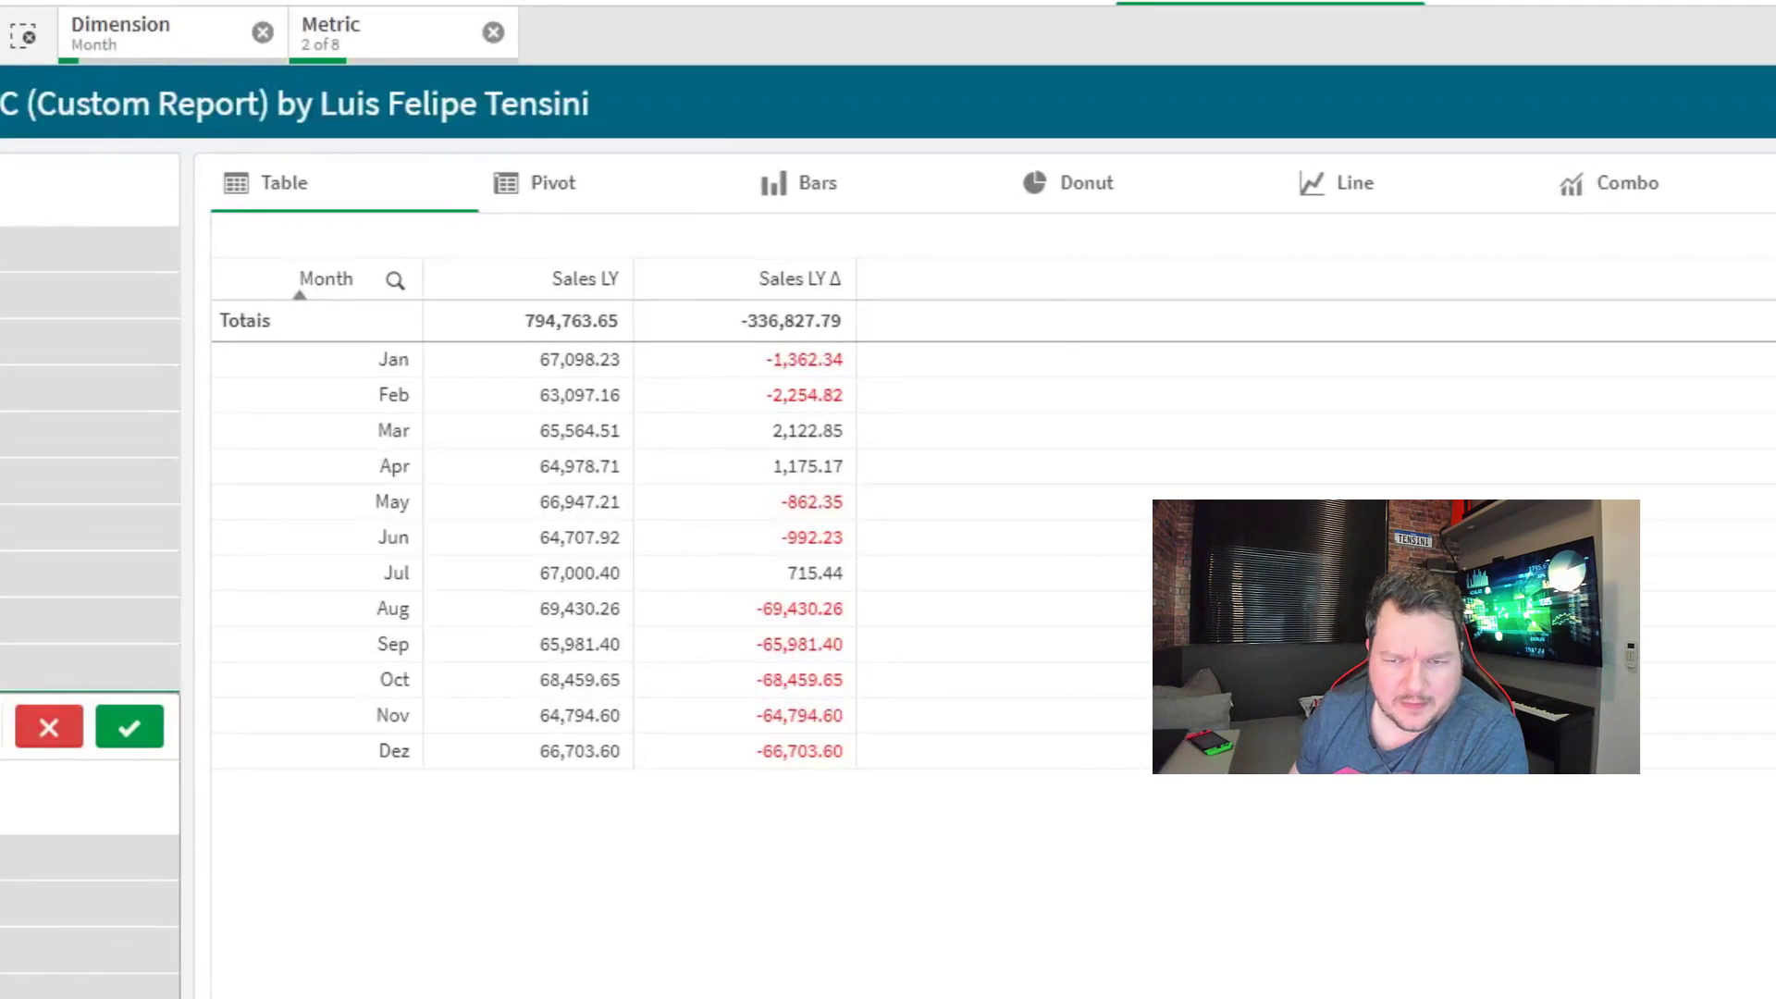
{"action": "left_click", "coordinate": [90, 795]}
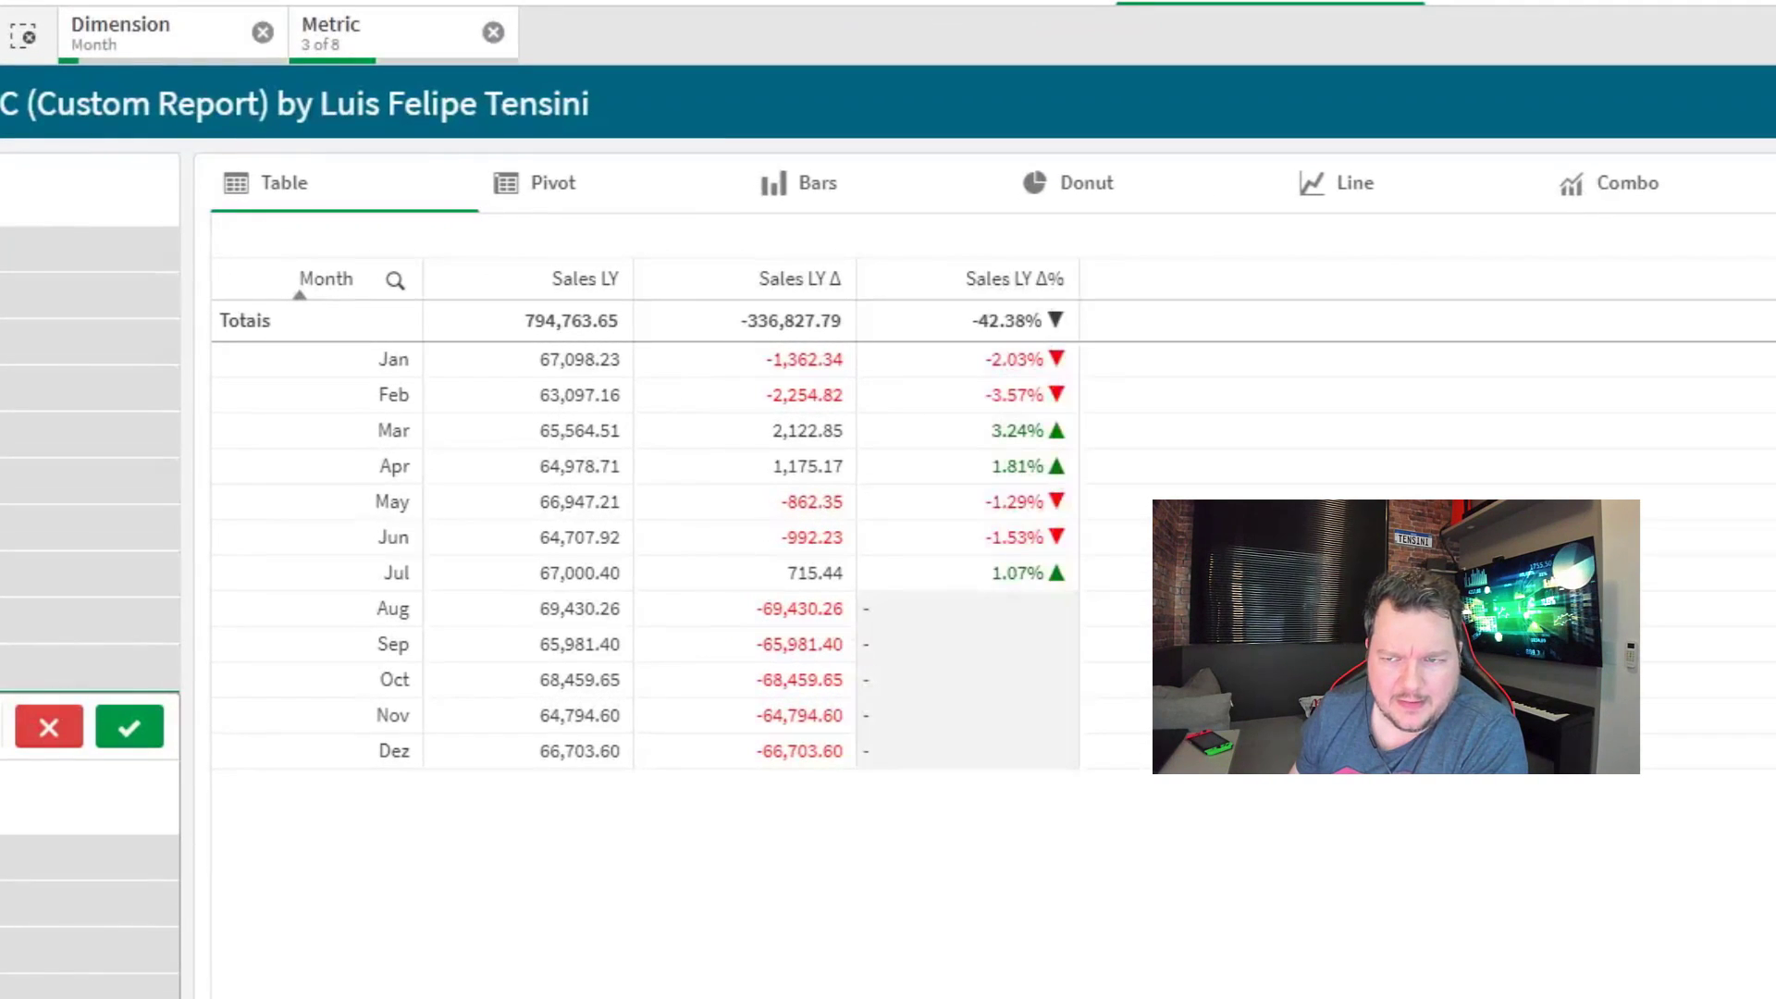
{"action": "left_click", "coordinate": [621, 107]}
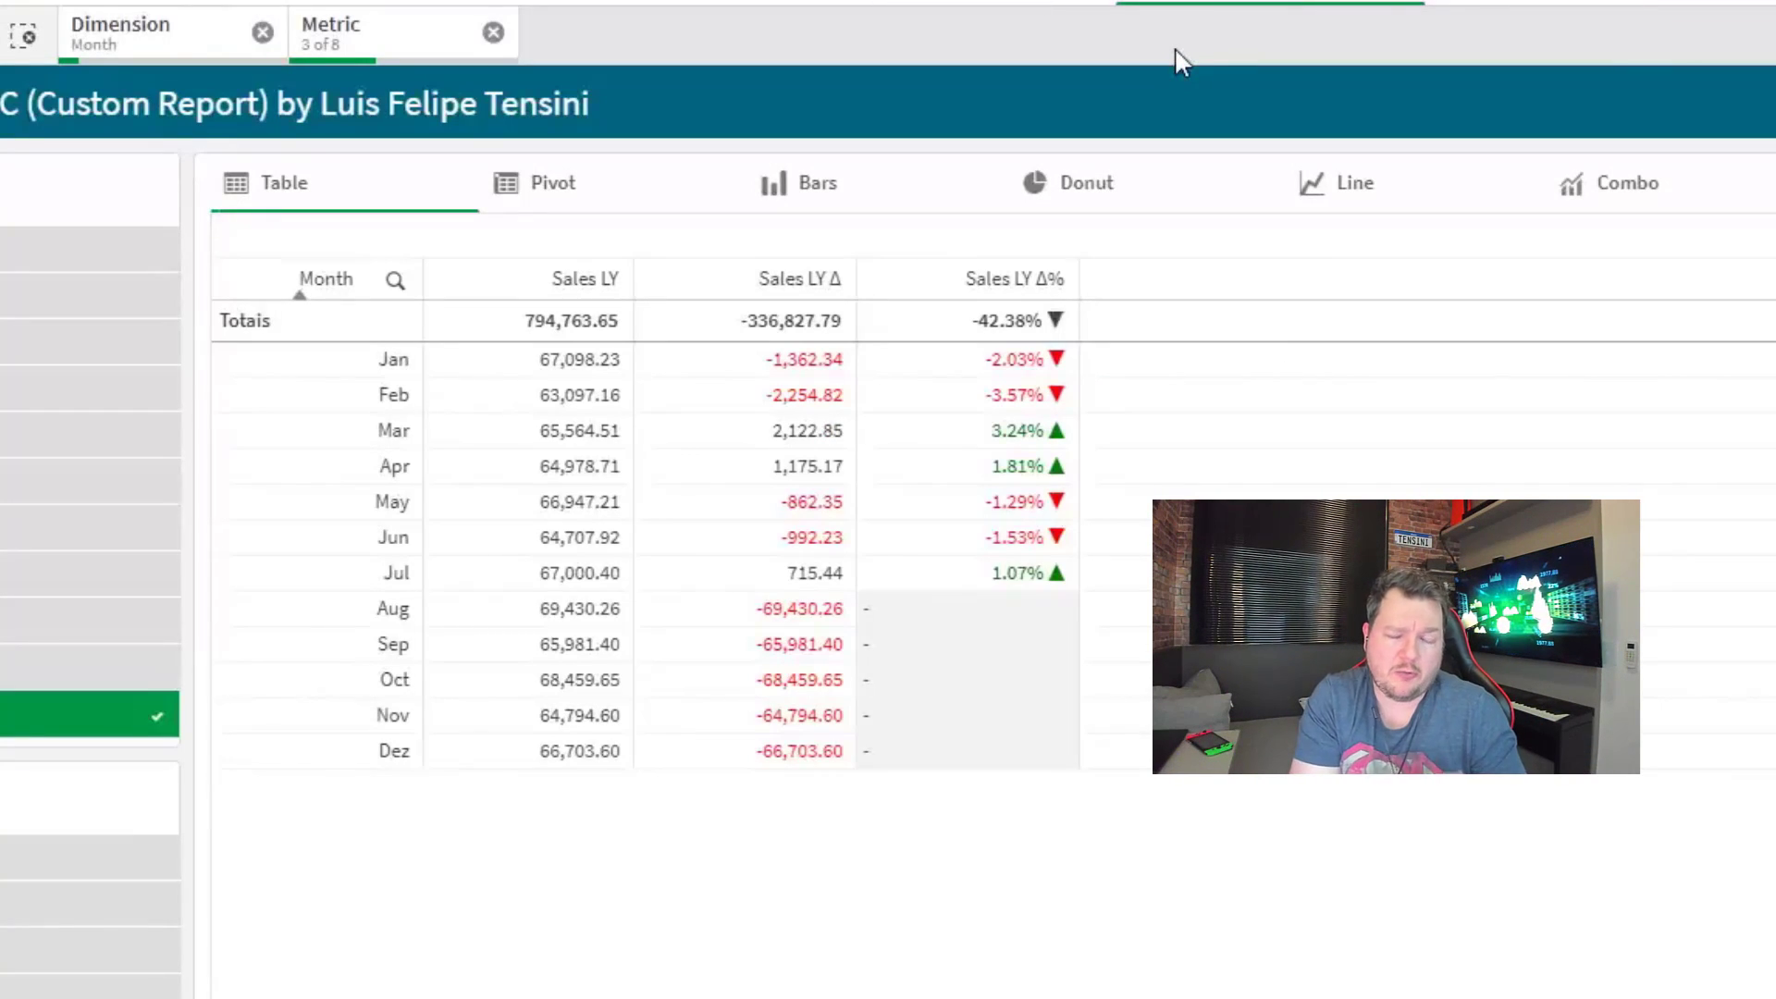
Step: Open the Config: Colors section of the data load script and highlight the three default color variables
{"action": "left_click", "coordinate": [1091, 17]}
{"action": "left_click", "coordinate": [1070, 107]}
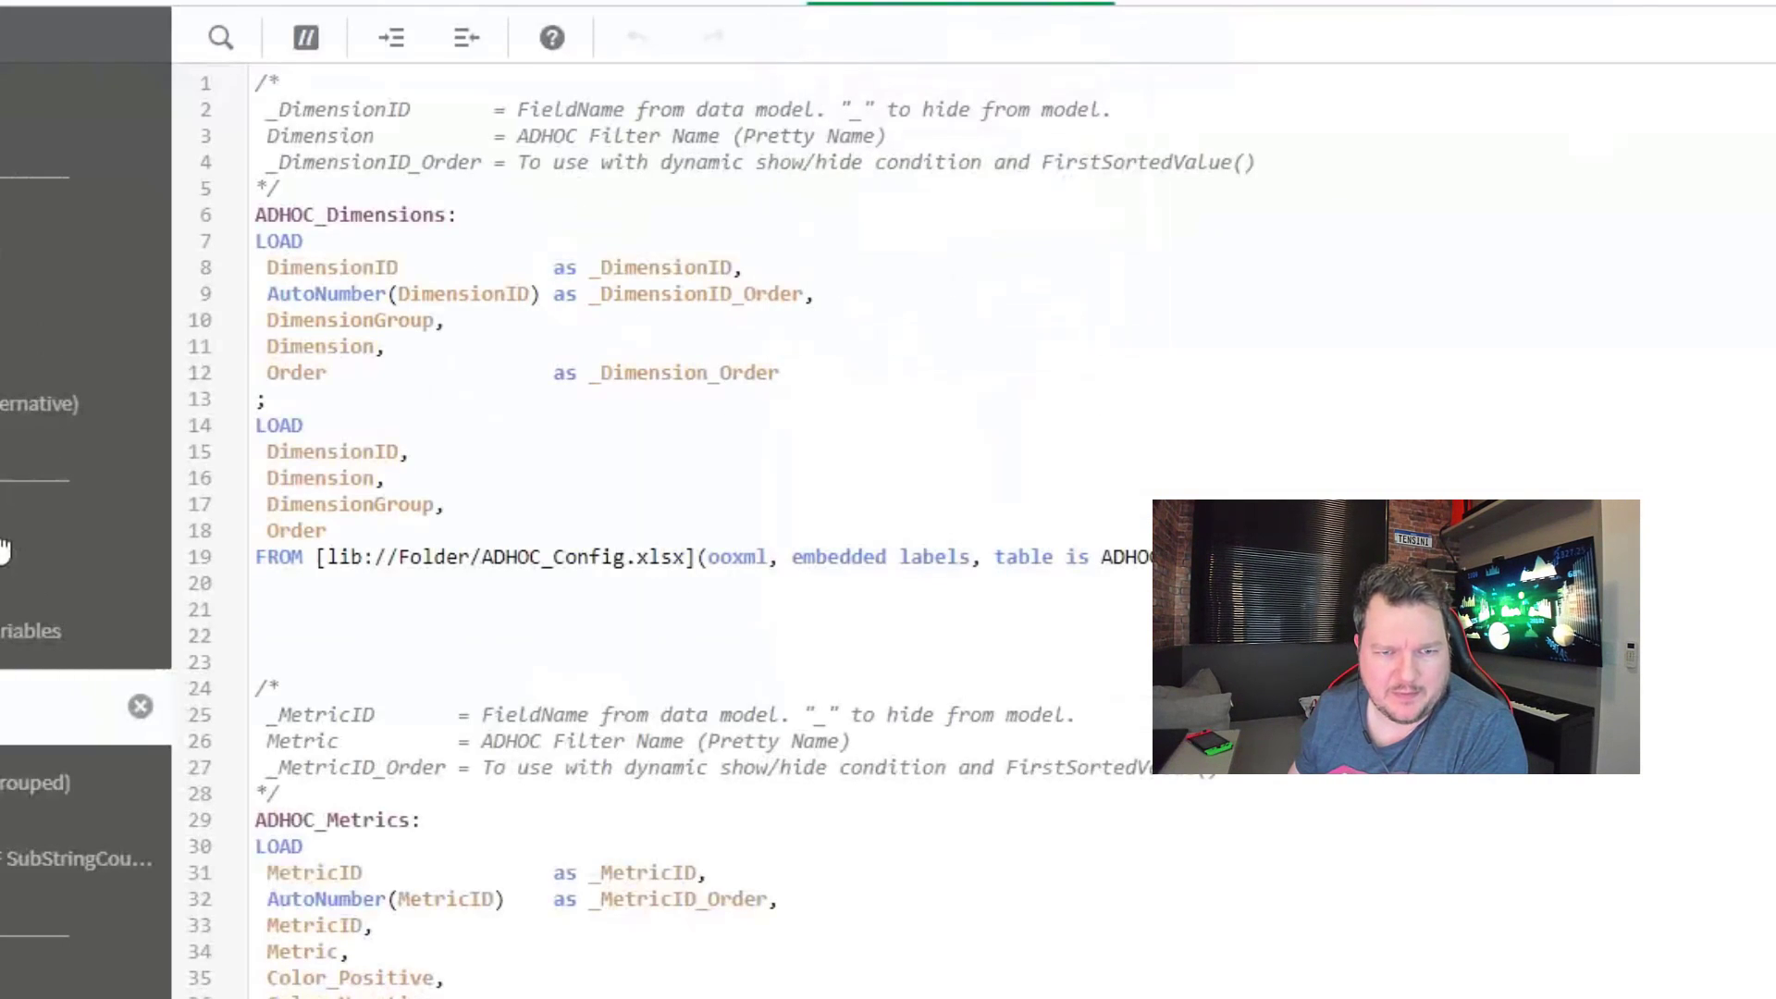
{"action": "left_click", "coordinate": [42, 555]}
{"action": "left_click_drag", "start_coordinate": [703, 208], "coordinate": [328, 171]}
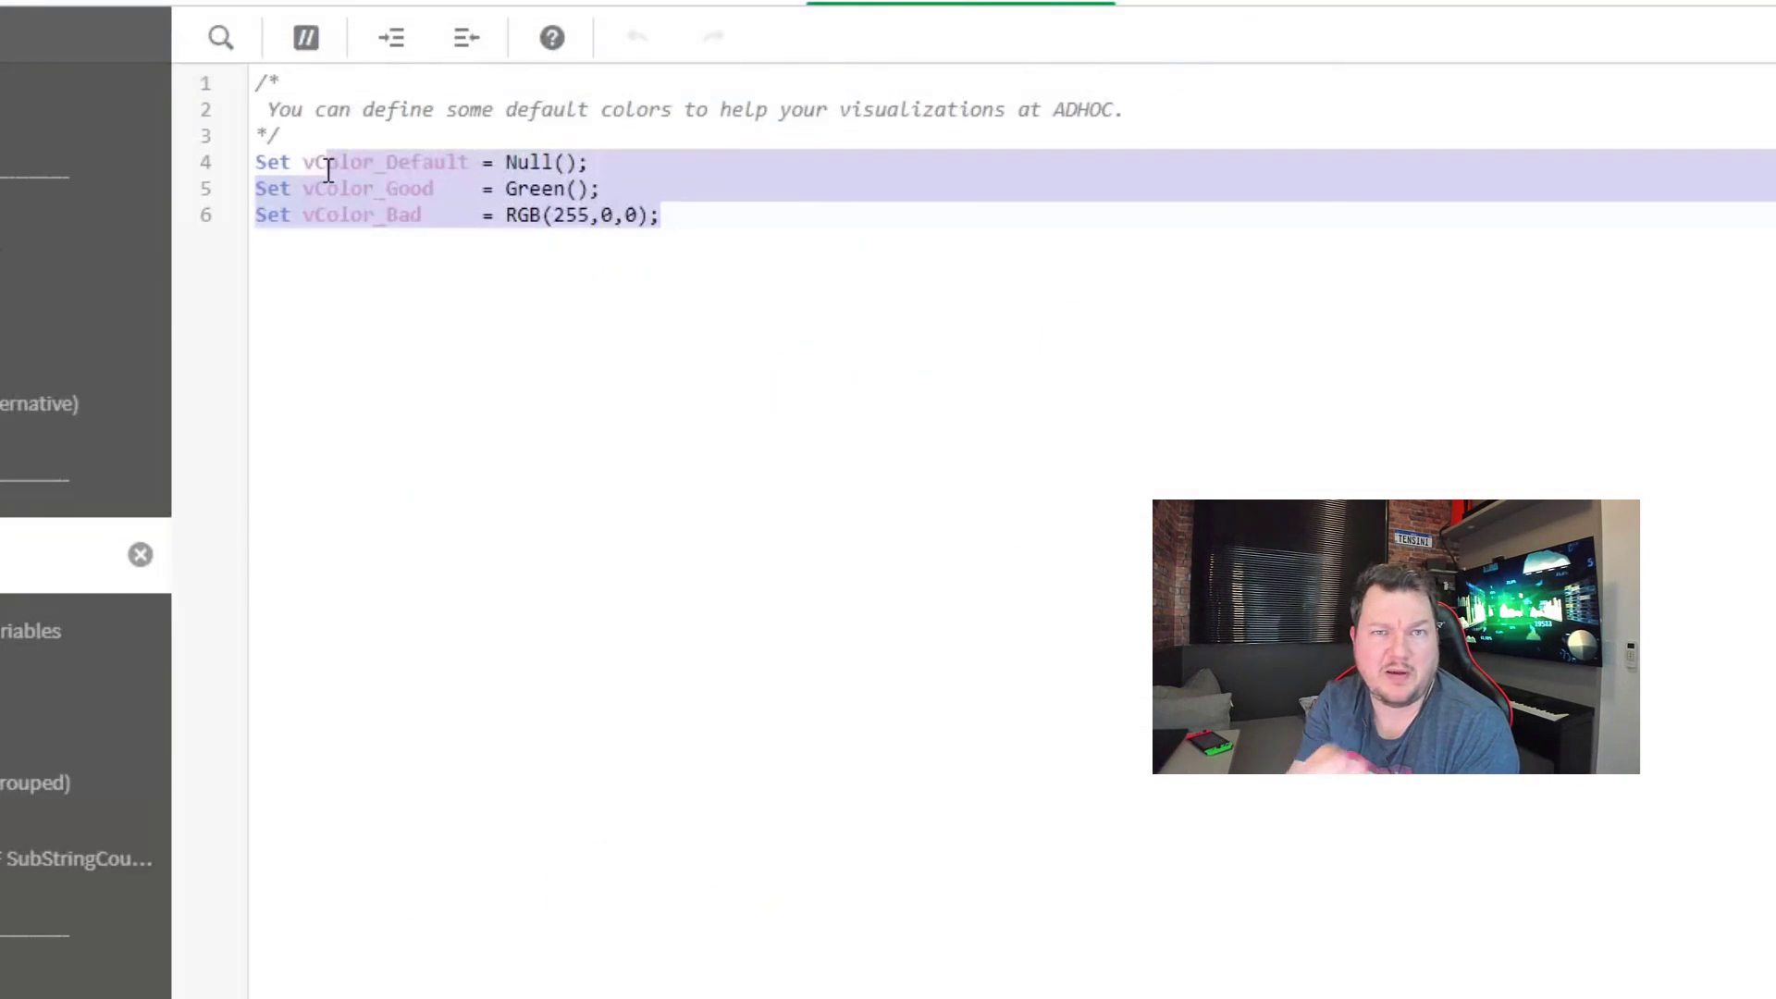
{"action": "left_click", "coordinate": [650, 160]}
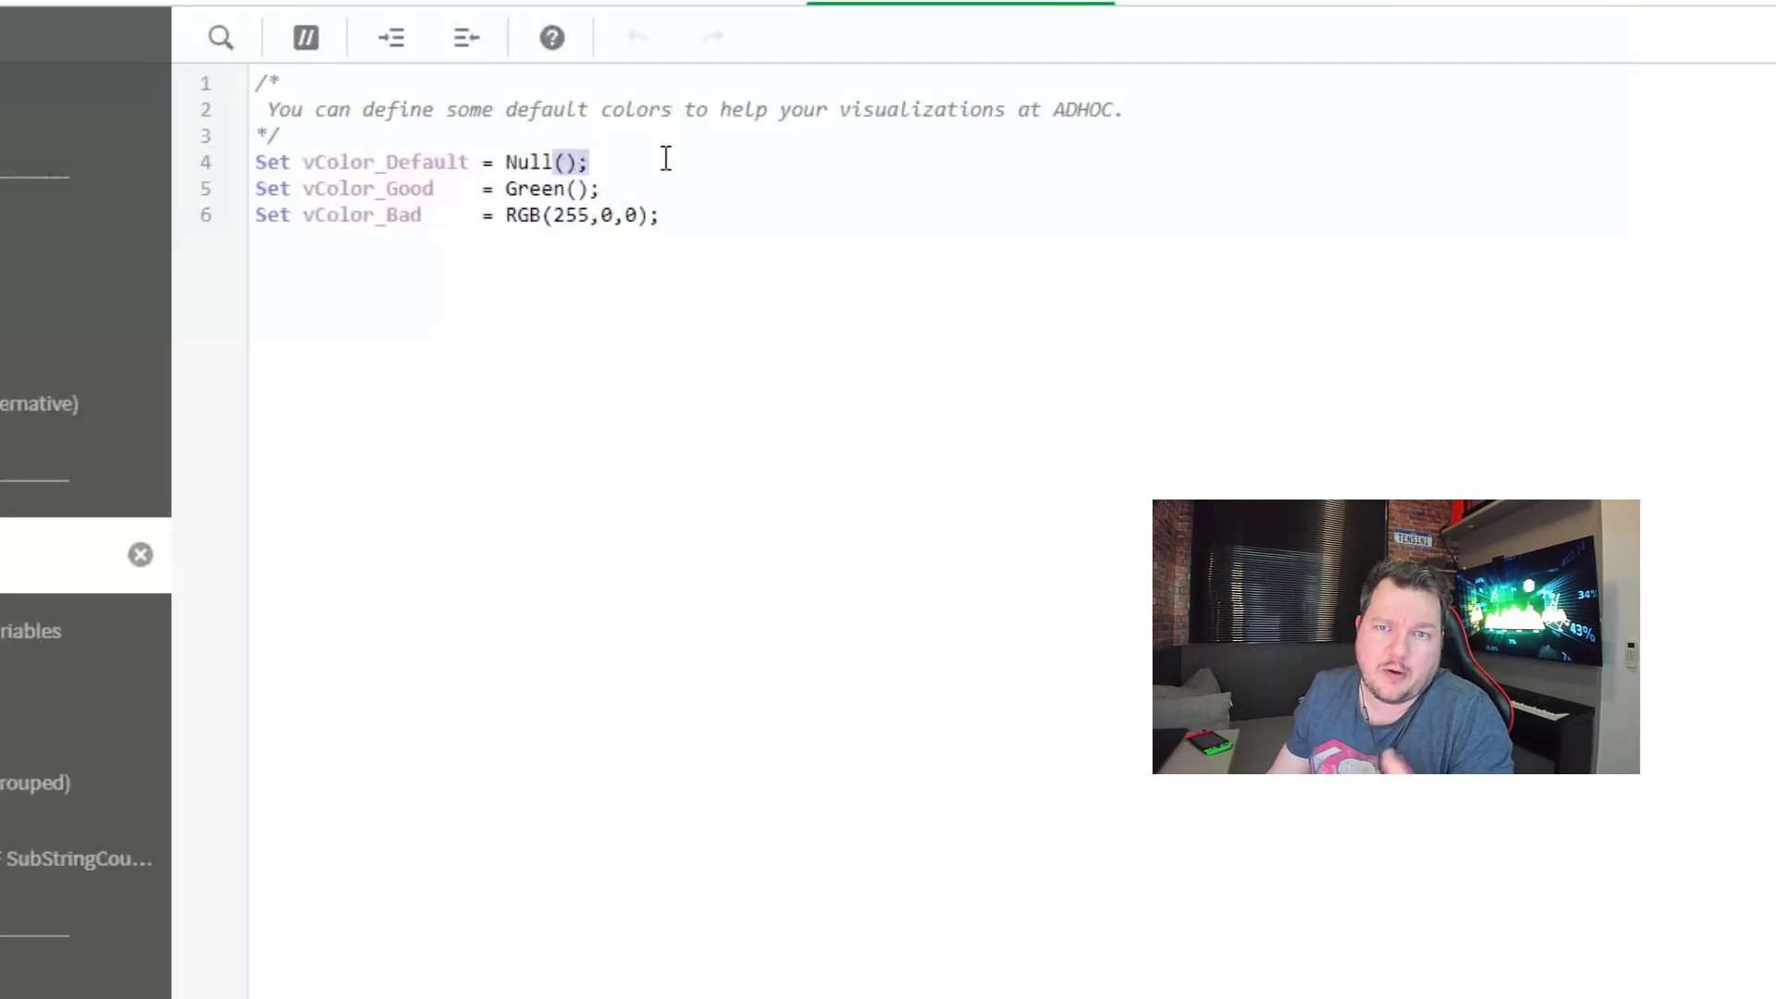
Step: Examine the vColor_Good and vColor_Bad definitions in the color script, highlighting each in turn
{"action": "left_click", "coordinate": [645, 178]}
{"action": "left_click_drag", "start_coordinate": [384, 189], "coordinate": [491, 185]}
{"action": "left_click", "coordinate": [648, 179]}
{"action": "left_click", "coordinate": [737, 214]}
{"action": "left_click_drag", "start_coordinate": [737, 213], "coordinate": [361, 218]}
{"action": "key", "text": "Right"}
{"action": "left_click_drag", "start_coordinate": [514, 223], "coordinate": [543, 211]}
{"action": "left_click", "coordinate": [704, 230]}
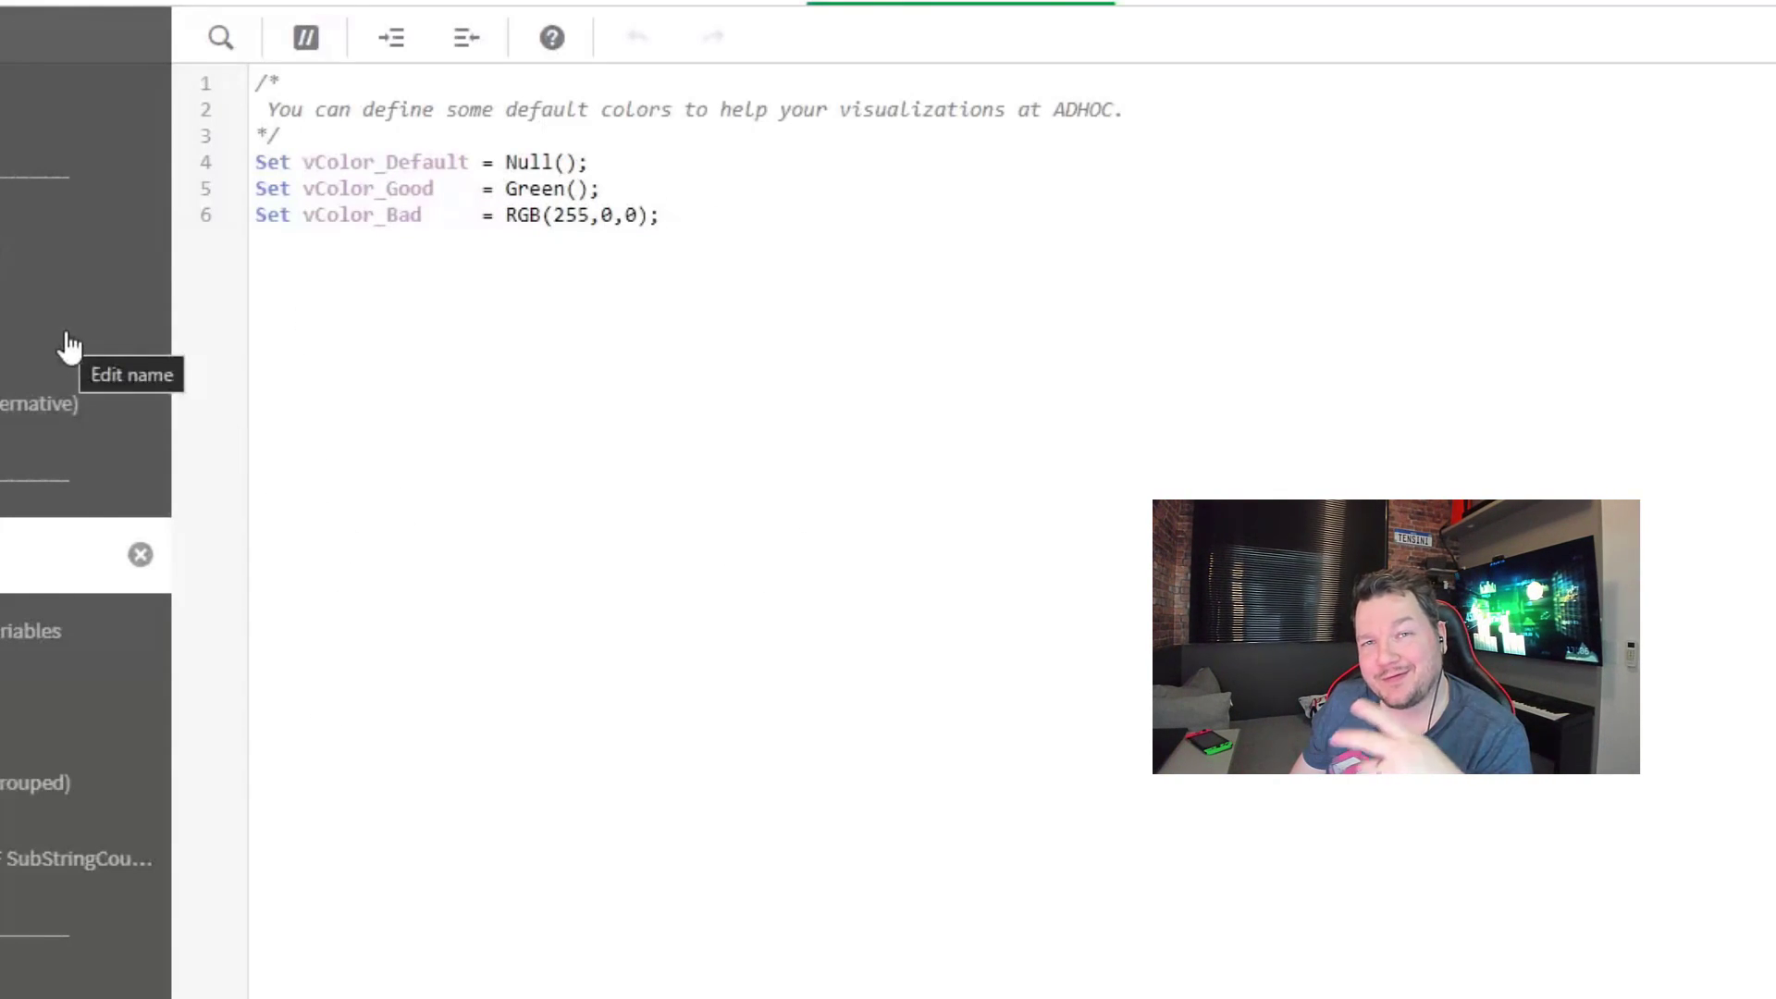
Step: Look through the Data Model (Fact) and Calendar (Dim) sections of the load script
{"action": "left_click", "coordinate": [46, 282]}
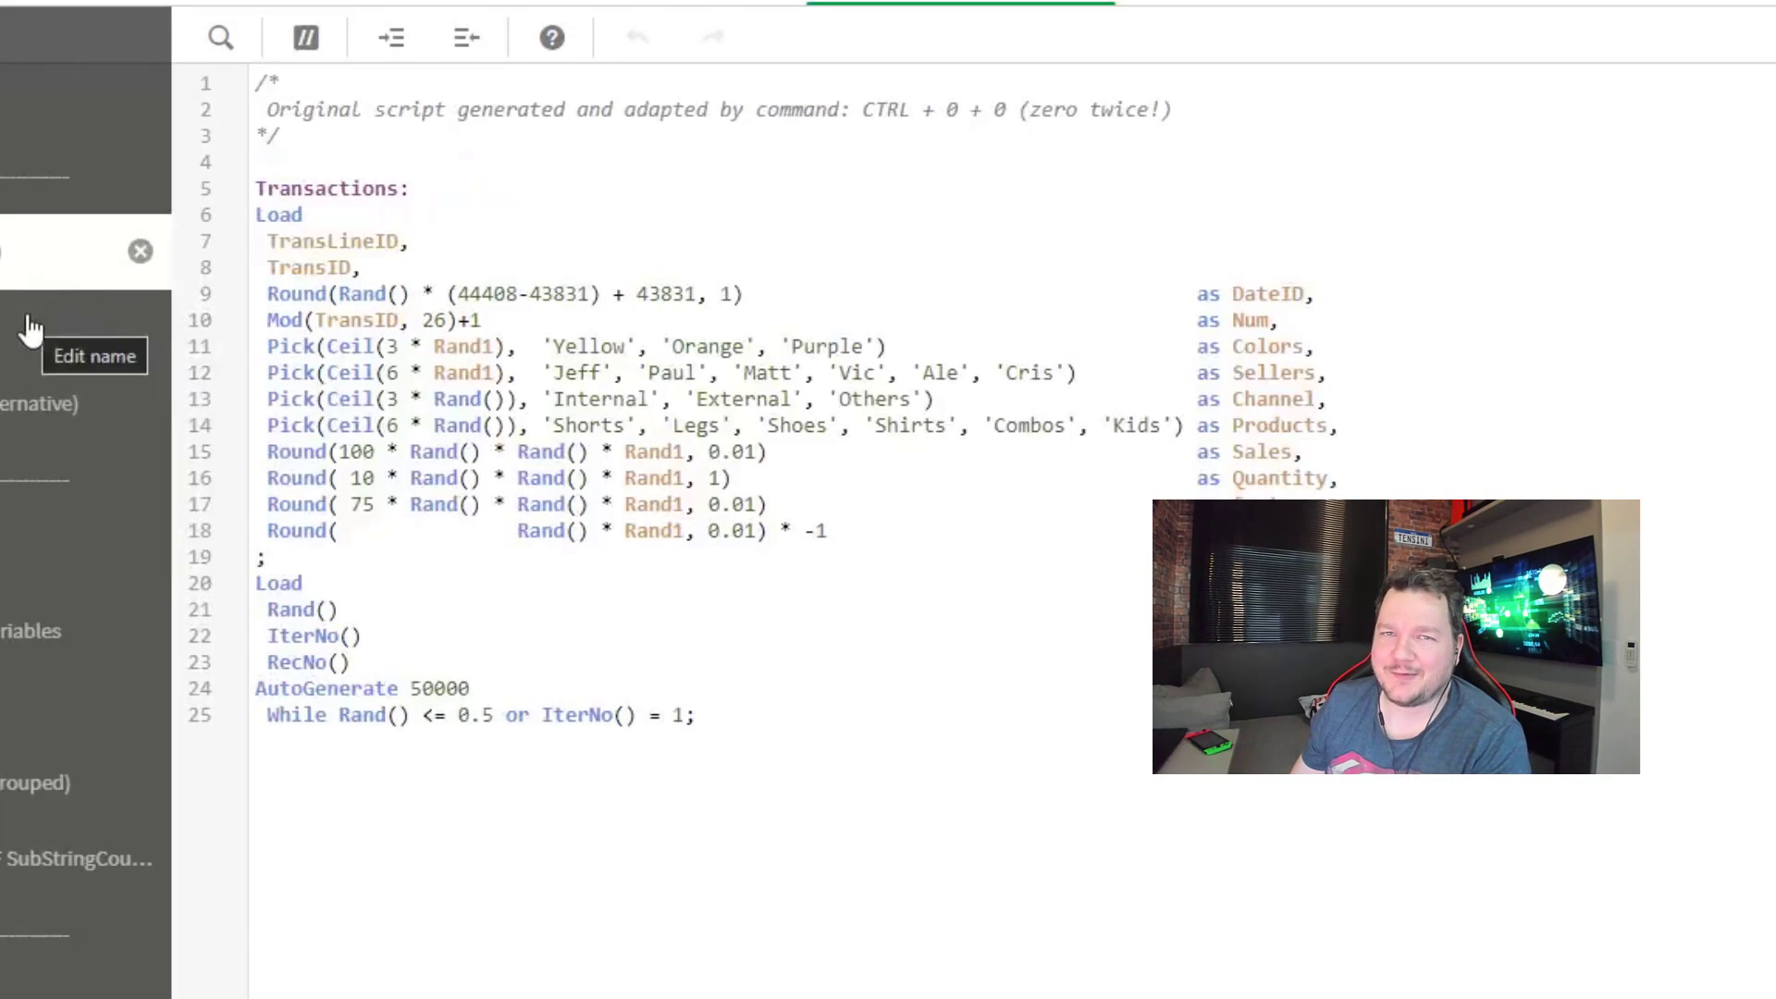
{"action": "left_click", "coordinate": [28, 319]}
{"action": "left_click", "coordinate": [40, 259]}
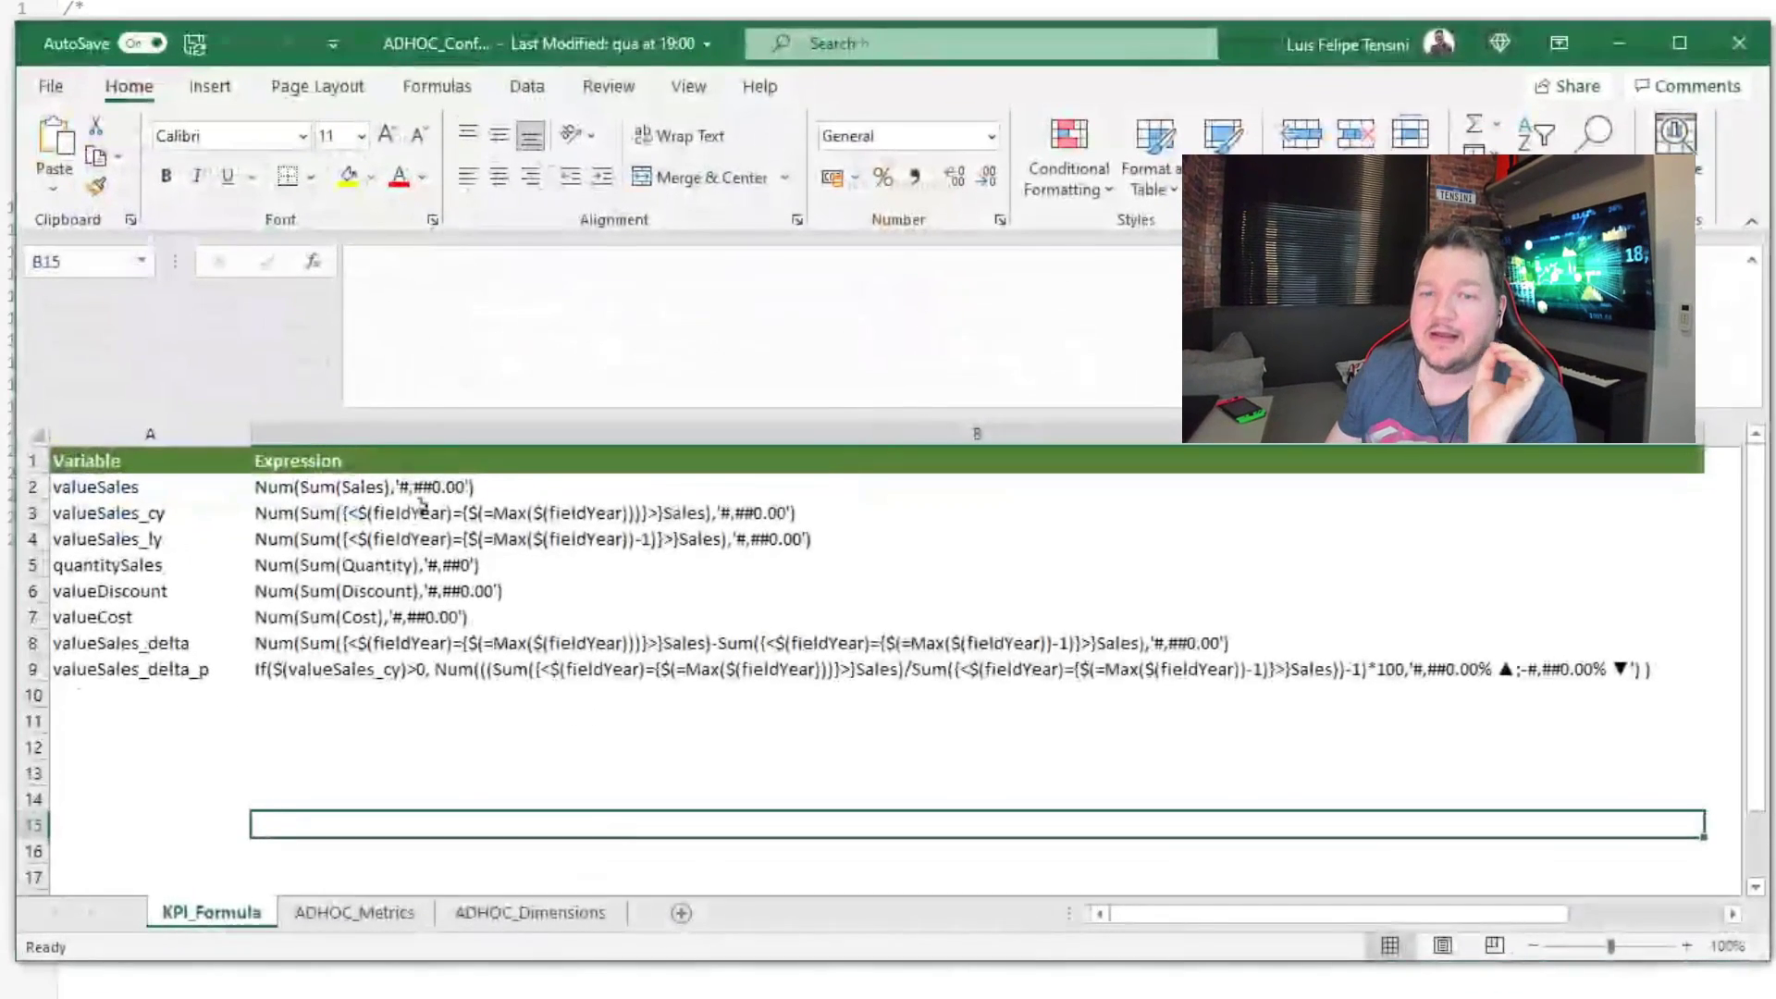
Step: Switch to the ADHOC_Config workbook in Excel and review the variable names listed on the KPI_Formula sheet
{"action": "left_click", "coordinate": [390, 566]}
{"action": "left_click", "coordinate": [296, 720]}
{"action": "left_click", "coordinate": [309, 782]}
{"action": "left_click_drag", "start_coordinate": [132, 490], "coordinate": [139, 669]}
{"action": "left_click", "coordinate": [296, 643]}
{"action": "left_click_drag", "start_coordinate": [133, 490], "coordinate": [143, 661]}
Step: Review the MetricID, Color_Positive and Color_Negative columns for all metrics on the ADHOC_Metrics sheet
{"action": "left_click", "coordinate": [353, 914]}
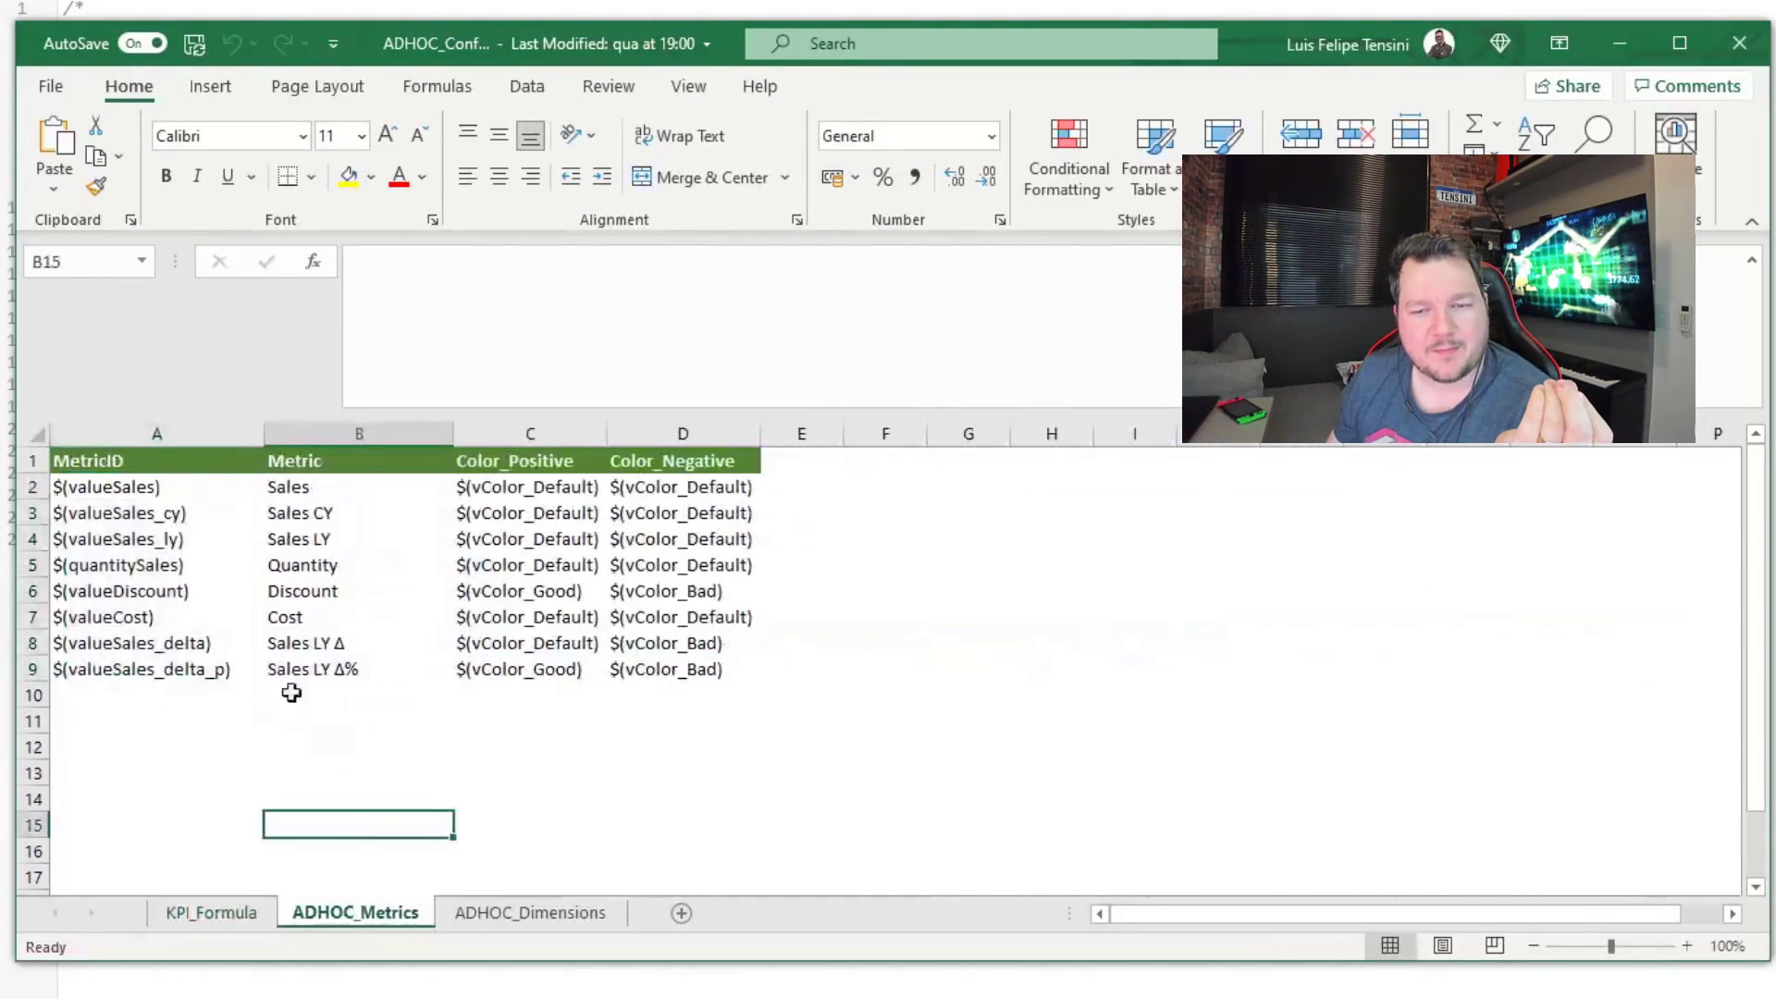
{"action": "left_click", "coordinate": [222, 617]}
{"action": "left_click_drag", "start_coordinate": [128, 497], "coordinate": [134, 668]}
{"action": "left_click", "coordinate": [487, 670]}
{"action": "left_click_drag", "start_coordinate": [518, 486], "coordinate": [533, 667]}
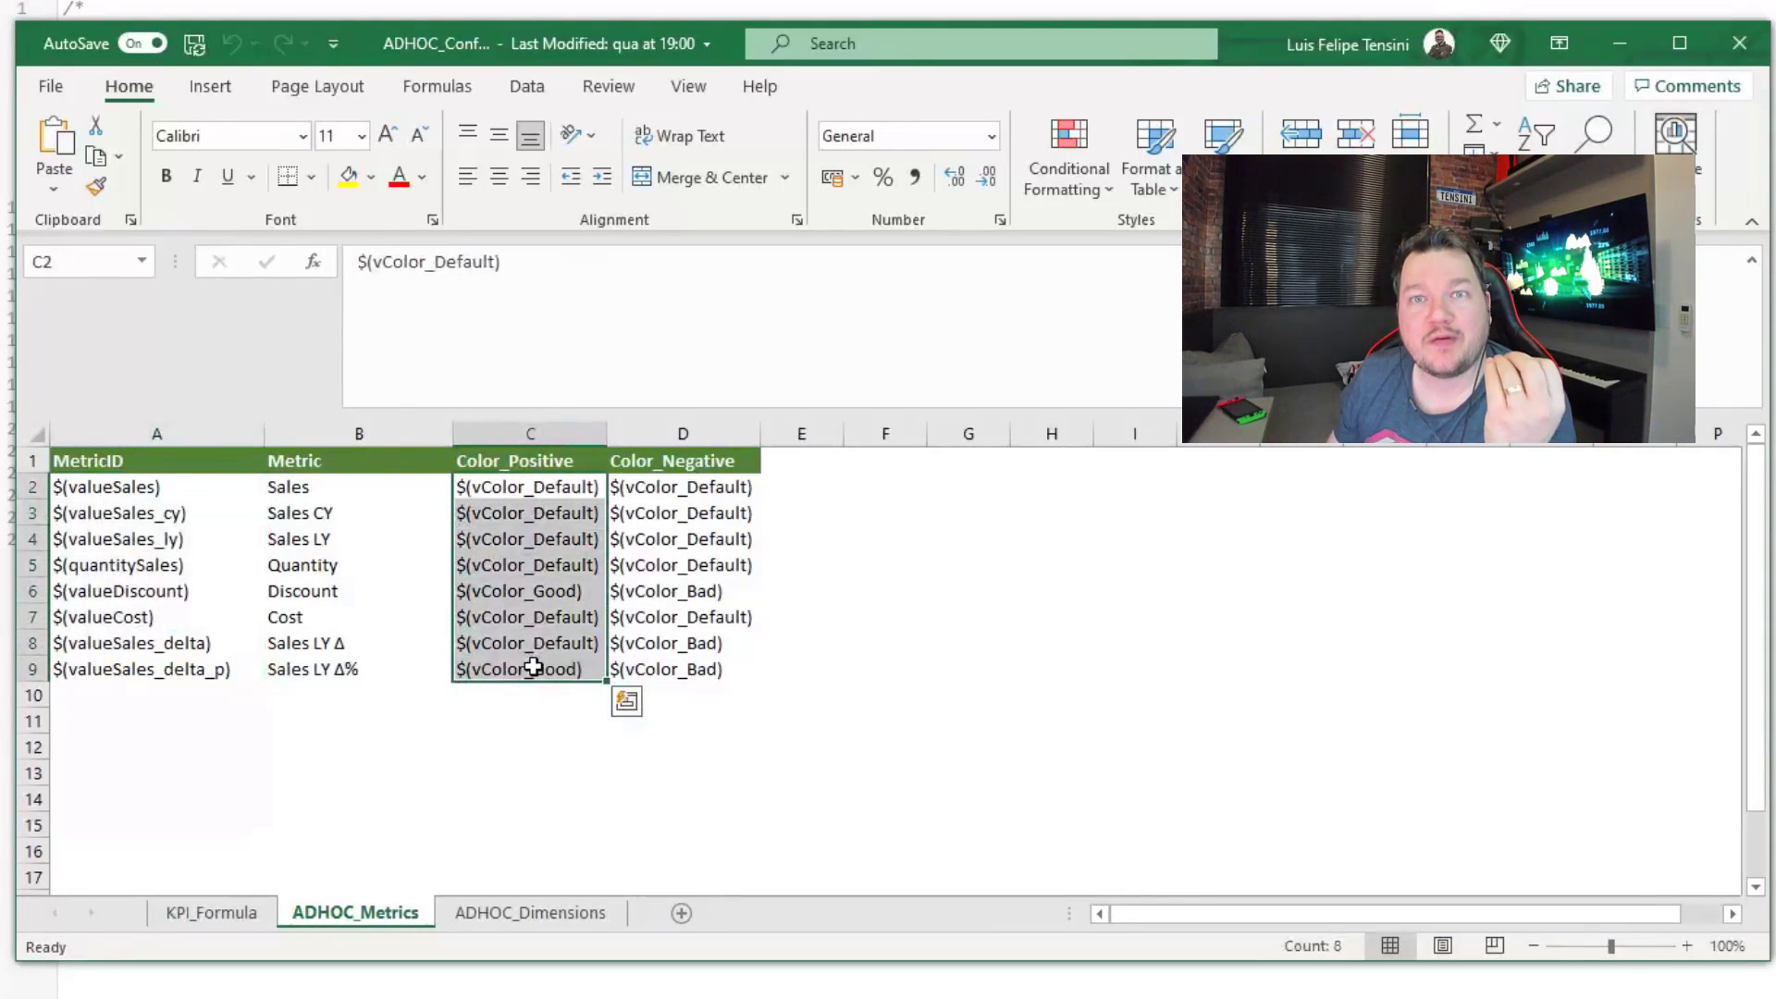
{"action": "left_click_drag", "start_coordinate": [684, 486], "coordinate": [683, 670]}
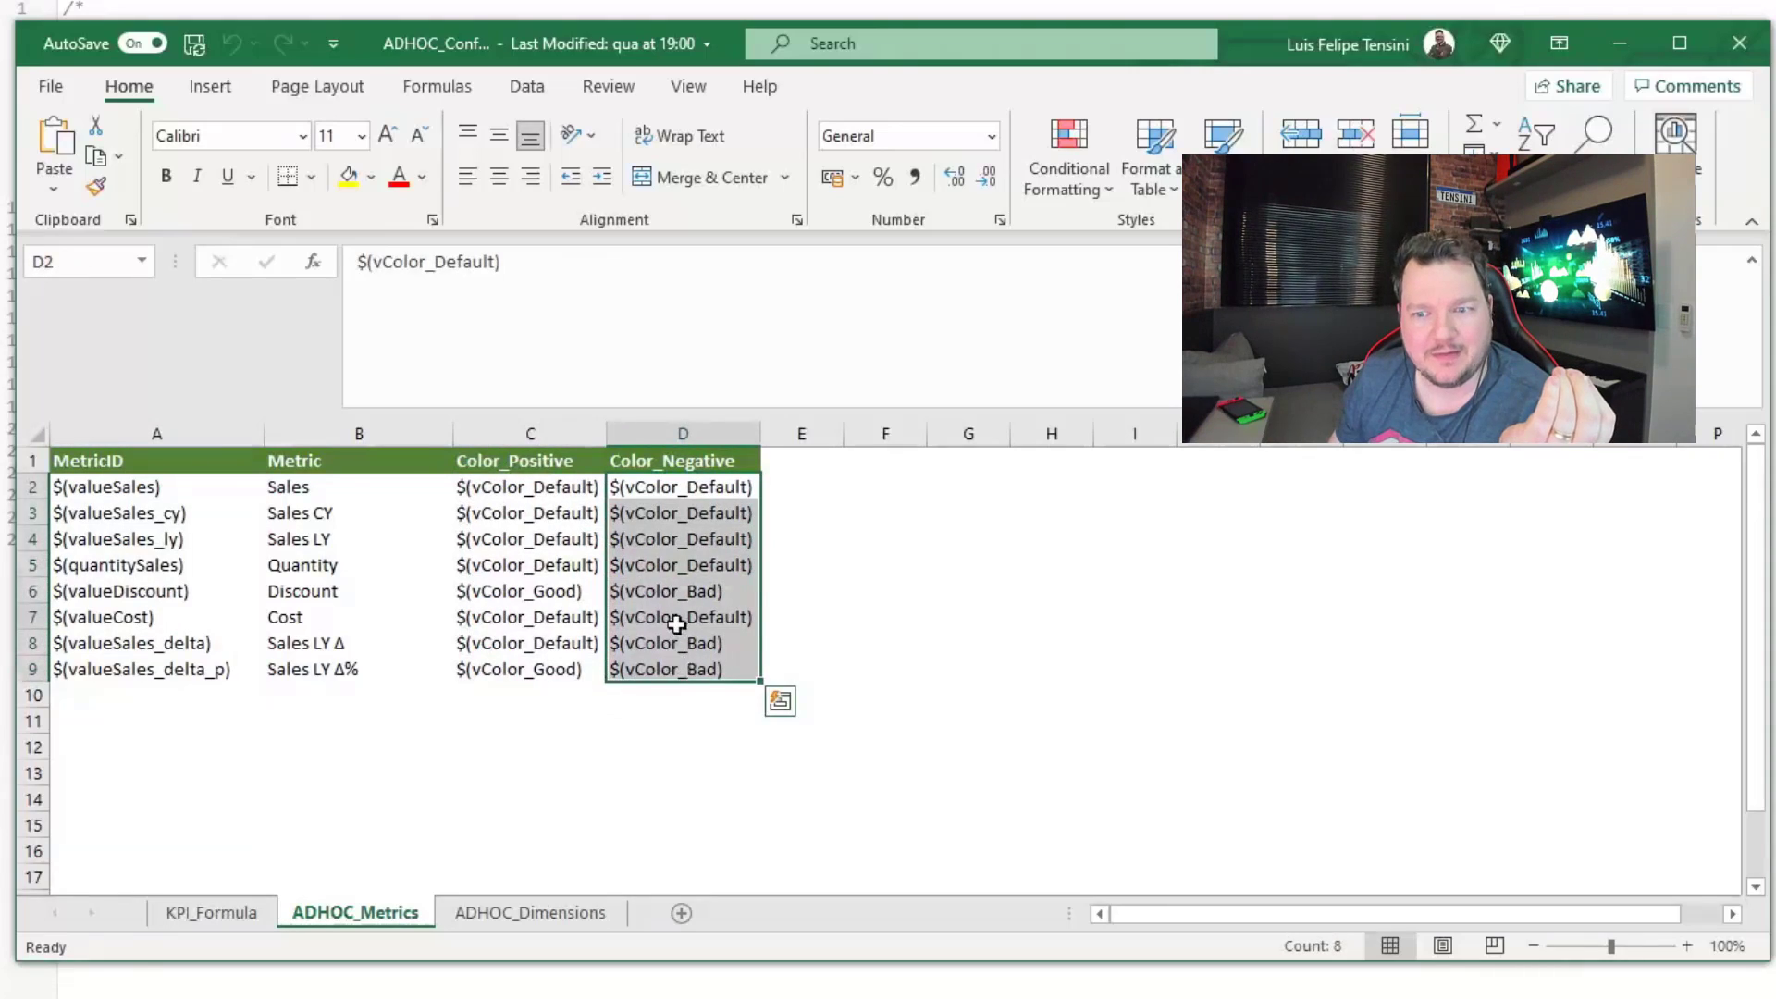
{"action": "left_click", "coordinate": [683, 617]}
{"action": "left_click", "coordinate": [570, 560]}
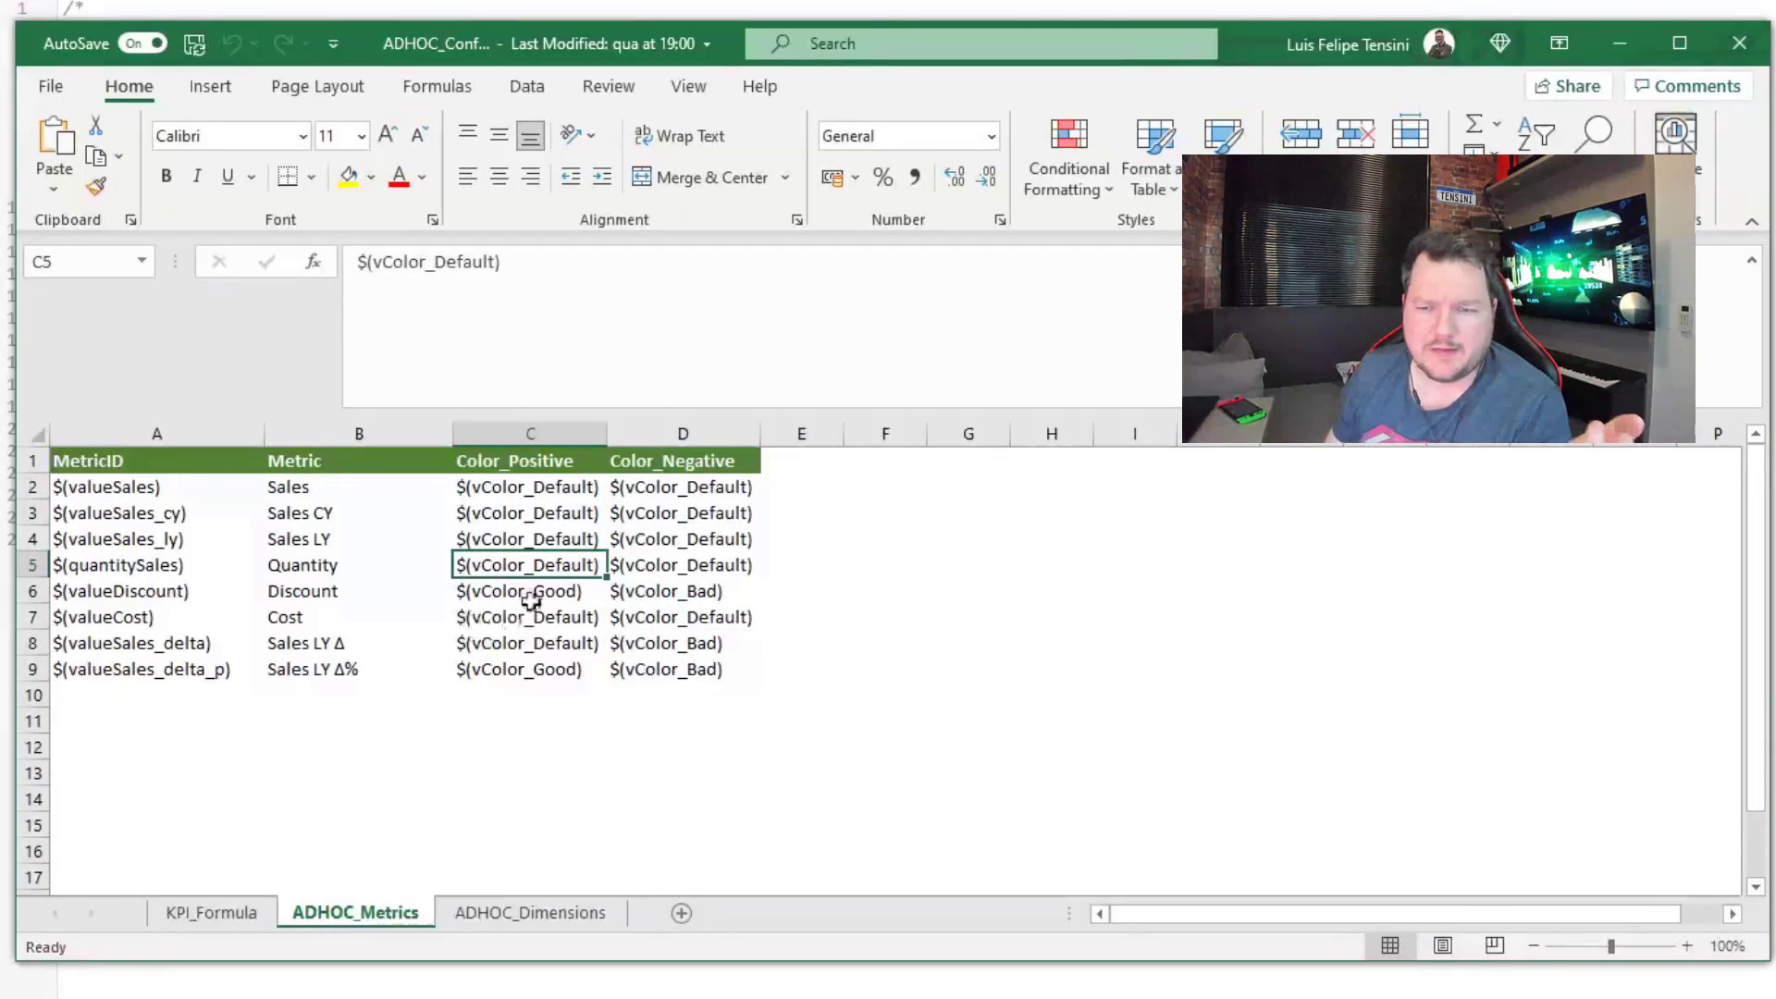
Step: Examine the positive and negative color variables of the Discount, Sales LY Δ and Sales LY Δ% rows on the ADHOC_Metrics sheet
{"action": "left_click_drag", "start_coordinate": [167, 591], "coordinate": [515, 593]}
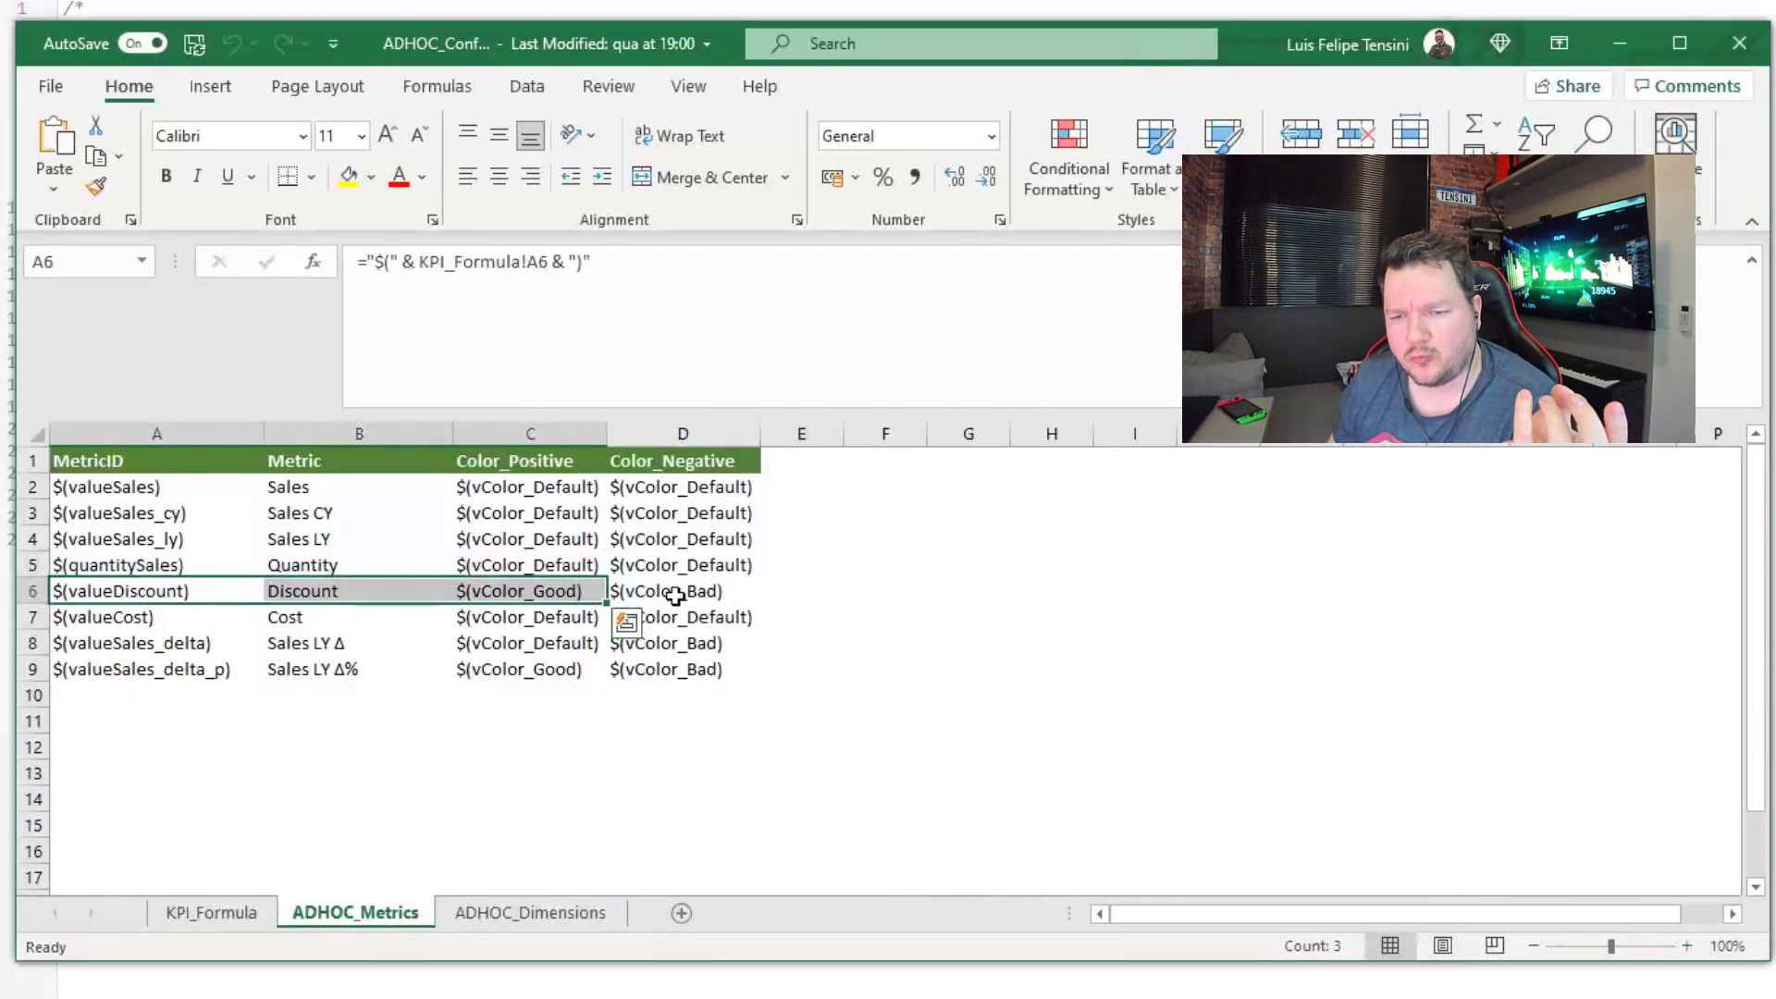
{"action": "left_click", "coordinate": [592, 592]}
{"action": "left_click", "coordinate": [652, 592]}
{"action": "left_click_drag", "start_coordinate": [163, 640], "coordinate": [349, 665]}
{"action": "left_click", "coordinate": [674, 670]}
{"action": "left_click", "coordinate": [547, 642]}
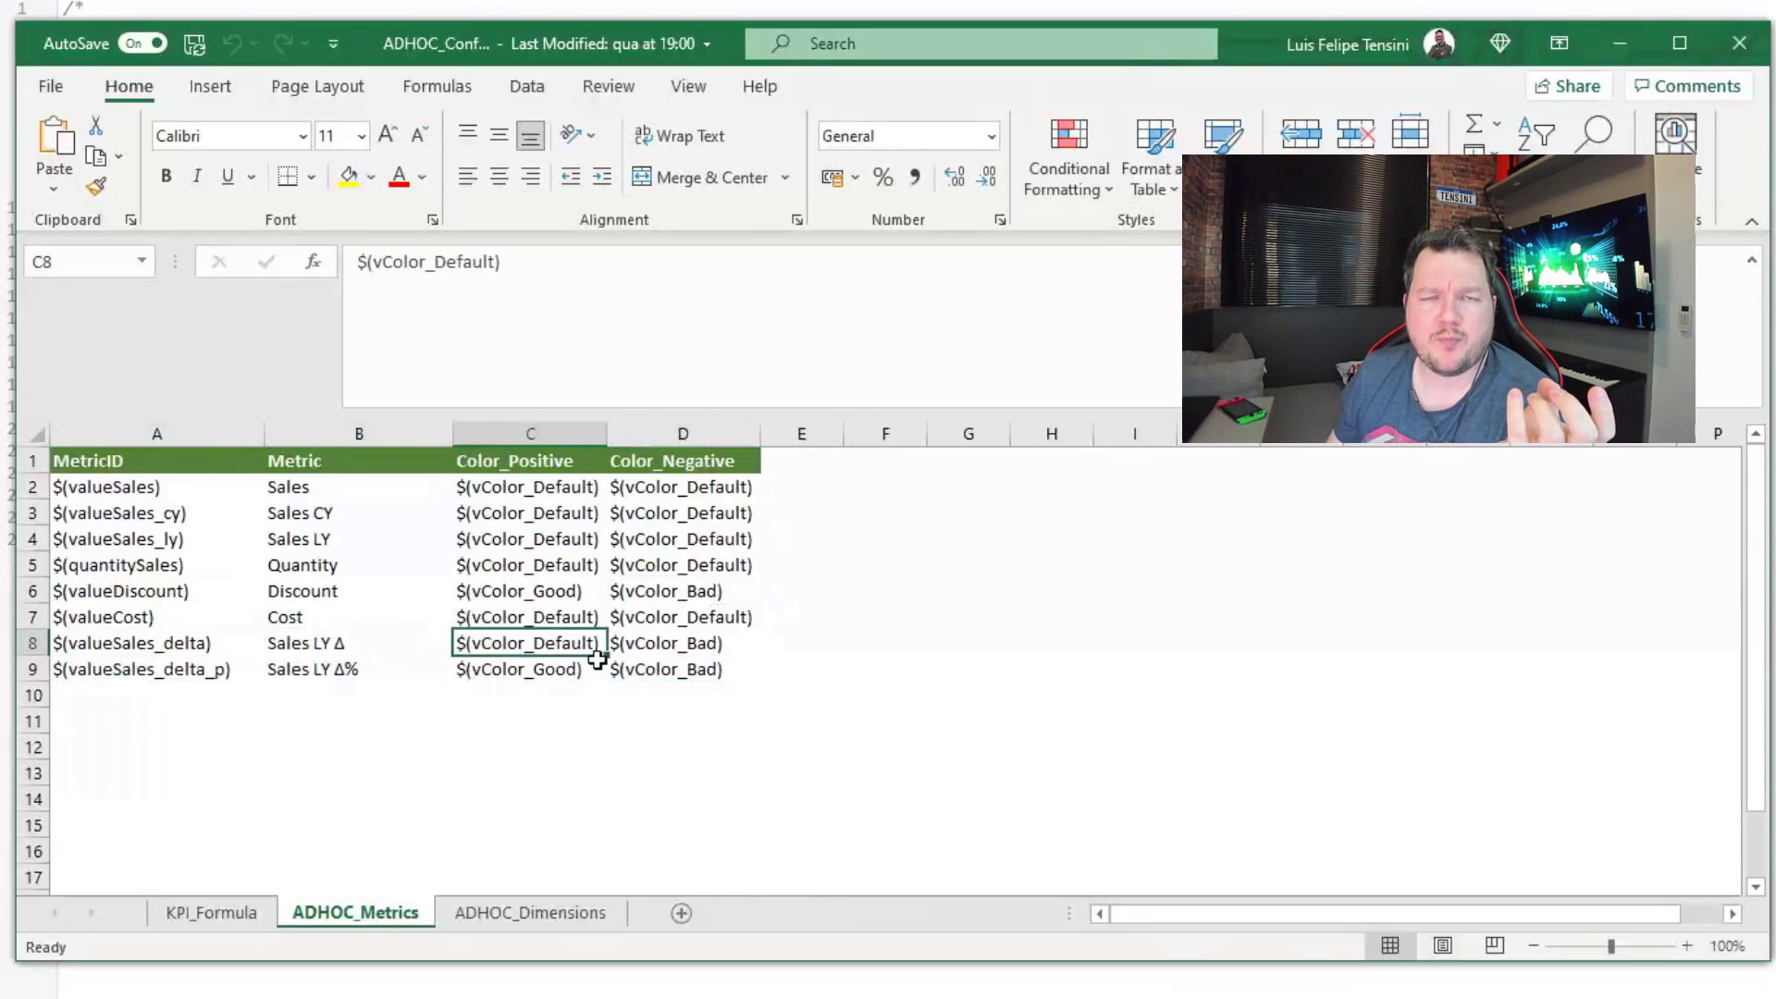
{"action": "left_click", "coordinate": [680, 647]}
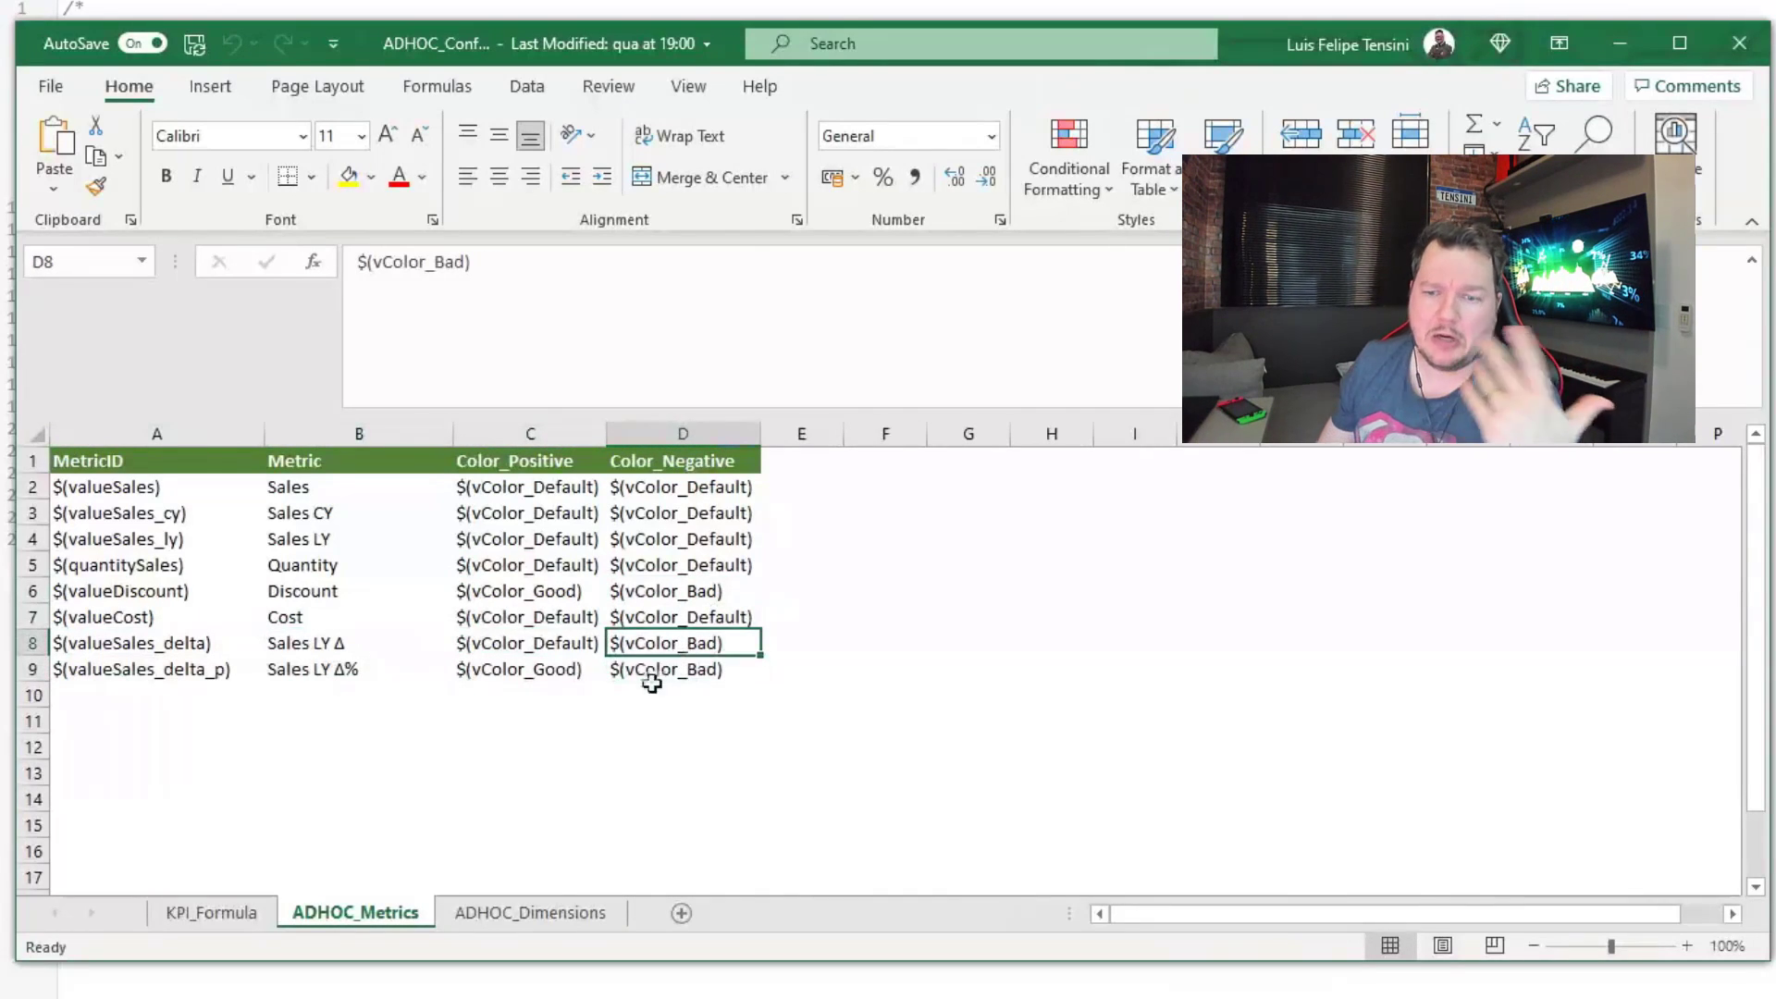
Step: Open the ADHOC_Dimensions sheet and examine the Order column, including the formula in its first data row
{"action": "left_click", "coordinate": [530, 913]}
{"action": "left_click", "coordinate": [648, 666]}
{"action": "left_click", "coordinate": [275, 544]}
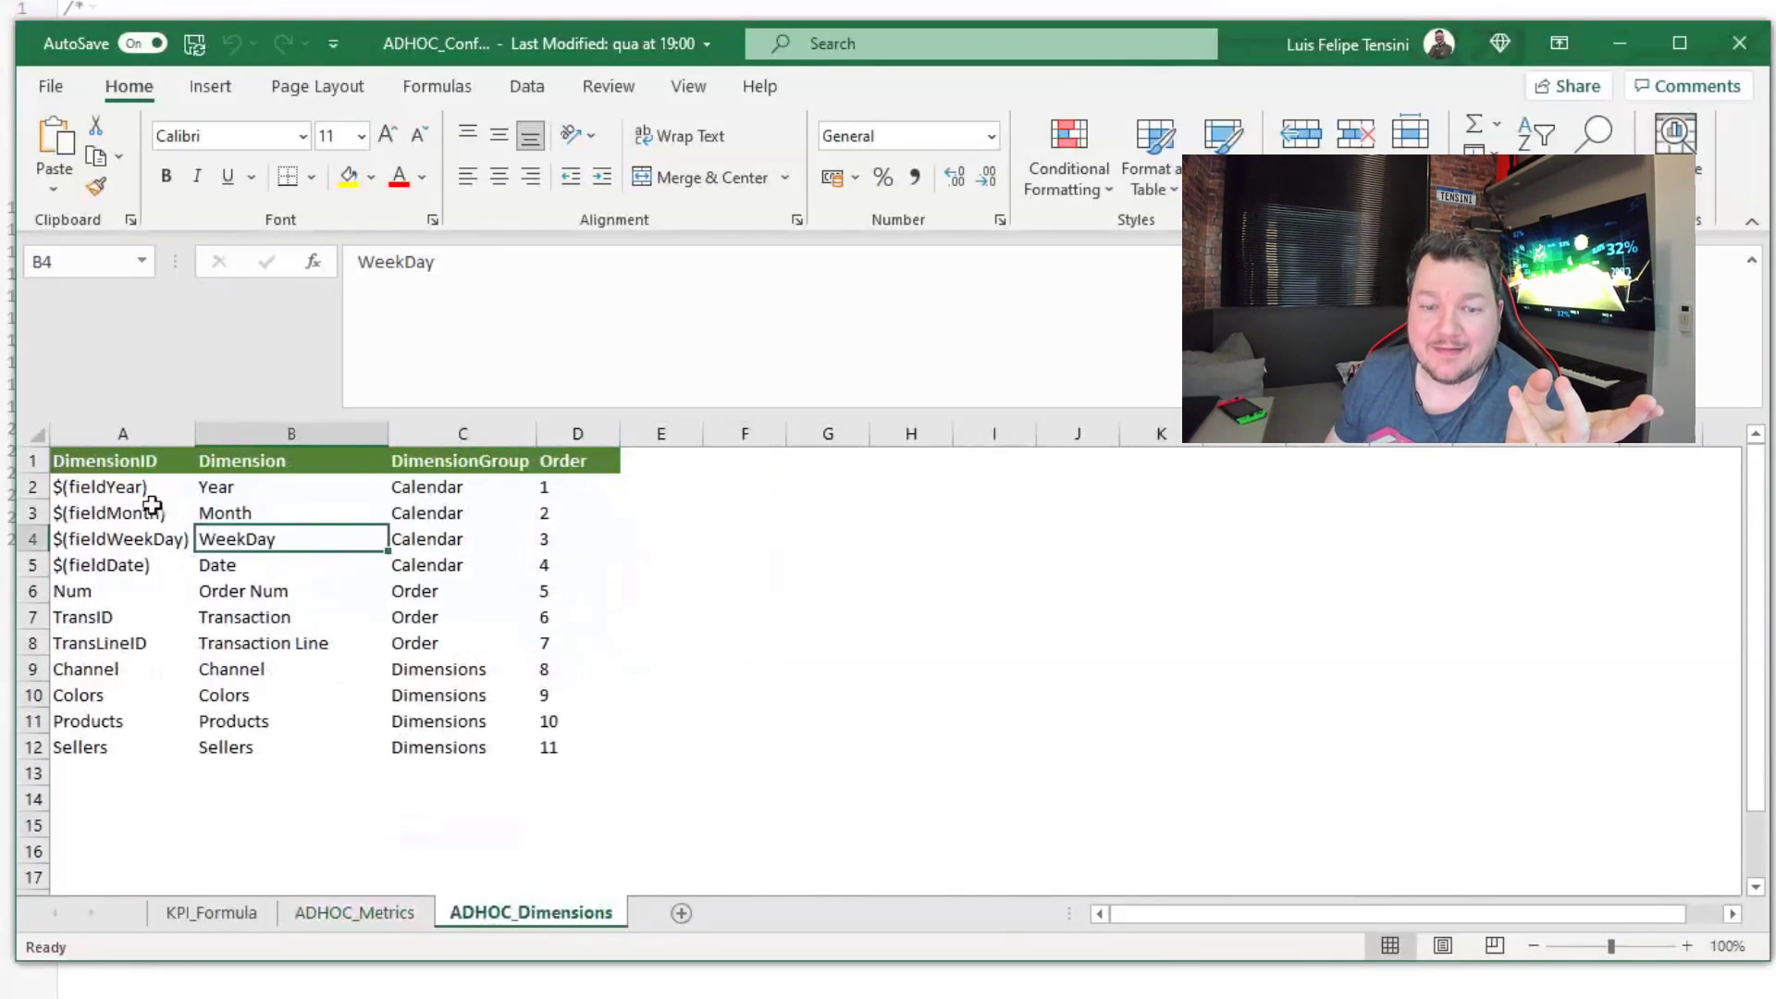
{"action": "left_click", "coordinate": [587, 543]}
{"action": "left_click_drag", "start_coordinate": [583, 484], "coordinate": [587, 739]}
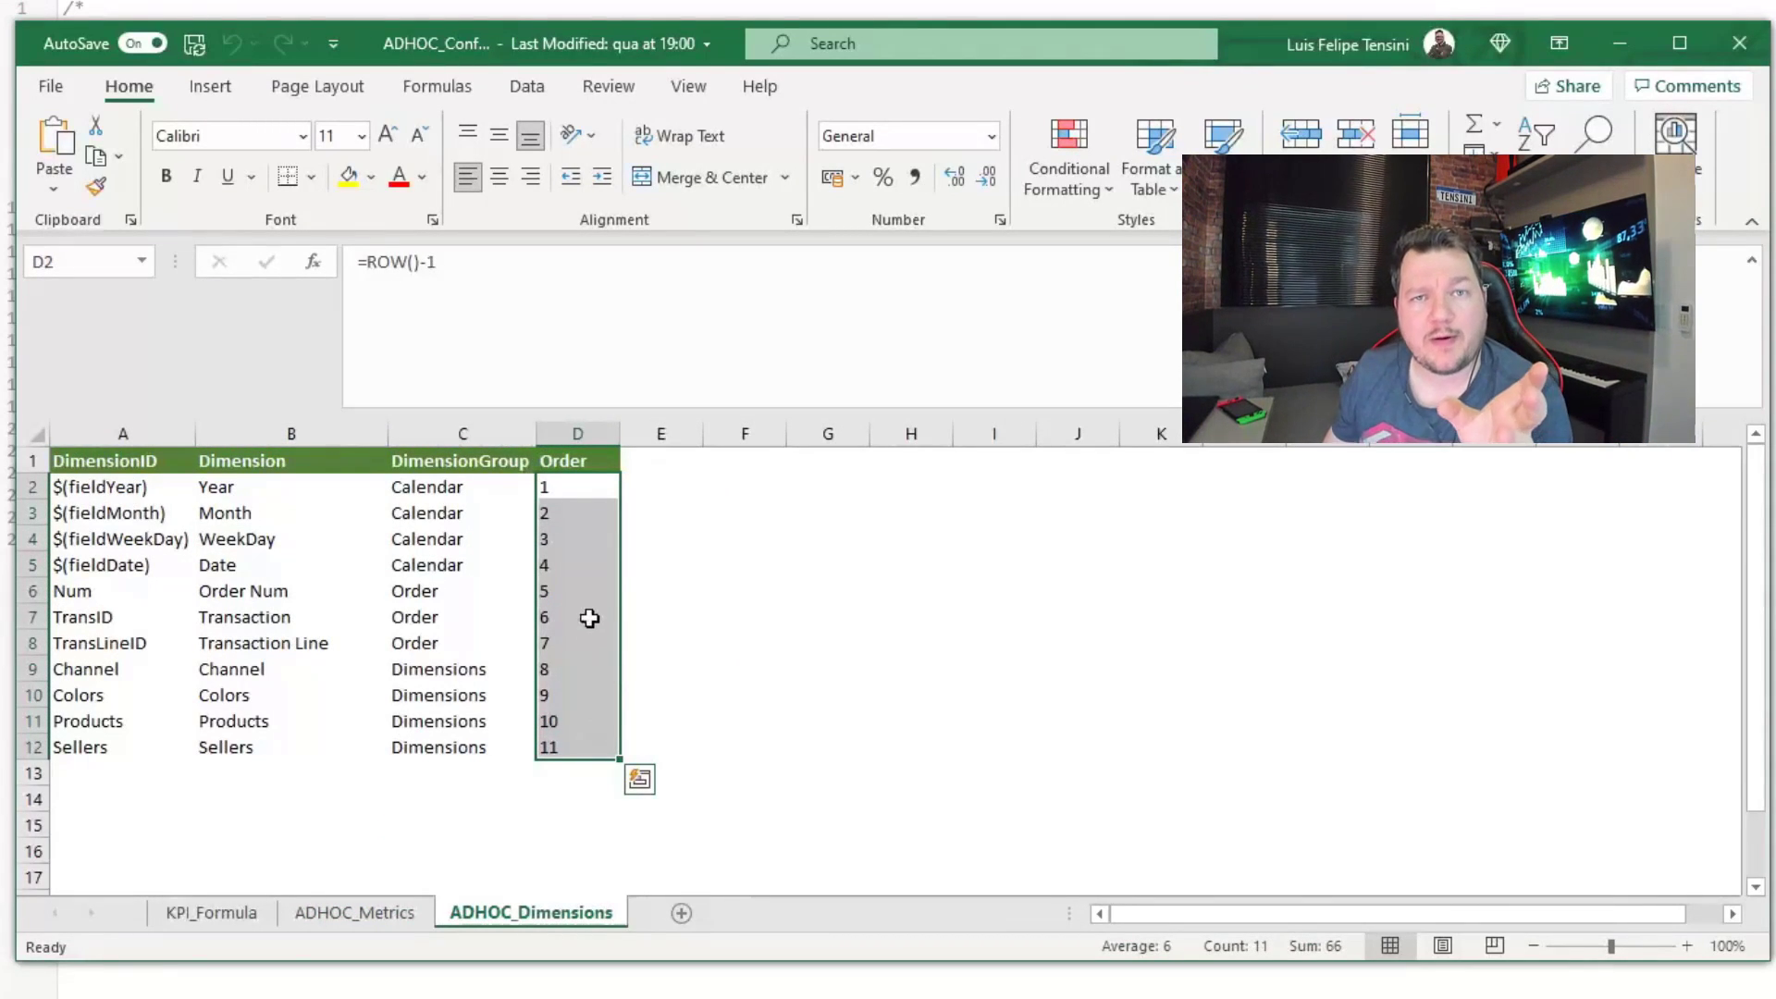
{"action": "left_click", "coordinate": [578, 487]}
{"action": "left_click", "coordinate": [578, 434]}
{"action": "left_click", "coordinate": [566, 489]}
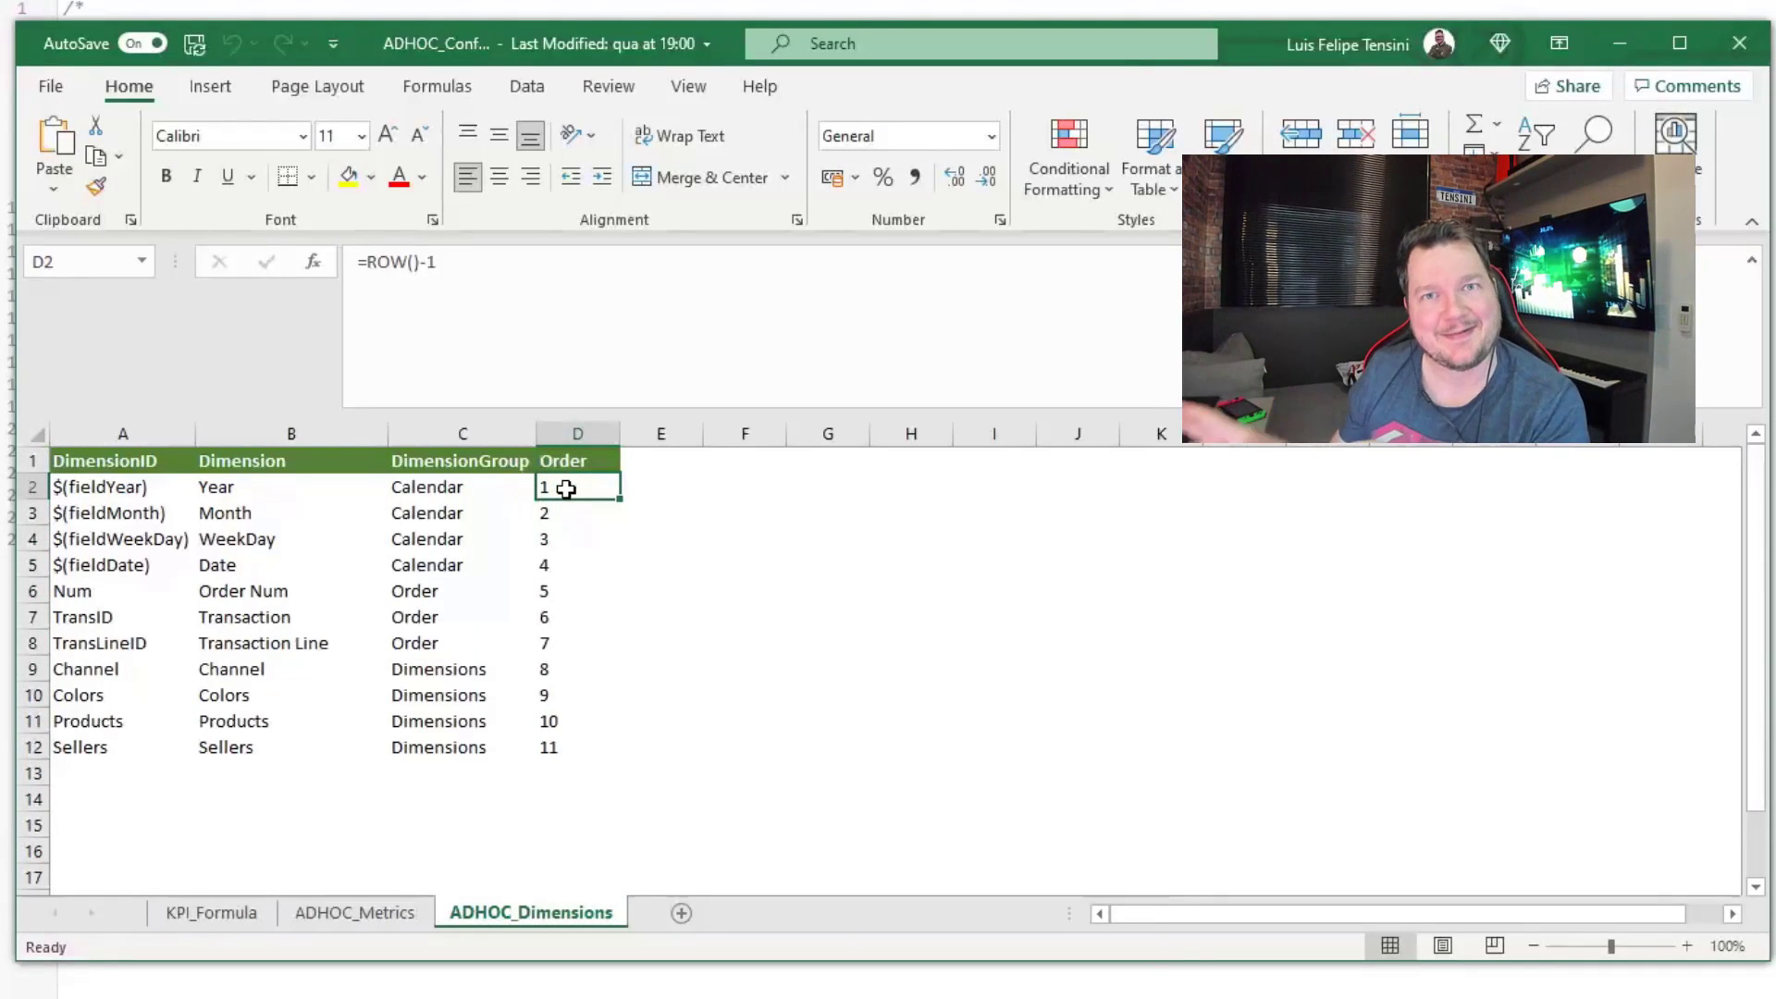
Step: Review the DimensionGroup values and the DimensionID entries on the ADHOC_Dimensions sheet
{"action": "left_click", "coordinate": [465, 509]}
{"action": "left_click_drag", "start_coordinate": [460, 483], "coordinate": [463, 643]}
{"action": "left_click", "coordinate": [297, 546]}
{"action": "left_click", "coordinate": [114, 488]}
{"action": "left_click_drag", "start_coordinate": [117, 494], "coordinate": [95, 765]}
{"action": "left_click", "coordinate": [241, 643]}
{"action": "left_click_drag", "start_coordinate": [111, 491], "coordinate": [92, 737]}
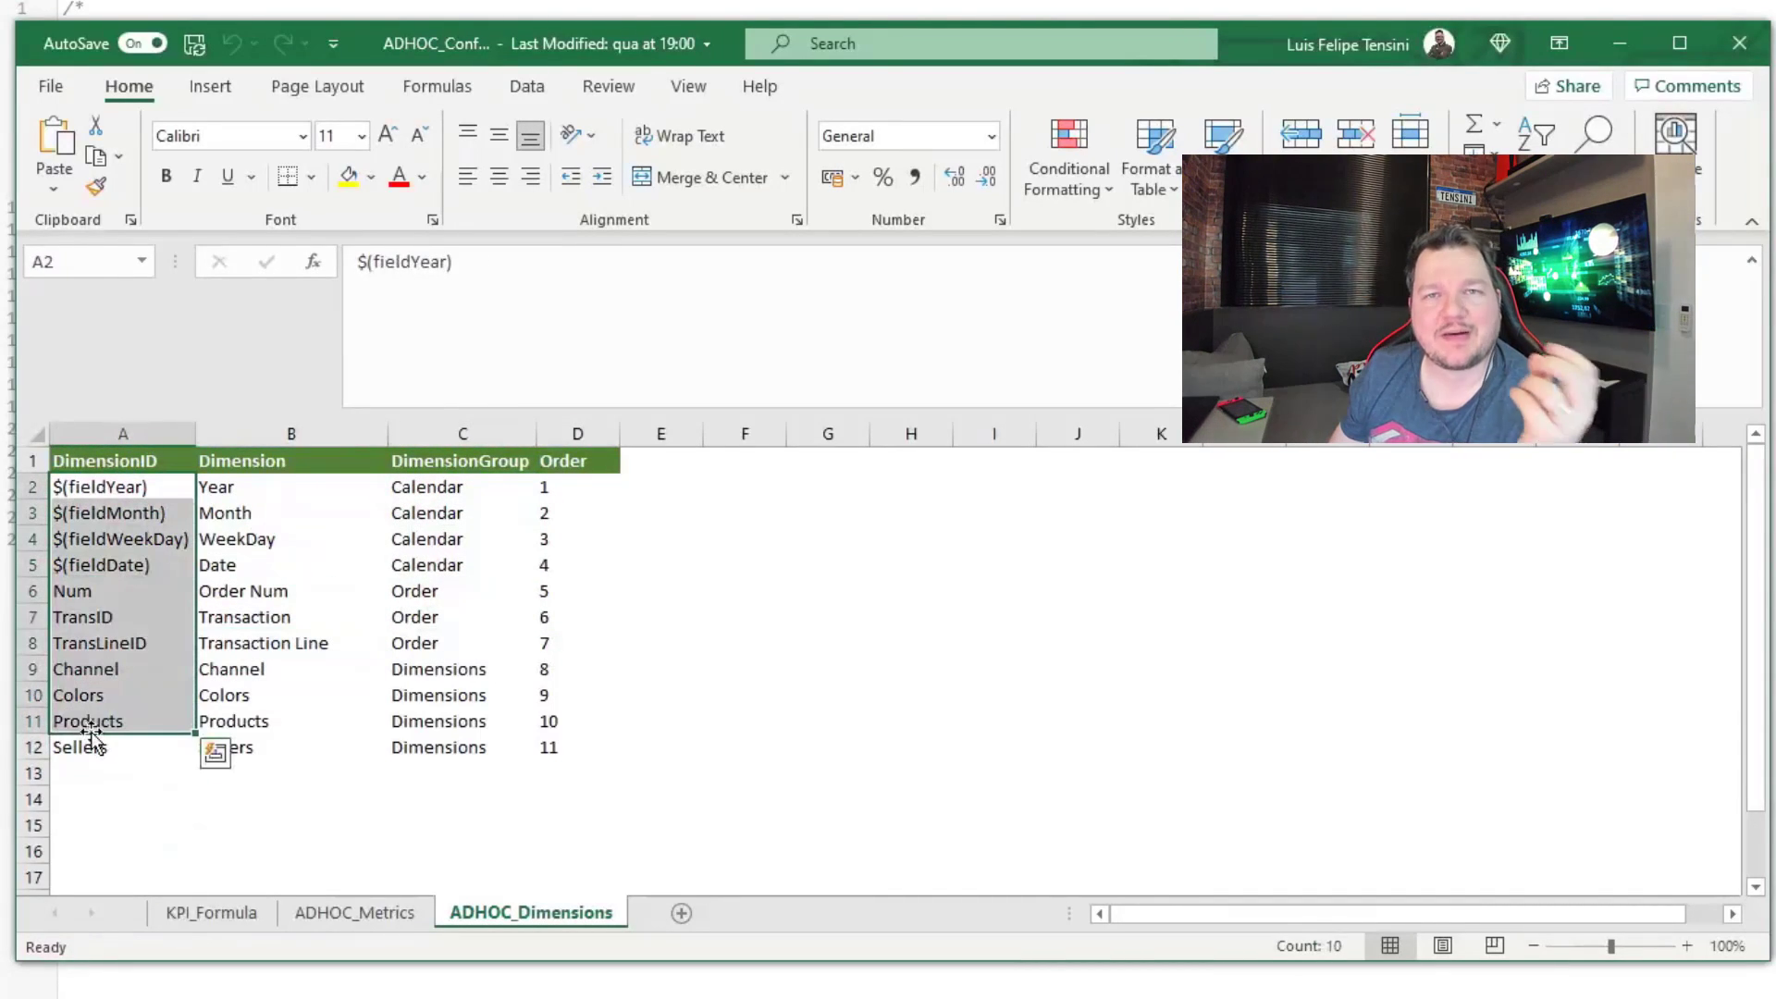
Step: Compare the Dimension display names with their DimensionID entries, ending on the calendar field variables
{"action": "left_click", "coordinate": [314, 717]}
{"action": "left_click_drag", "start_coordinate": [250, 488], "coordinate": [266, 744]}
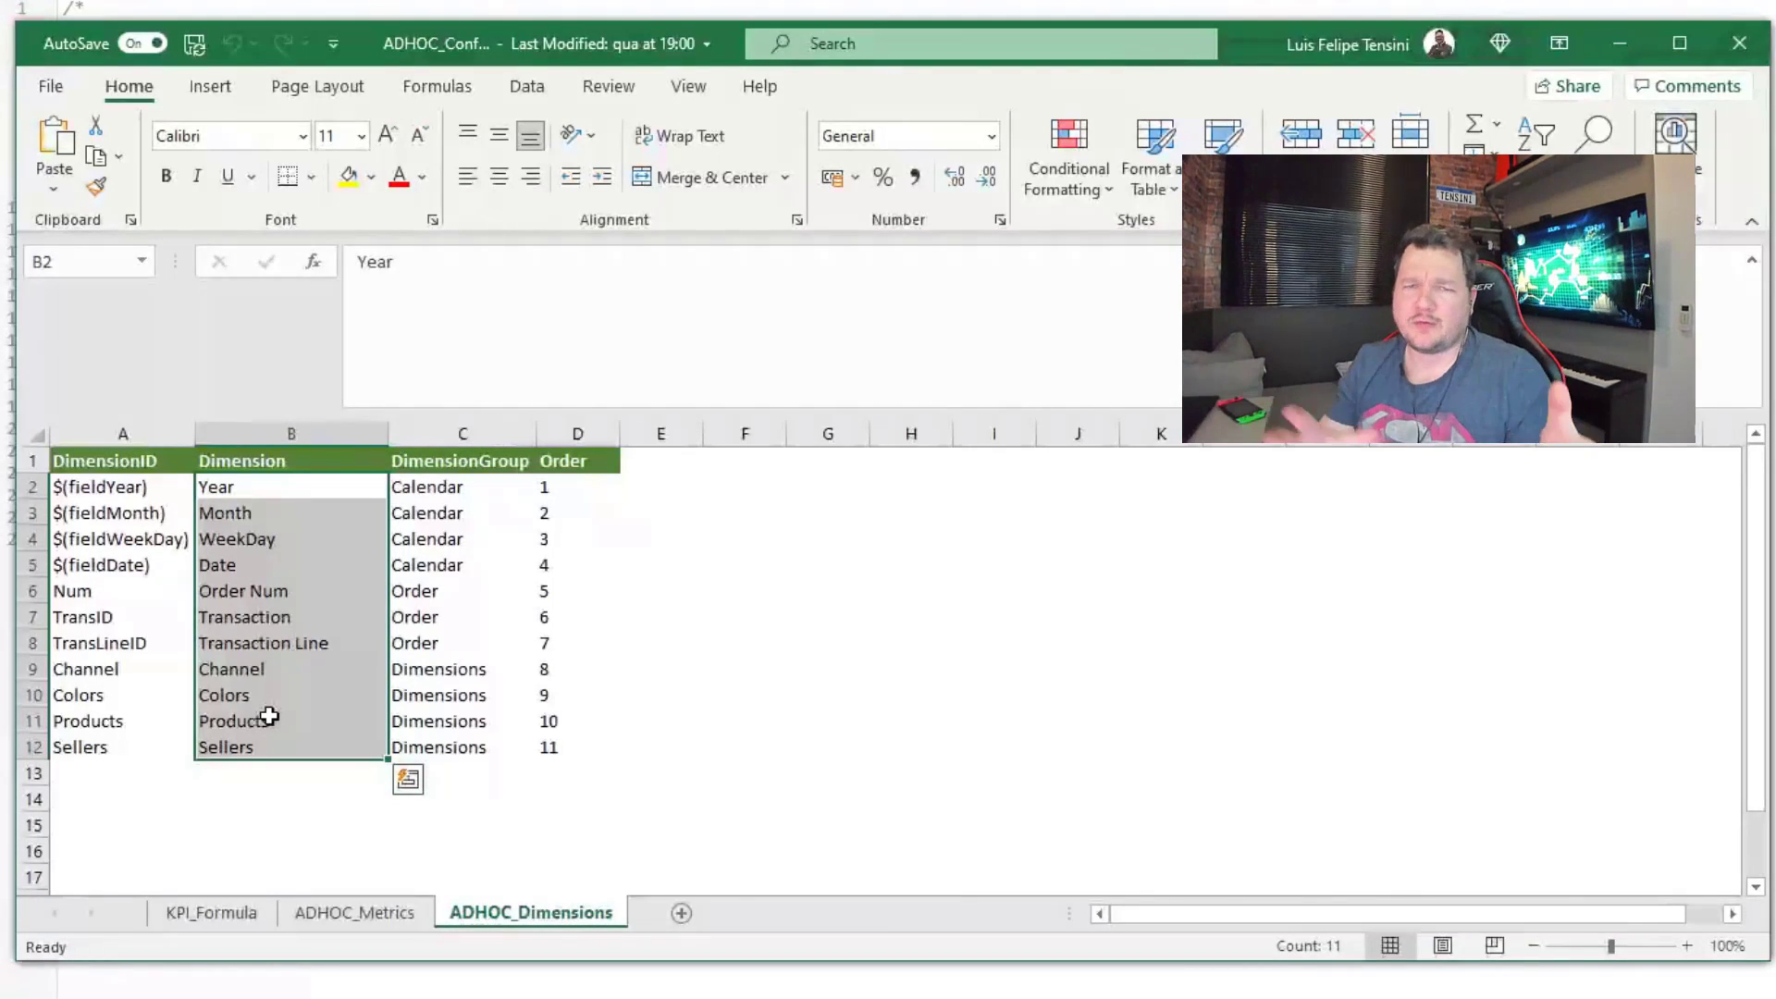
{"action": "left_click", "coordinate": [269, 669]}
{"action": "left_click_drag", "start_coordinate": [144, 484], "coordinate": [146, 745]}
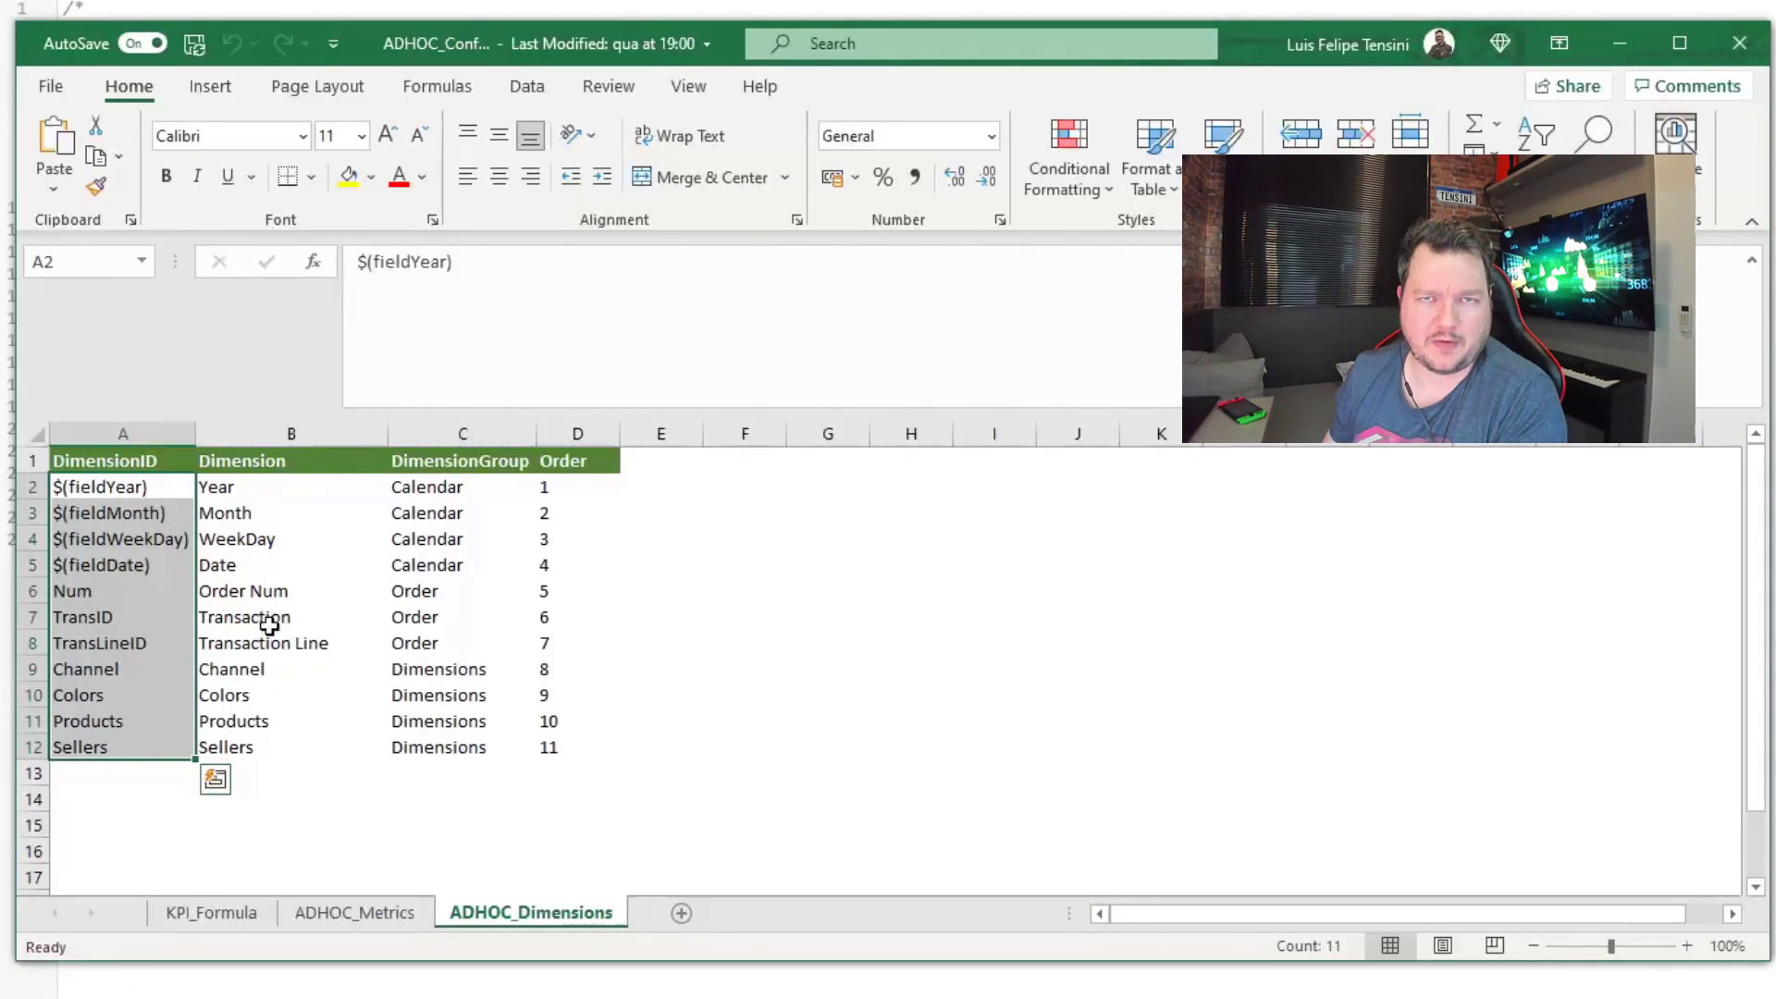
{"action": "left_click_drag", "start_coordinate": [261, 490], "coordinate": [259, 746]}
{"action": "left_click_drag", "start_coordinate": [129, 487], "coordinate": [117, 556]}
{"action": "left_click", "coordinate": [116, 556]}
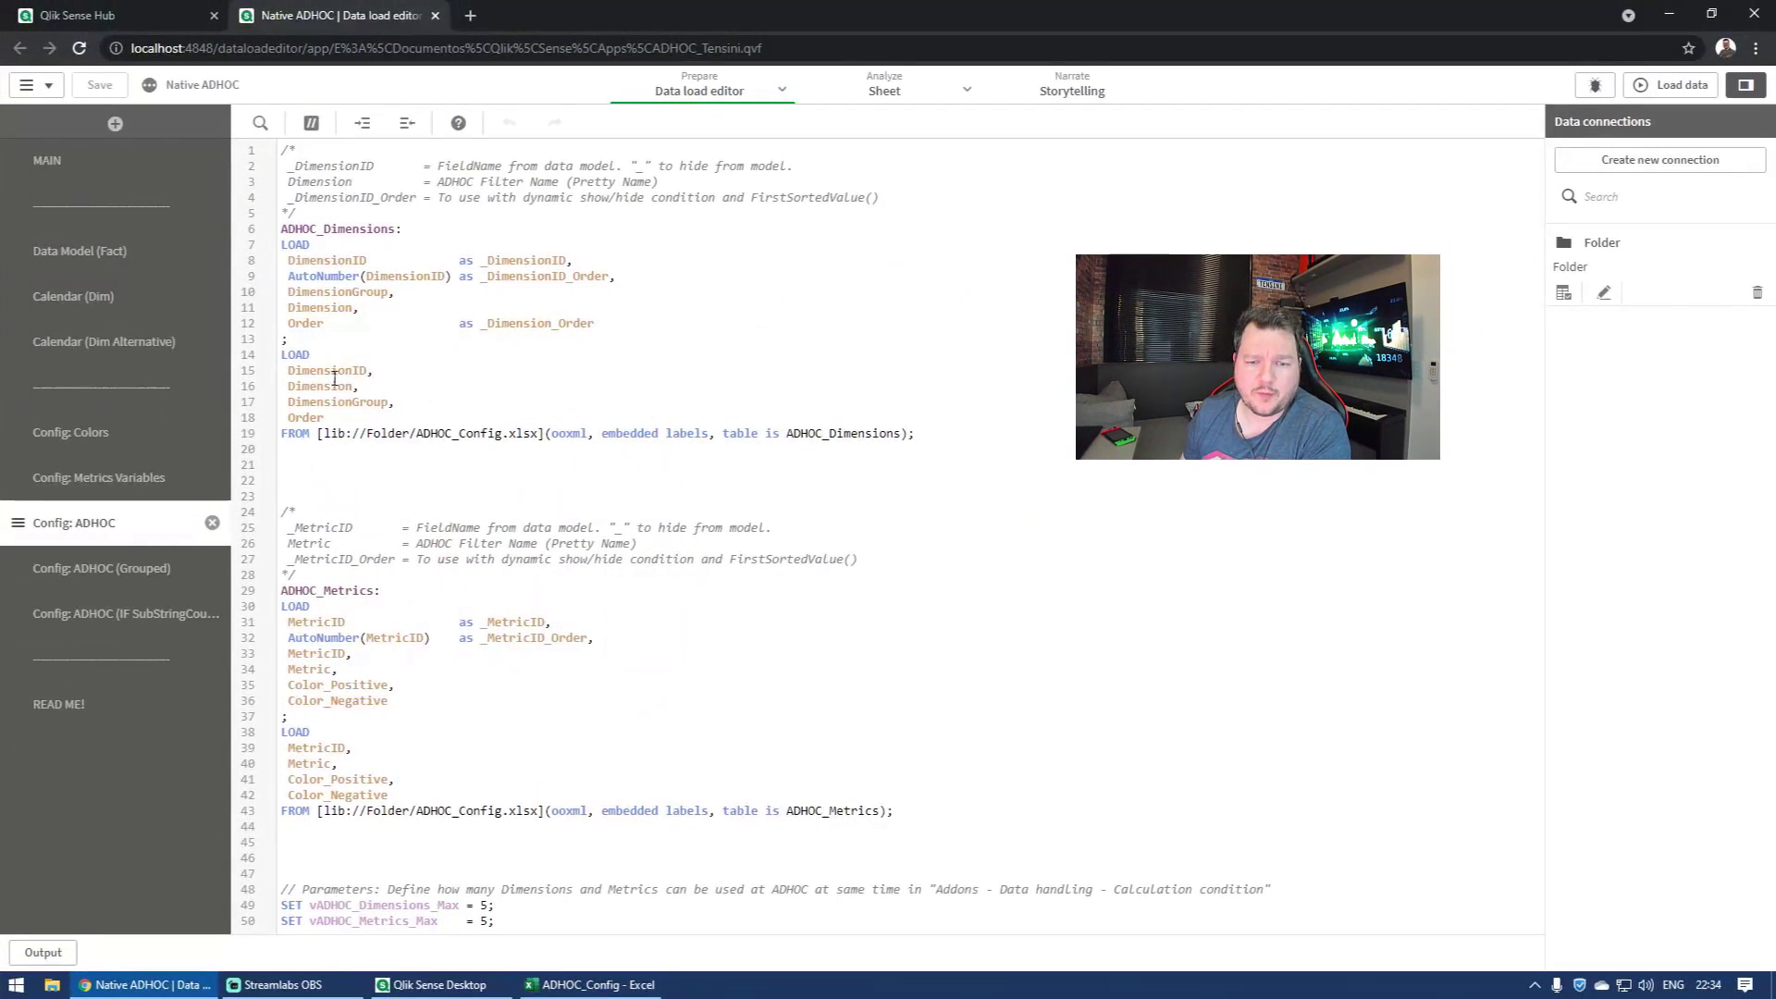
Step: Switch to the Qlik Sense load script and examine the Year field and fieldYear variable in the Calendar (Dim) section
{"action": "left_click", "coordinate": [130, 479]}
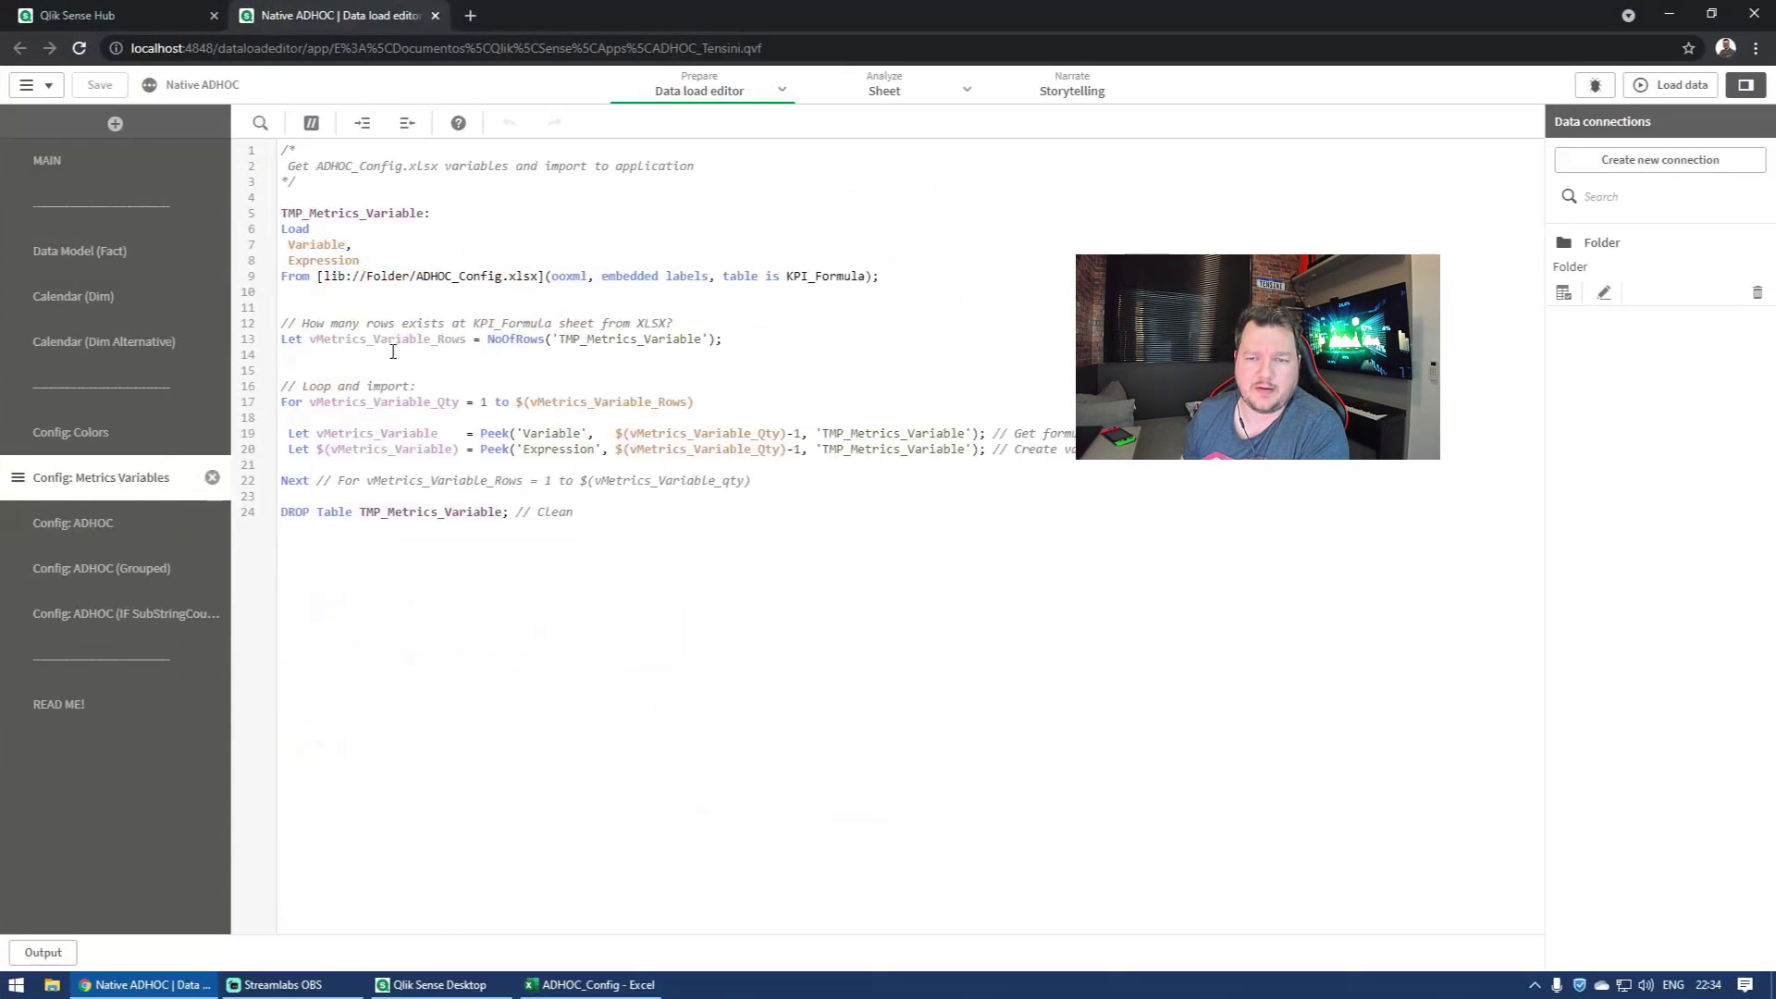
{"action": "left_click", "coordinate": [108, 440]}
{"action": "left_click", "coordinate": [125, 342]}
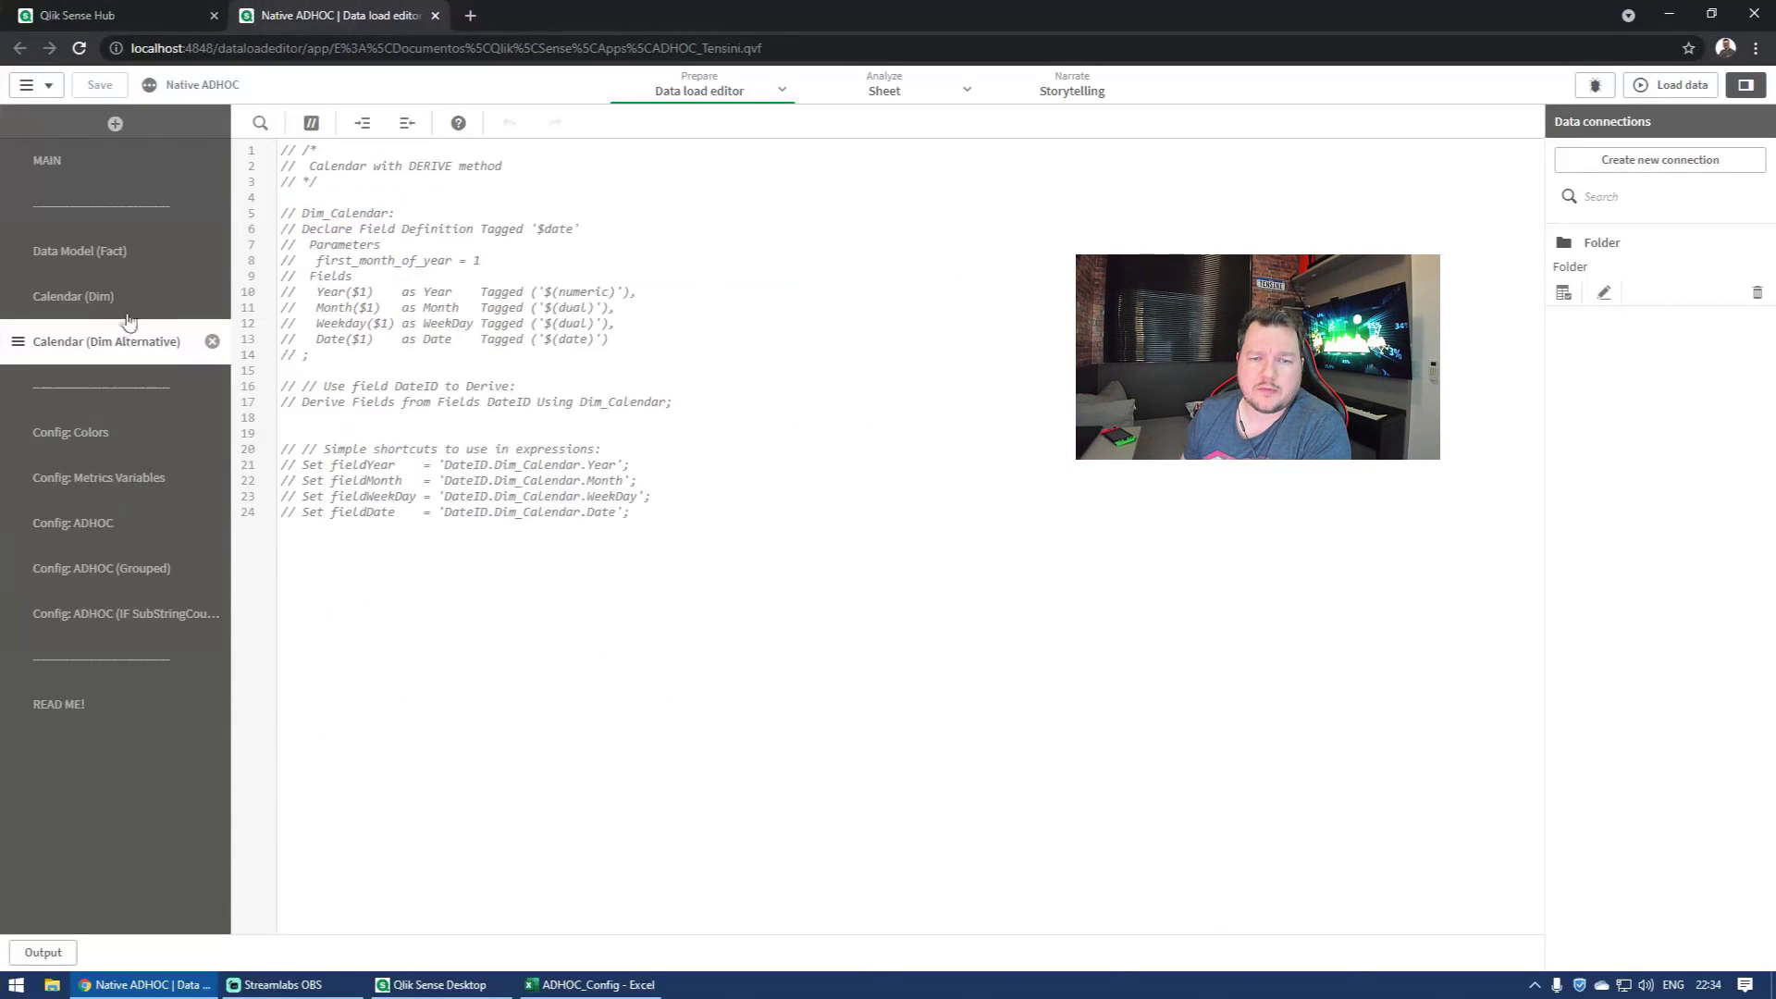
{"action": "left_click", "coordinate": [92, 296]}
{"action": "left_click_drag", "start_coordinate": [507, 244], "coordinate": [526, 248]}
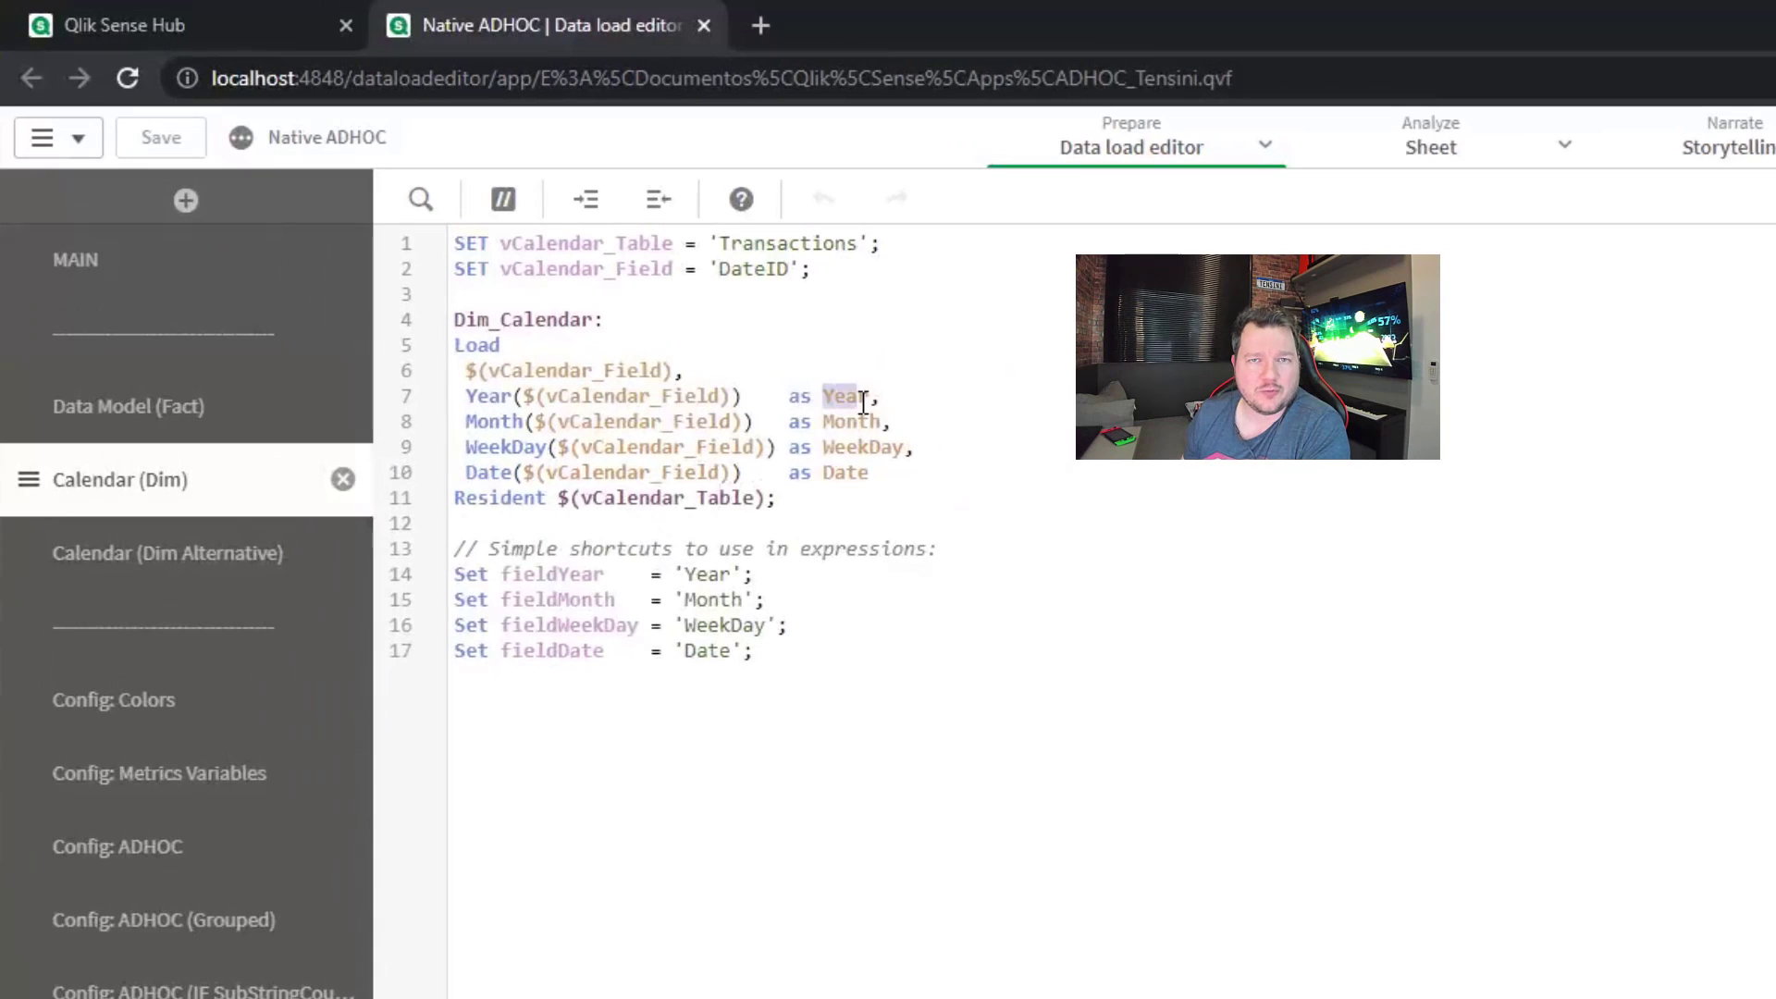
{"action": "left_click", "coordinate": [586, 572]}
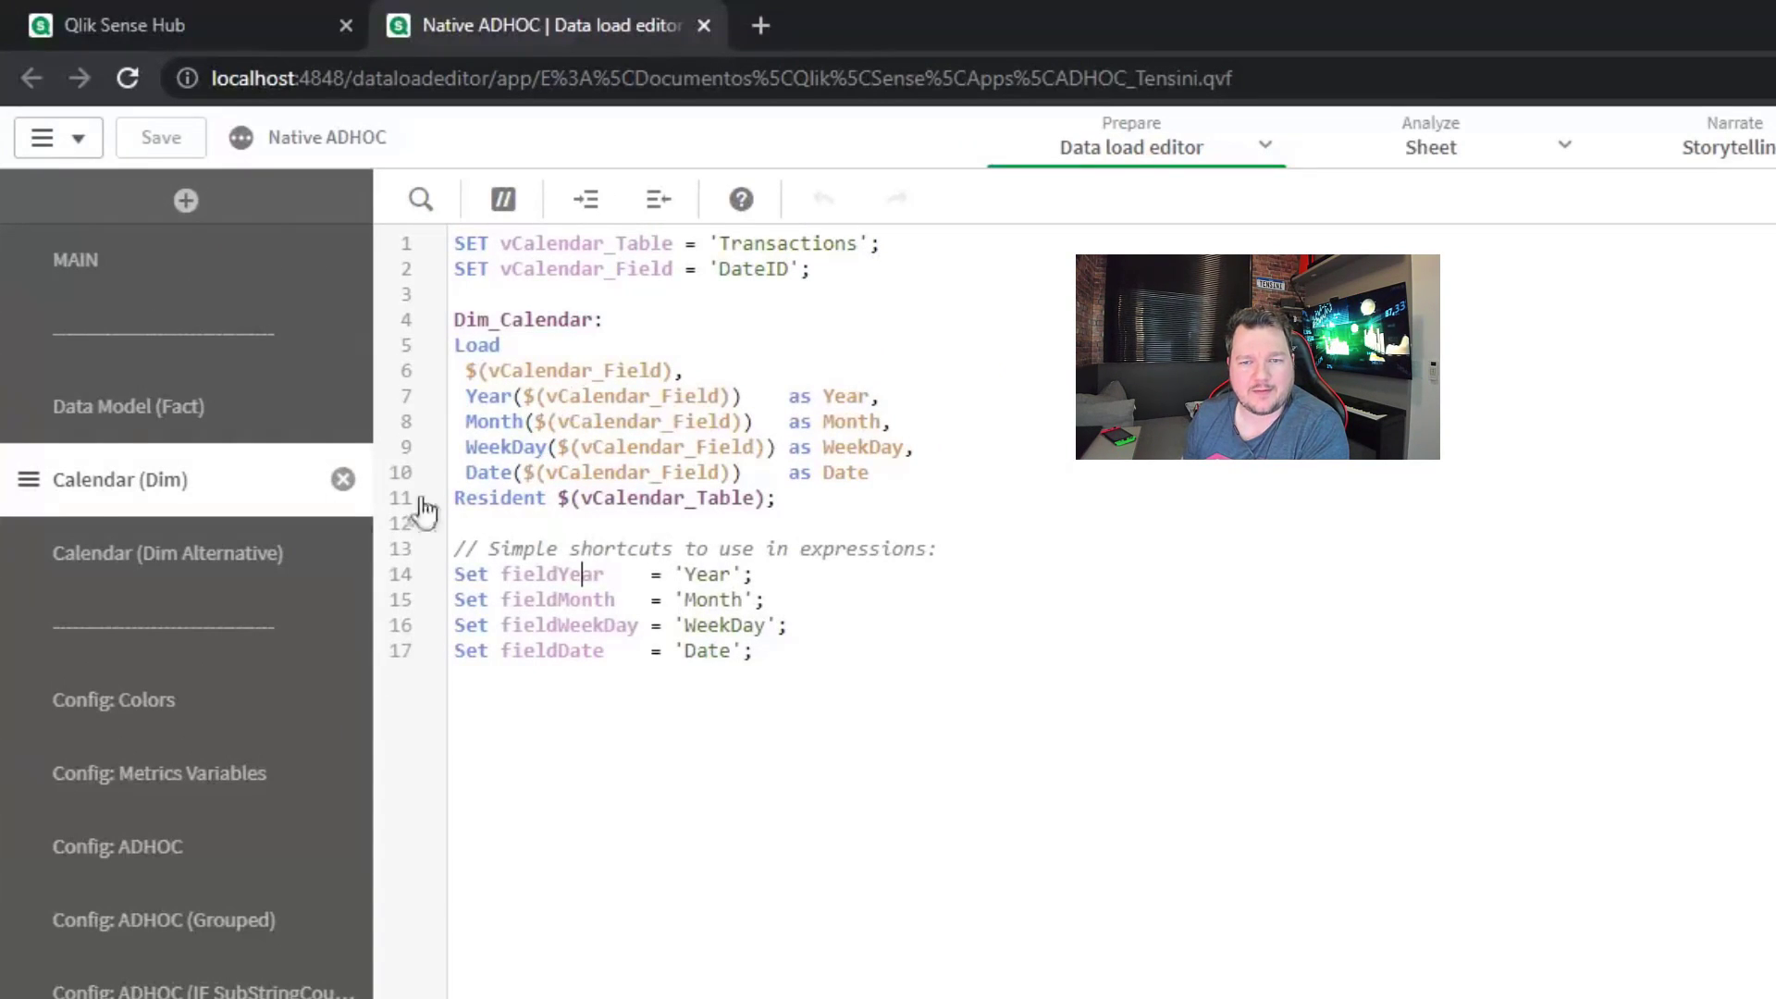
Step: Examine the Derive Fields statement in Calendar (Dim Alternative) and compare that section with Calendar (Dim)
{"action": "left_click", "coordinate": [233, 546]}
{"action": "left_click_drag", "start_coordinate": [482, 654], "coordinate": [634, 652]}
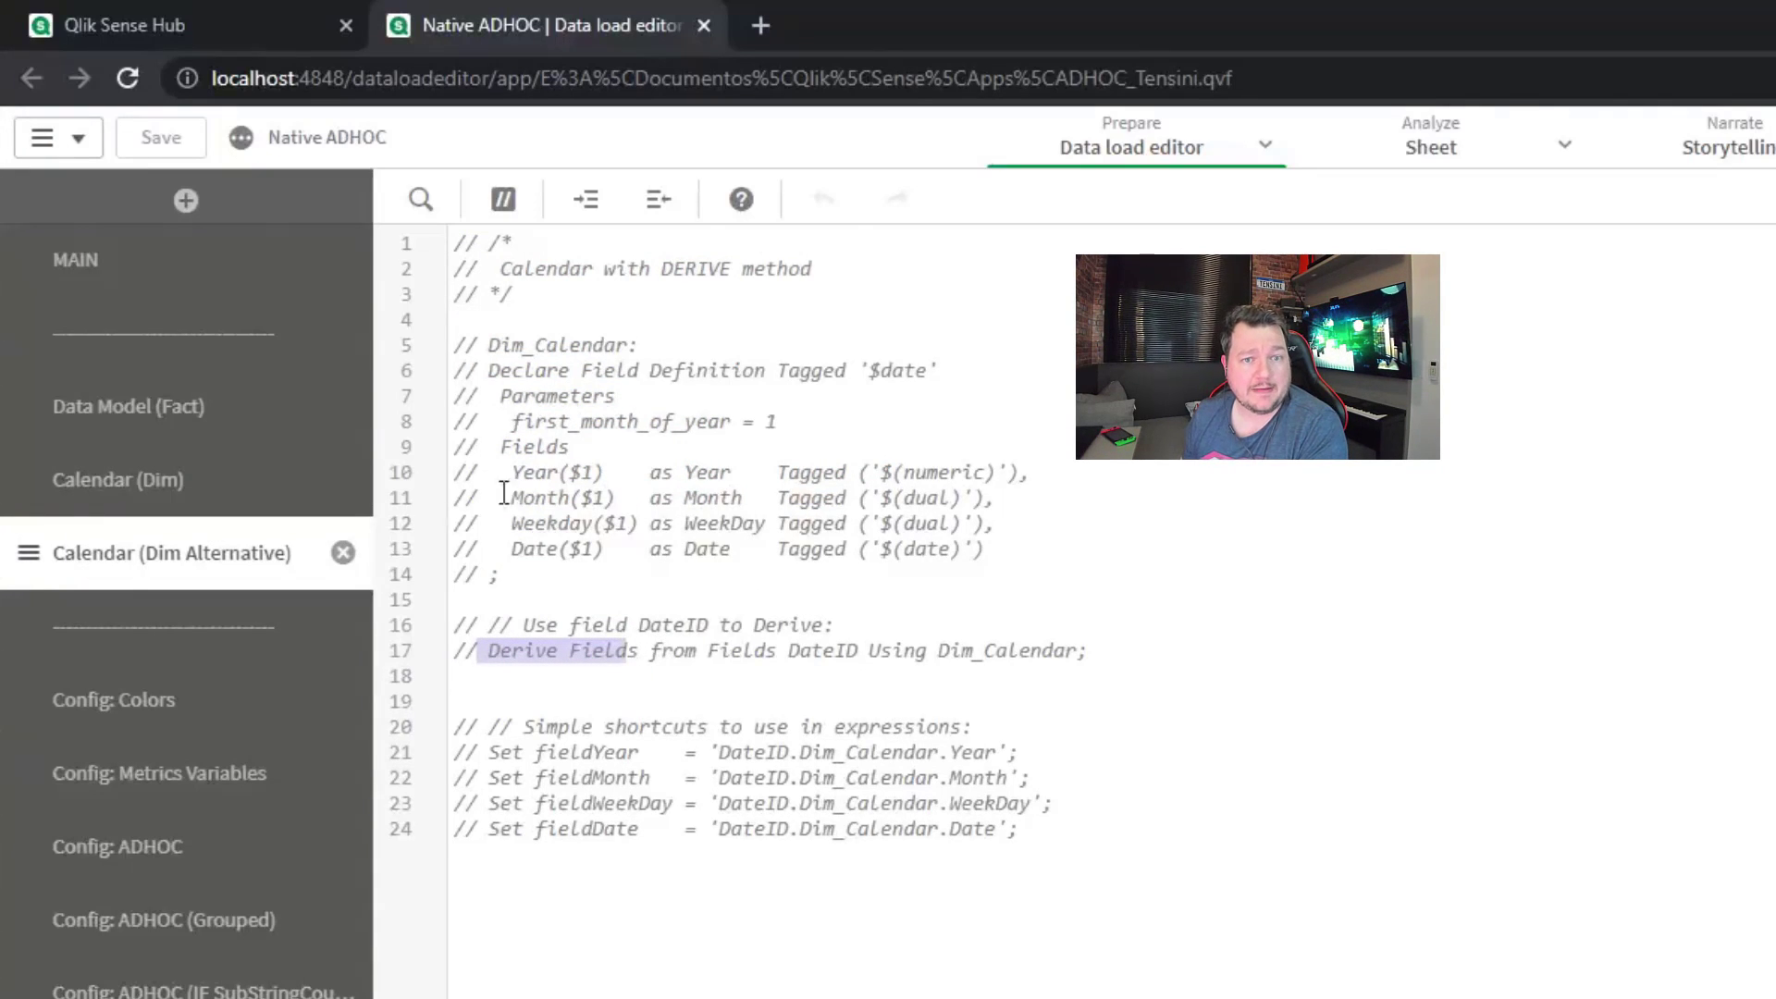
{"action": "left_click", "coordinate": [144, 473]}
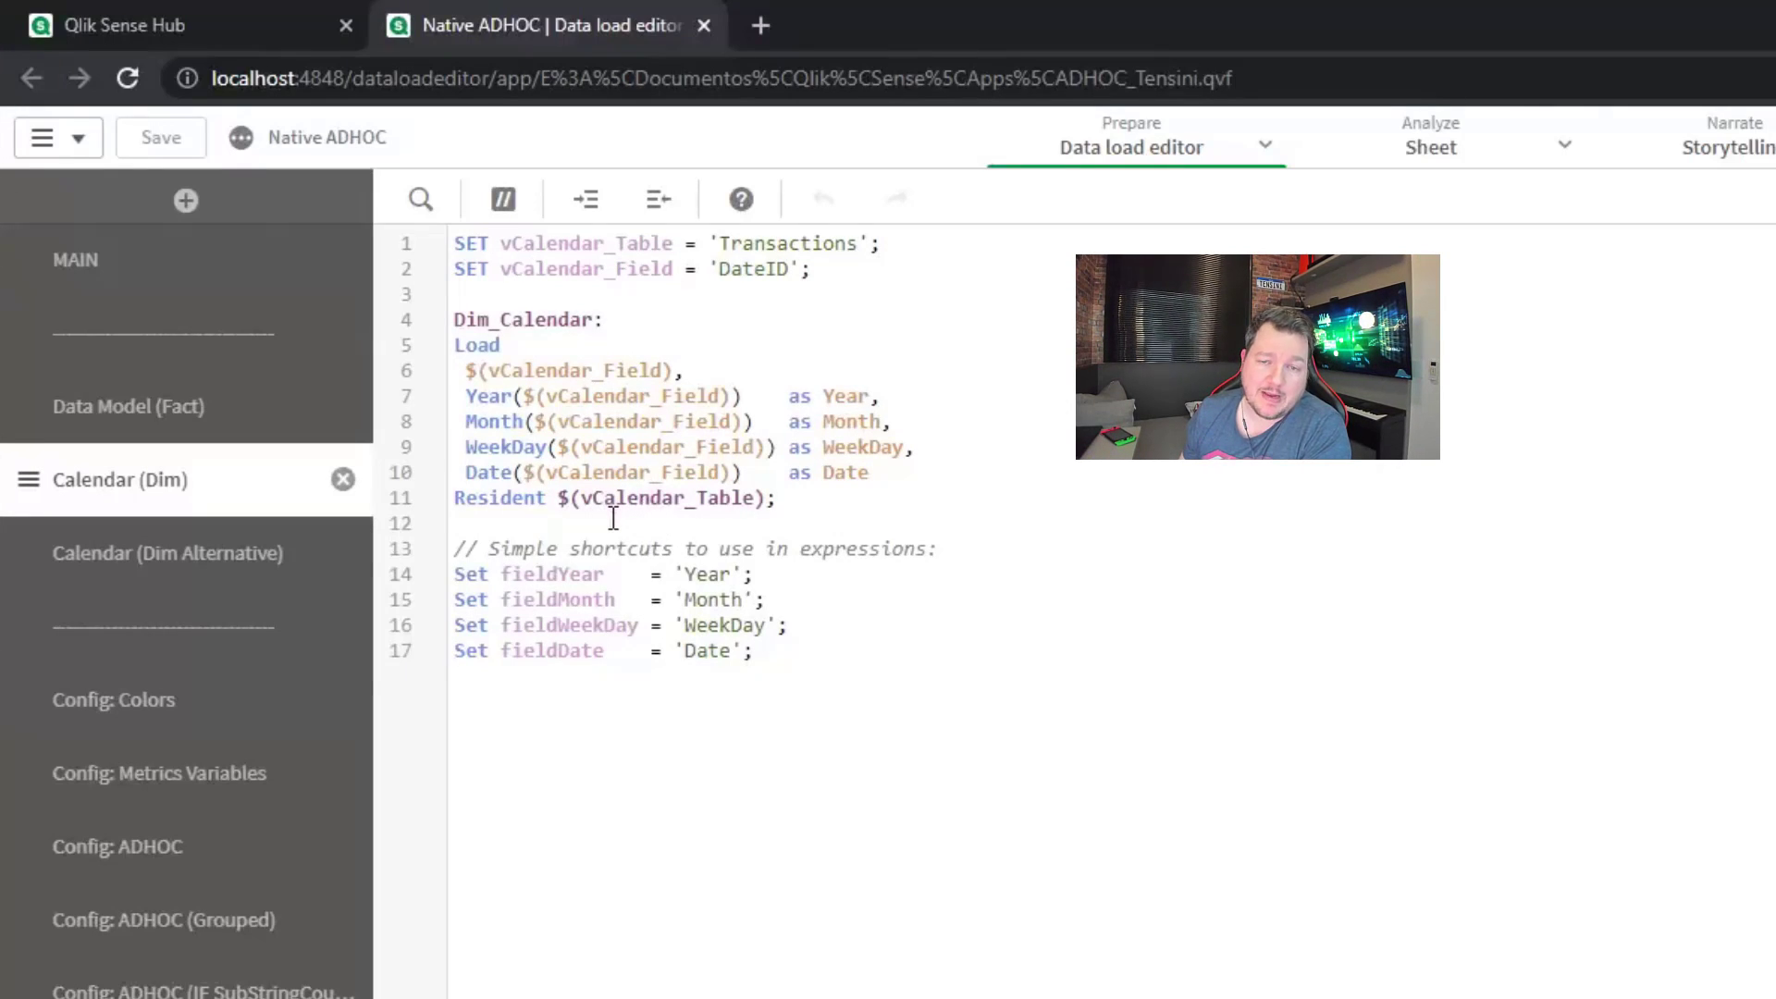
{"action": "left_click", "coordinate": [269, 553]}
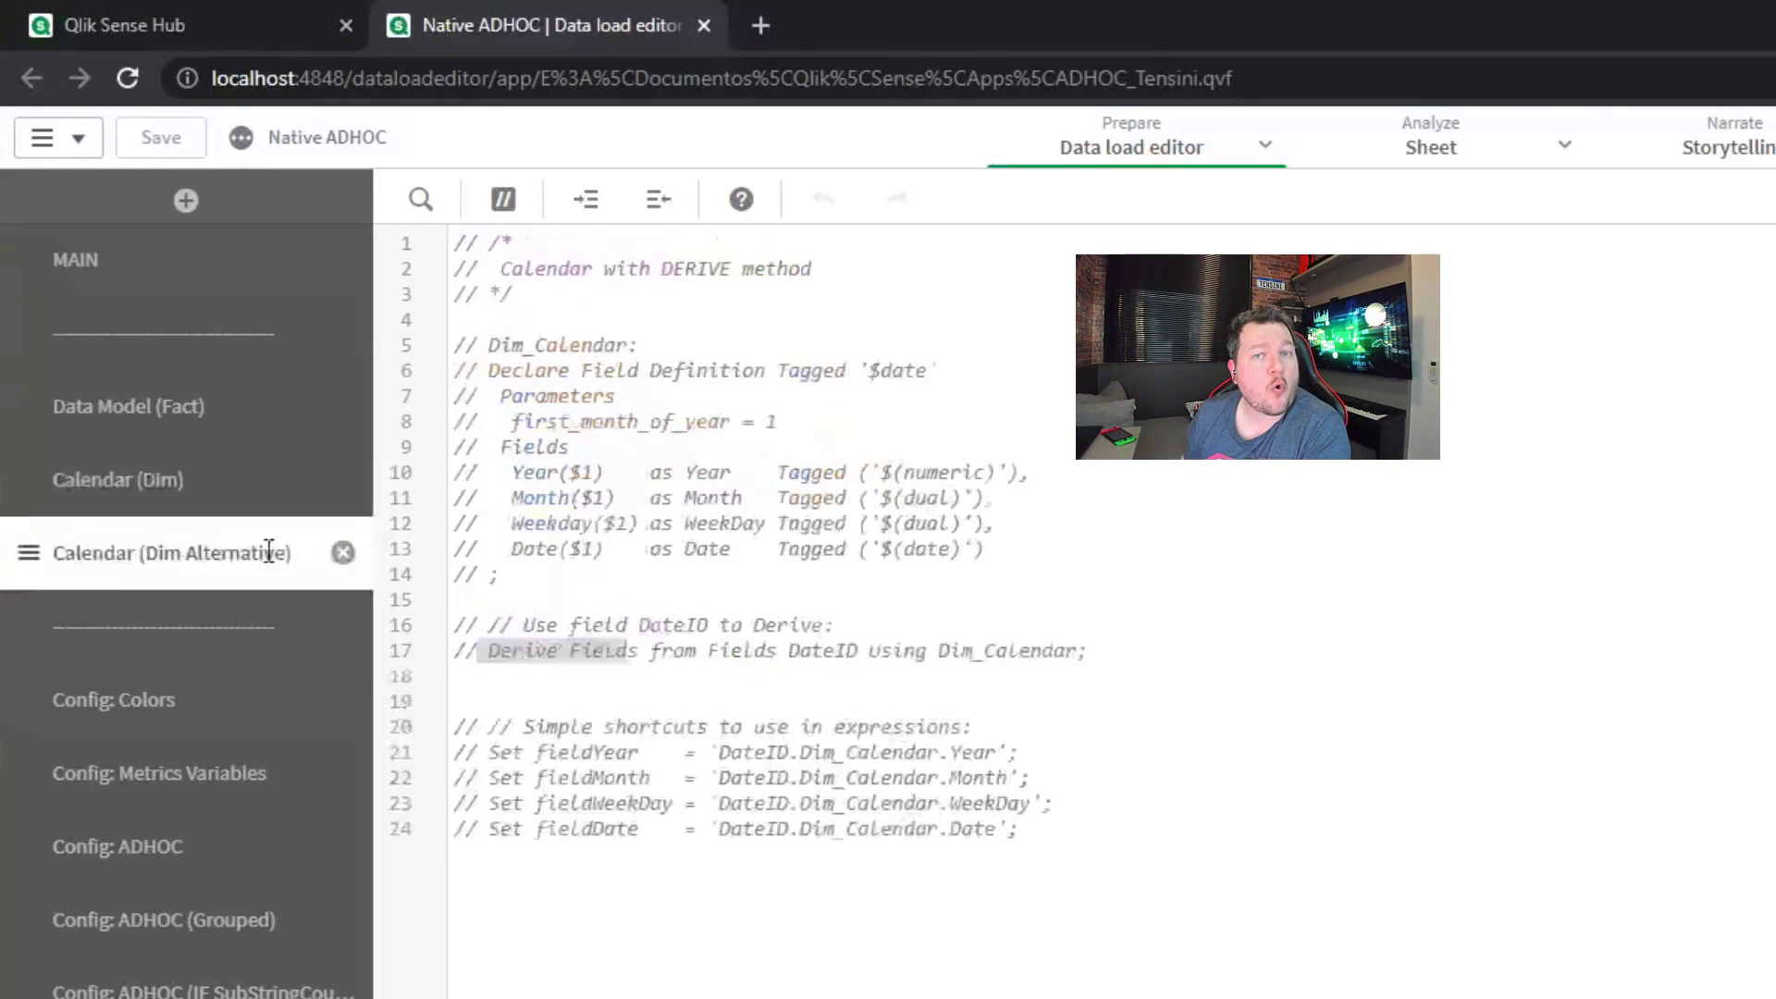
Step: Compare the field names assigned to fieldYear in the Calendar (Dim) and Calendar (Dim Alternative) sections
{"action": "left_click", "coordinate": [274, 487]}
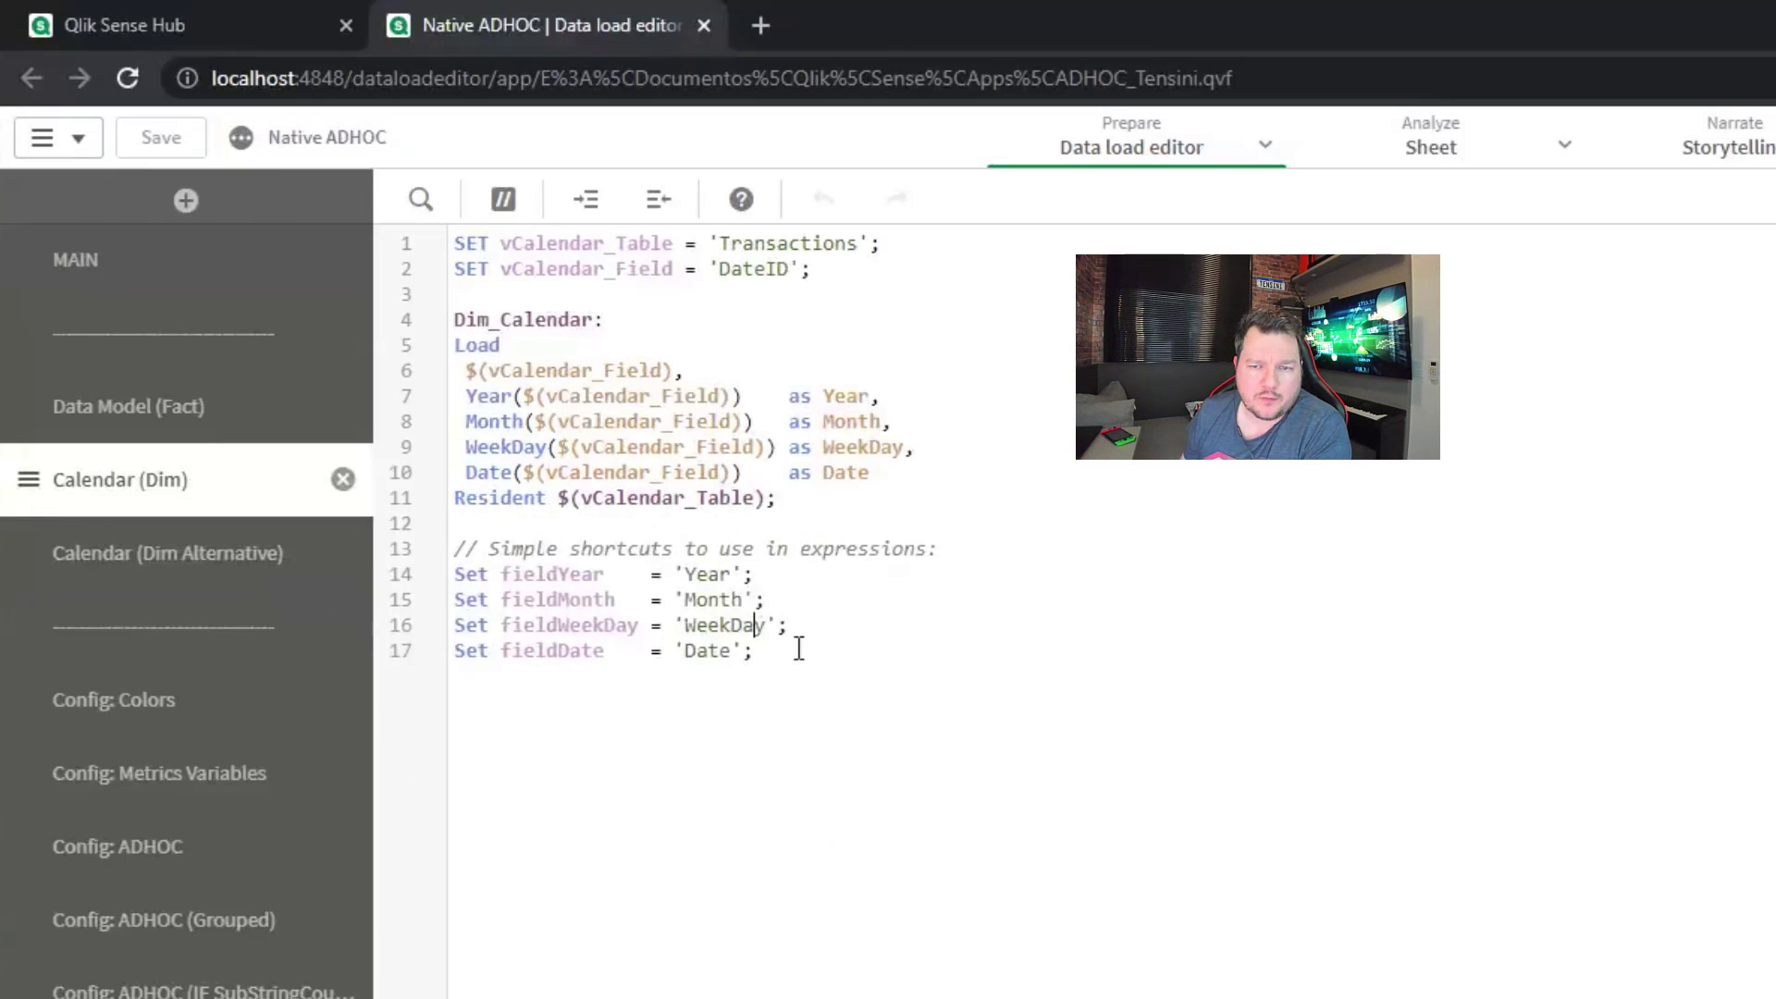
{"action": "double_click", "coordinate": [519, 575]}
{"action": "left_click", "coordinate": [708, 577]}
{"action": "double_click", "coordinate": [712, 574]}
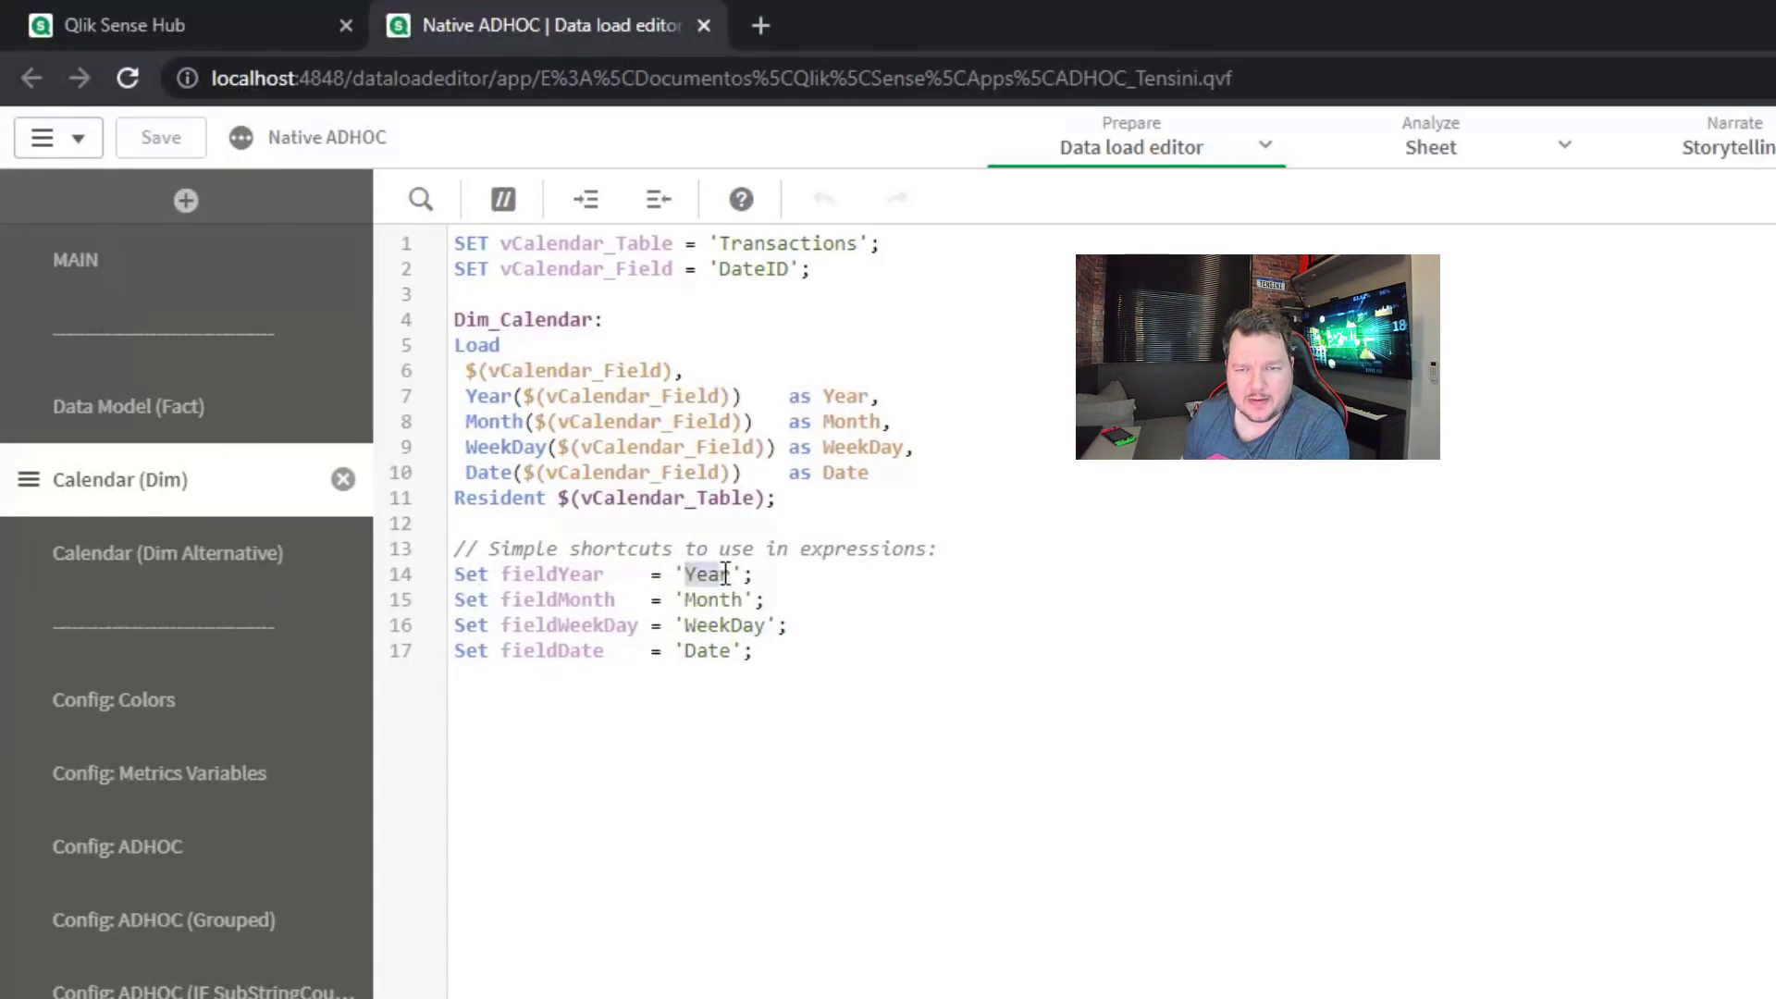
{"action": "left_click", "coordinate": [231, 555]}
{"action": "left_click_drag", "start_coordinate": [723, 752], "coordinate": [994, 749]}
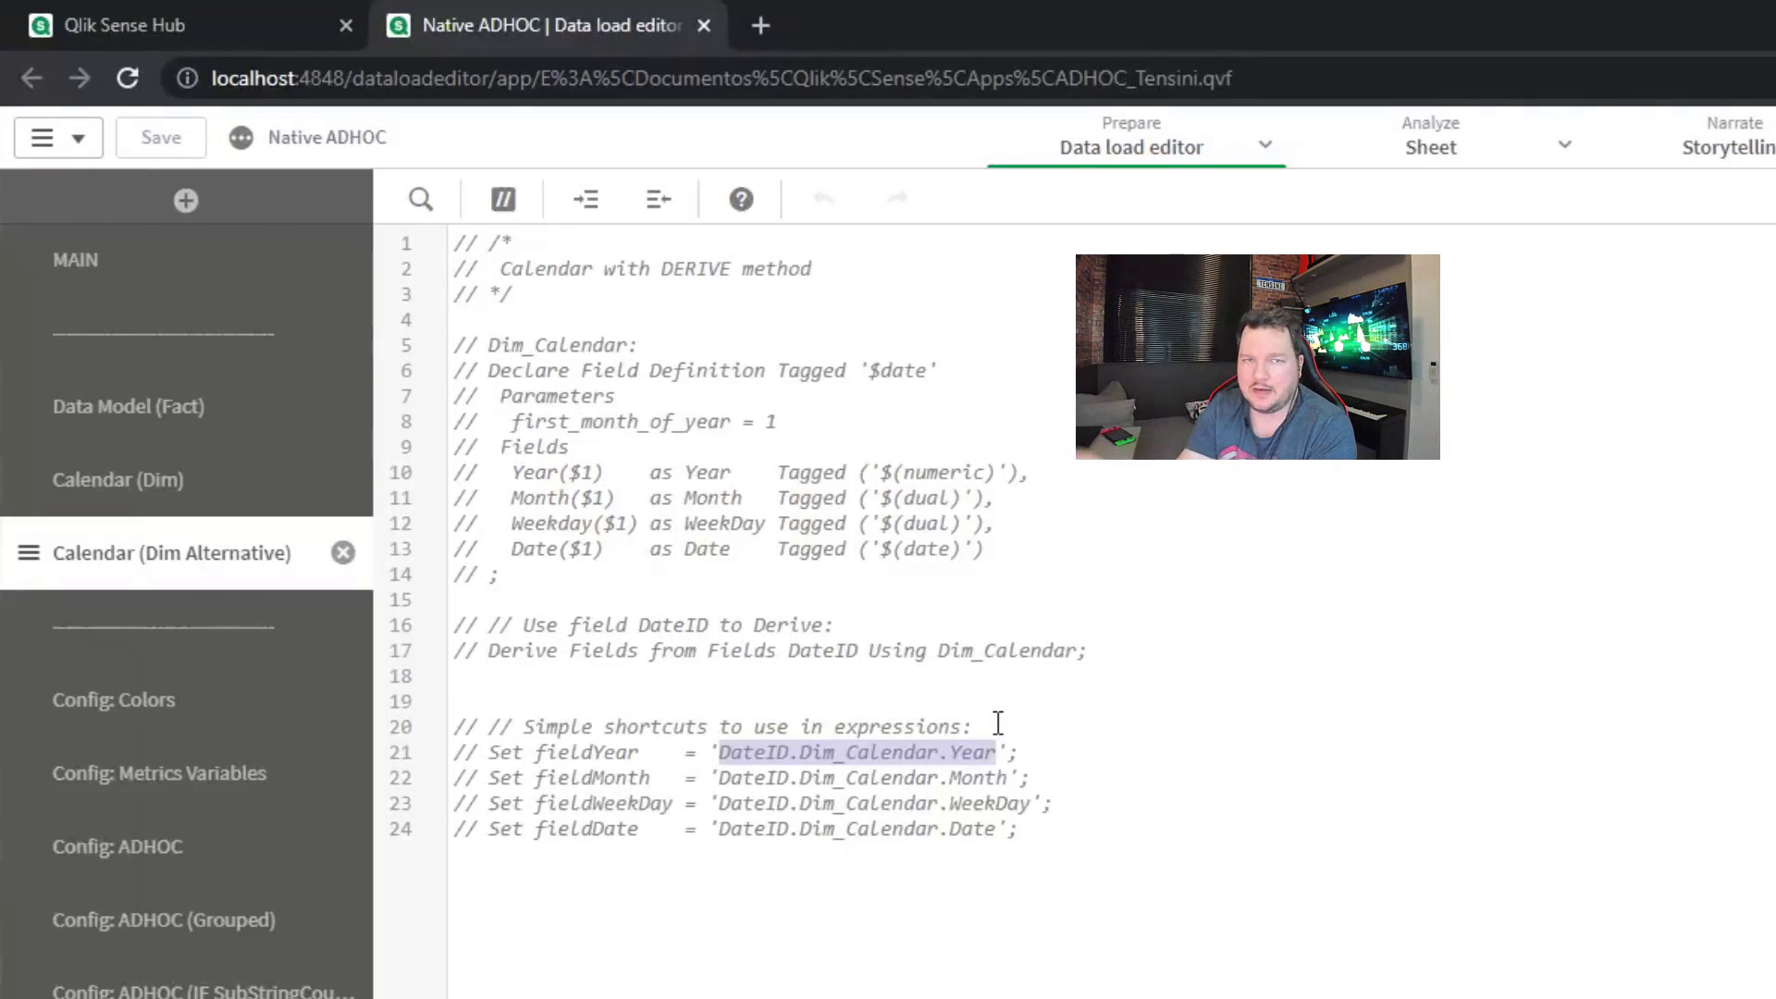
Step: Check the MAIN script section, return to the ad hoc report sheet and clear all selections
{"action": "left_click", "coordinate": [201, 271]}
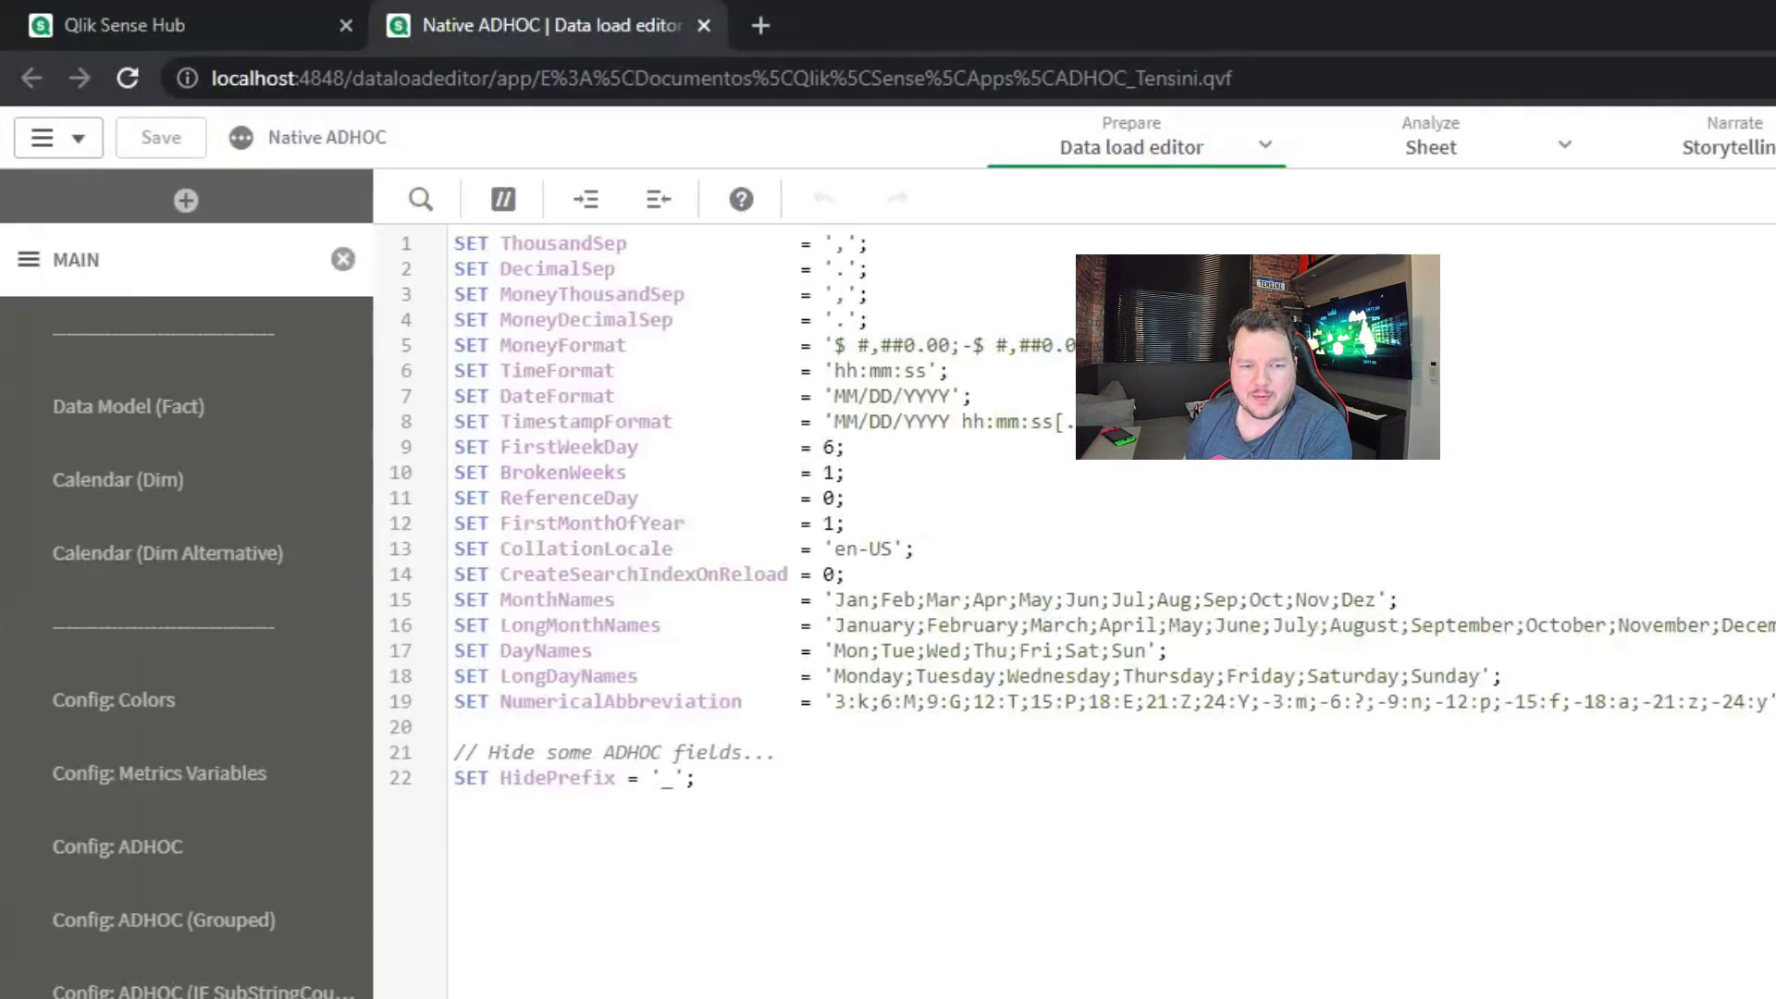
{"action": "left_click", "coordinate": [1415, 141]}
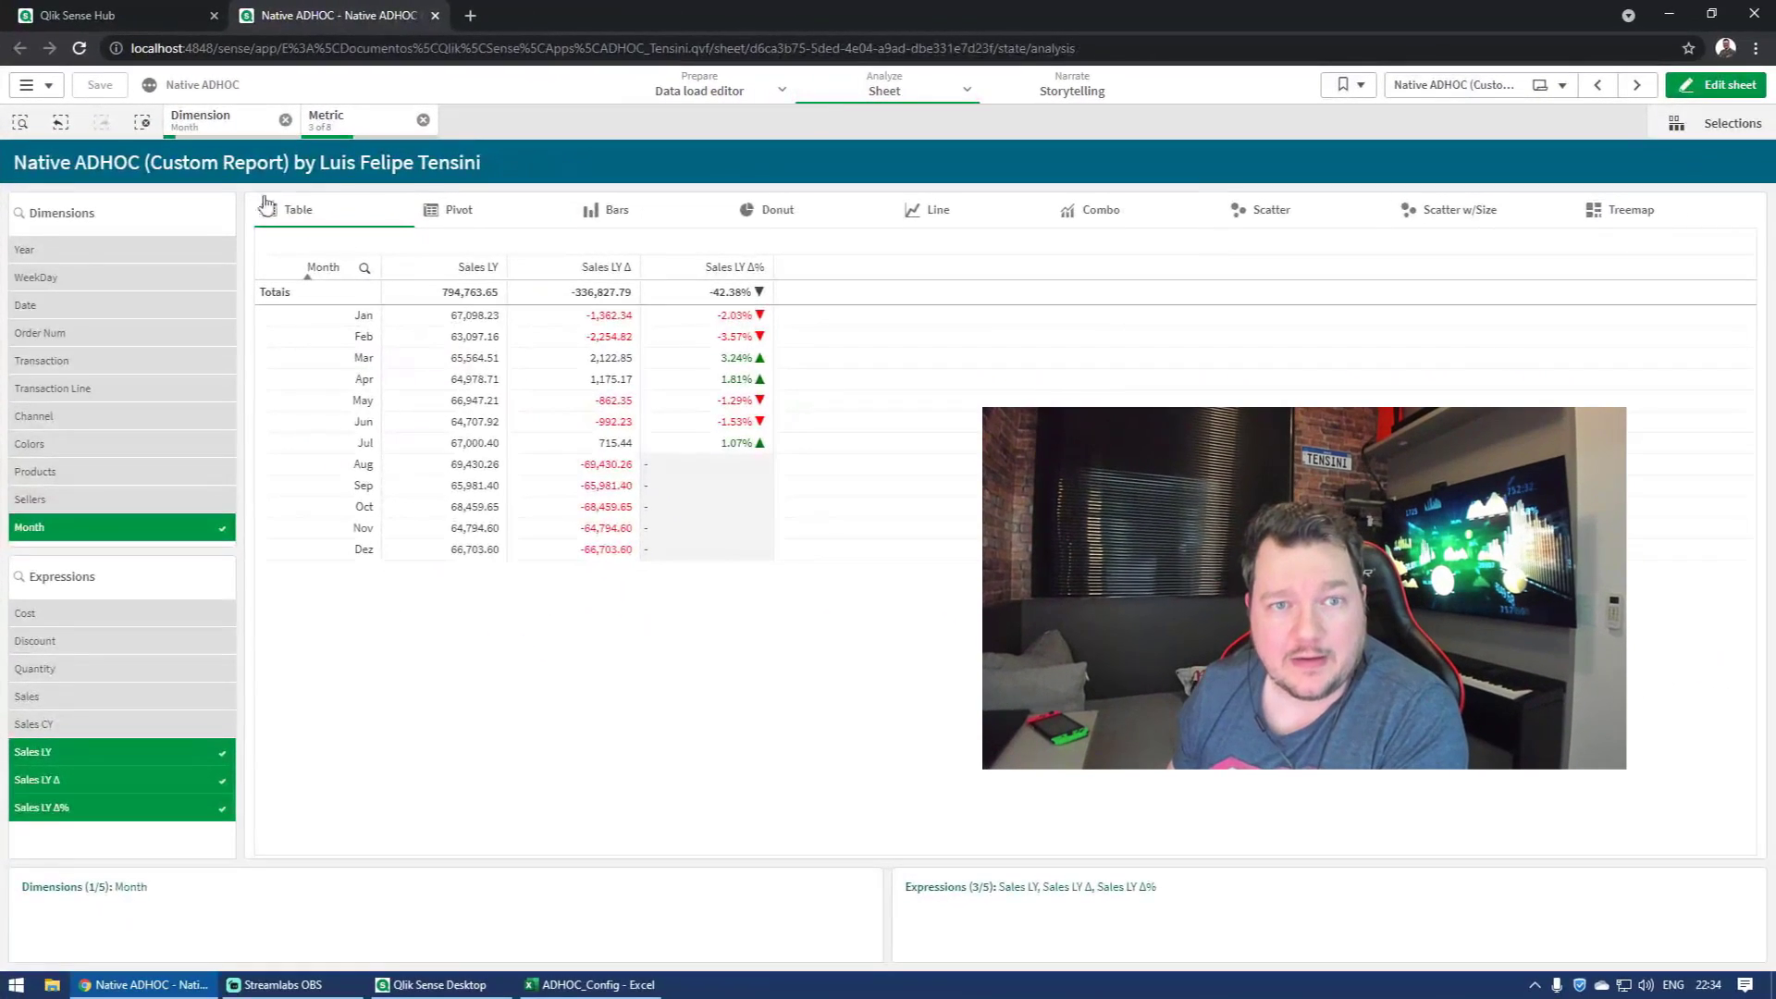
{"action": "left_click", "coordinate": [144, 122]}
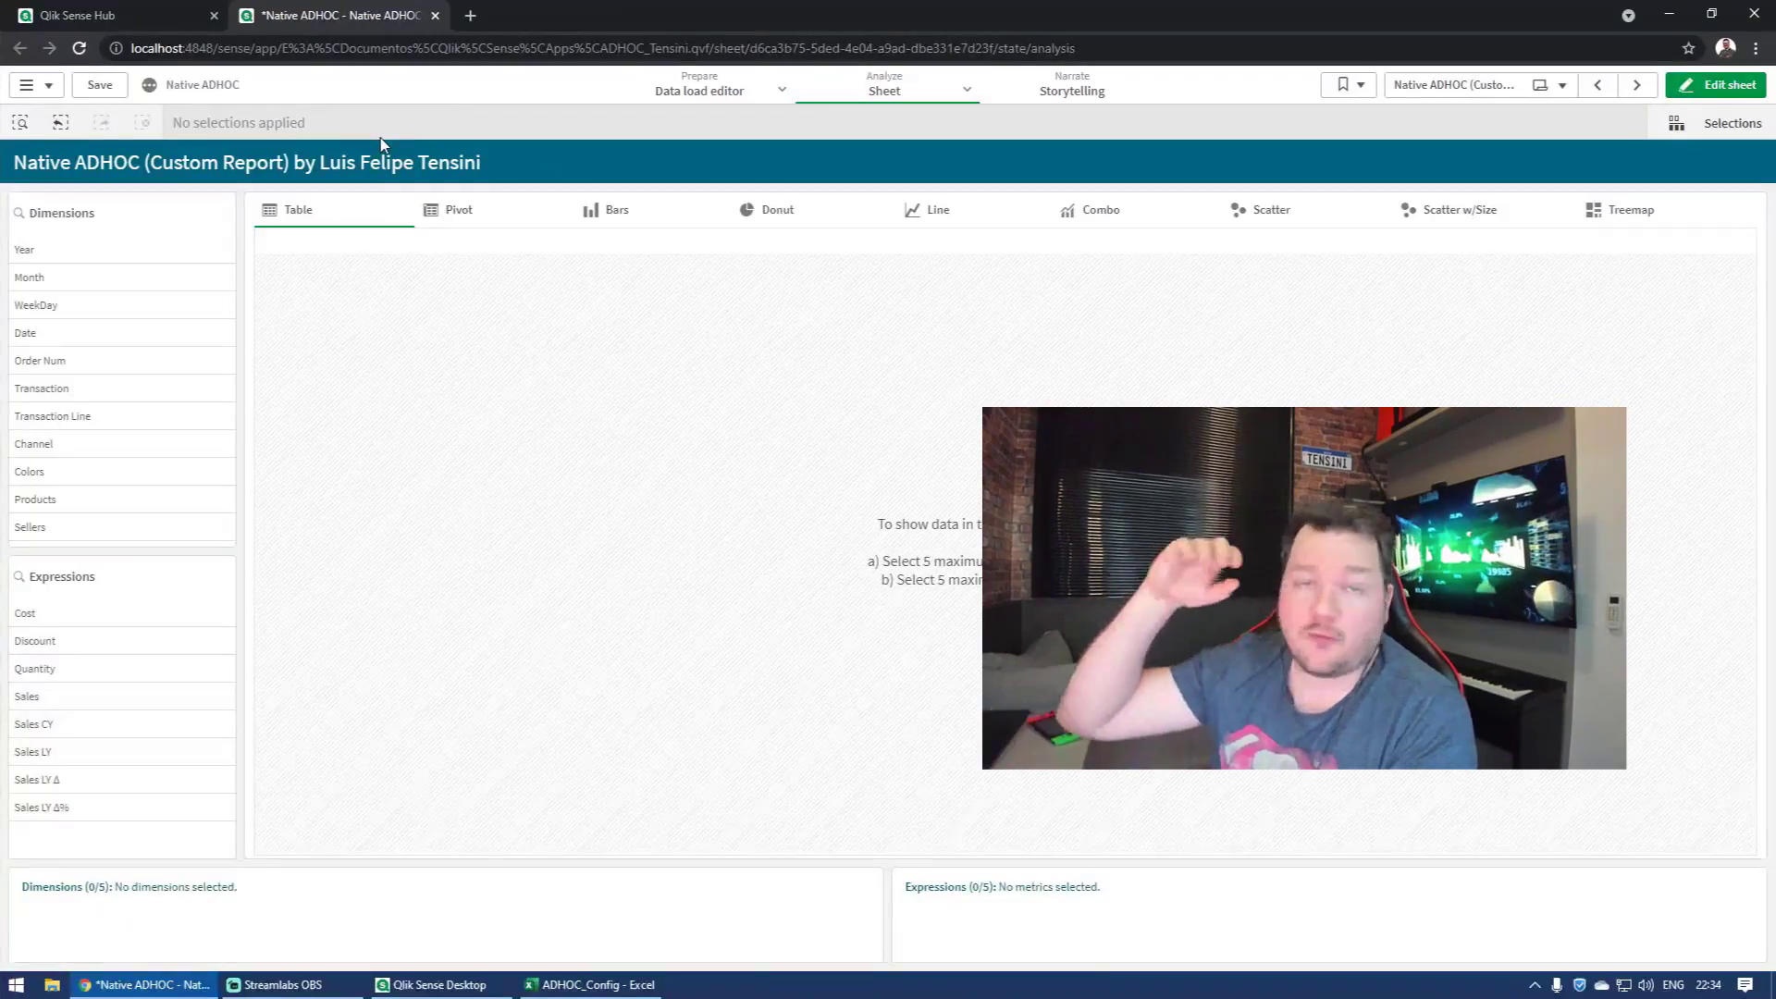